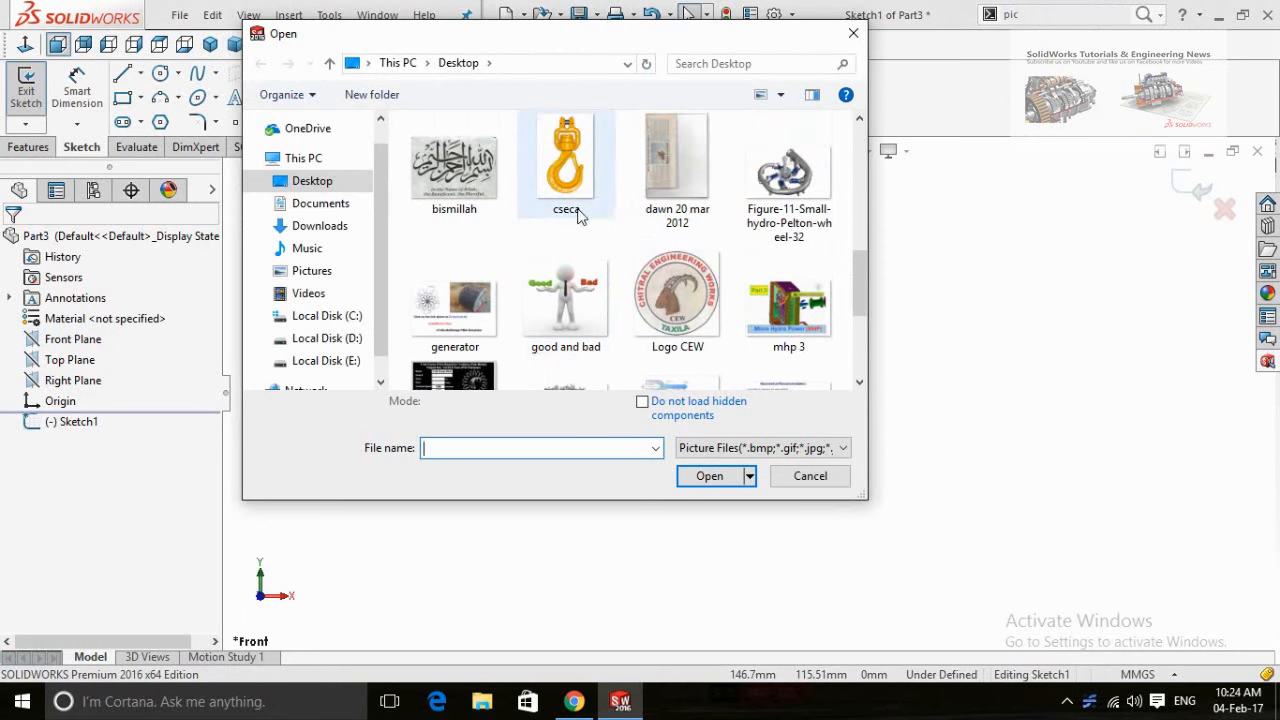
- Insert the hook picture cseca into the sketch at its default size and accept the placement
double_click(582, 190)
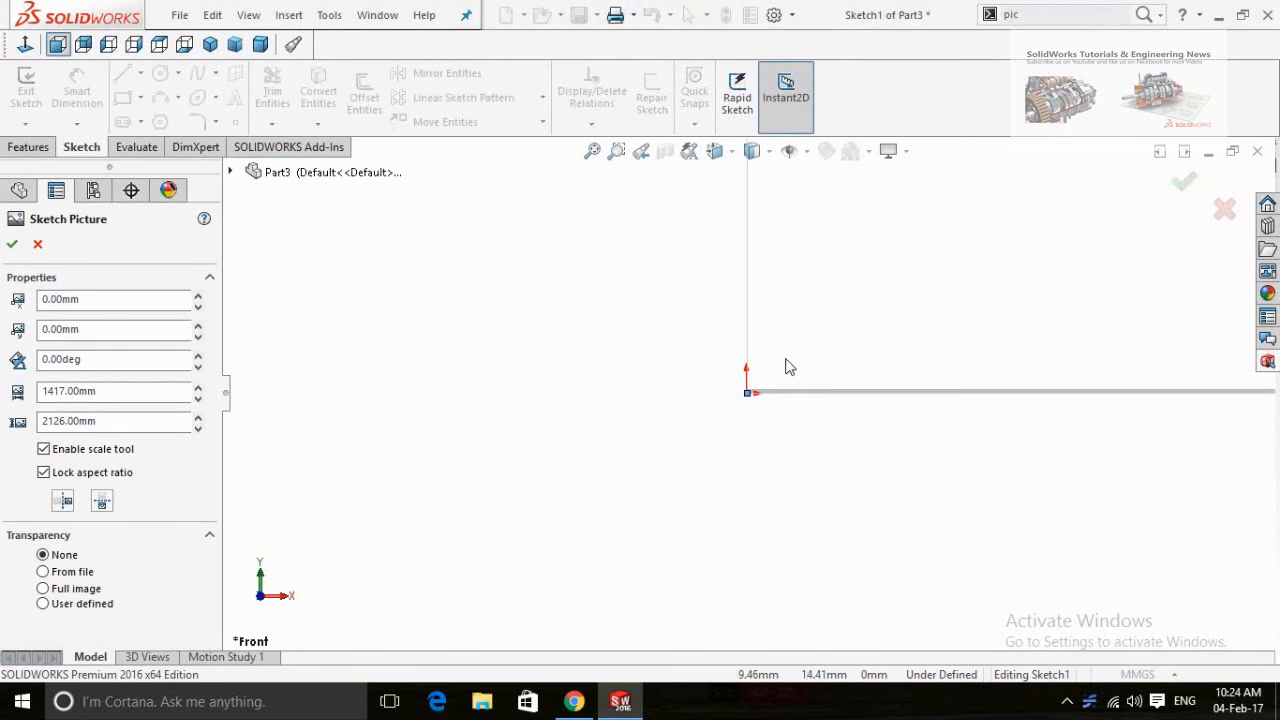
scroll(836, 347, up, 5)
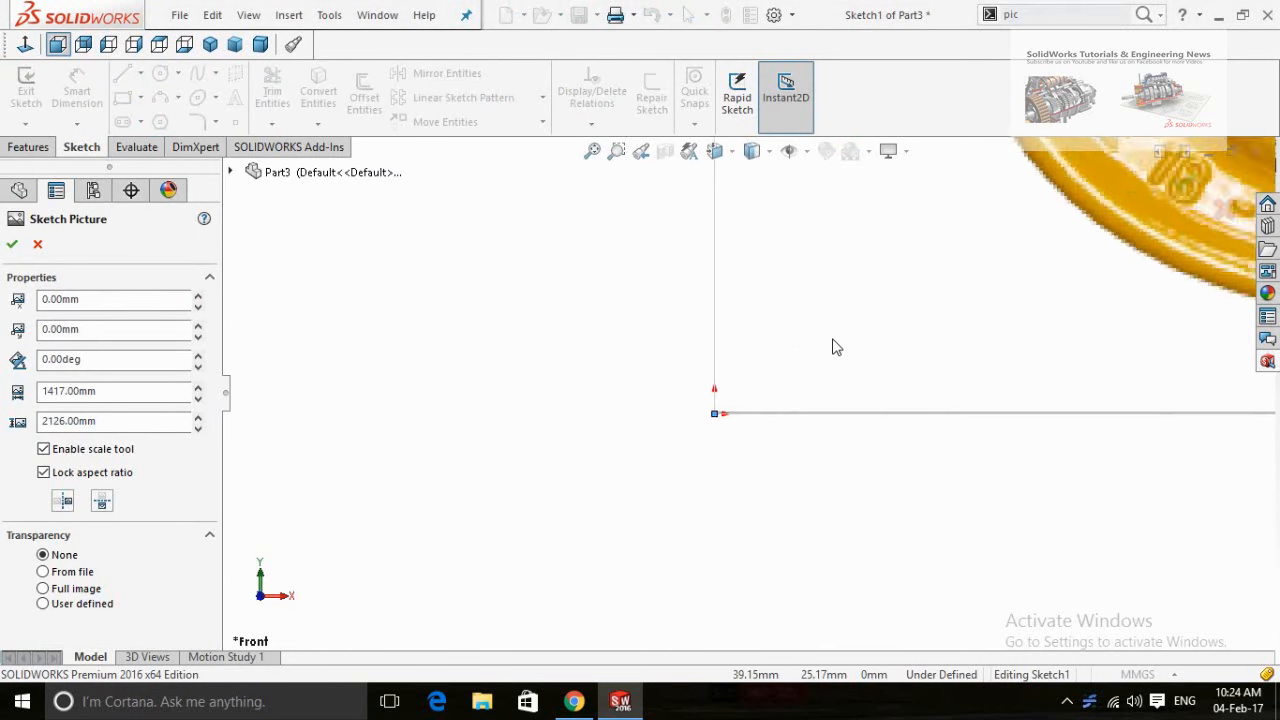
scroll(836, 347, up, 6)
scroll(846, 233, down, 4)
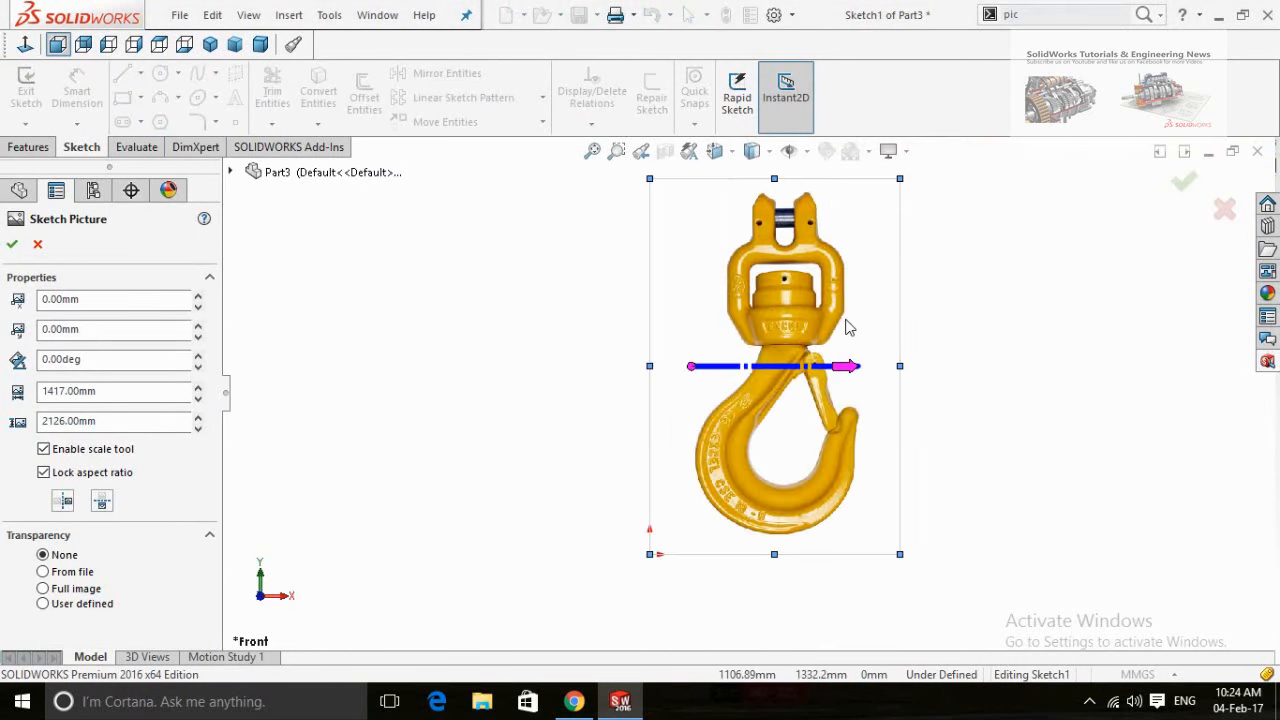
scroll(827, 545, down, 3)
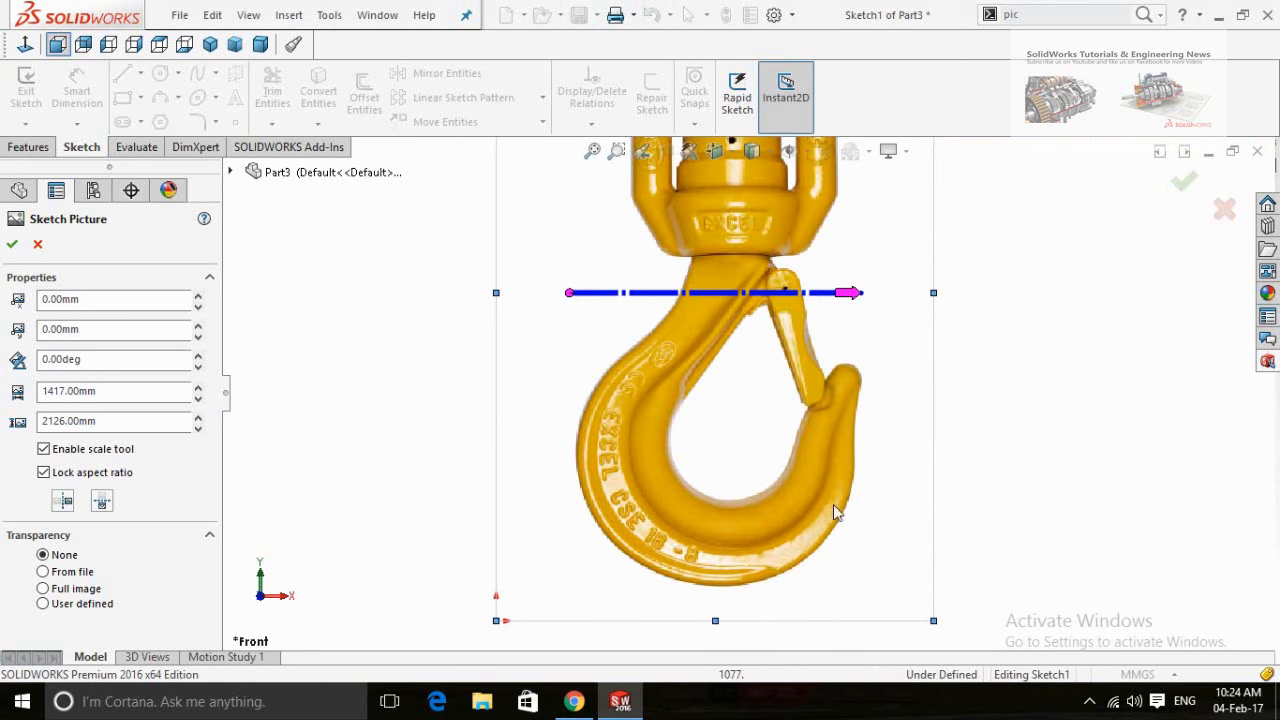
click(1185, 182)
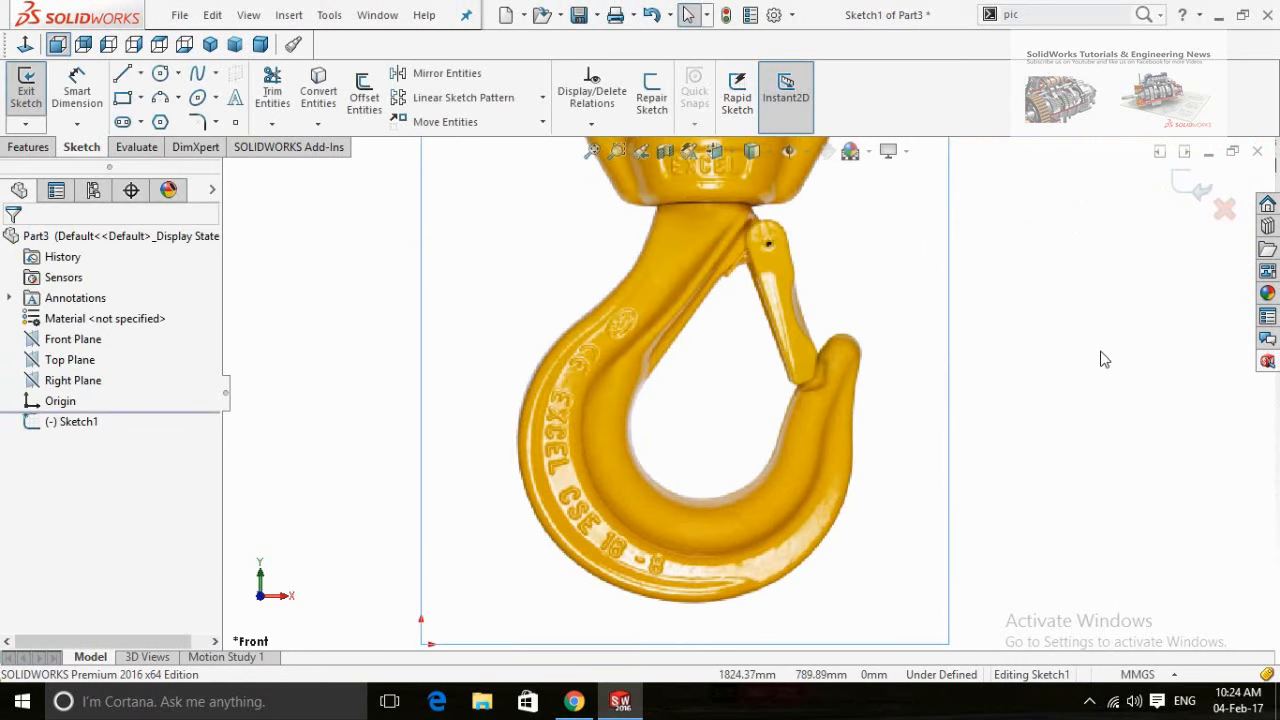
- Sketch a three-point arc over the rounded tip of the hook in the picture
click(166, 99)
scroll(818, 385, down, 3)
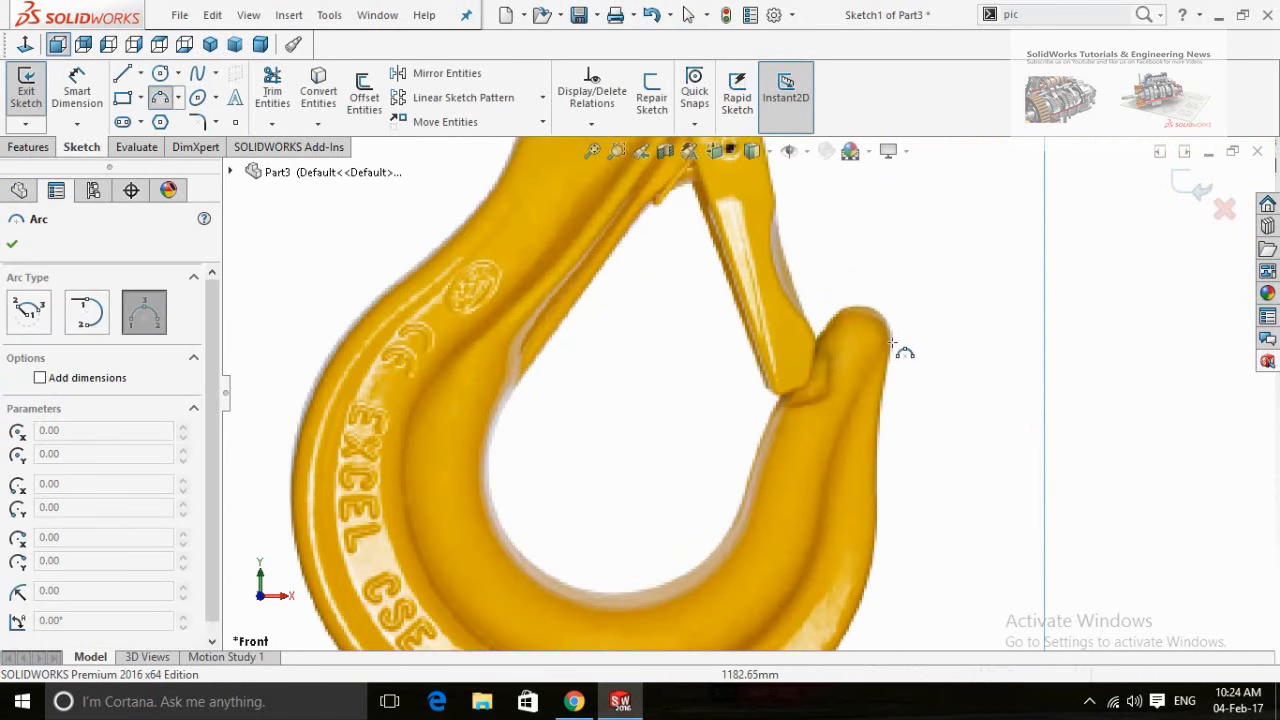
click(890, 340)
click(838, 315)
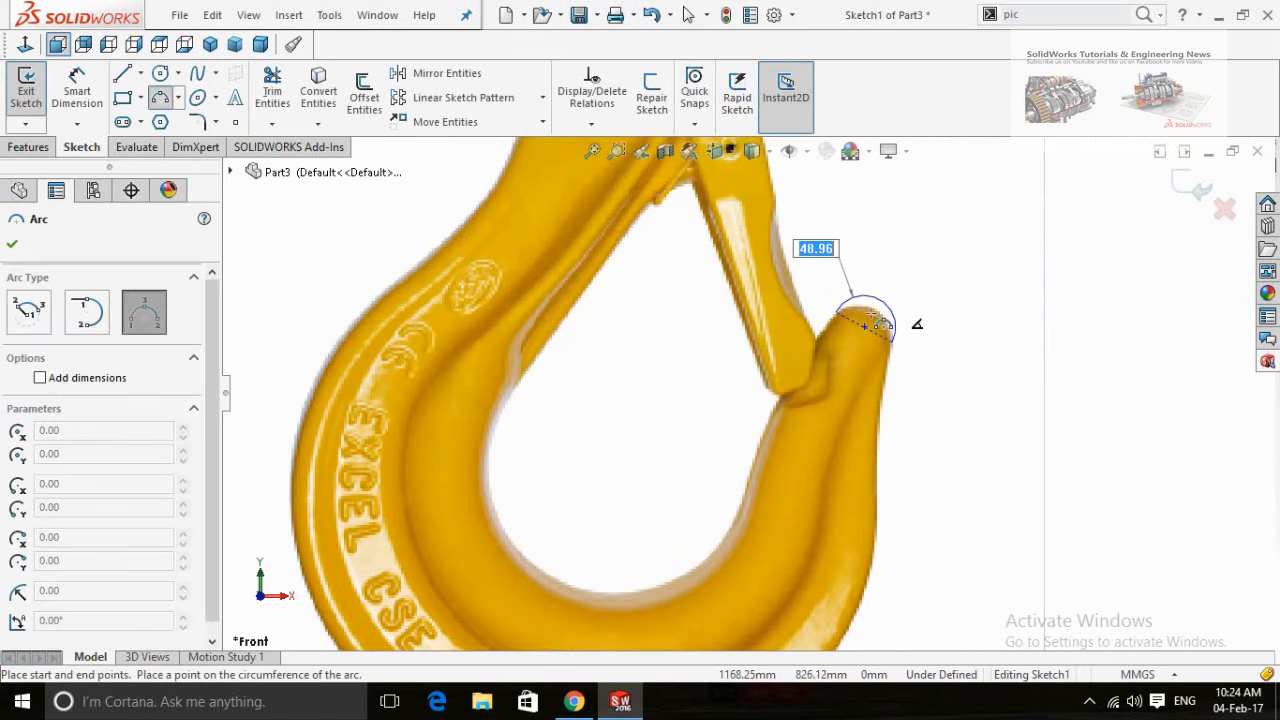
click(879, 317)
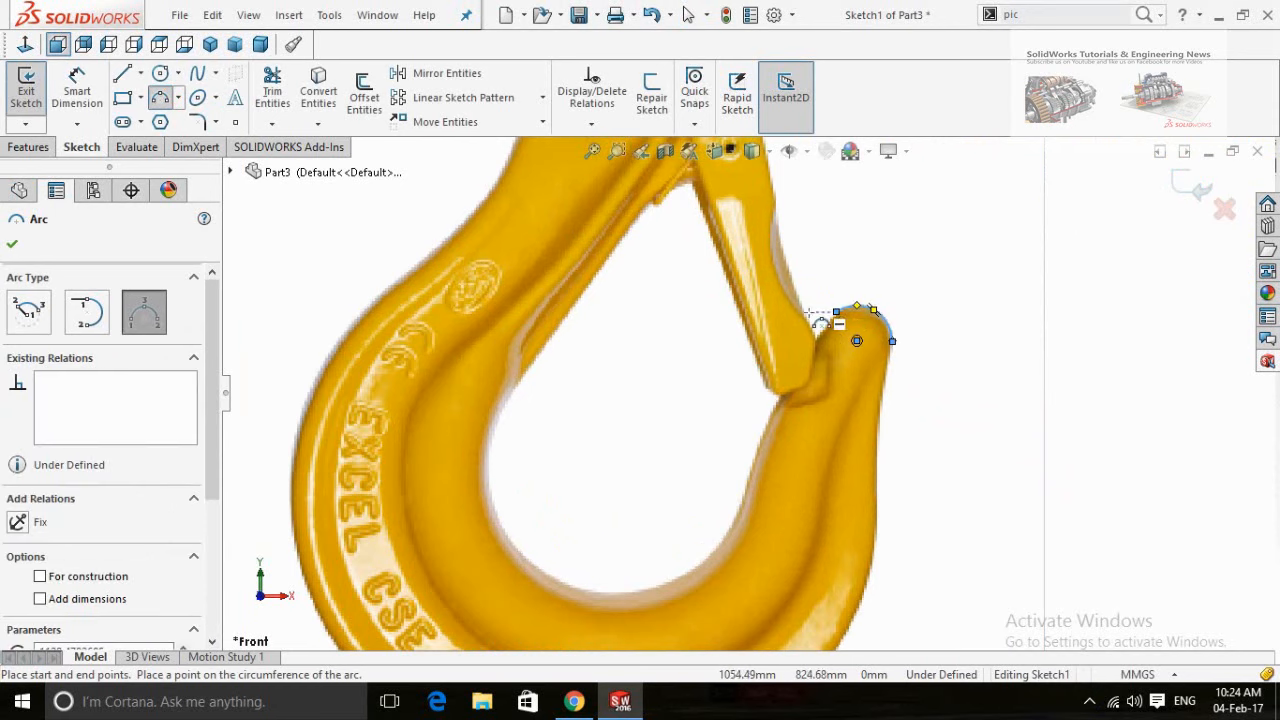
- Trace the hook's inner curve with connected three-point arcs from the tip around the bowl to the start of the throat
click(836, 312)
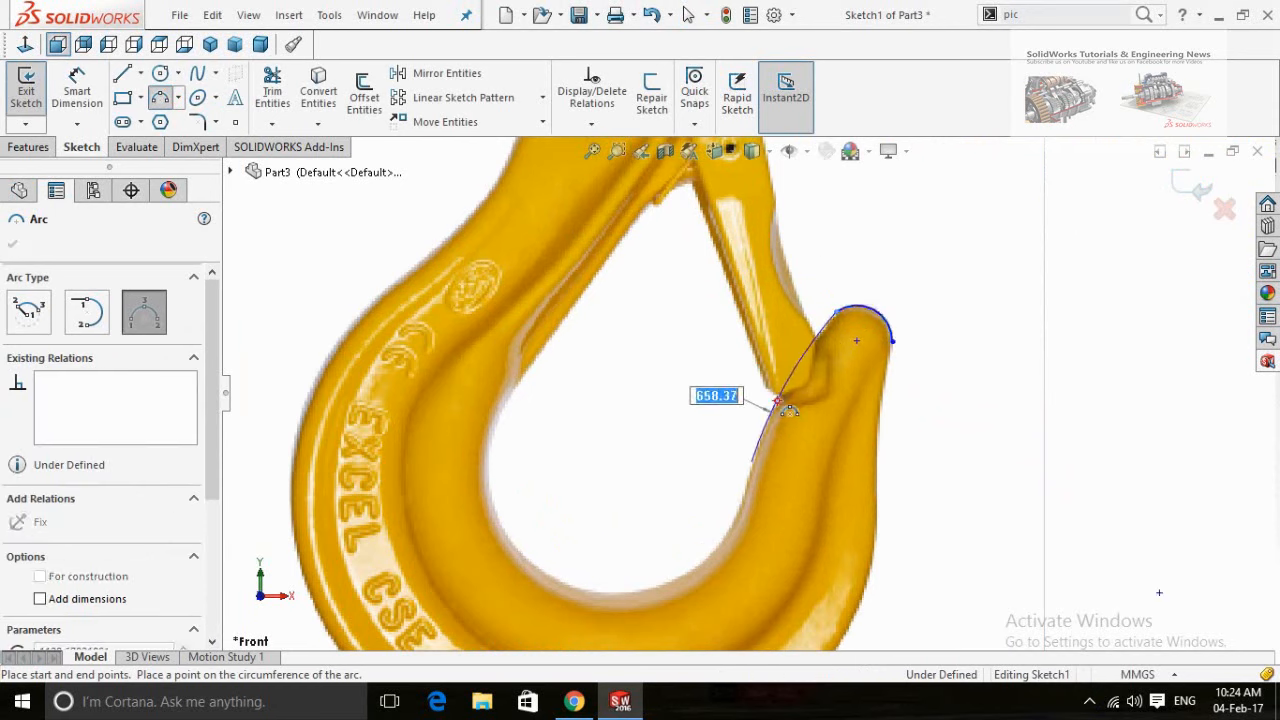
click(751, 462)
click(672, 578)
click(727, 531)
click(672, 578)
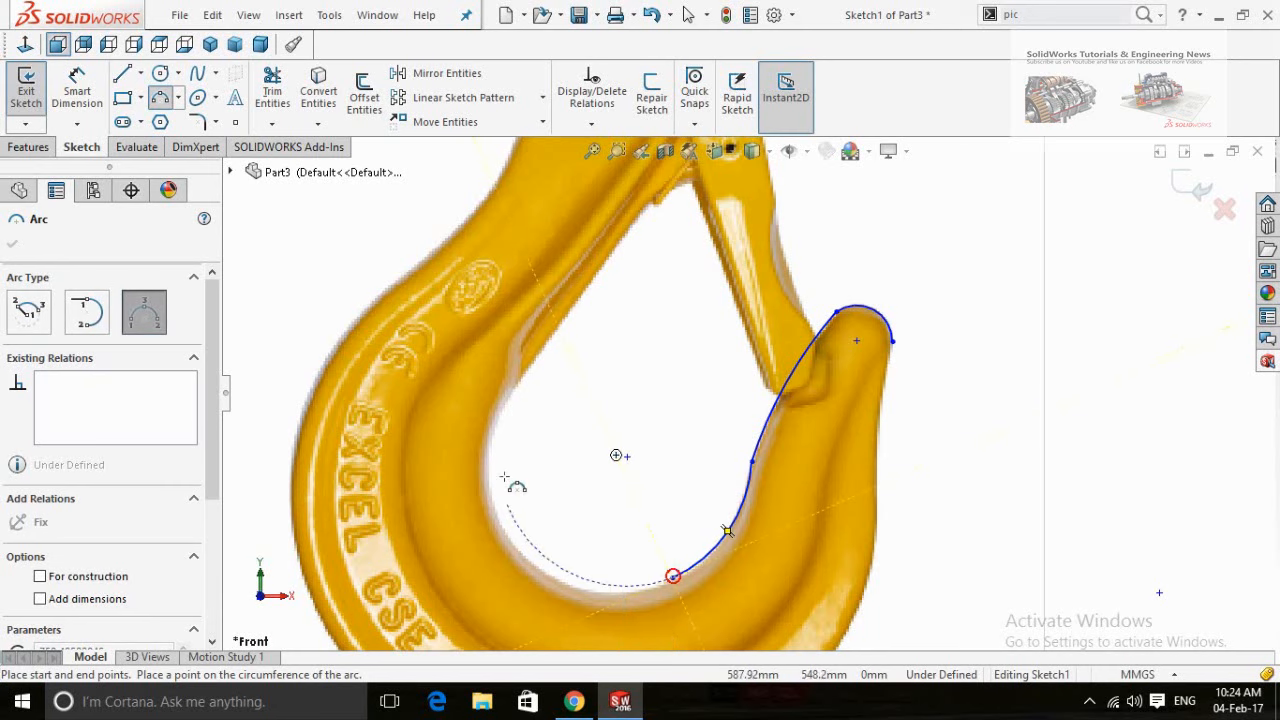
click(506, 405)
click(505, 400)
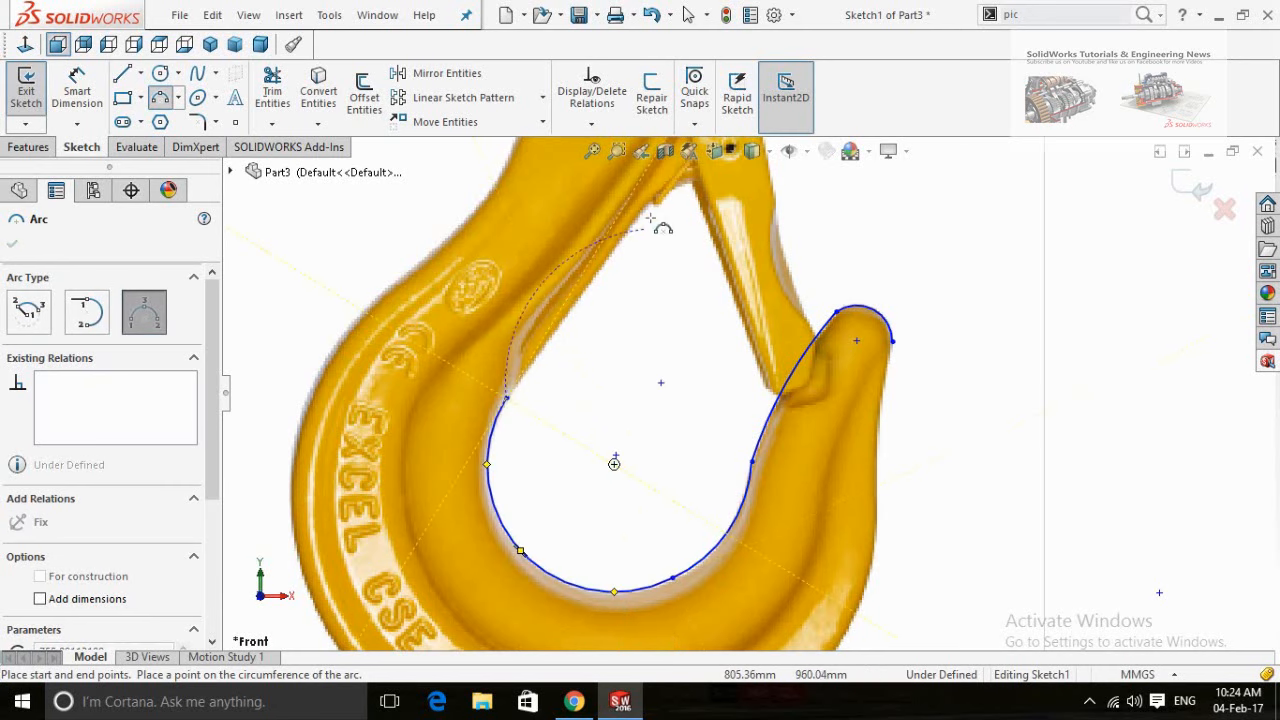
- Trace the straight-looking inner throat edge up to the latch pivot, and add a short three-point arc to the collar's underside
scroll(682, 188, up, 3)
scroll(670, 184, down, 4)
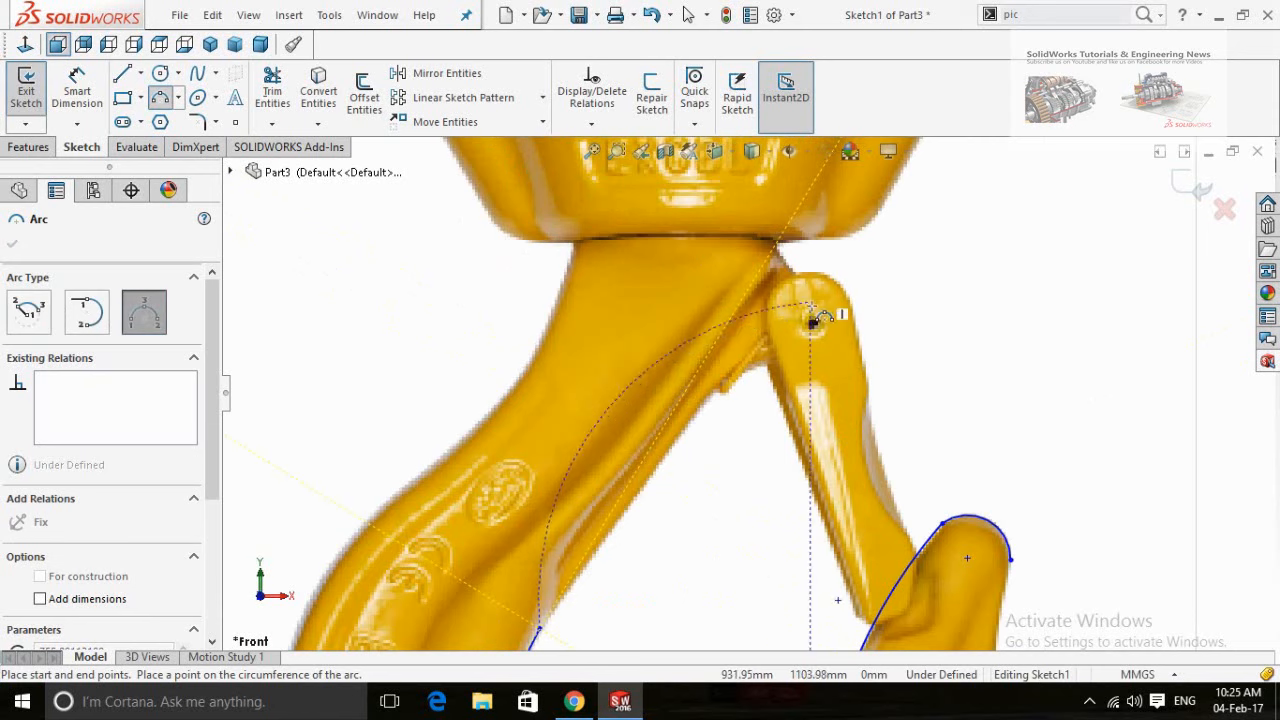
click(810, 303)
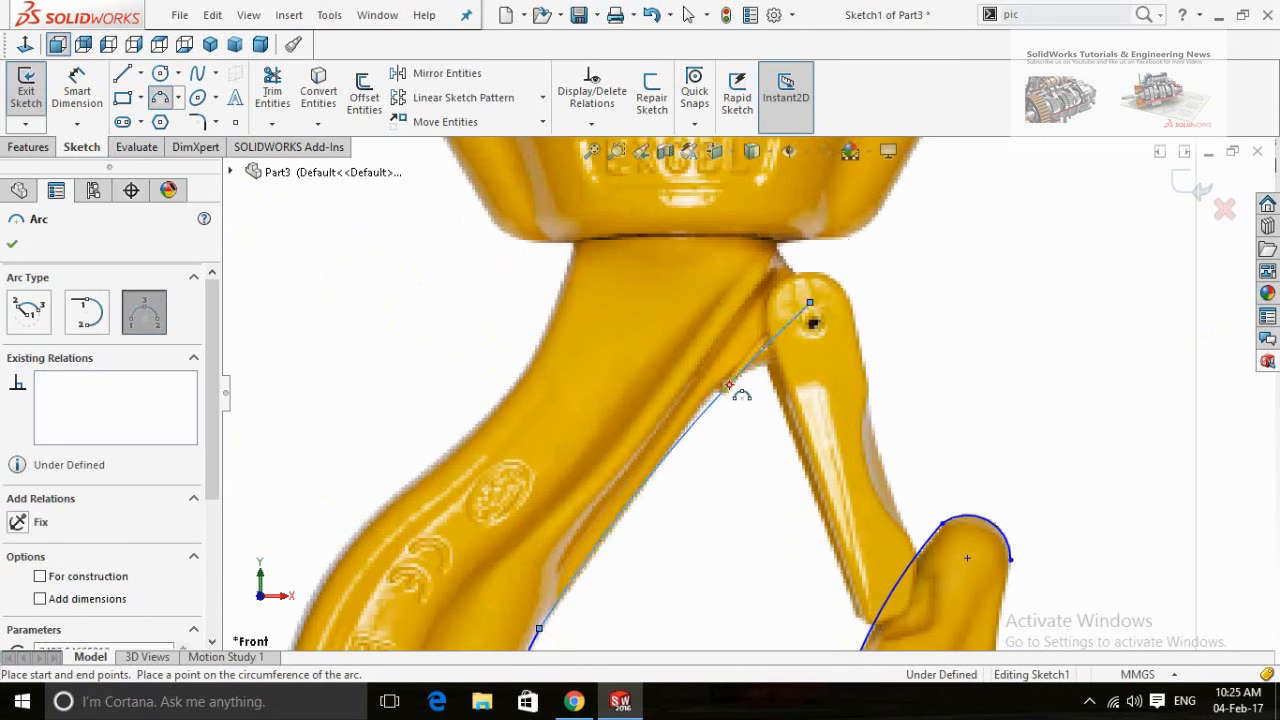
click(664, 456)
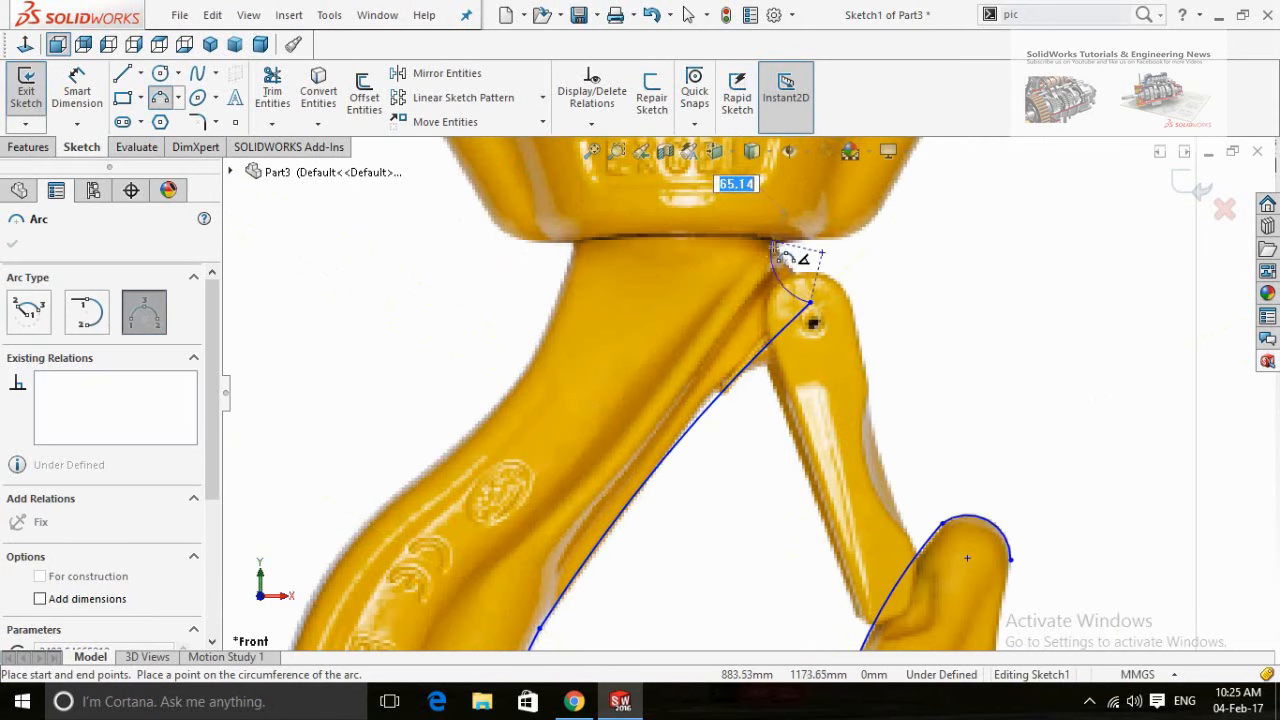
click(772, 243)
- Sketch a three-point arc along the outer neck edge, from the collar's underside down to the shoulder of the hook
click(574, 241)
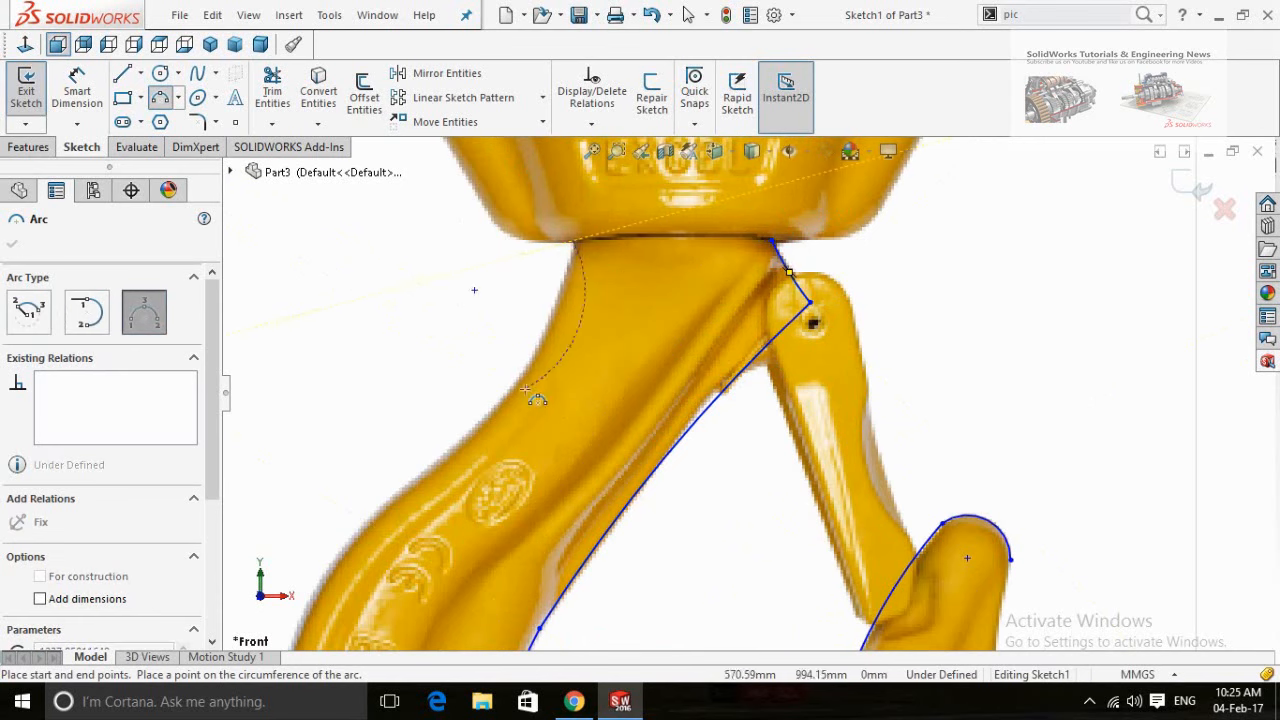
click(437, 460)
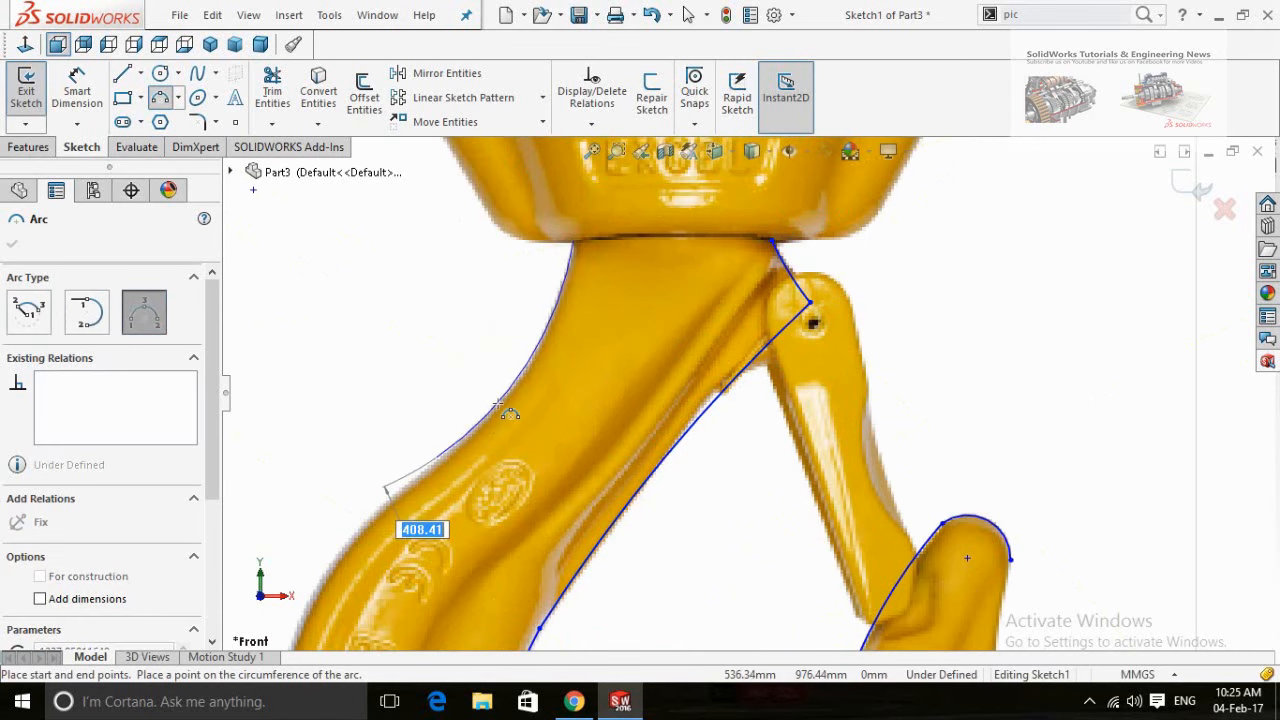
click(500, 400)
- Trace the hook's outer back and underside with two connected three-point arcs, from the shoulder to the lower part of the tip side
scroll(443, 465, up, 5)
scroll(640, 500, down, 3)
click(598, 191)
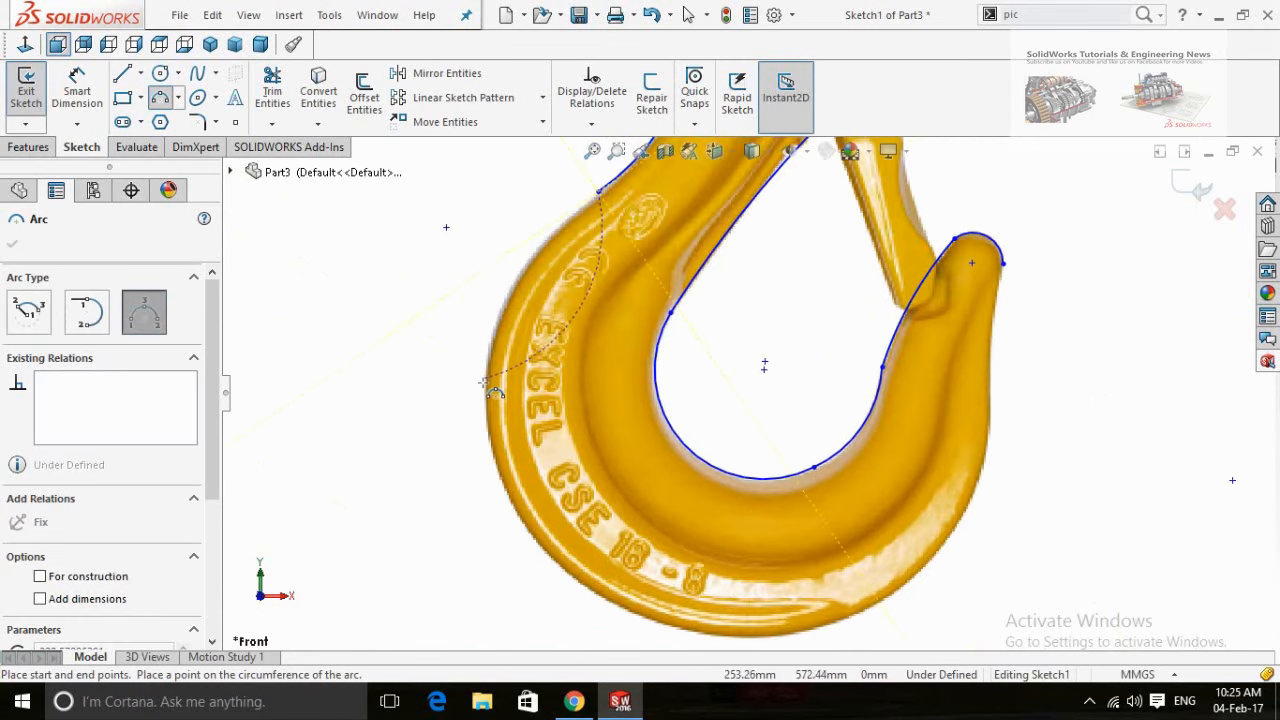
click(485, 402)
click(492, 318)
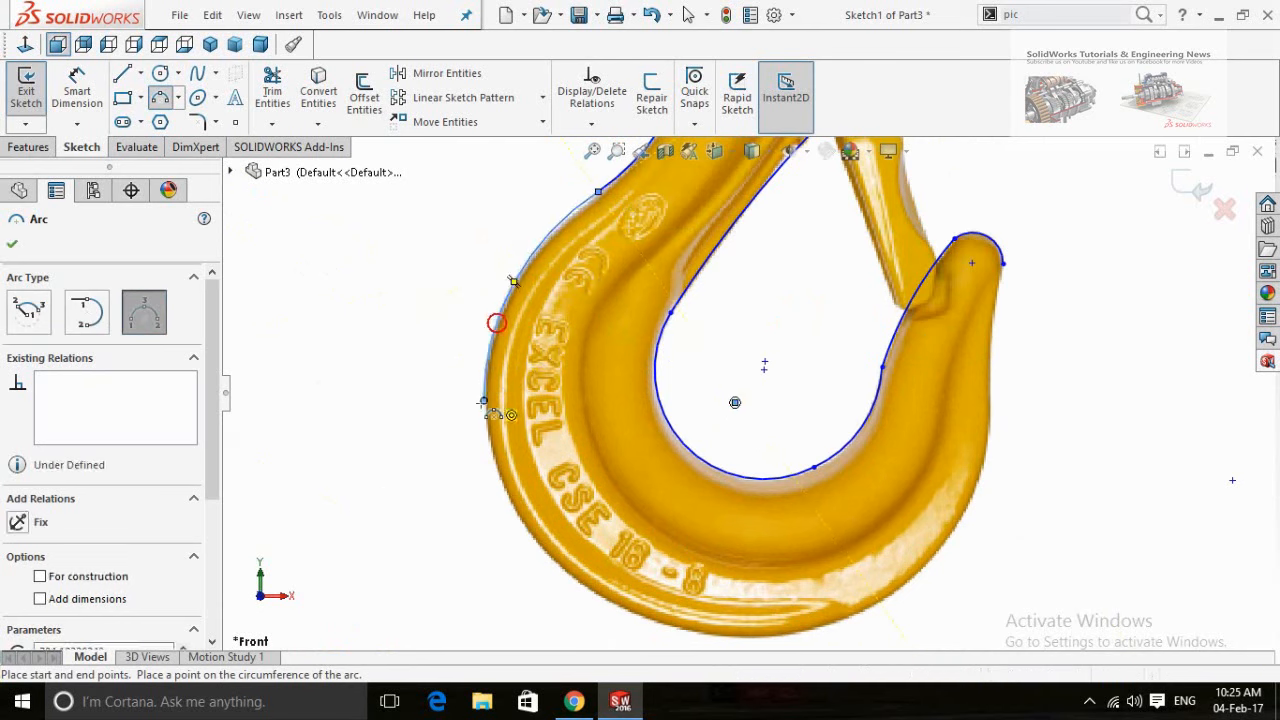
click(484, 401)
click(975, 492)
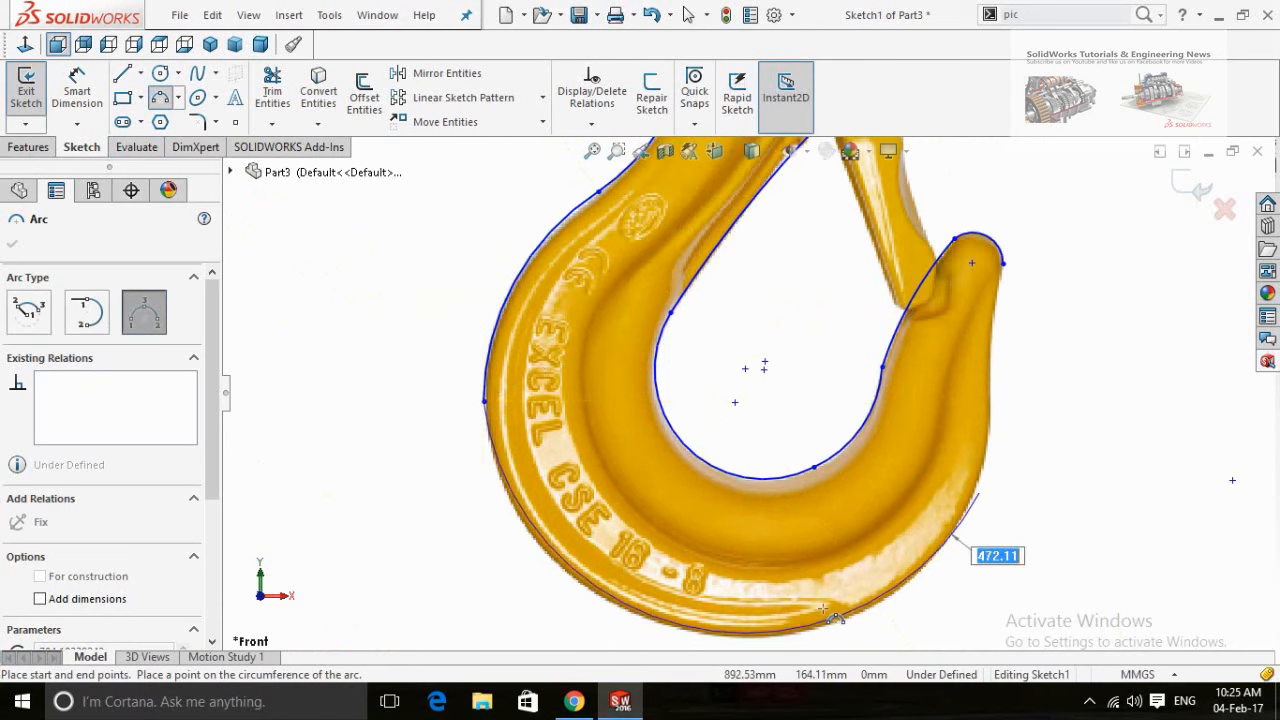
click(748, 640)
click(979, 492)
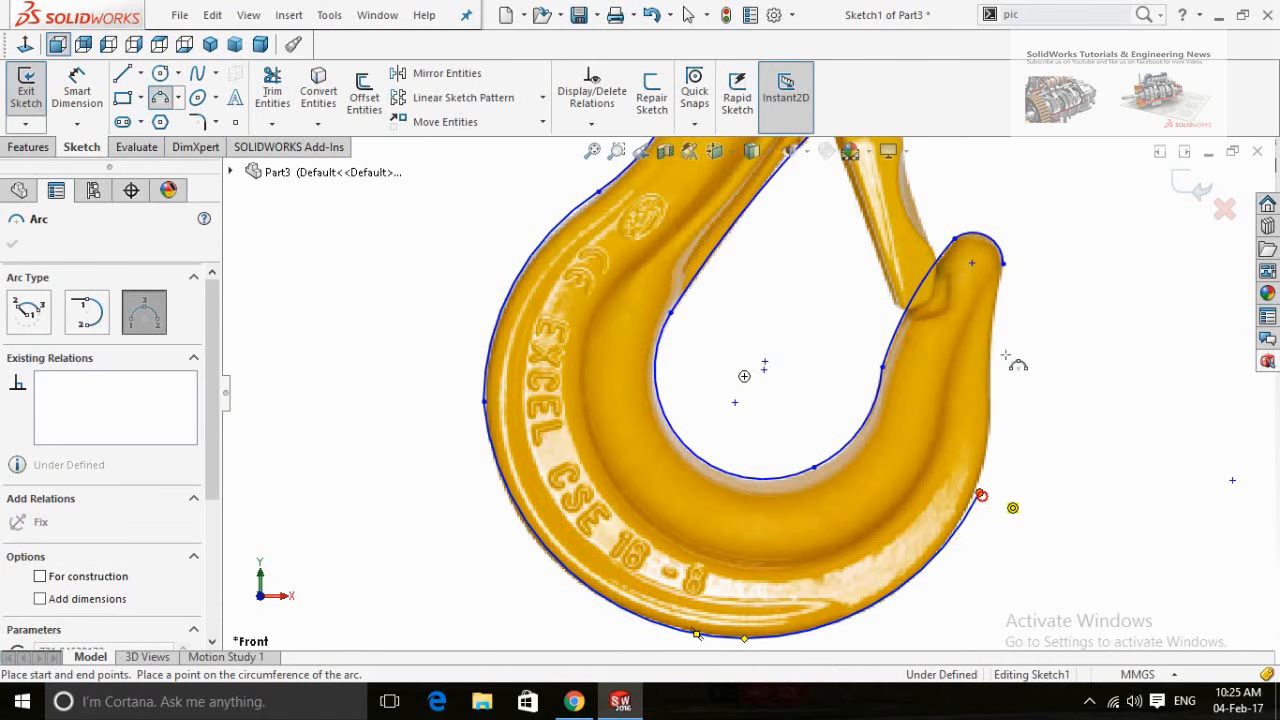
click(1003, 263)
key(Escape)
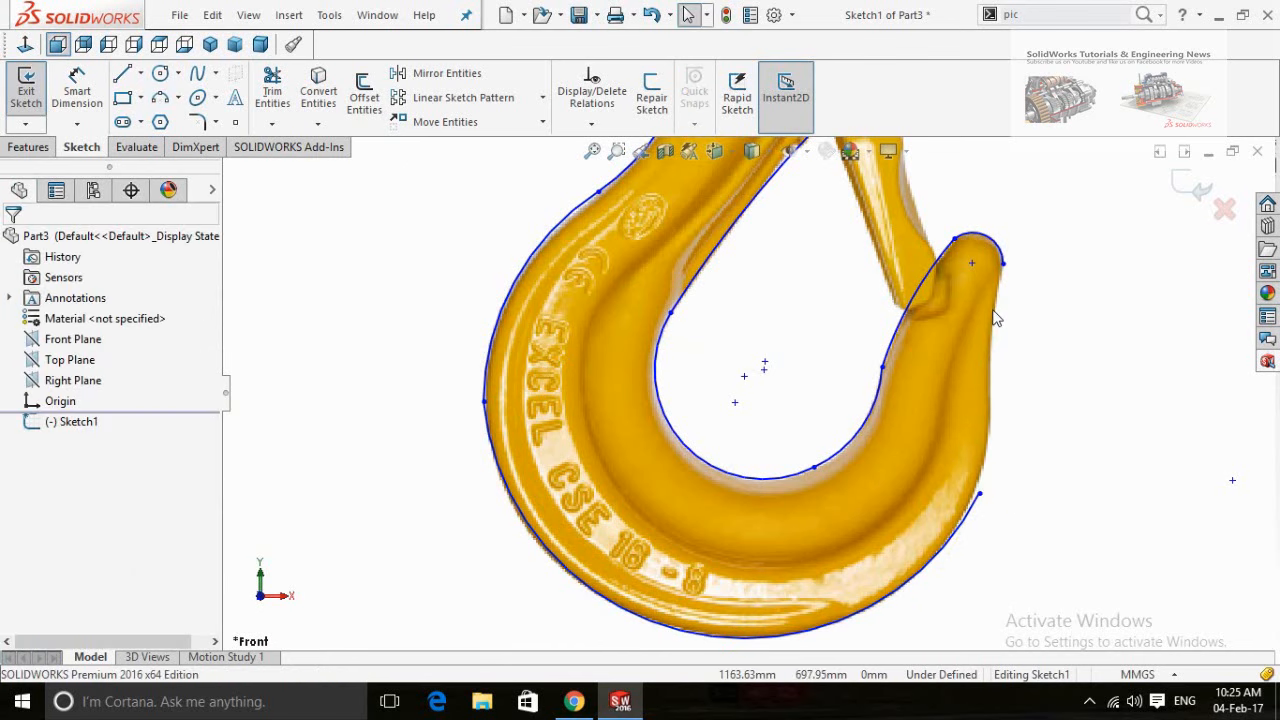
- Connect the outer bottom curve to the tip arc with two three-point arcs along the outer edge, and finish the Arc command
key(Return)
click(979, 493)
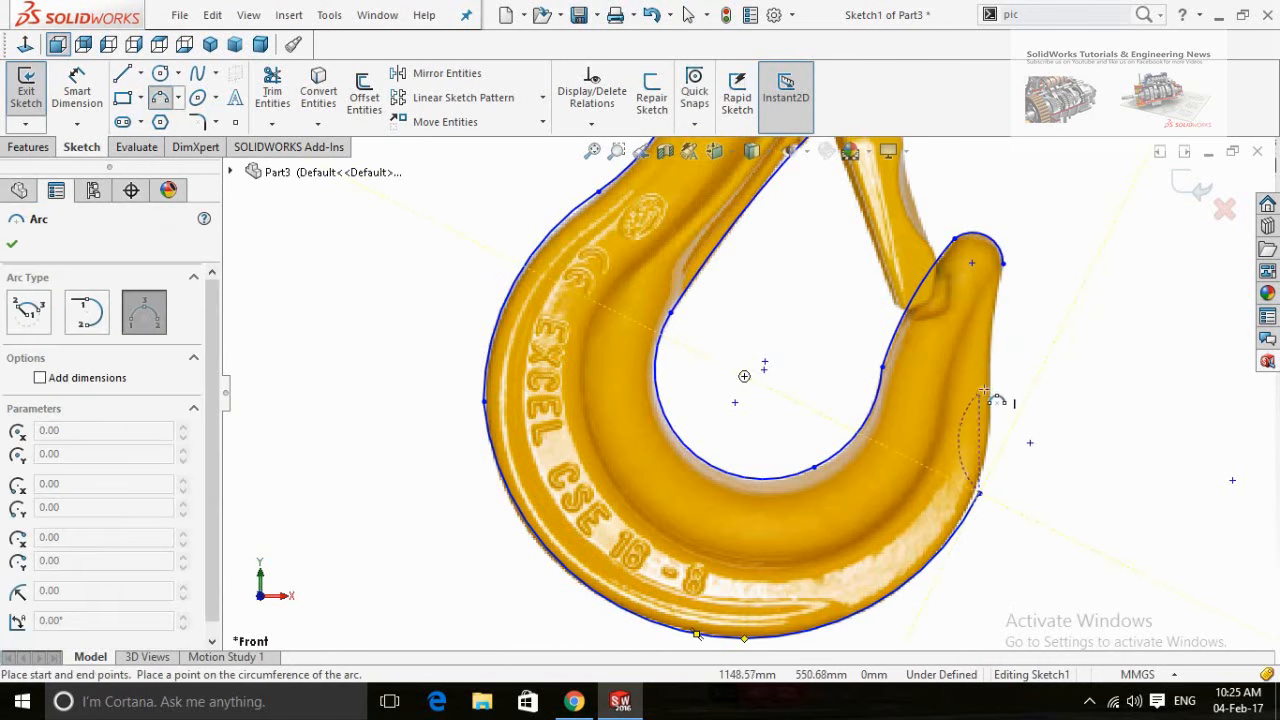
click(991, 377)
click(990, 425)
click(991, 377)
click(1003, 265)
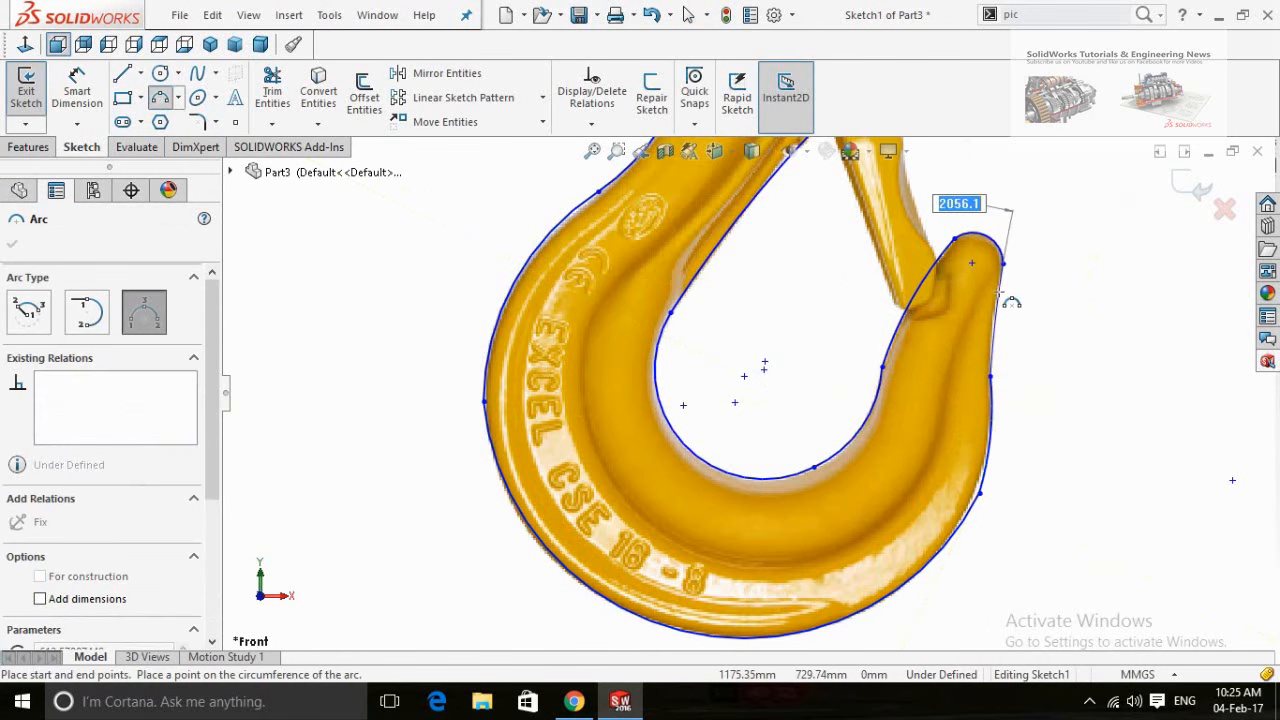
click(1003, 300)
scroll(1000, 343, up, 5)
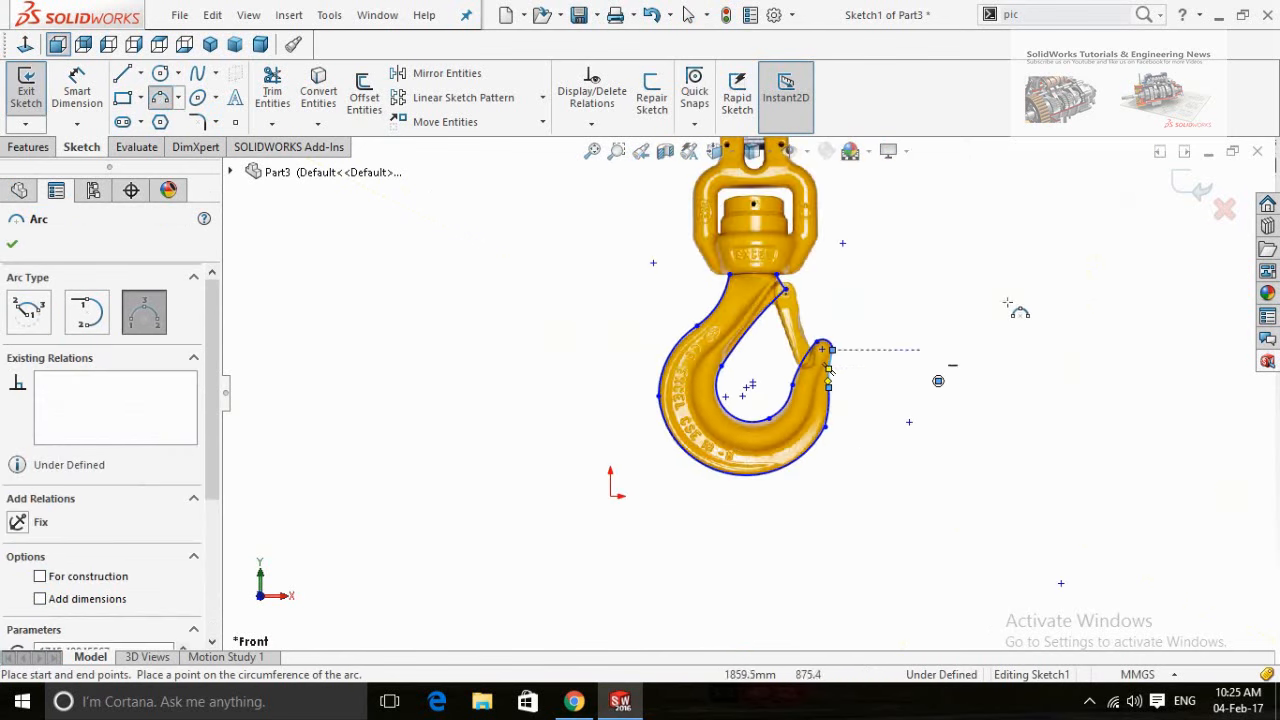
click(14, 244)
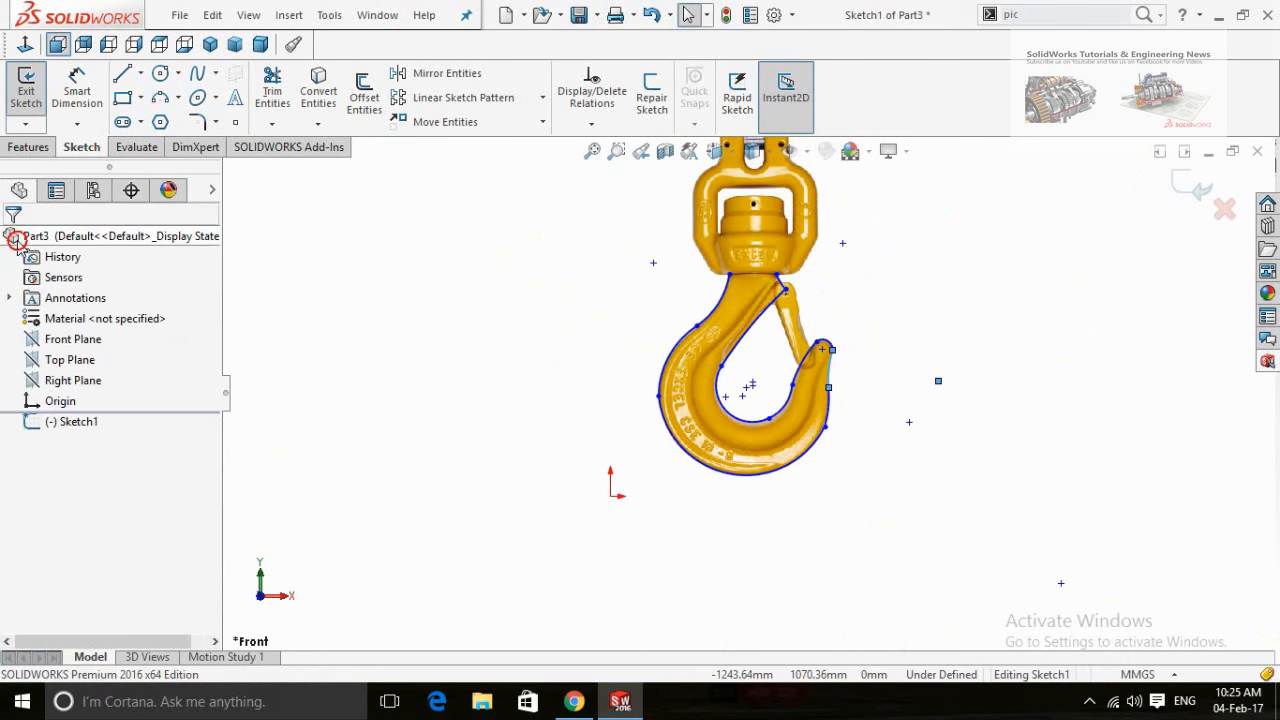
- Delete the hook picture from the sketch, keeping only the traced arcs
key(z)
click(760, 240)
right_click(760, 240)
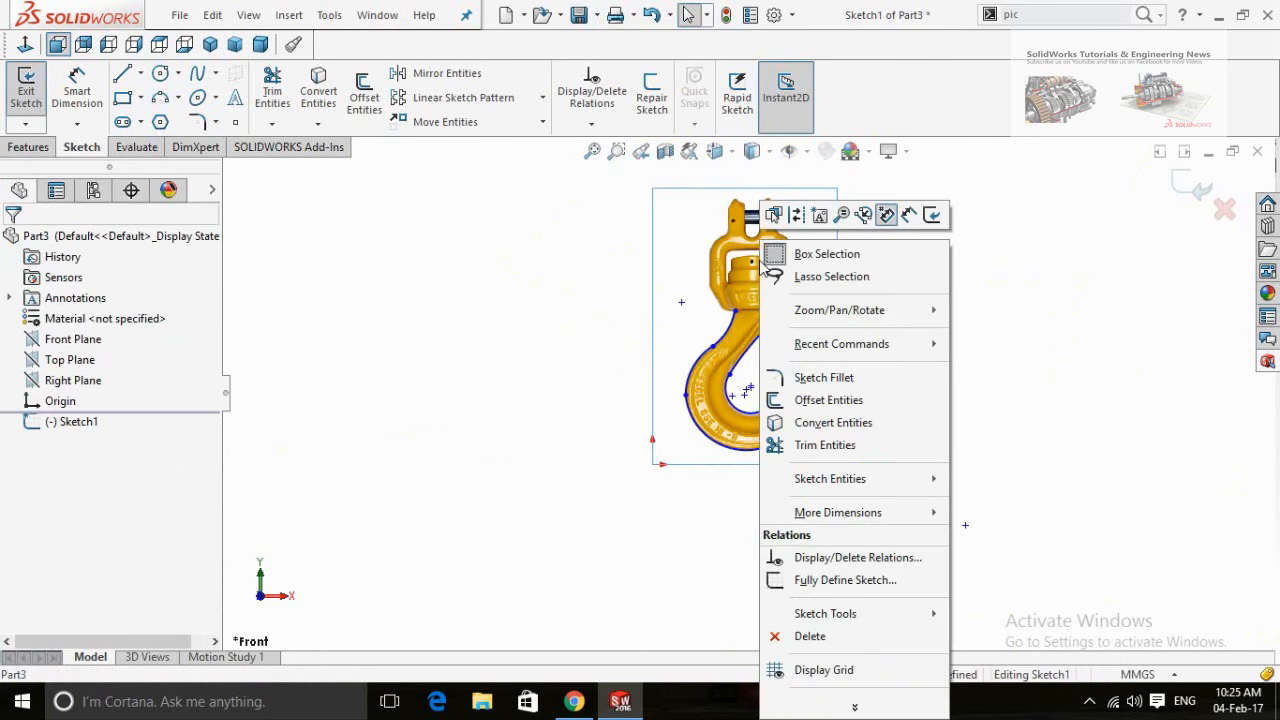
click(881, 638)
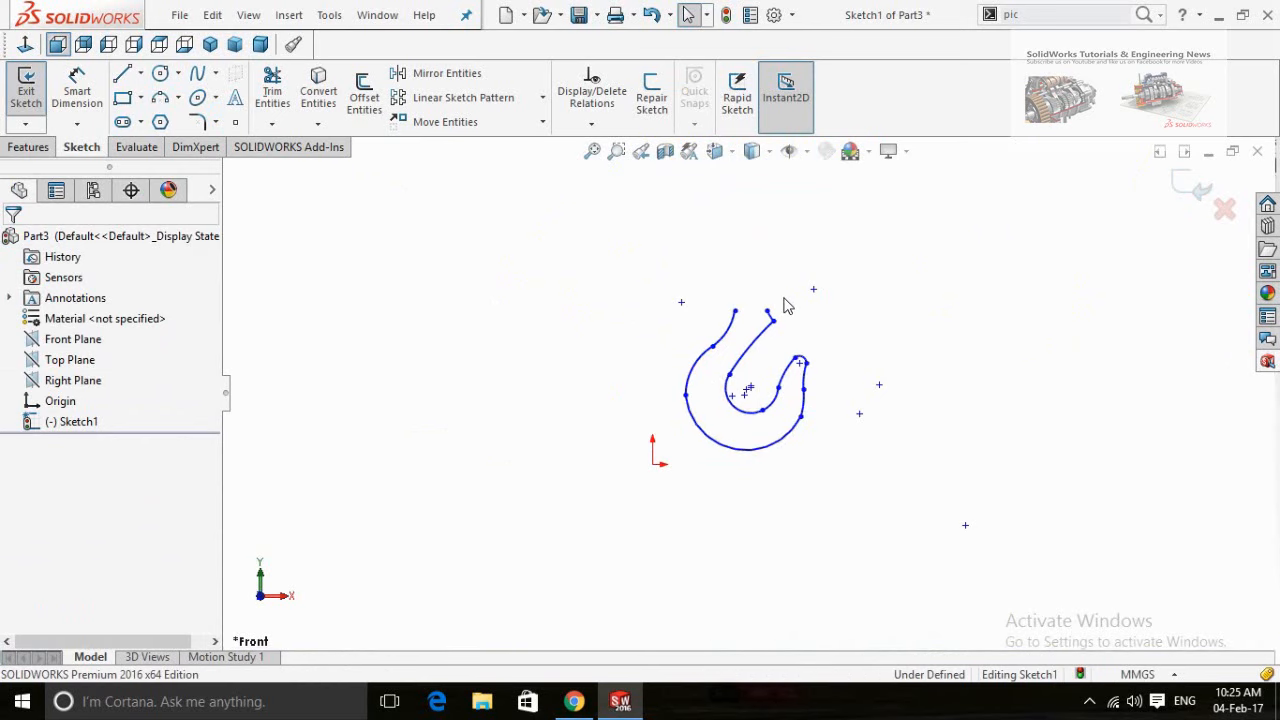
- Close the open neck with a rectangular shank of two vertical lines and a horizontal top line joining both neck endpoints
scroll(860, 320, down, 3)
right_drag(771, 257, 684, 252)
click(672, 352)
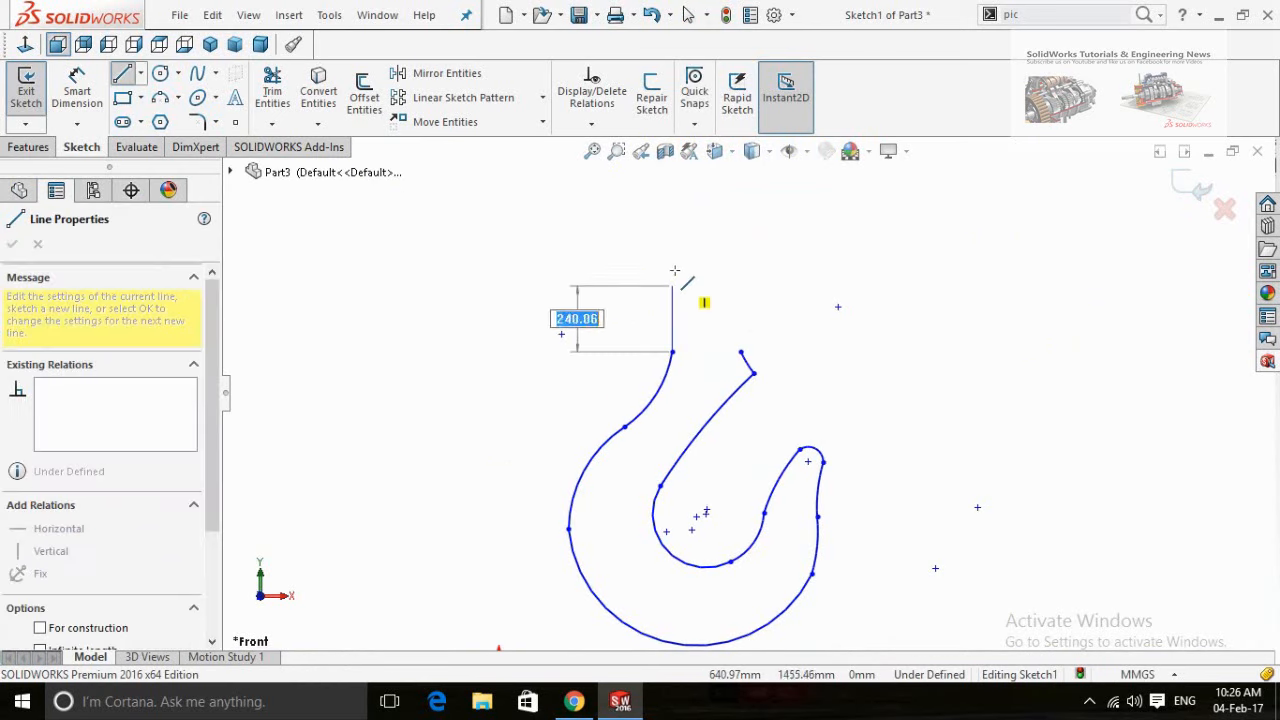
click(674, 235)
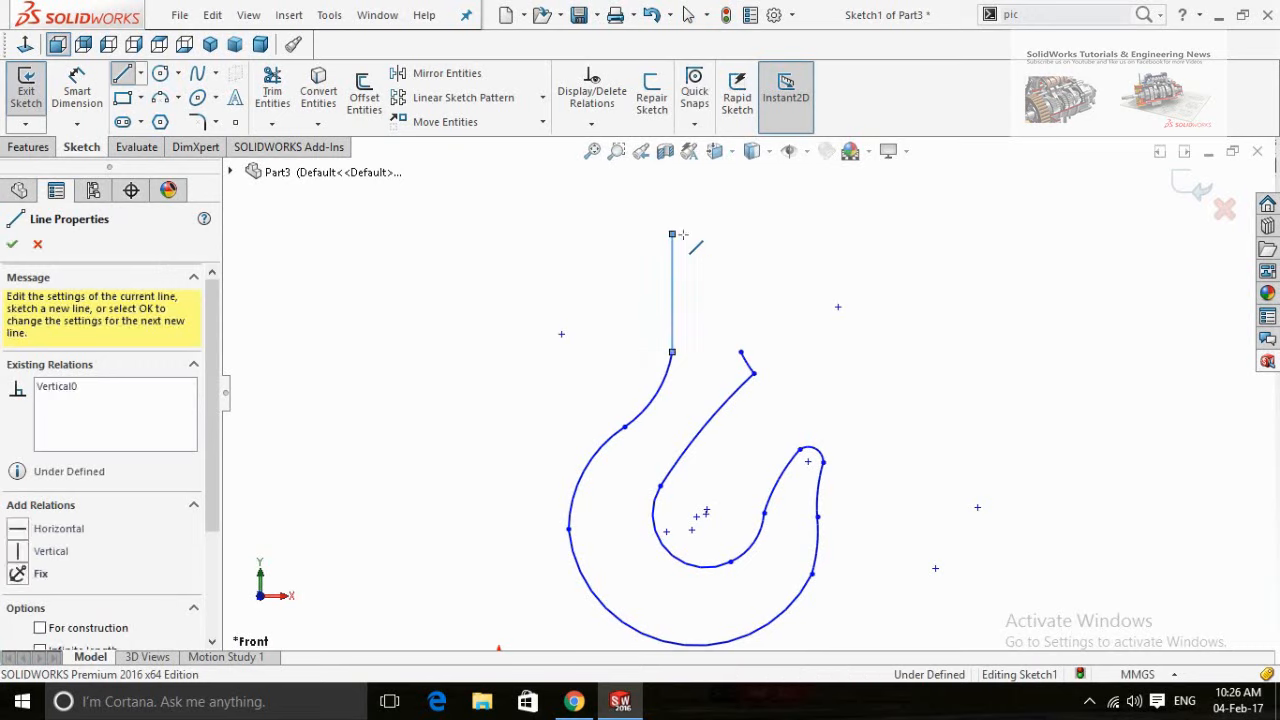
click(740, 234)
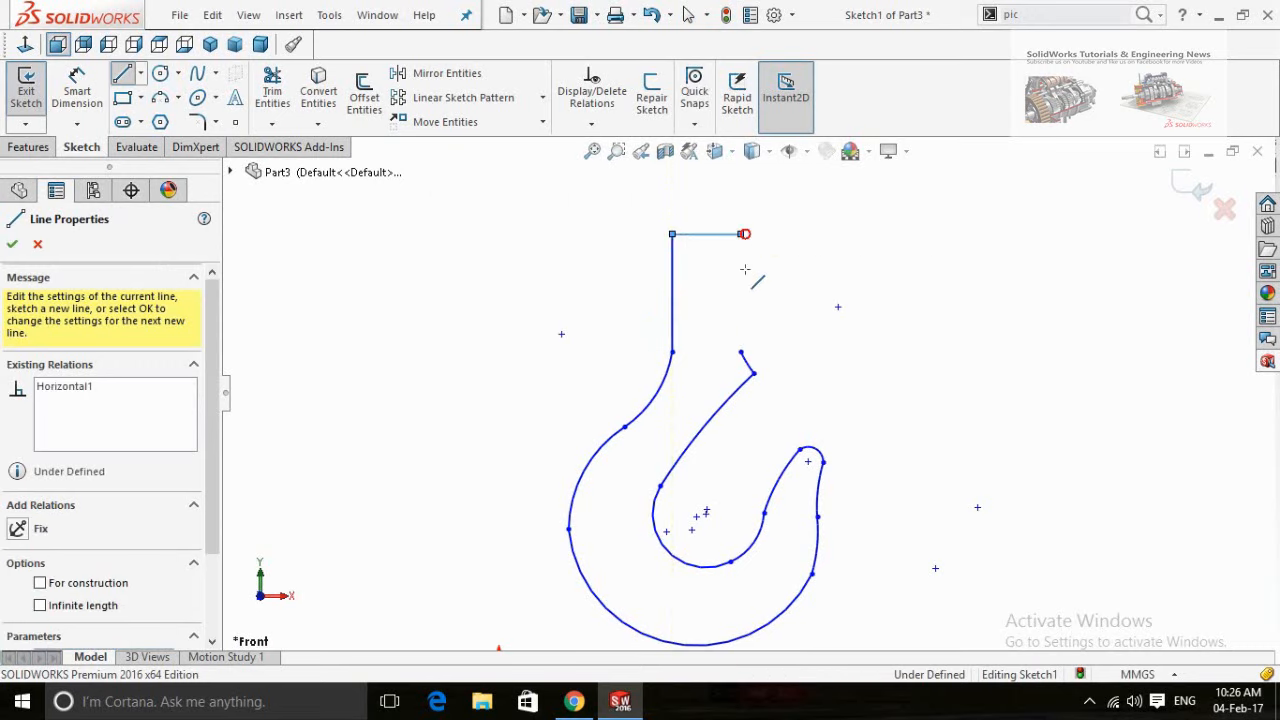
click(740, 352)
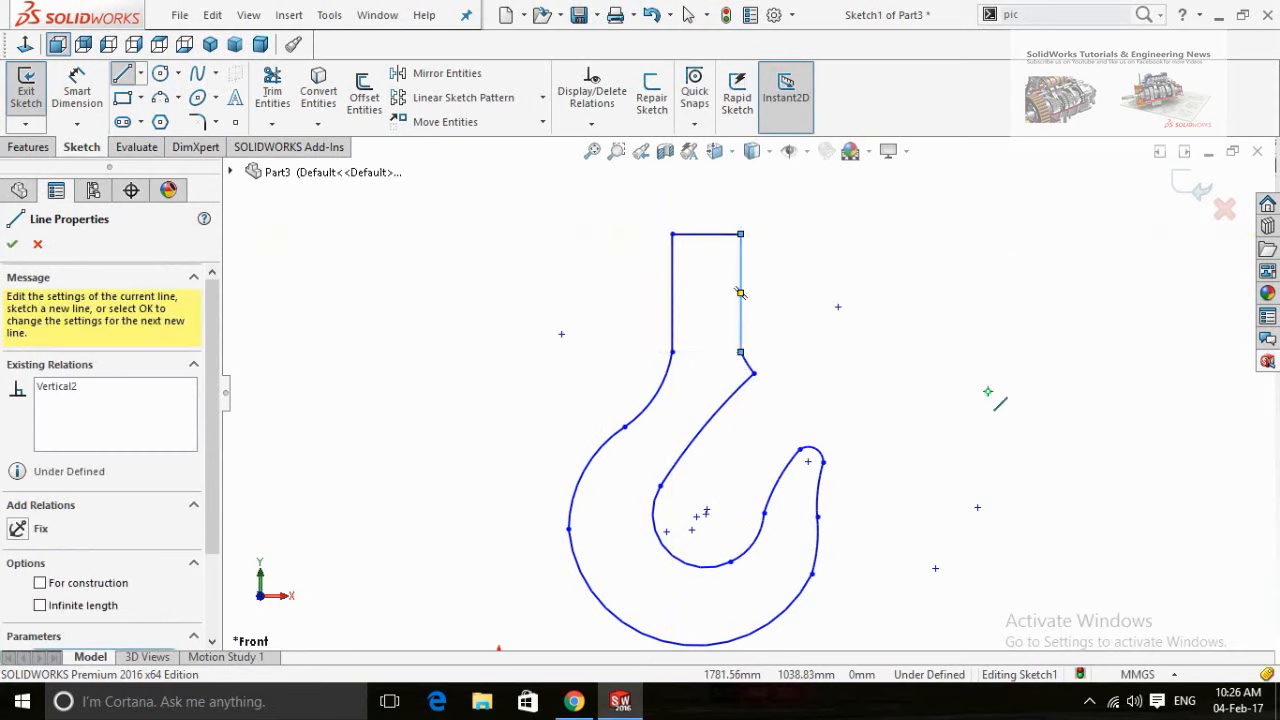
right_drag(939, 391, 984, 387)
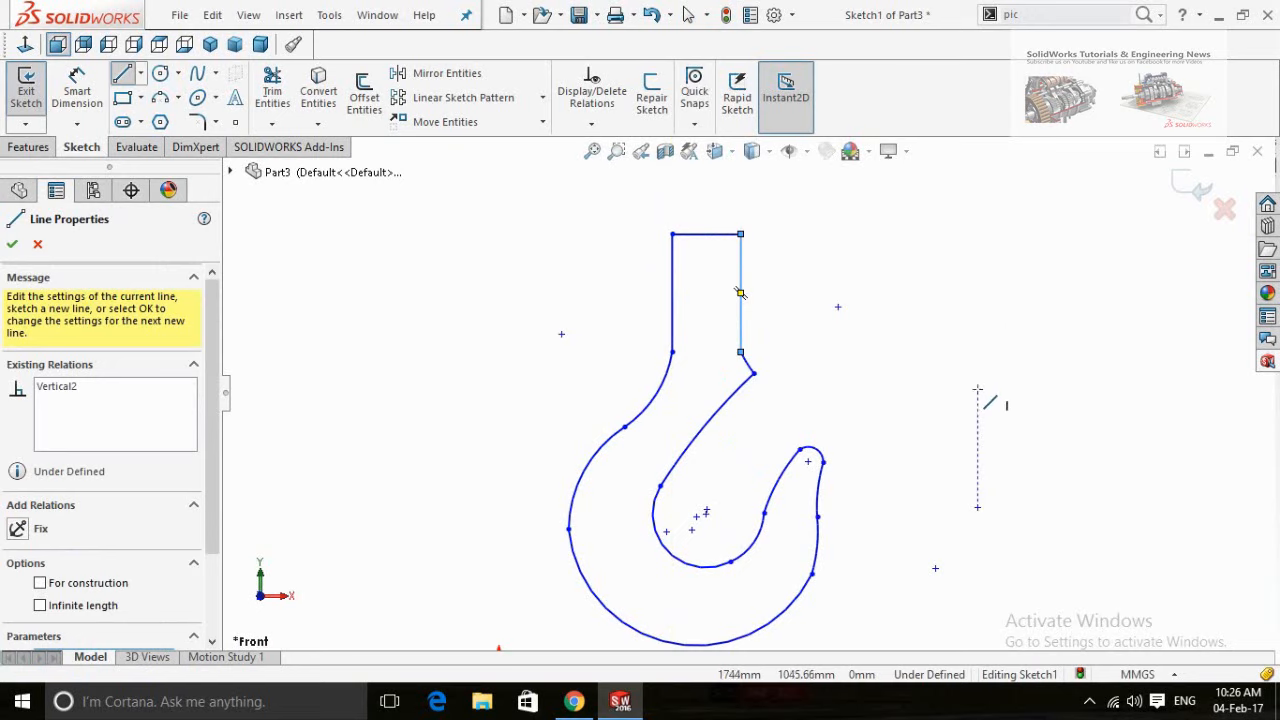
- Sketch a horizontal line across the shank between its vertical sides, slightly above the neck endpoints
scroll(742, 358, down, 3)
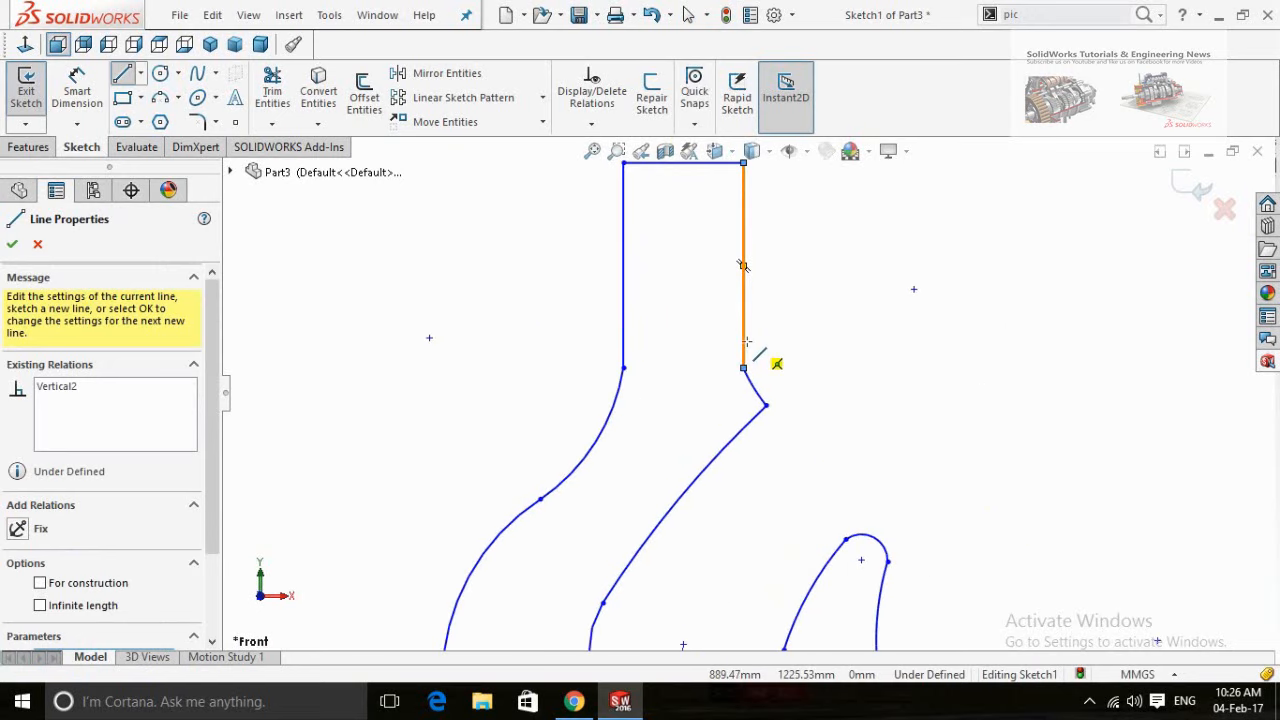
click(742, 352)
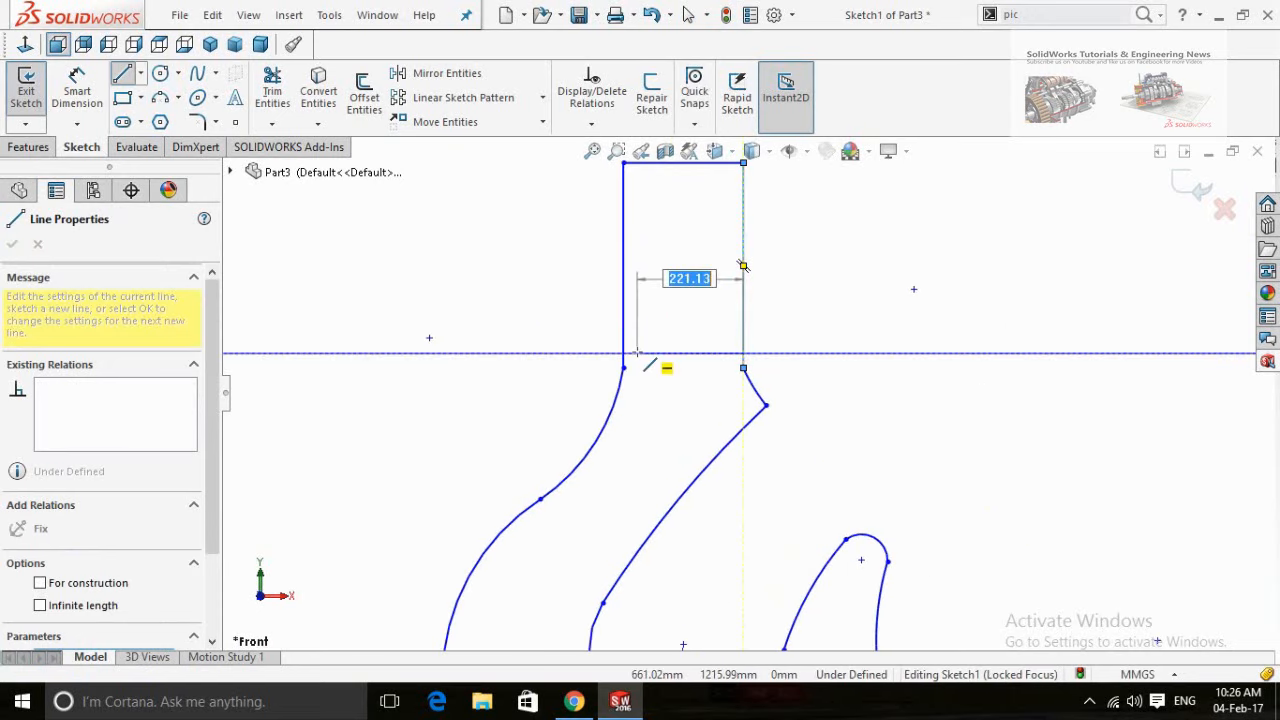
click(624, 352)
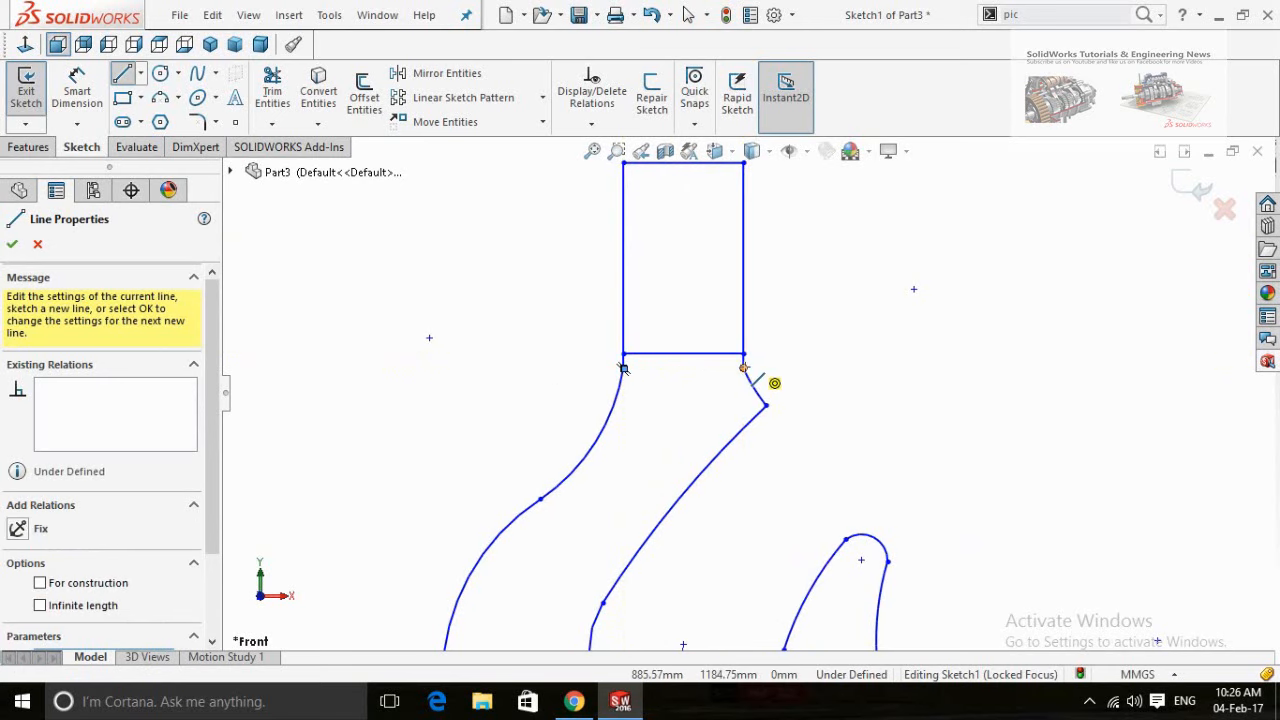
- Sketch two horizontal lines across the neck, one joining the neck endpoints and one from the right-hand corner to the outer arc
key(Escape)
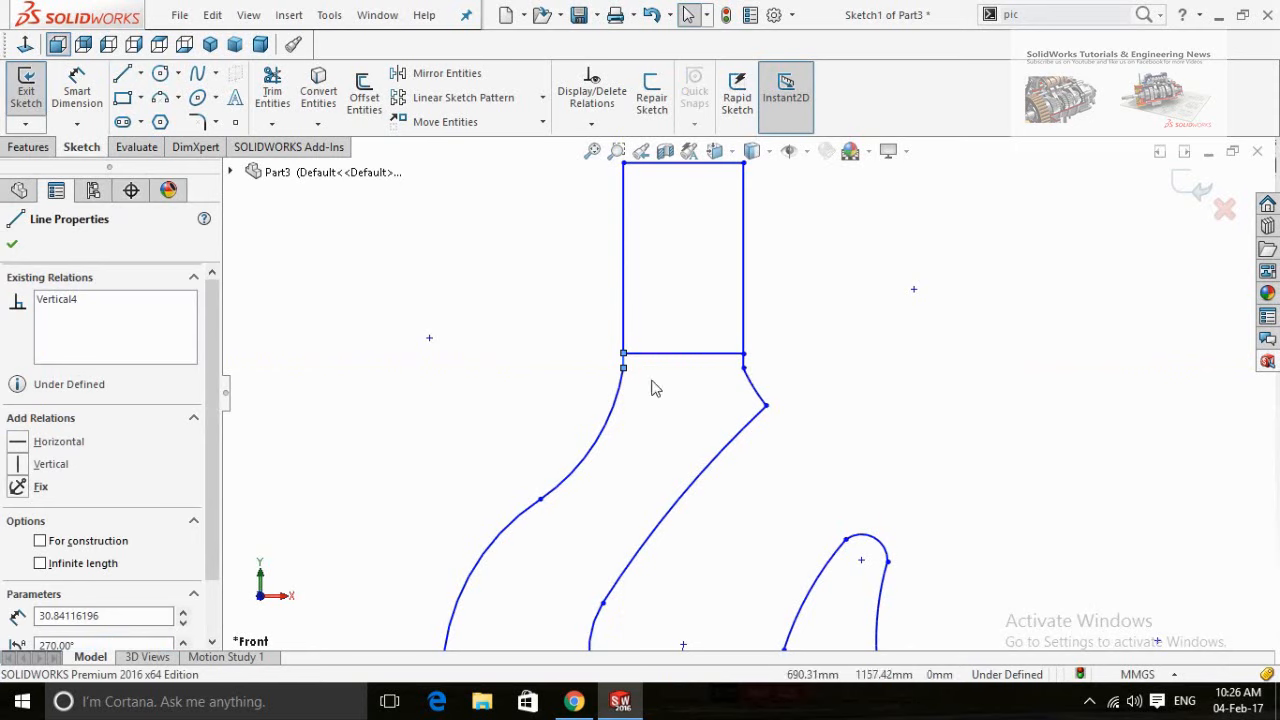
key(Escape)
right_drag(526, 350, 434, 338)
click(743, 368)
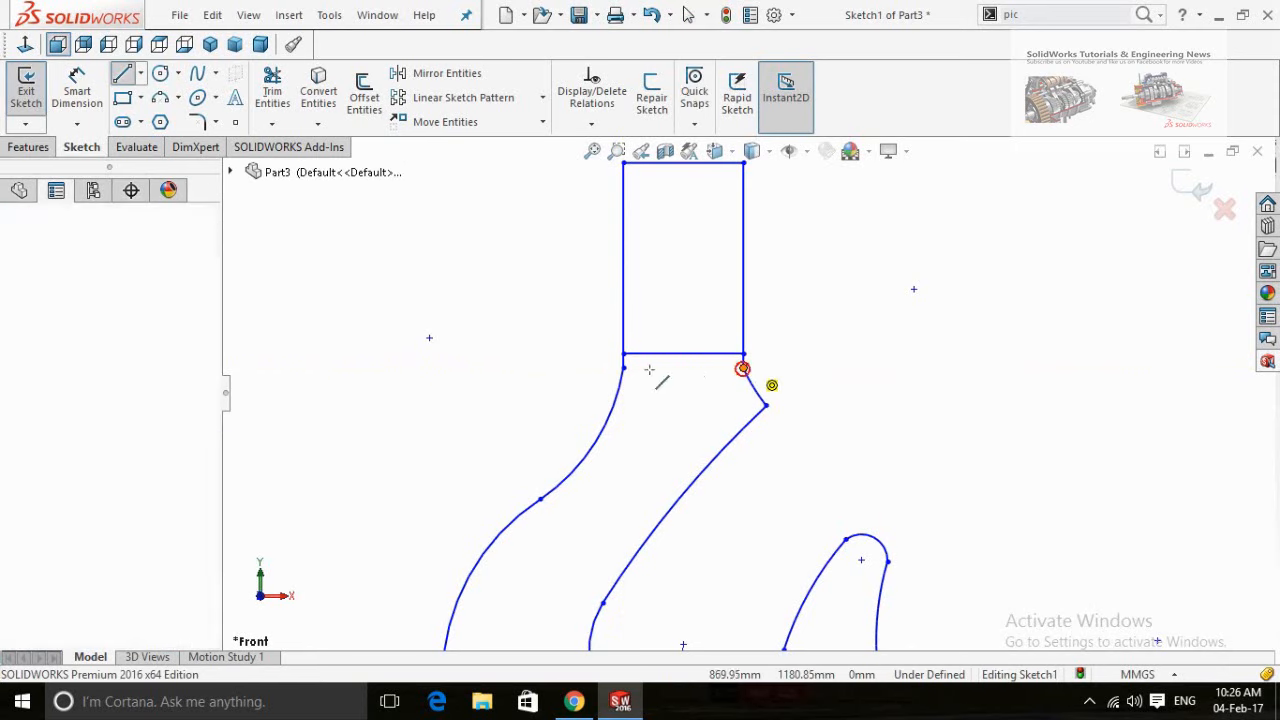
click(624, 368)
scroll(749, 396, up, 1)
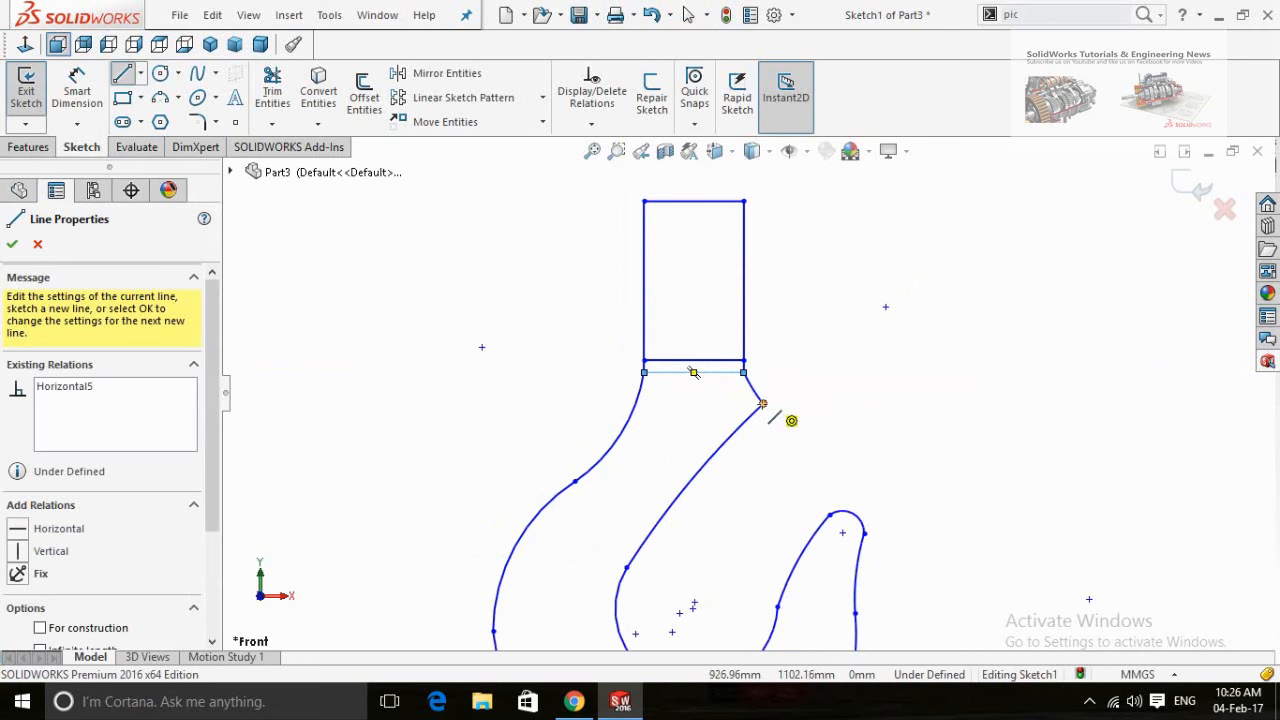
scroll(632, 395, down, 3)
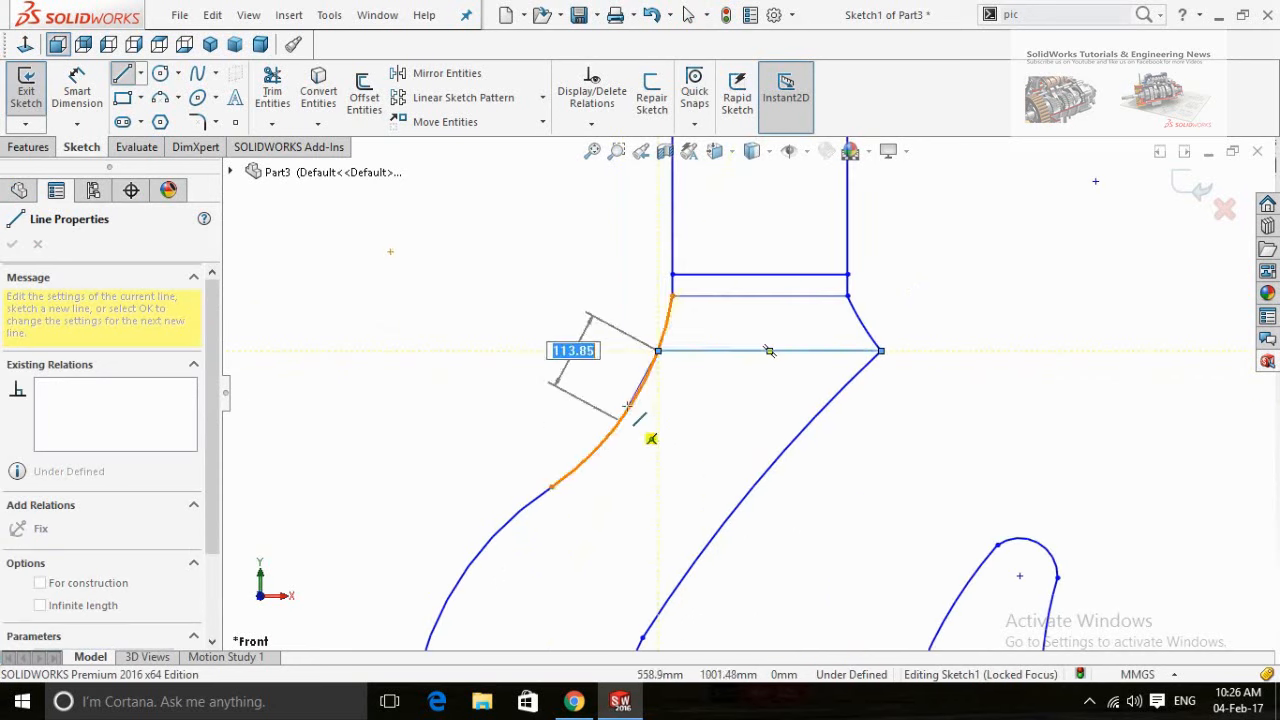
key(Escape)
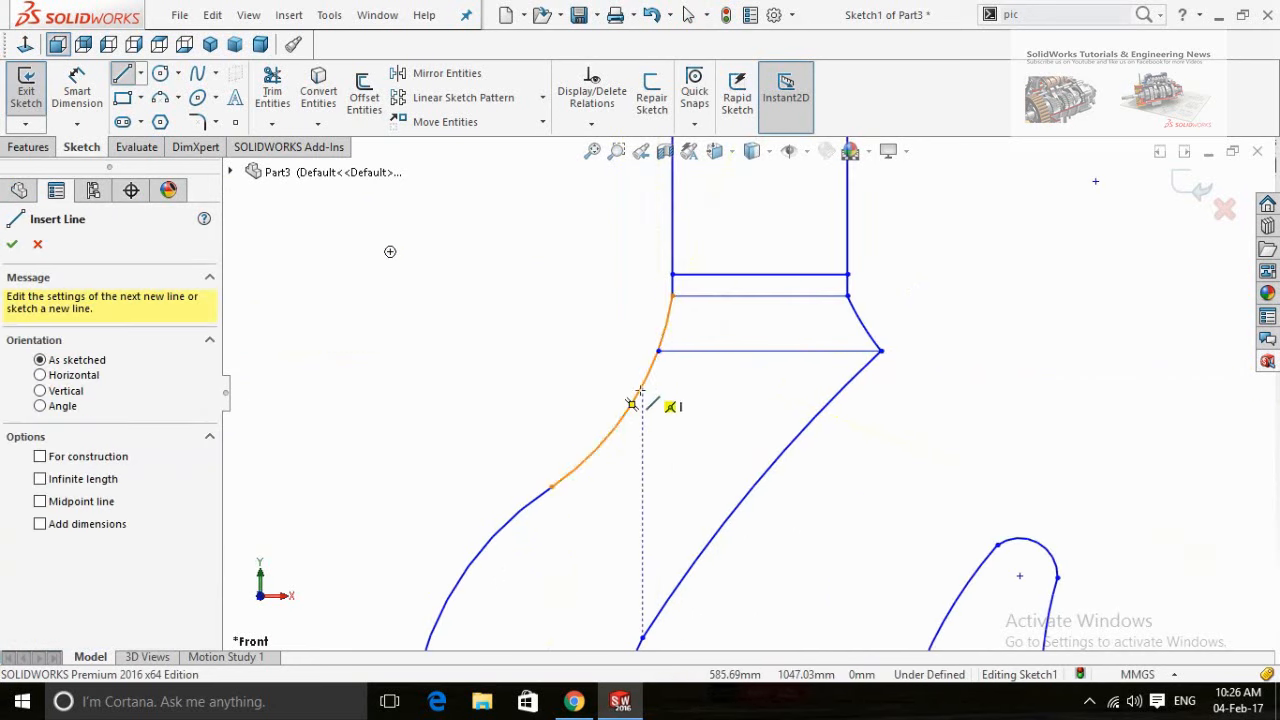
- Sketch a slanted line about 220 mm long from the outer arc down to the inner curve, just below the horizontal neck lines
click(632, 403)
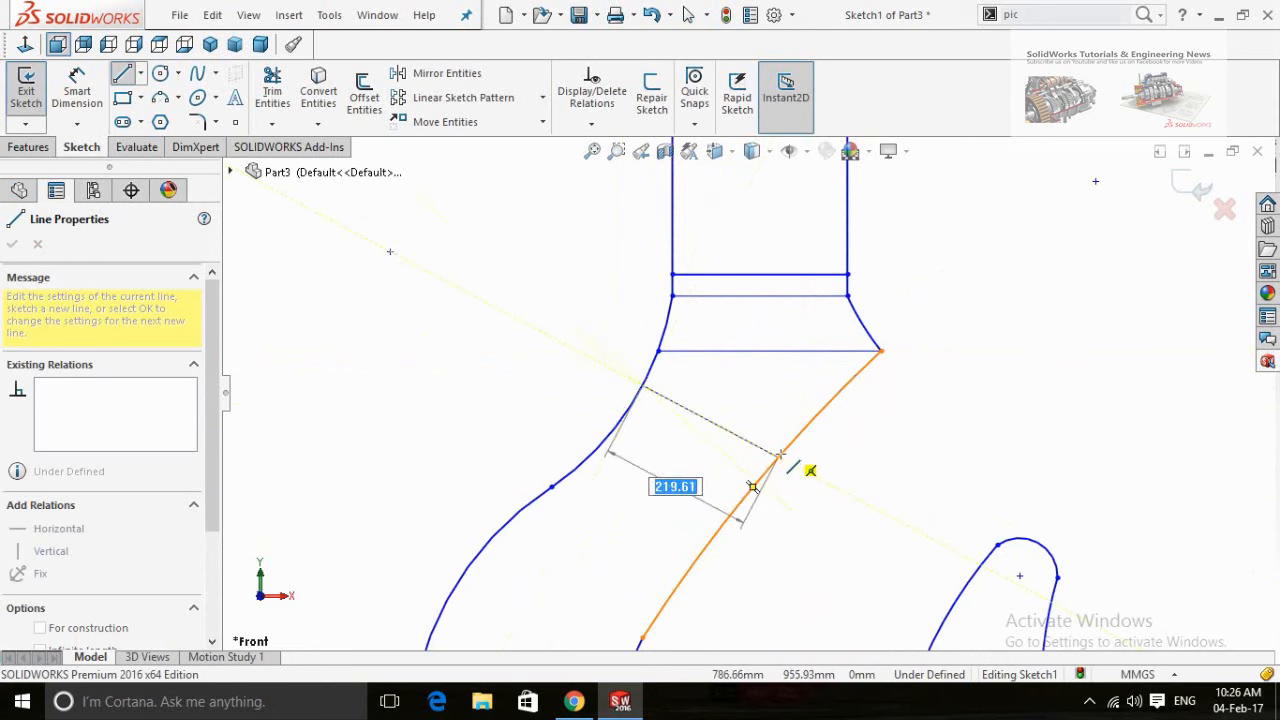
click(779, 456)
key(Escape)
- Sketch another slanted line nearly parallel below the first slanted one, between the inner curve and the outer arc
right_drag(1086, 386, 929, 409)
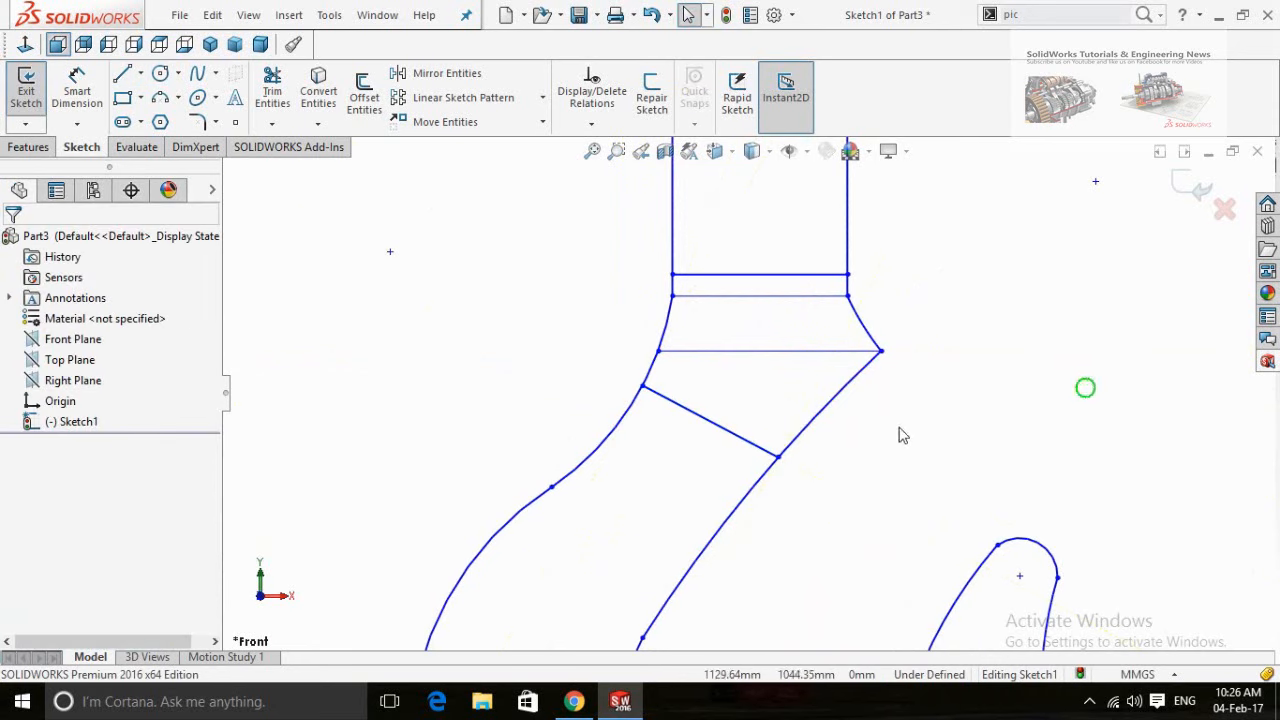
scroll(750, 512, up, 3)
scroll(655, 440, down, 3)
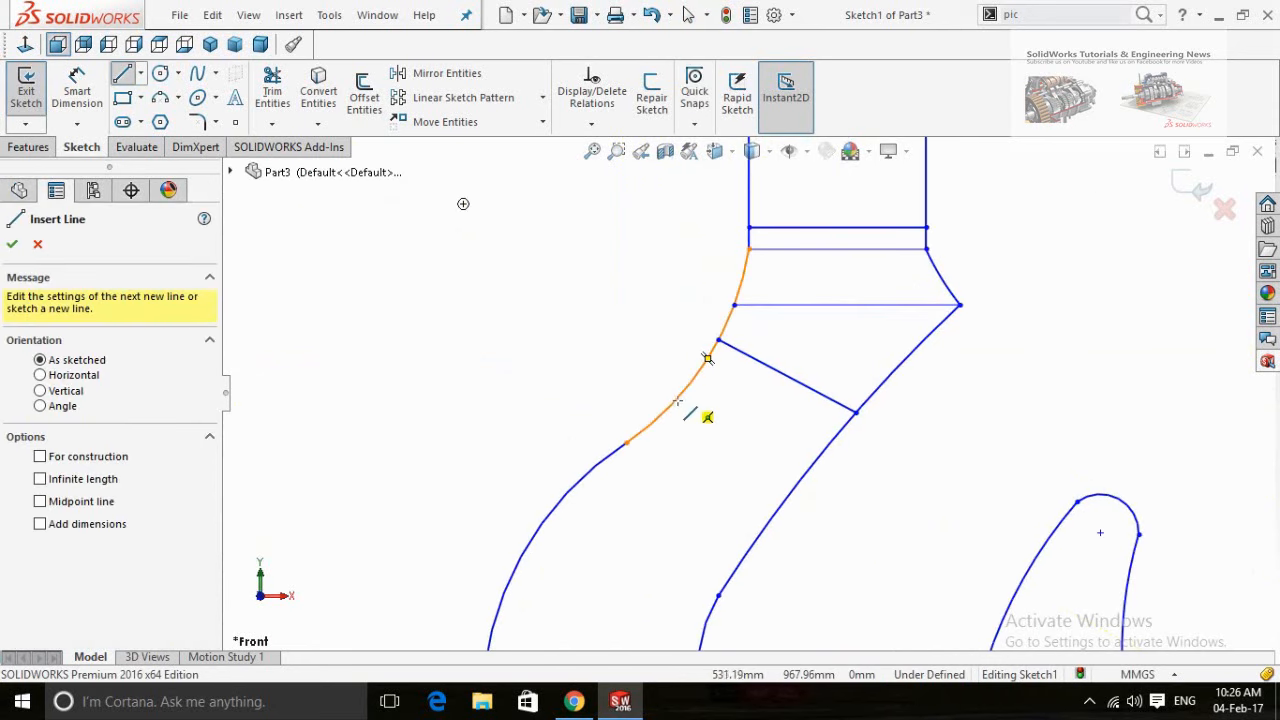
click(677, 401)
key(Escape)
right_drag(551, 378, 426, 389)
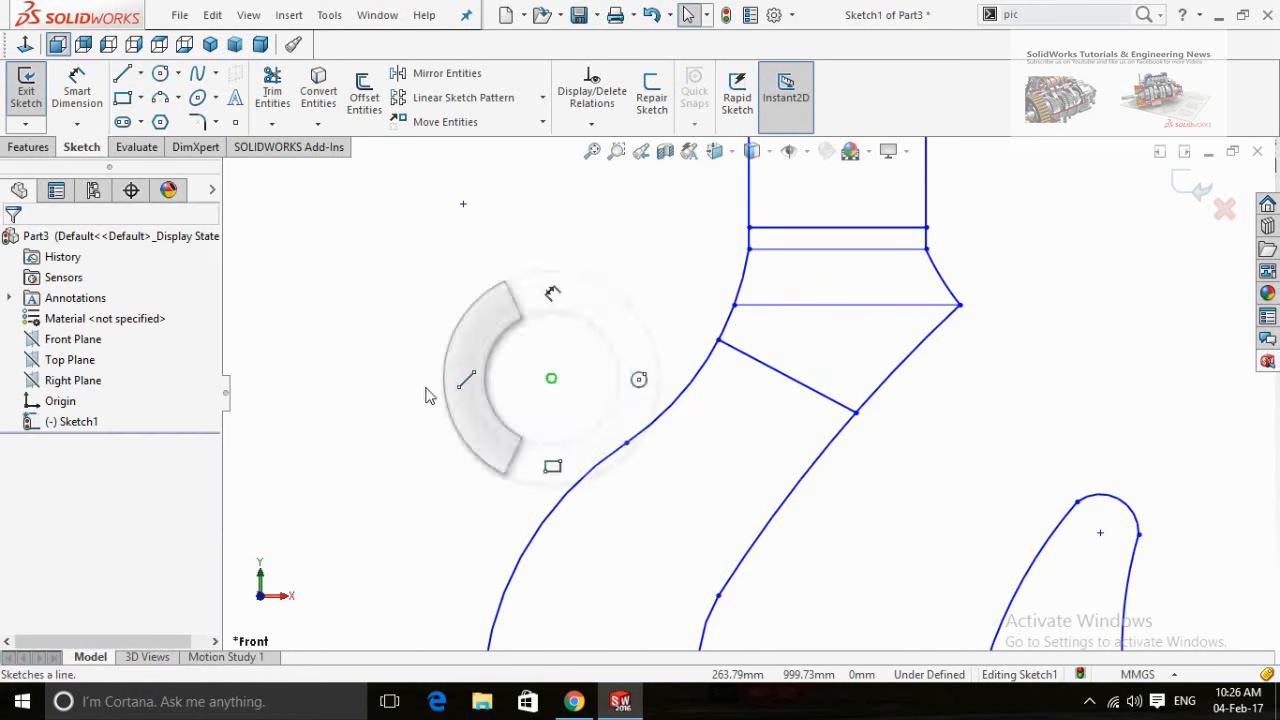
click(811, 467)
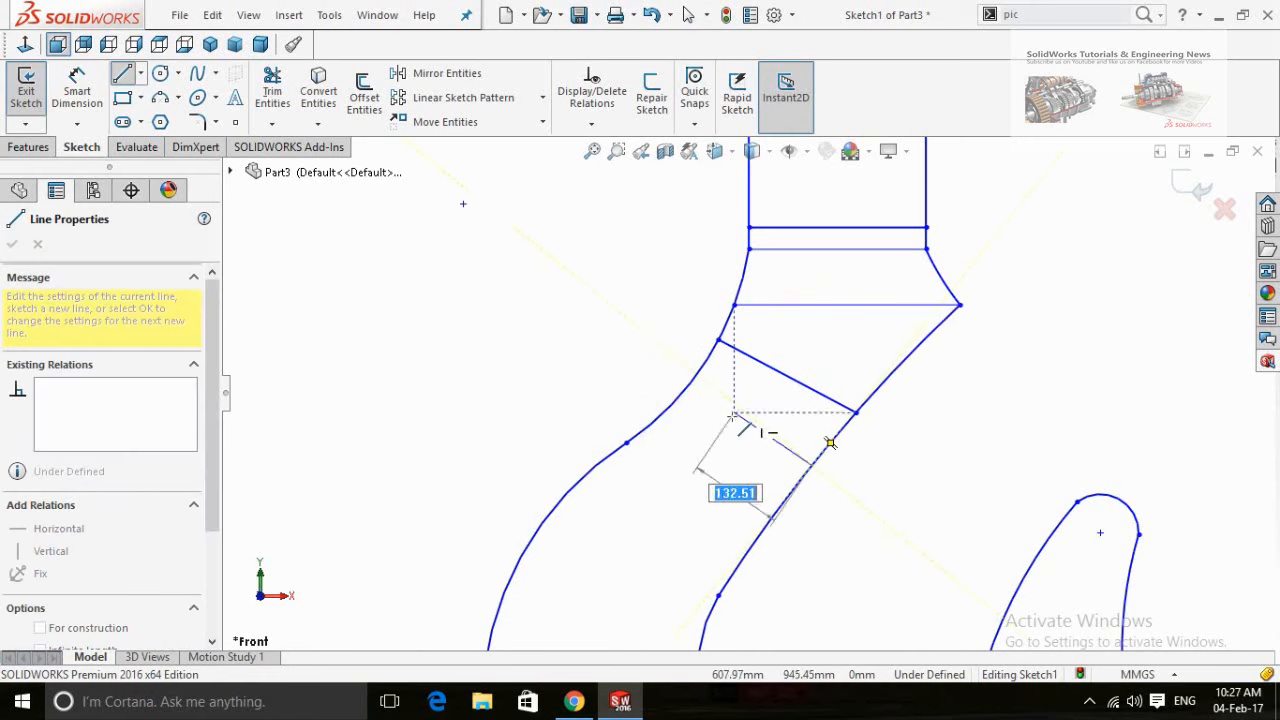
click(679, 396)
key(Escape)
- Sketch two more cross-lines, one from the outer arc junction to the inner curve and one from the inner curve junction to the outer arc
right_drag(578, 375, 492, 380)
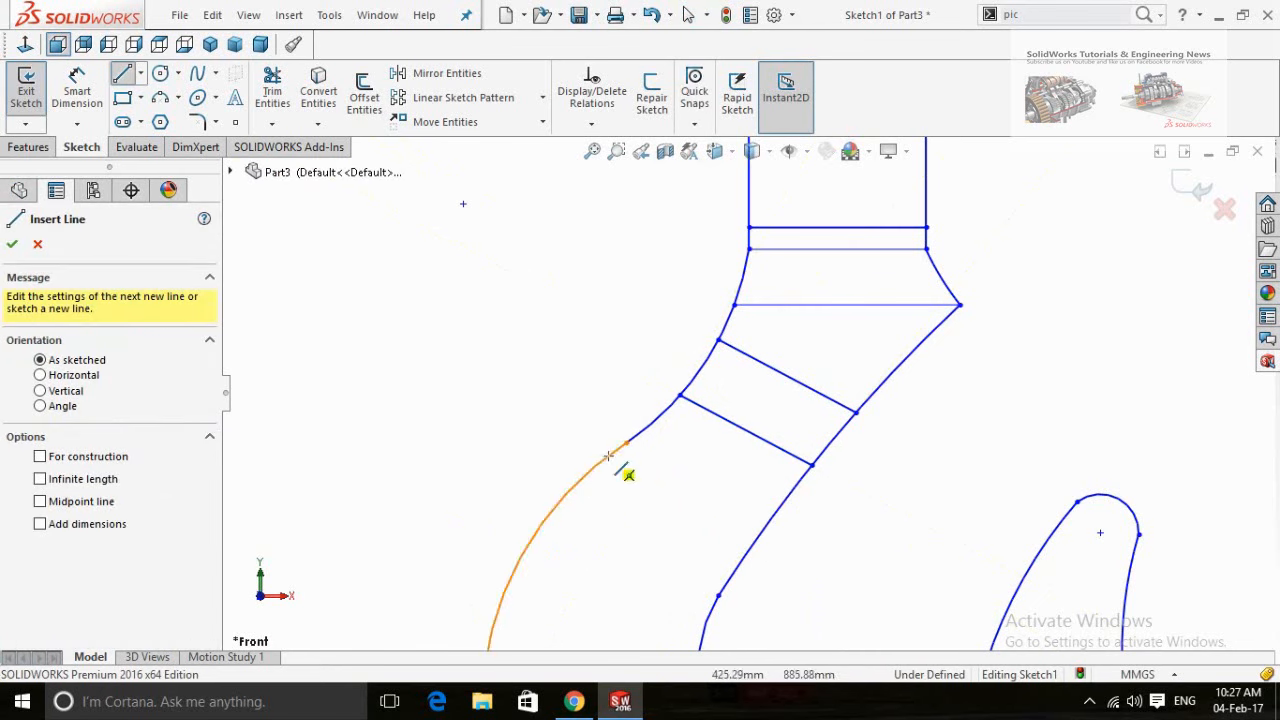
click(627, 443)
click(748, 548)
key(Escape)
scroll(586, 551, up, 3)
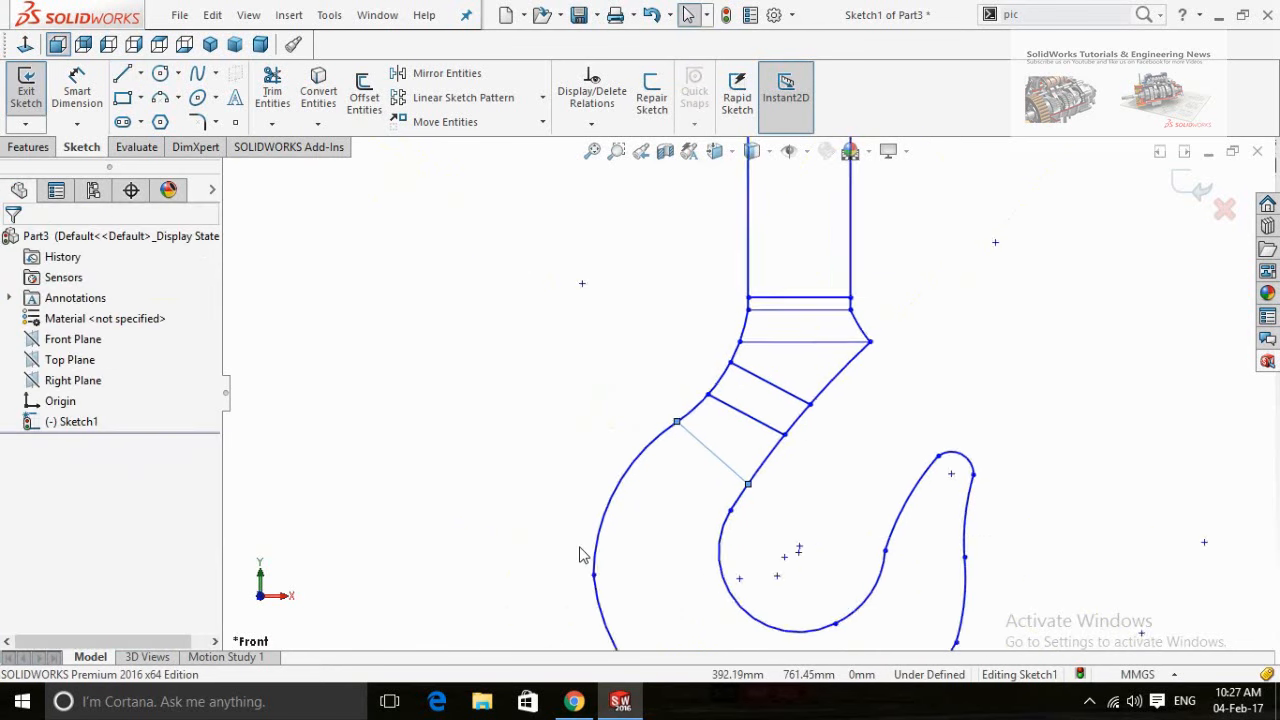
right_drag(541, 434, 390, 430)
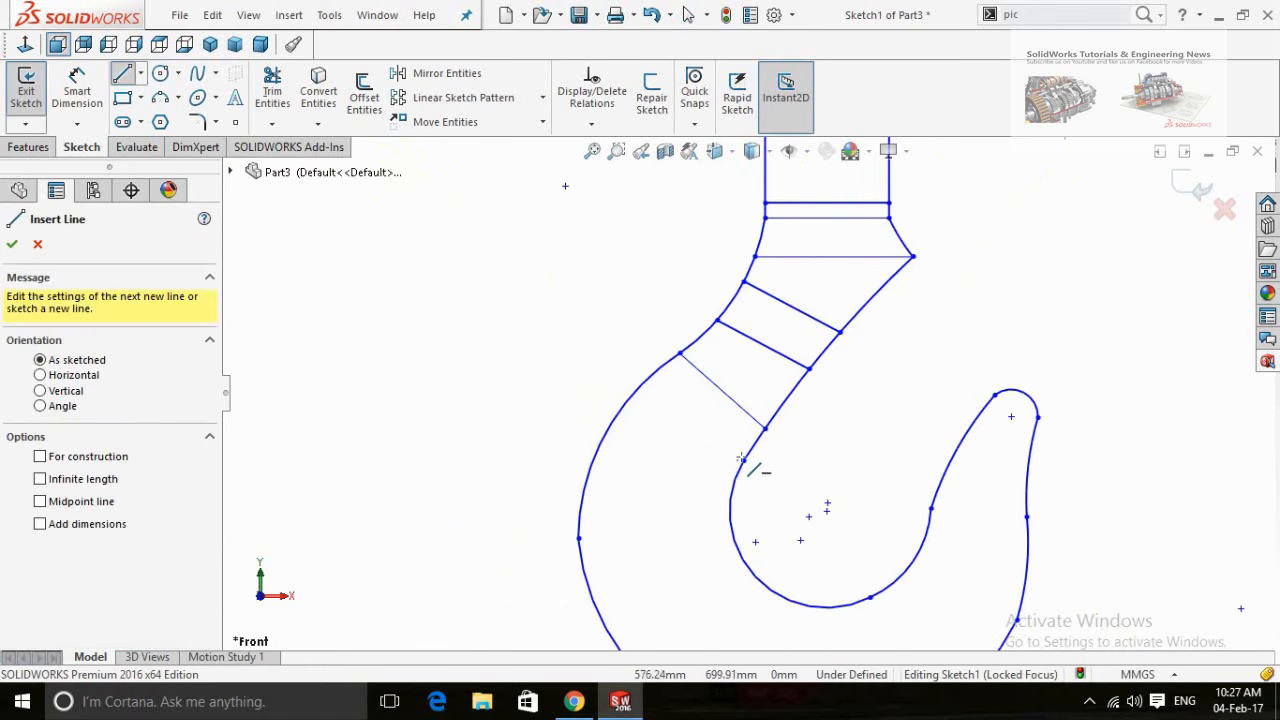
click(745, 460)
click(625, 403)
key(Escape)
- Sketch a cross-line from the leftmost part of the inner arc to the outer arc, above the outer arc junction
right_drag(563, 414, 452, 423)
click(729, 511)
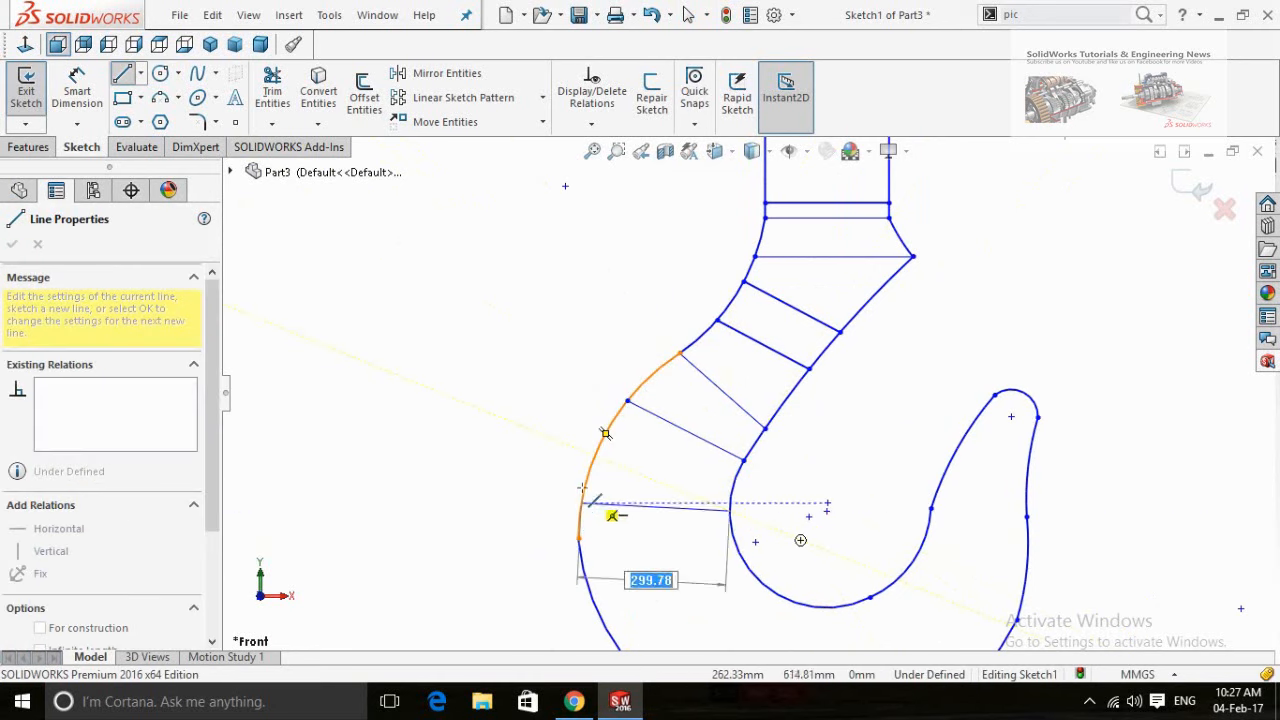
click(587, 470)
key(Escape)
- Draw a trial cross-line between the left outer arc junction and the lower inner arc, and delete it
right_drag(532, 526, 460, 524)
click(799, 604)
click(579, 538)
key(Escape)
click(647, 563)
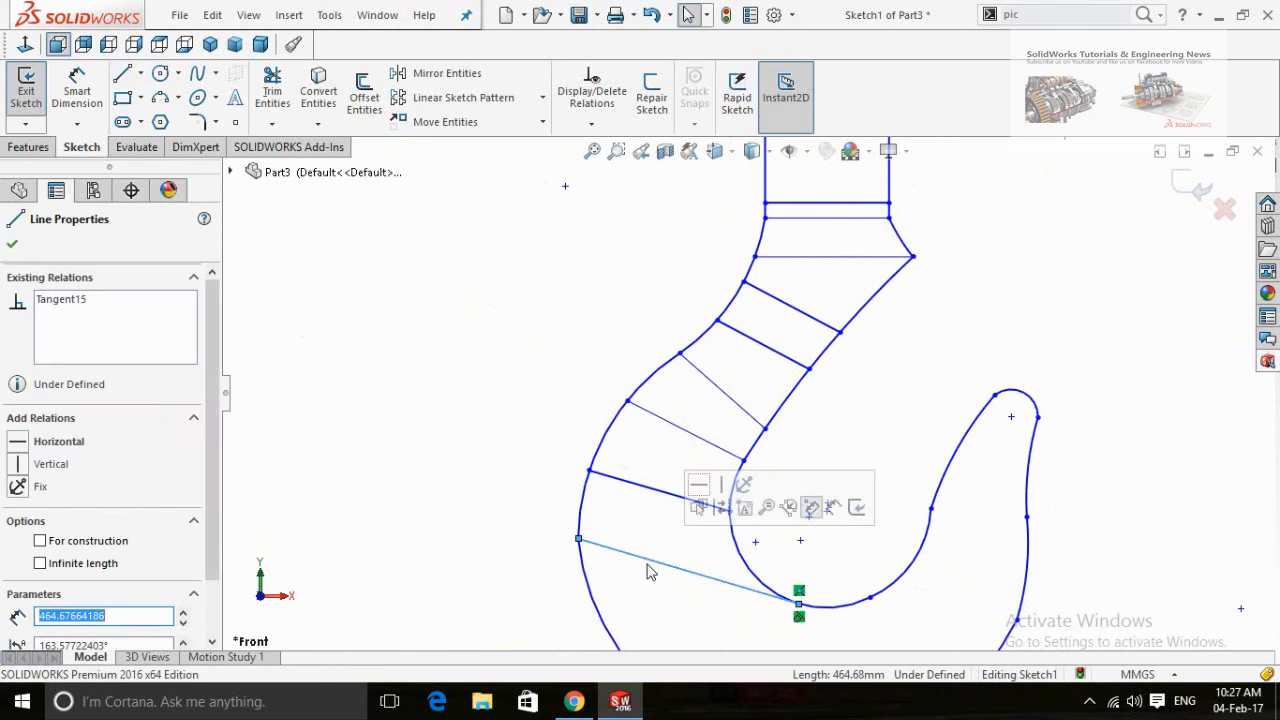
key(Delete)
- Sketch a nearly horizontal cross-line from the left outer arc junction to the inner arc
right_drag(514, 457, 452, 459)
click(578, 539)
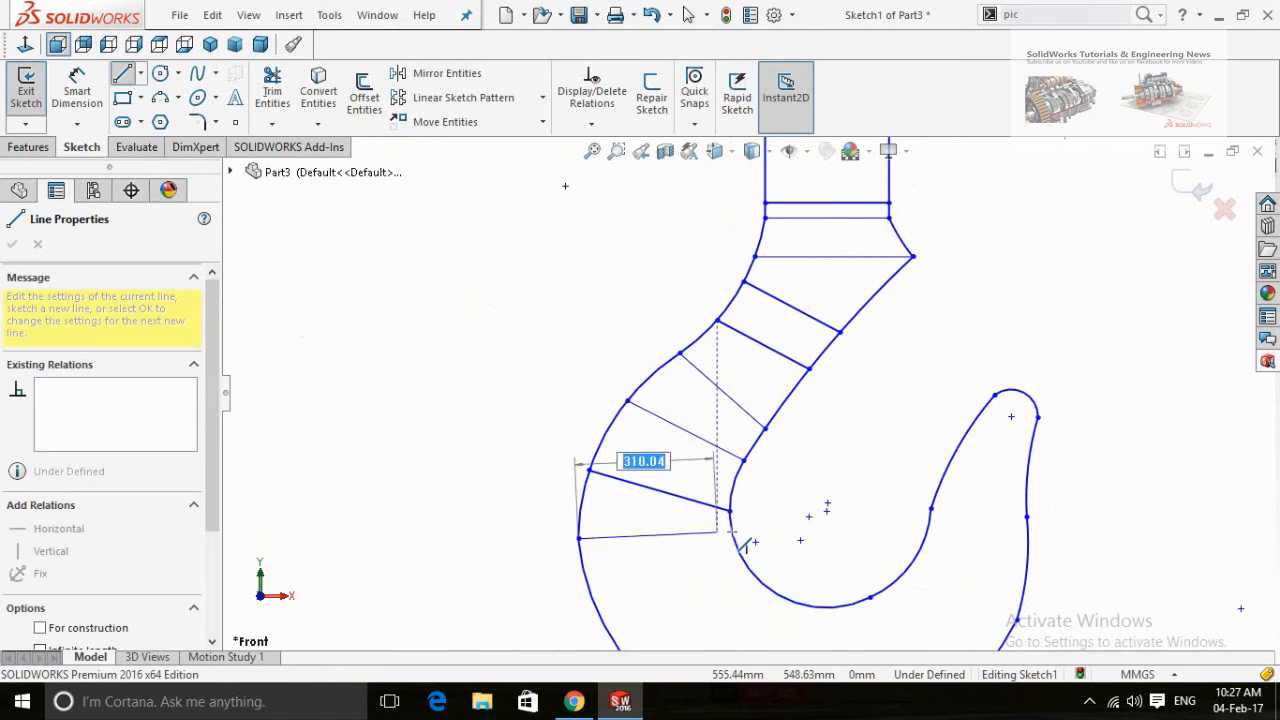
click(730, 530)
key(Escape)
- Sketch a cross-line about 308 mm long from the lower-left outer arc up to the inner arc
right_drag(680, 605, 622, 605)
scroll(725, 570, up, 2)
scroll(725, 570, up, 1)
scroll(727, 560, down, 2)
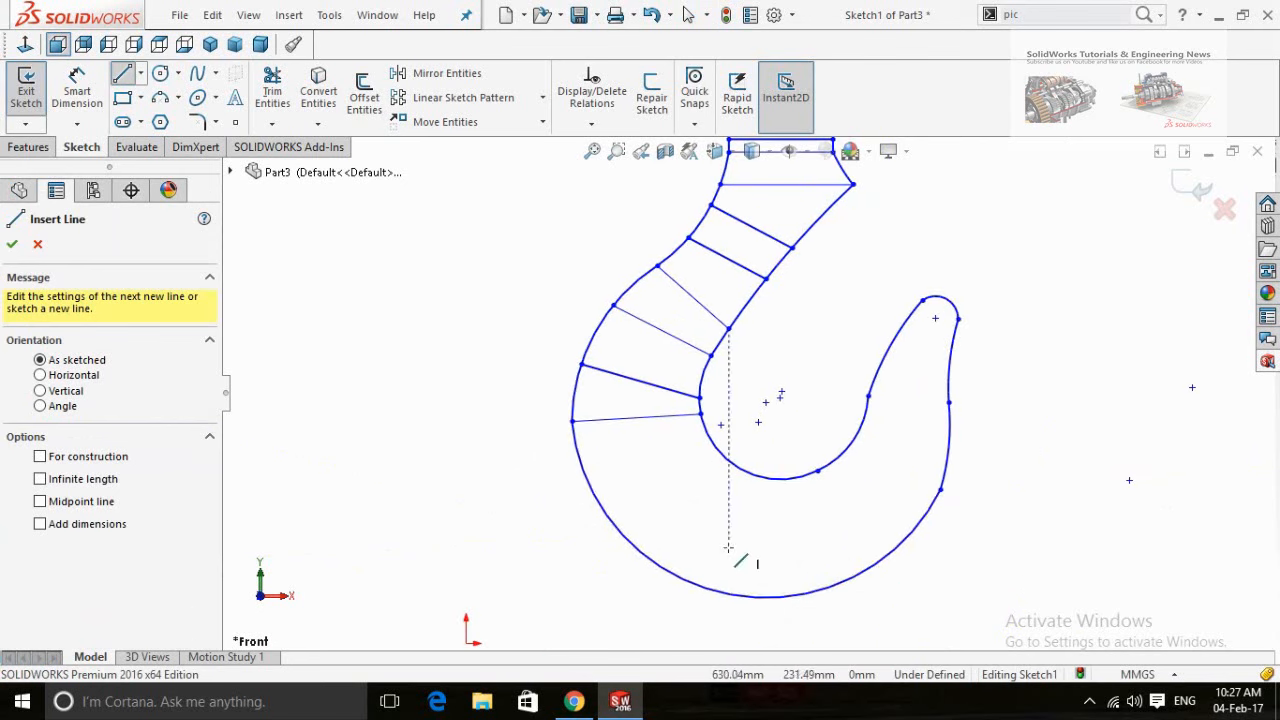
click(602, 508)
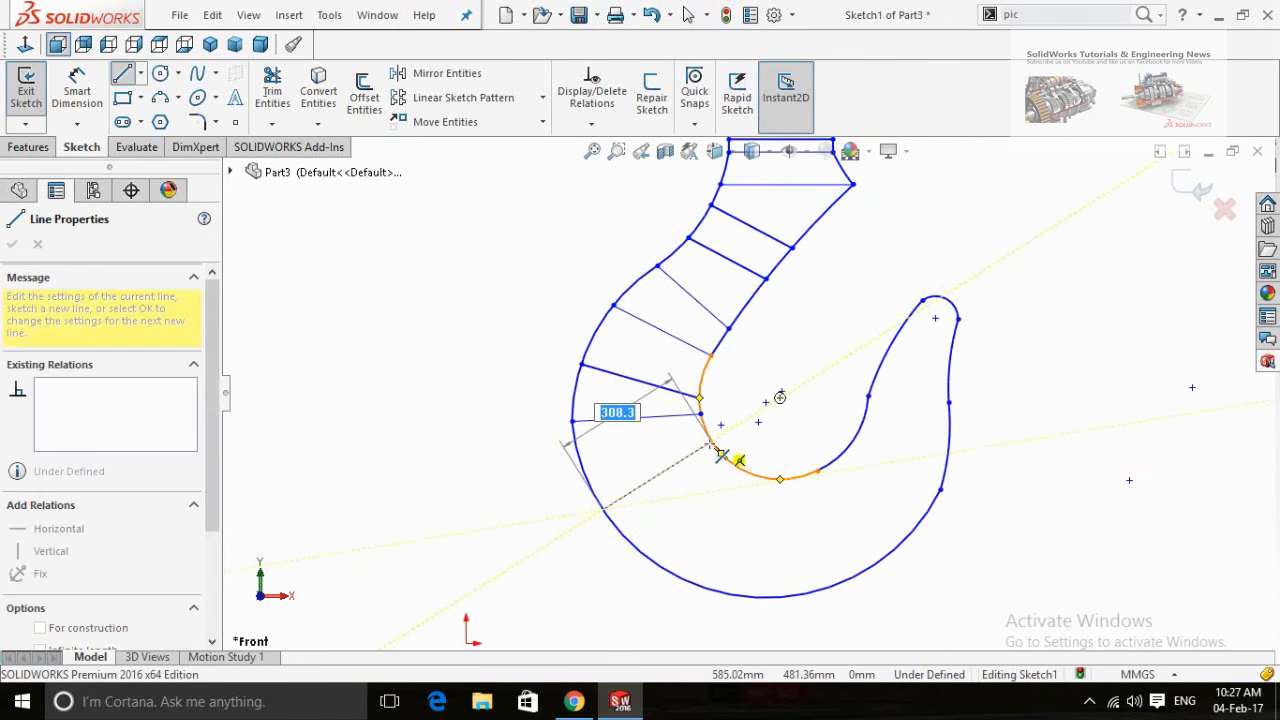
click(711, 441)
key(Escape)
- Sketch a steep cross-line left of the hook's bottom and a vertical one from the outer arc's lowest point to the inner arc
key(l)
click(691, 581)
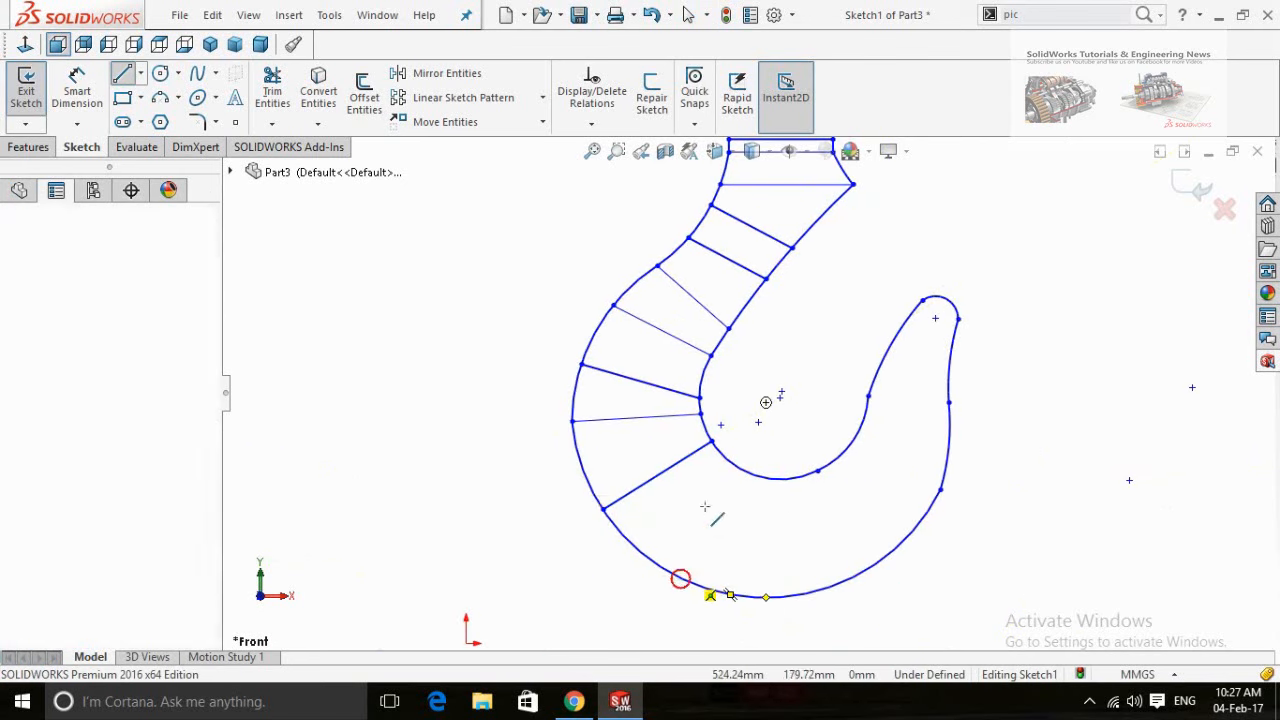
click(736, 467)
key(Escape)
key(l)
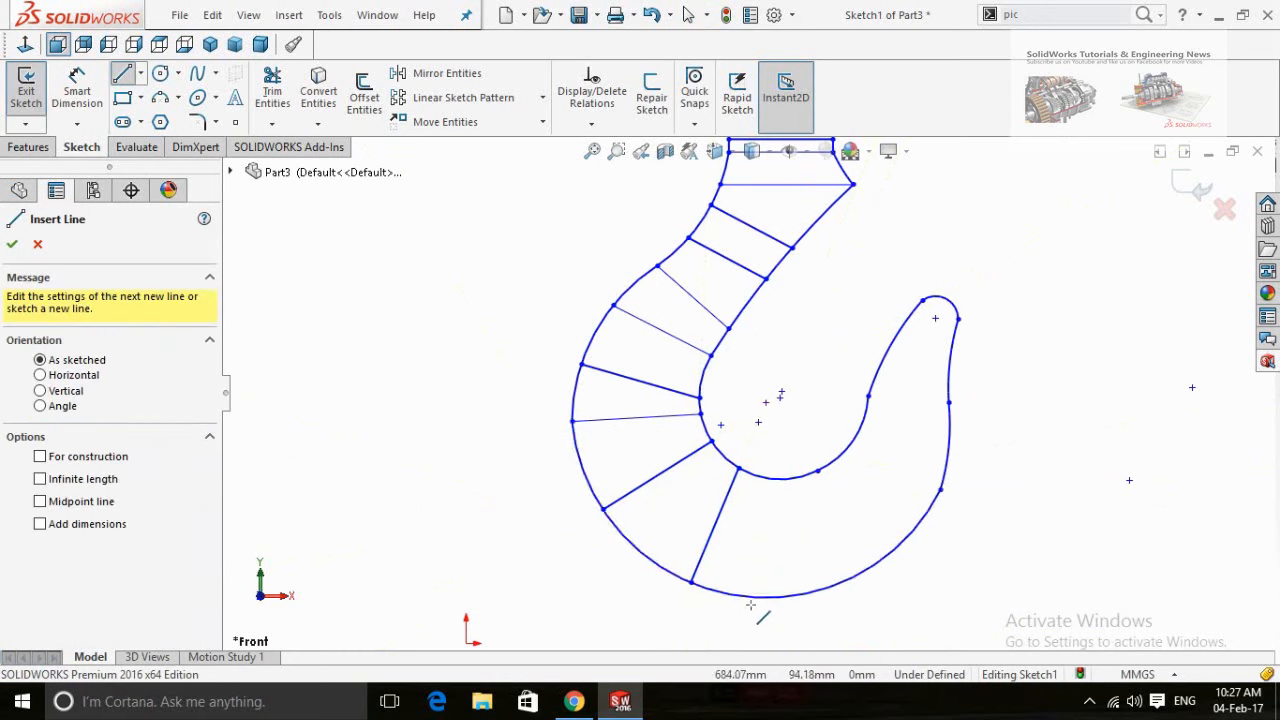
click(766, 597)
click(766, 479)
key(Escape)
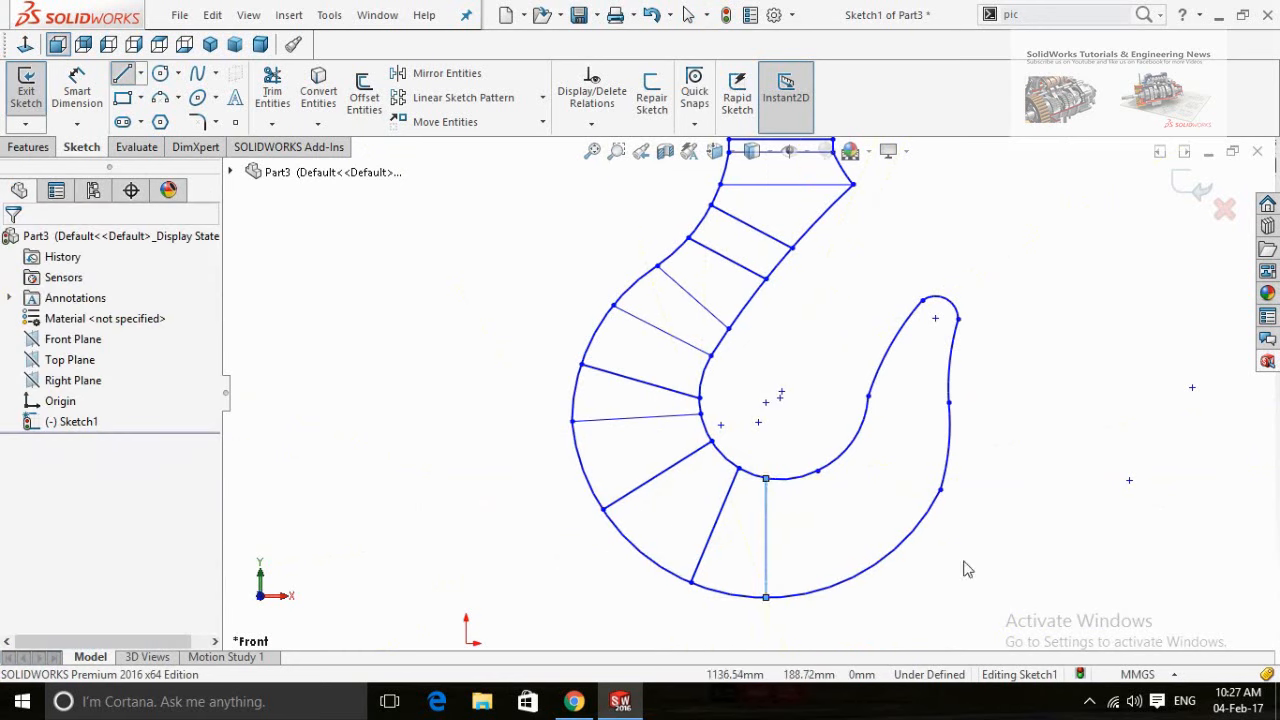
key(l)
click(780, 479)
key(Escape)
- Sketch two cross-lines right of the vertical one, the second starting from the inner arc junction
key(l)
click(860, 576)
click(838, 582)
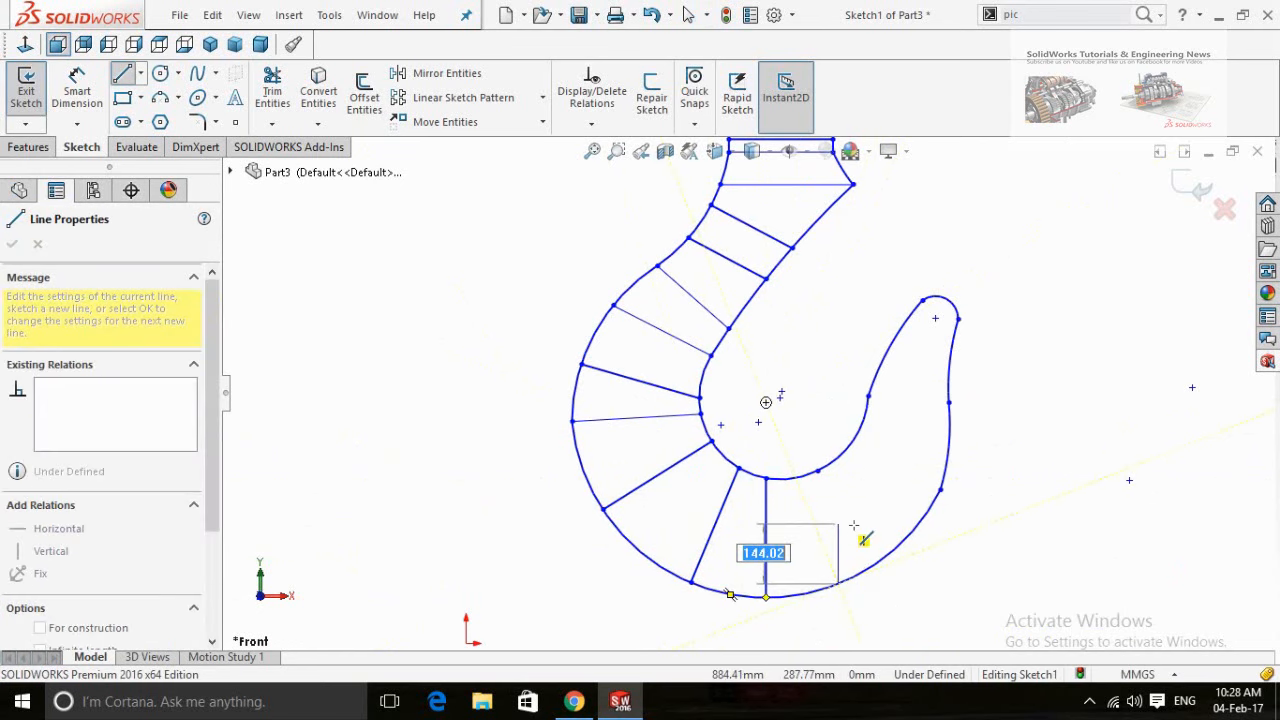
click(797, 478)
key(Escape)
key(l)
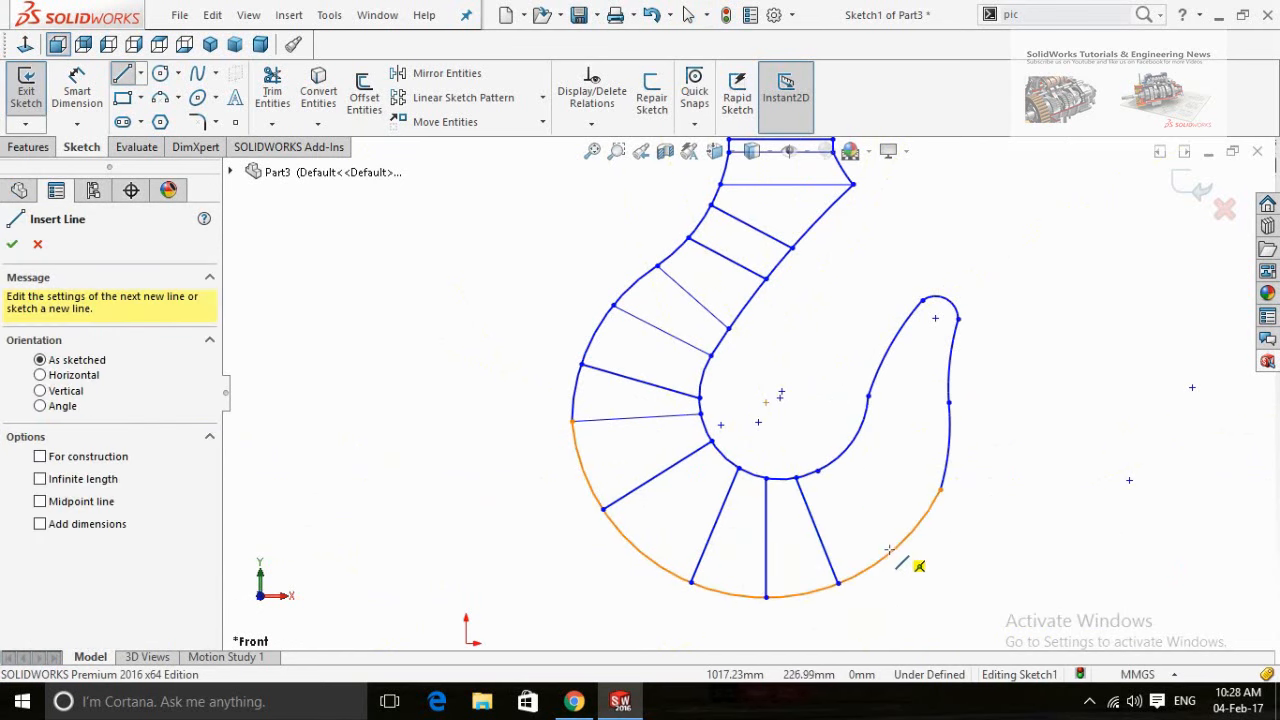
click(818, 471)
click(904, 540)
key(Escape)
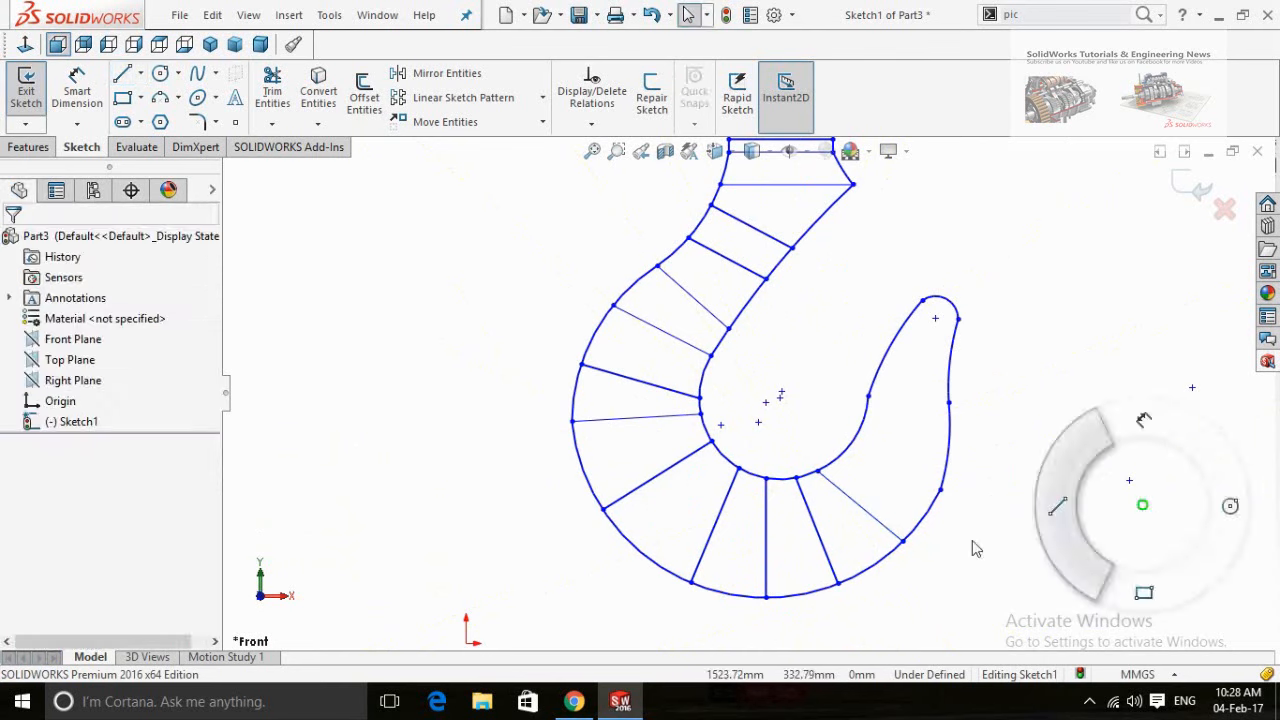
- Sketch a cross-line about 241 mm long to the lower-right outer junction and another just above it across the hook's right arm
key(l)
click(851, 440)
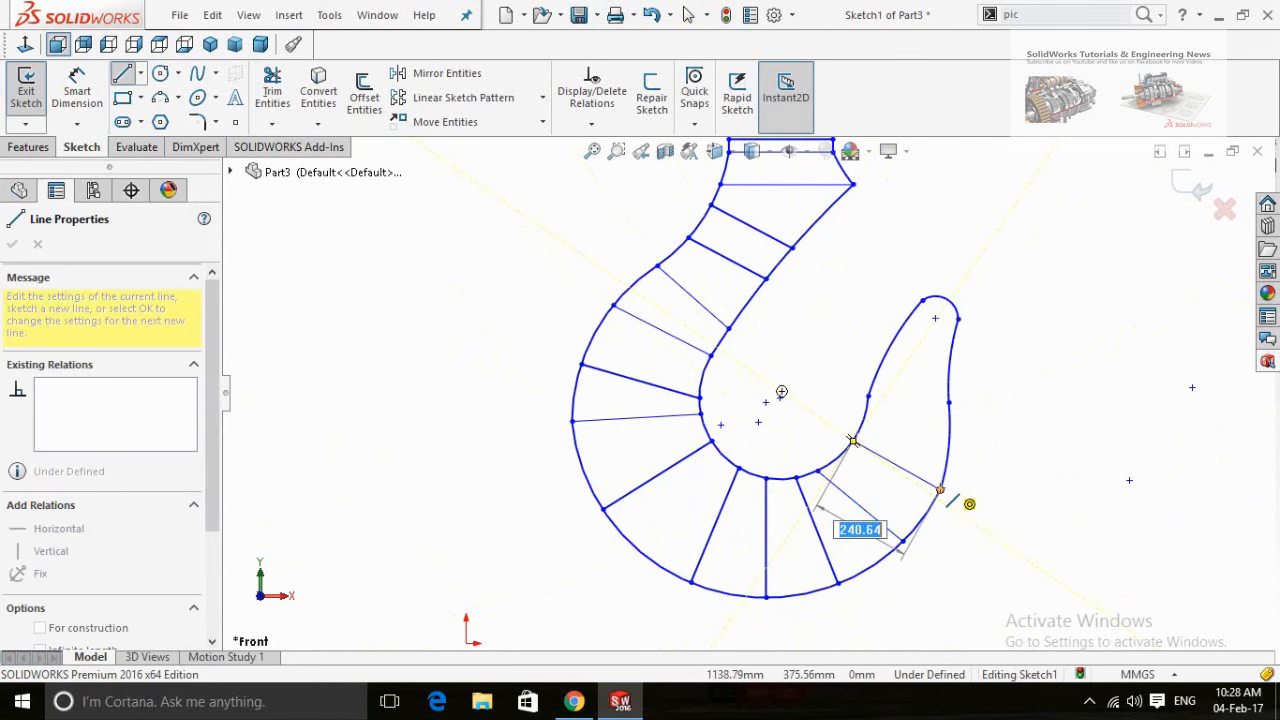
click(940, 490)
key(Escape)
key(l)
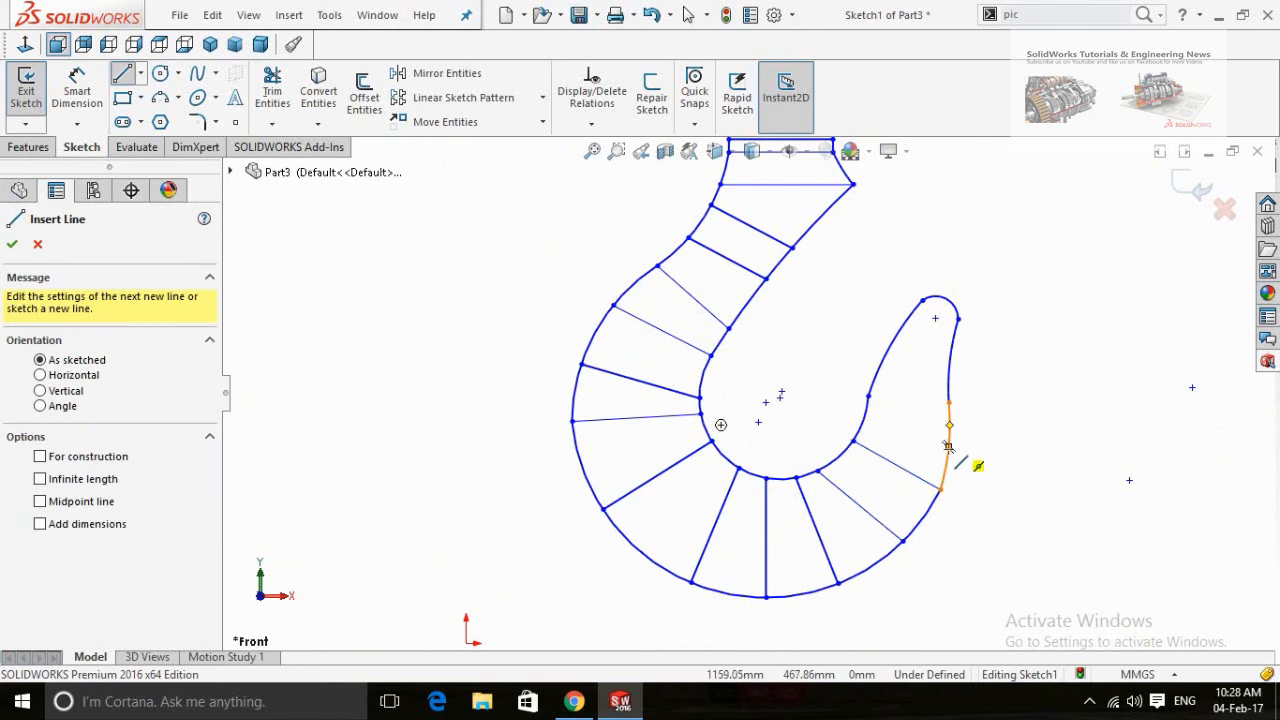
click(948, 446)
click(861, 426)
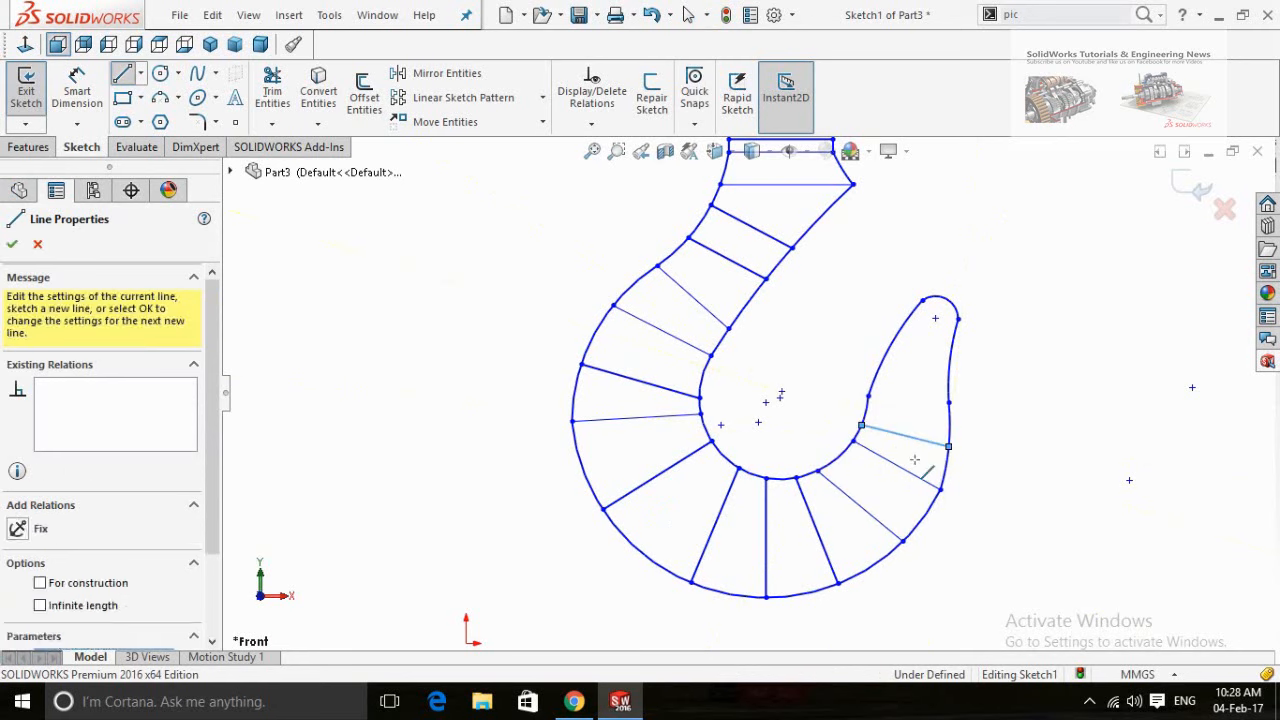
key(Escape)
- Sketch a horizontal cross-line on the right arm and one about 194 mm long joining the inner and outer arc junctions above it
key(l)
click(949, 413)
click(866, 413)
key(Escape)
key(l)
click(868, 396)
click(949, 402)
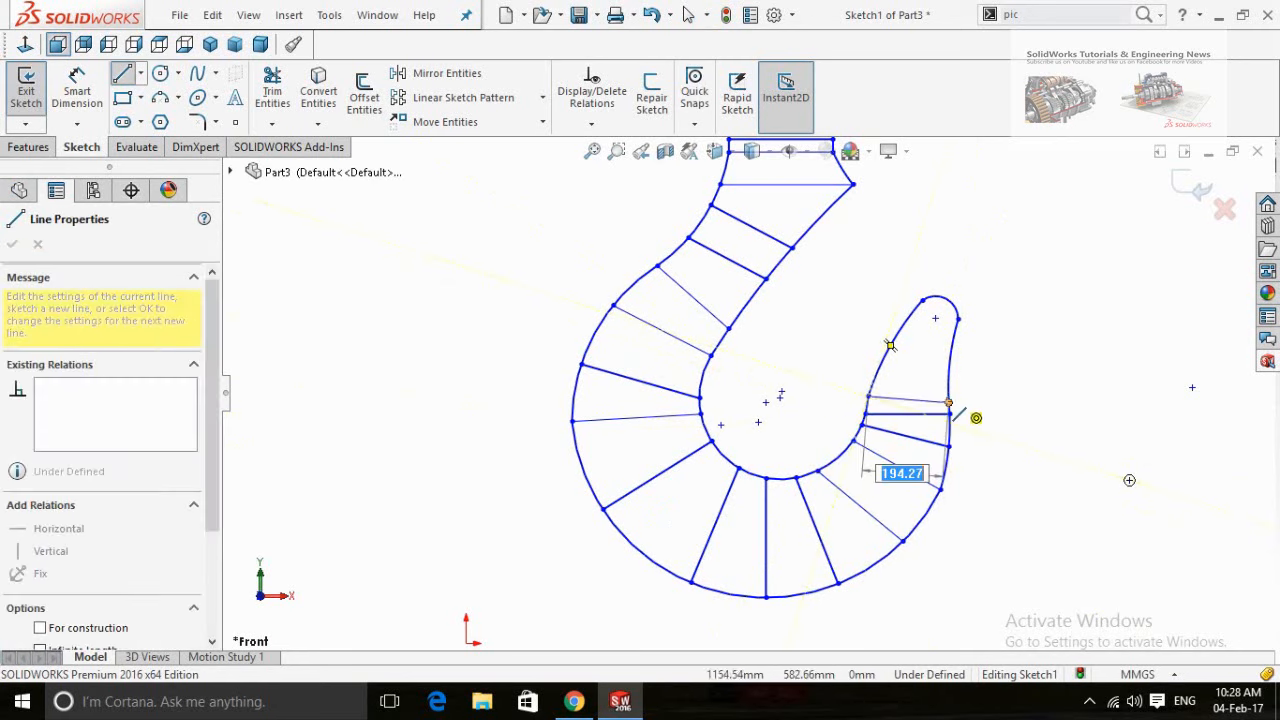
key(Escape)
- Sketch two slanted cross-lines across the tip section above the arc junctions, the upper one ending at the inner arc's midpoint
key(l)
scroll(893, 365, down, 3)
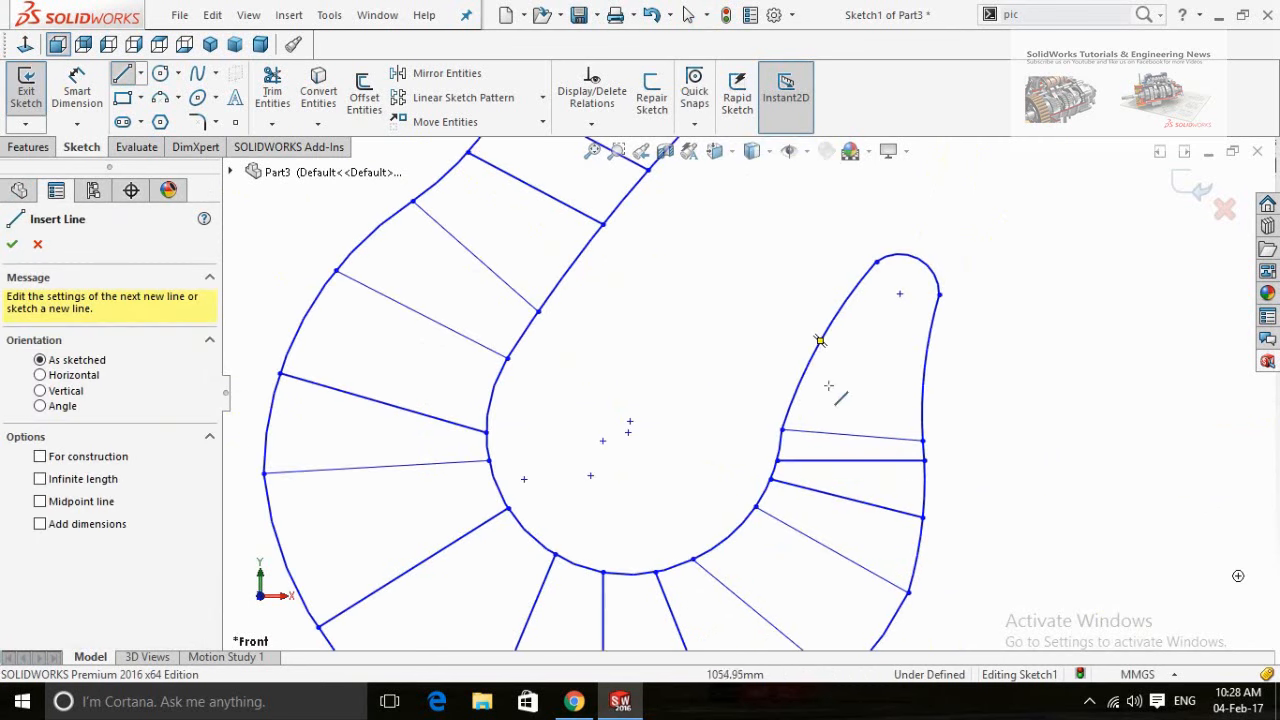
click(921, 413)
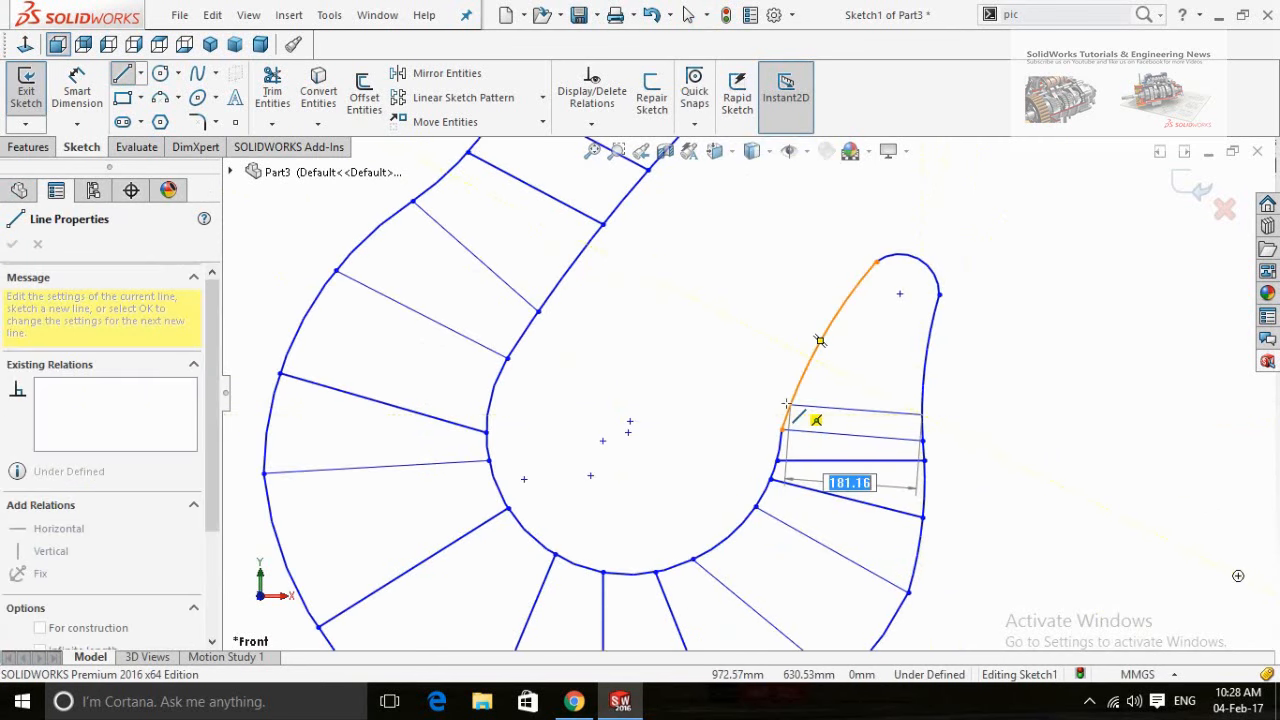
click(796, 390)
key(Escape)
key(l)
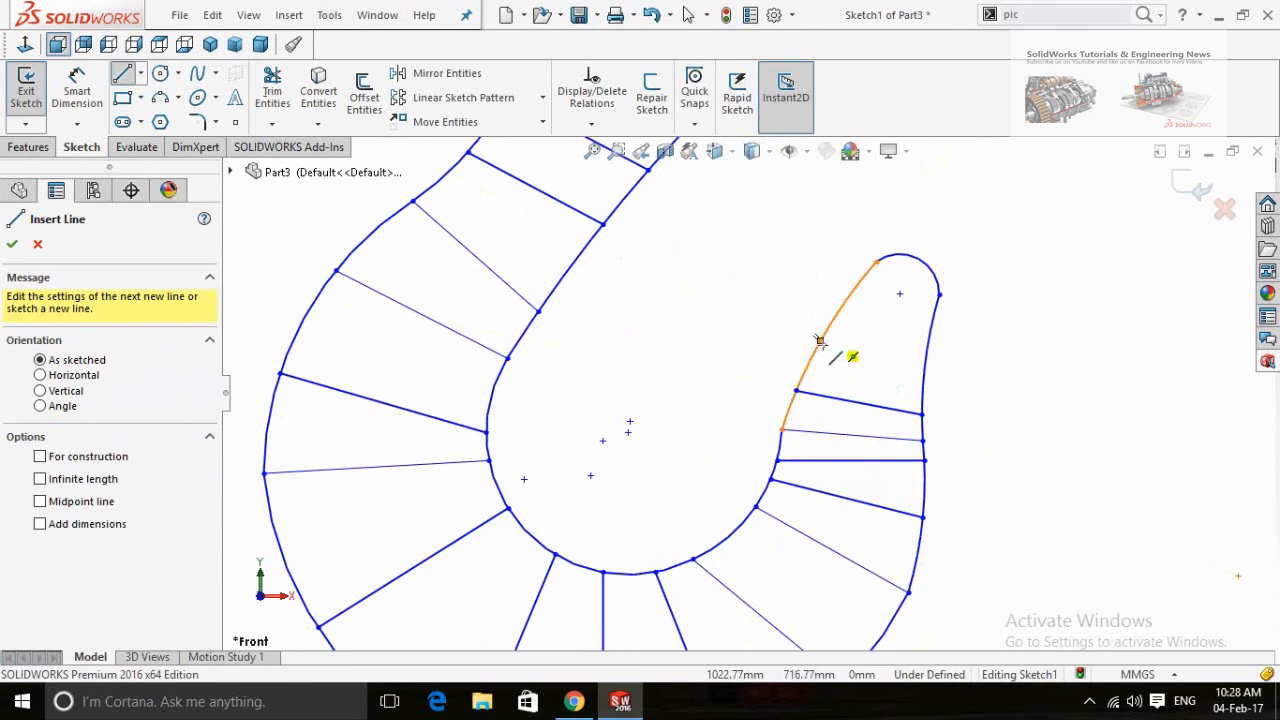
mouse_move(924, 367)
mouse_down()
mouse_move(840, 374)
mouse_move(820, 341)
mouse_up()
key(Escape)
- Sketch the topmost cross-line just below the tip arc, from the inner edge to the outer edge, and finish the Line command
key(l)
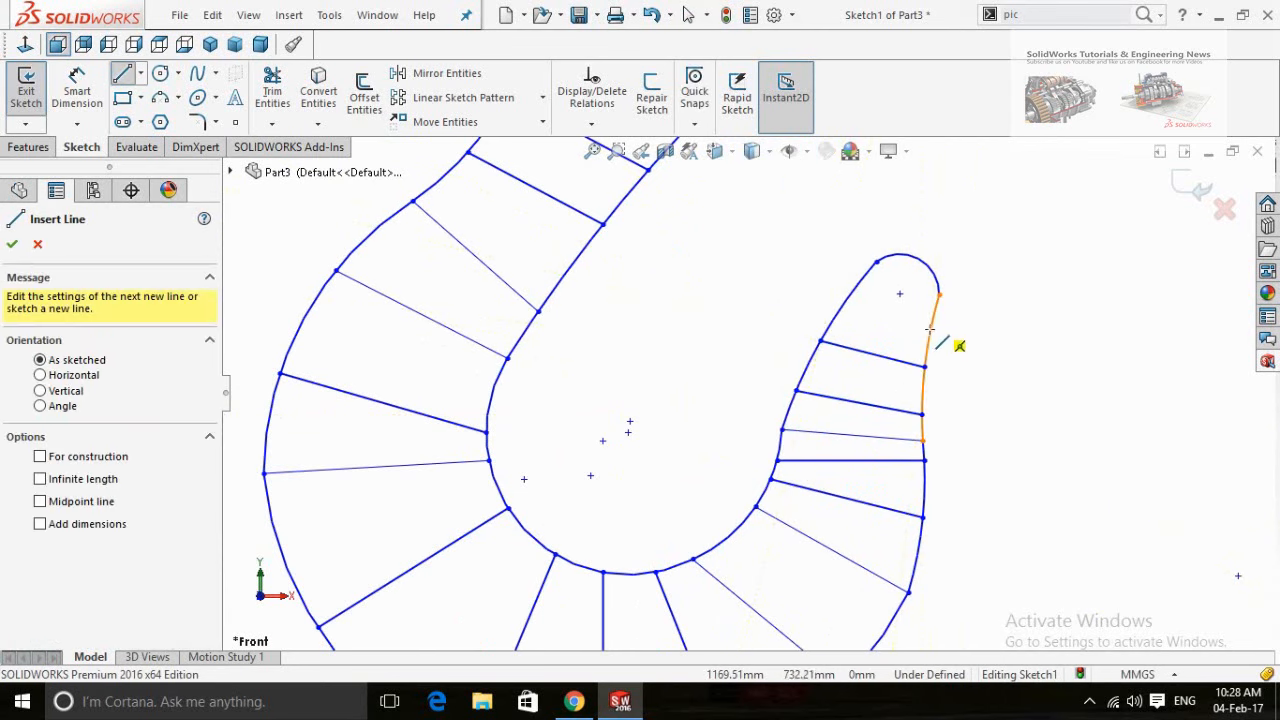
click(820, 341)
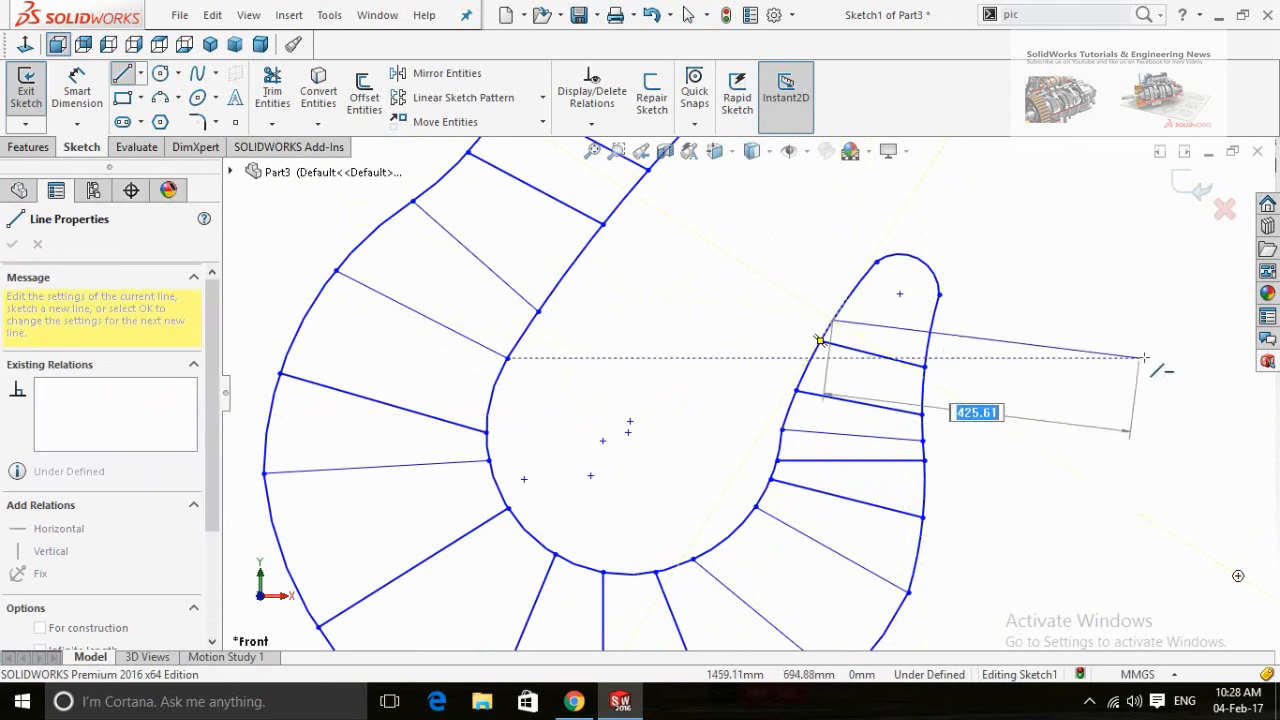
click(930, 332)
key(Escape)
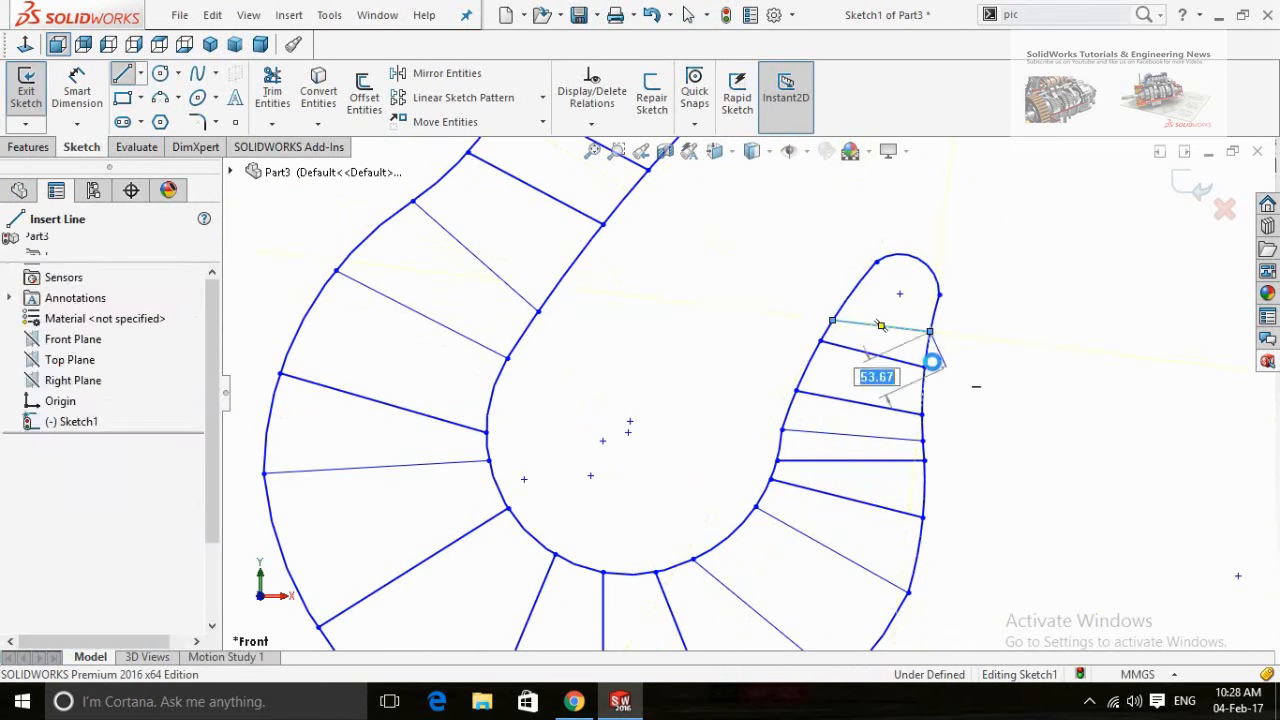
key(Escape)
- Try moving the outer endpoint of the topmost cross-line, and undo the move
mouse_move(930, 332)
mouse_down()
mouse_move(923, 357)
mouse_move(926, 341)
mouse_up()
key(ctrl+z)
key(ctrl+z)
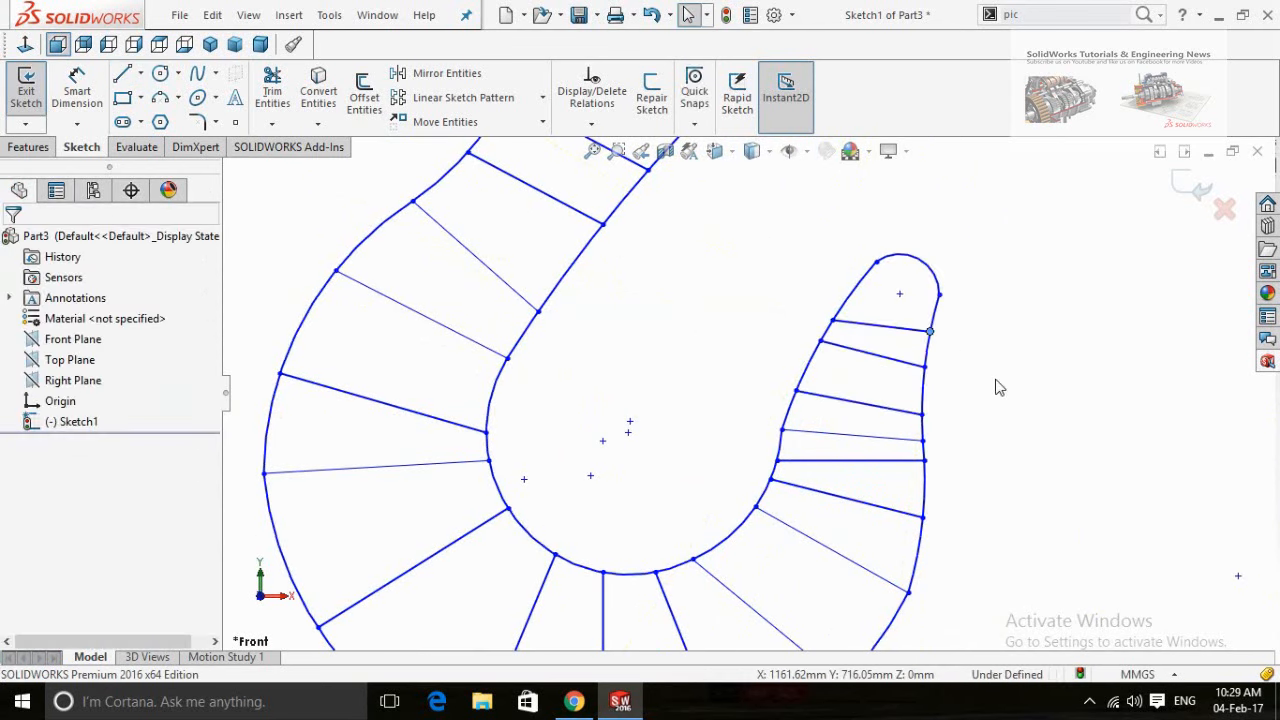
- Sketch a slanted cross-line over the tip section above the existing ones, from the outer edge to the inner edge
key(l)
click(924, 366)
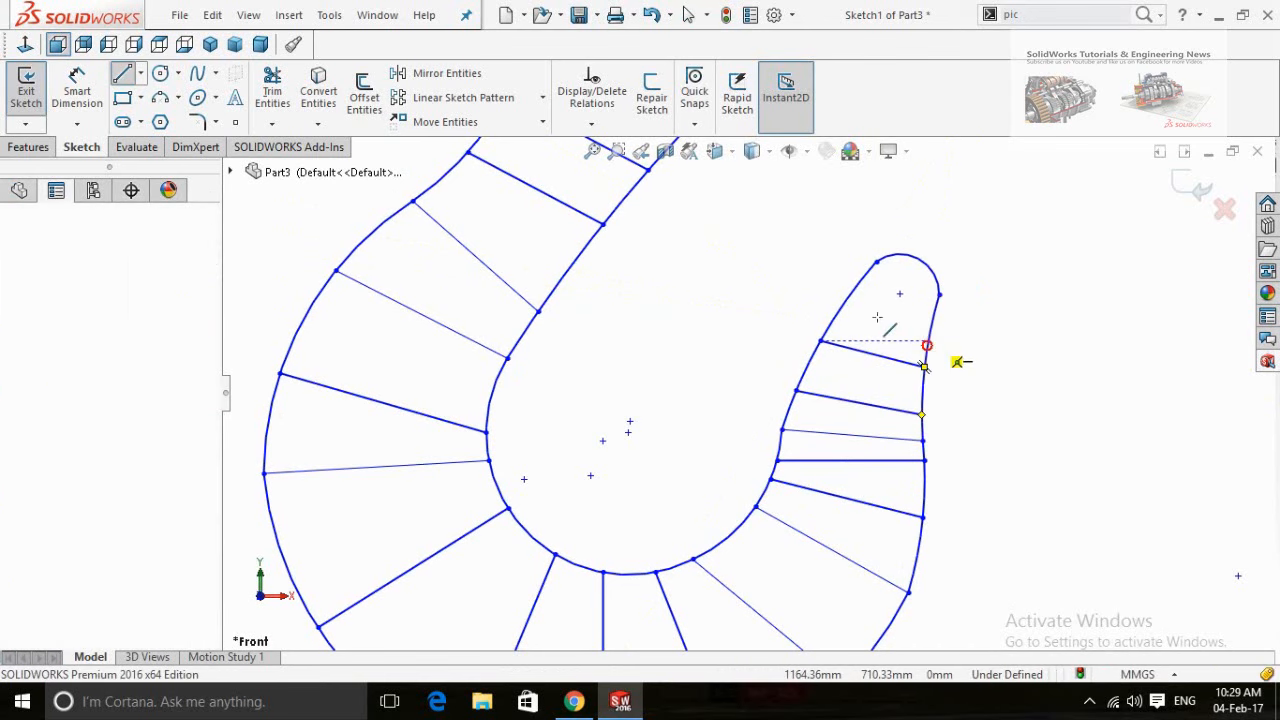
click(843, 305)
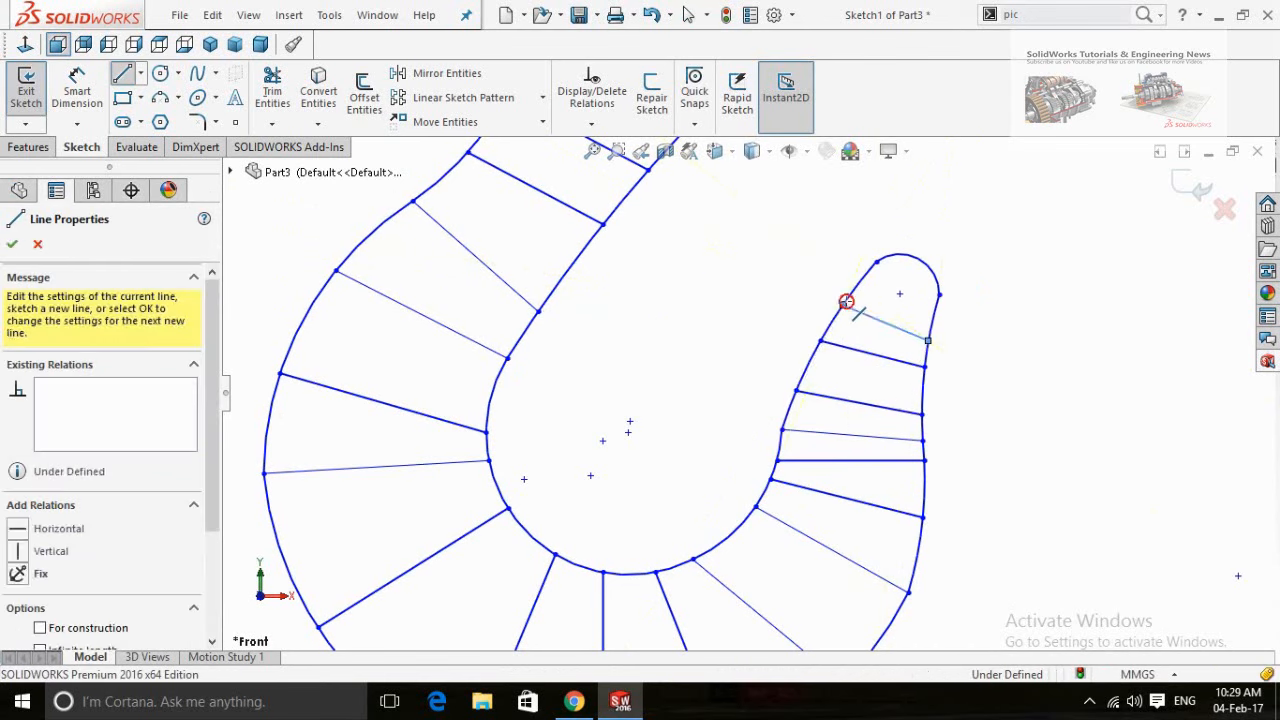
key(Escape)
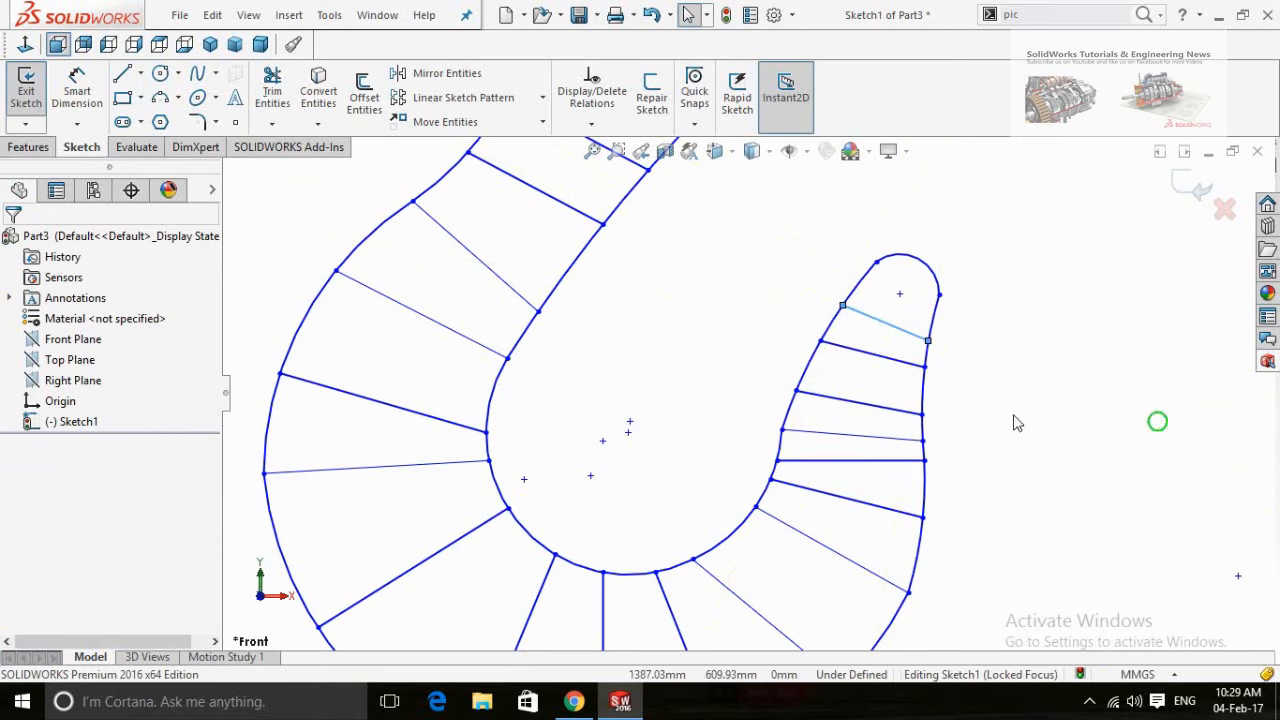
- Sketch another slanted cross-line about 110 mm long just below the tip arc, from the outer edge to the inner edge
key(l)
scroll(880, 280, down, 4)
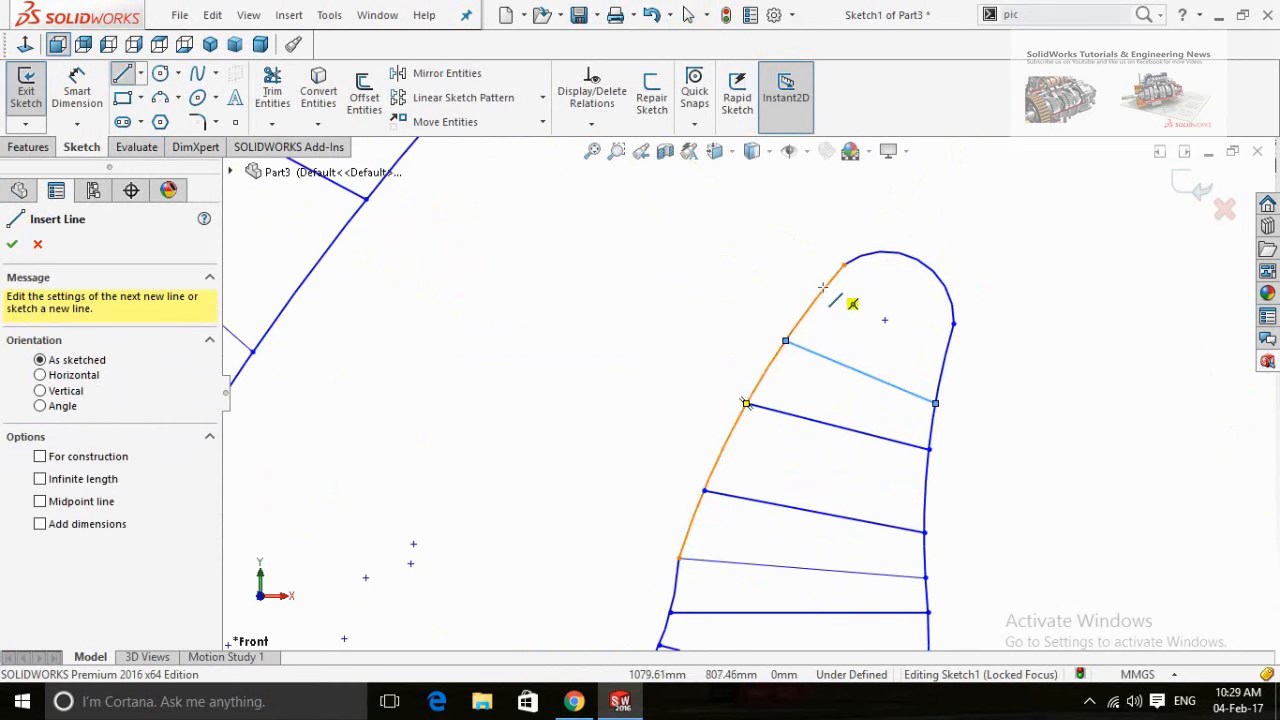
click(785, 341)
key(l)
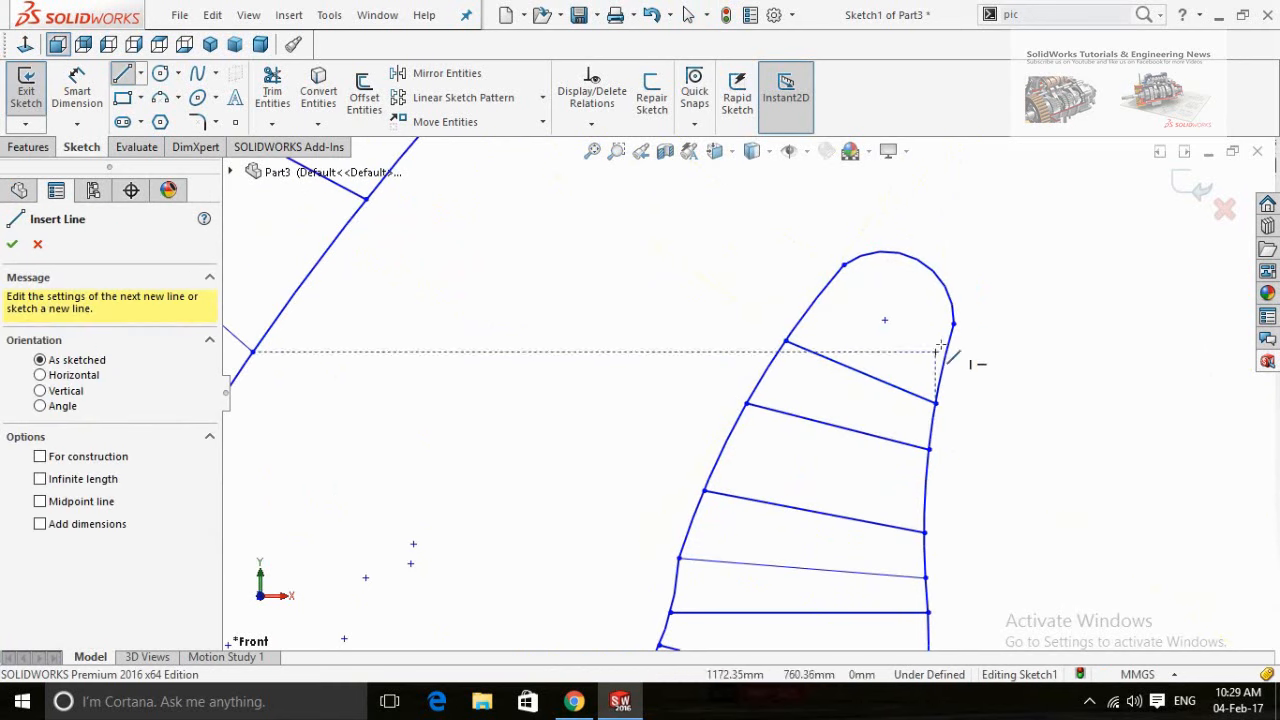
click(946, 350)
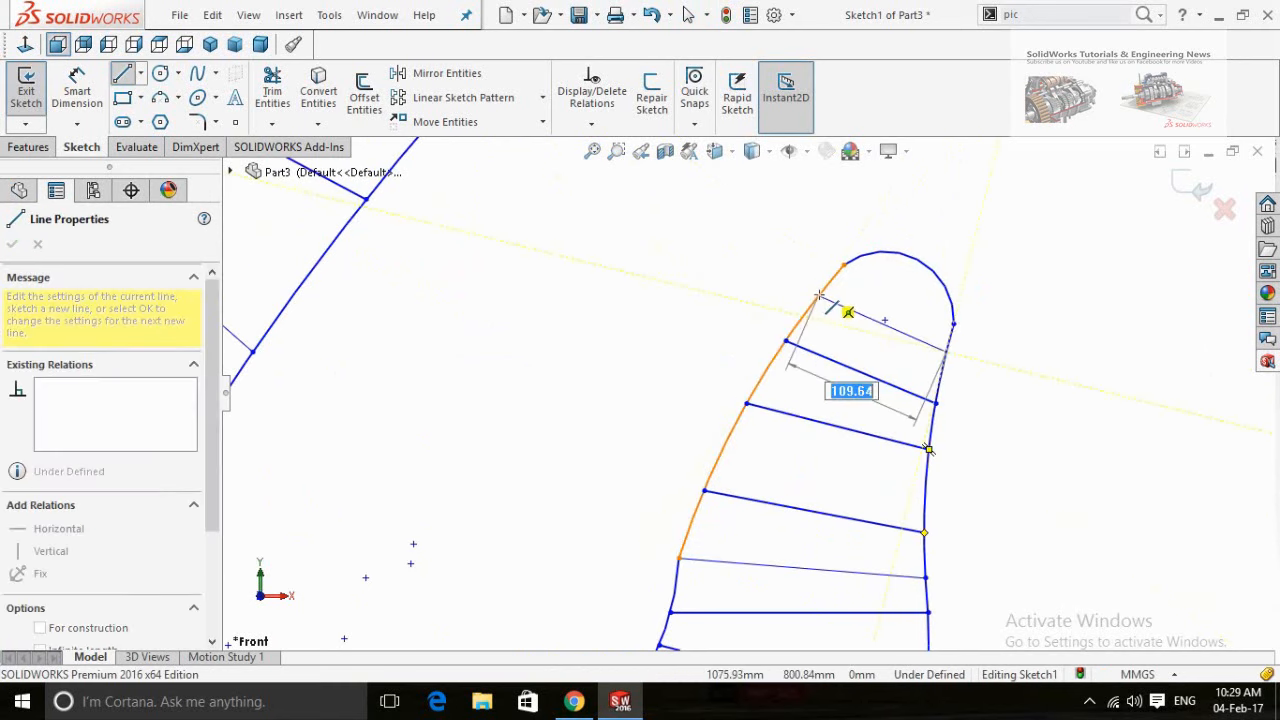
click(822, 291)
key(Escape)
- Sketch a line joining the two endpoints of the tip arc and finish the Line command
key(l)
click(845, 265)
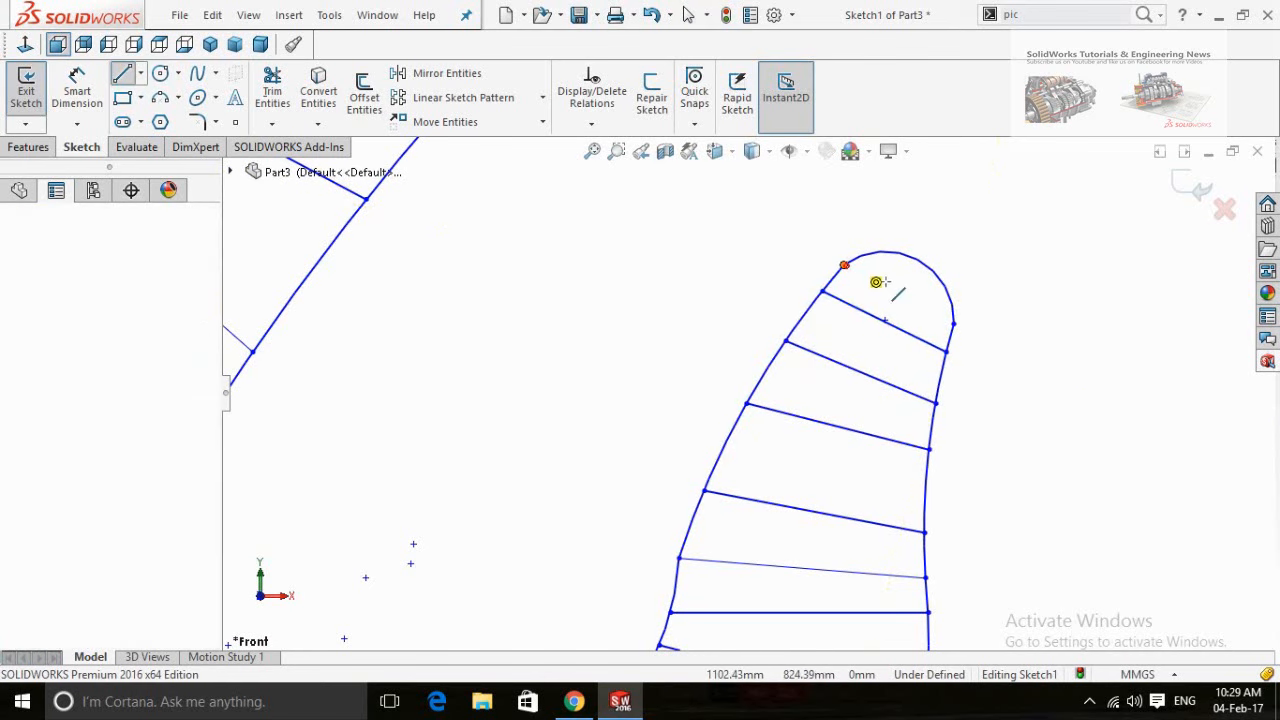
click(952, 323)
key(Escape)
- Exit the completed hook profile sketch with the whole hook in view
key(f)
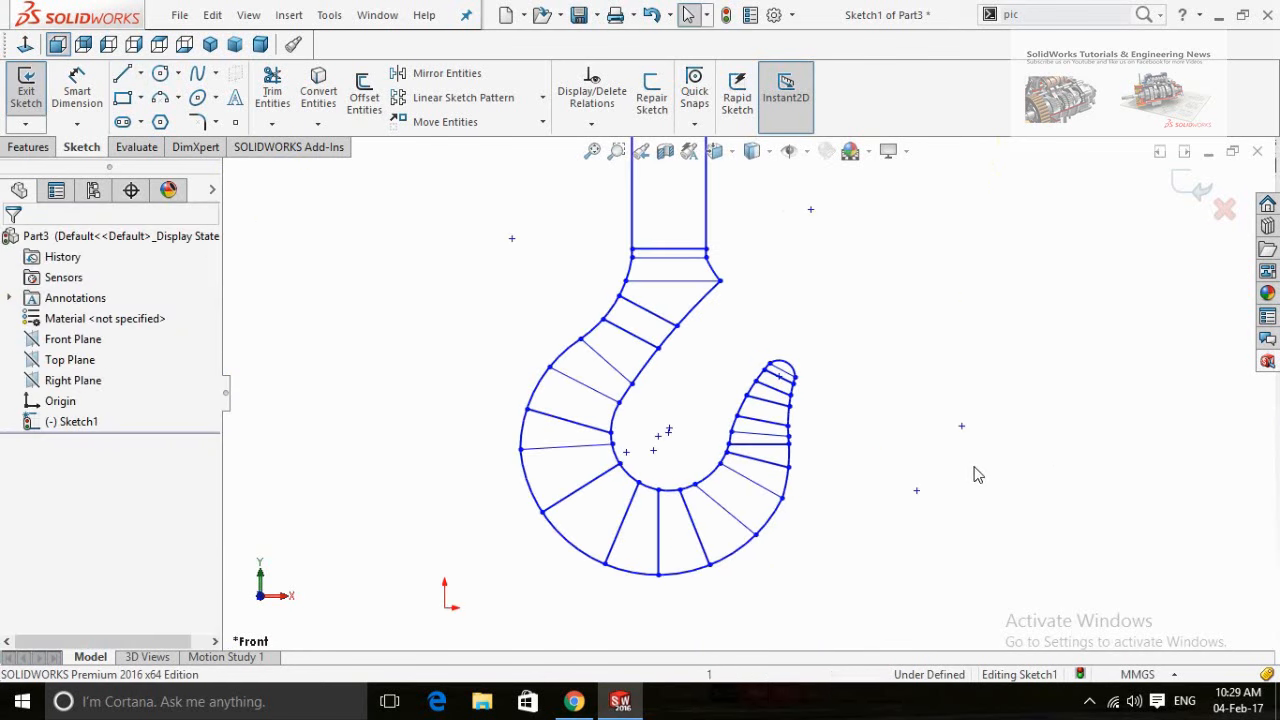
scroll(988, 478, up, 4)
scroll(720, 310, down, 3)
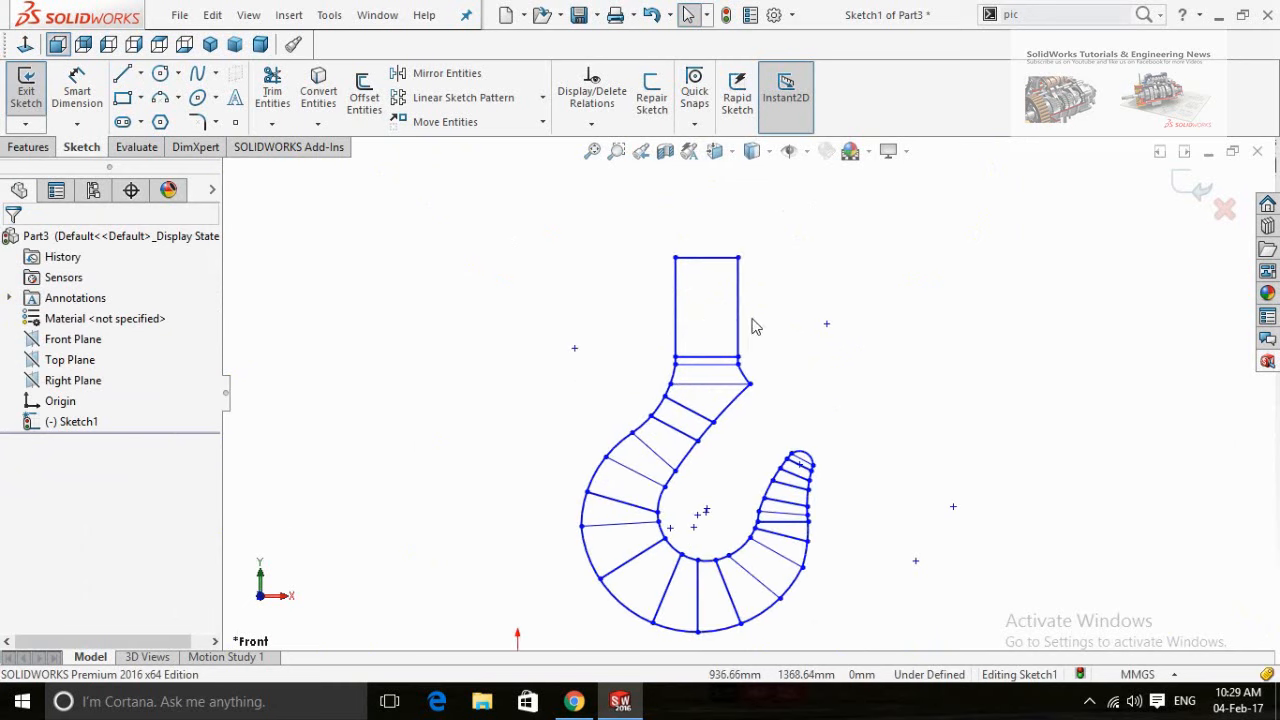
click(1180, 184)
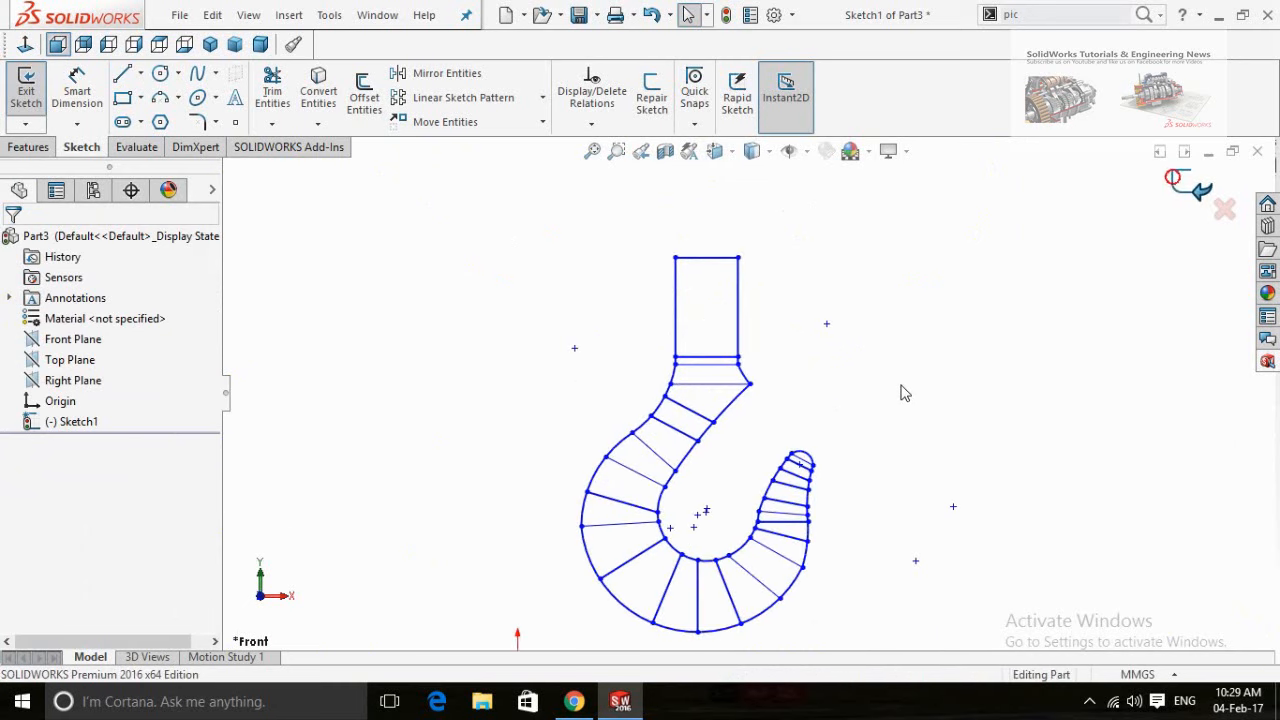
click(914, 396)
scroll(914, 400, up, 3)
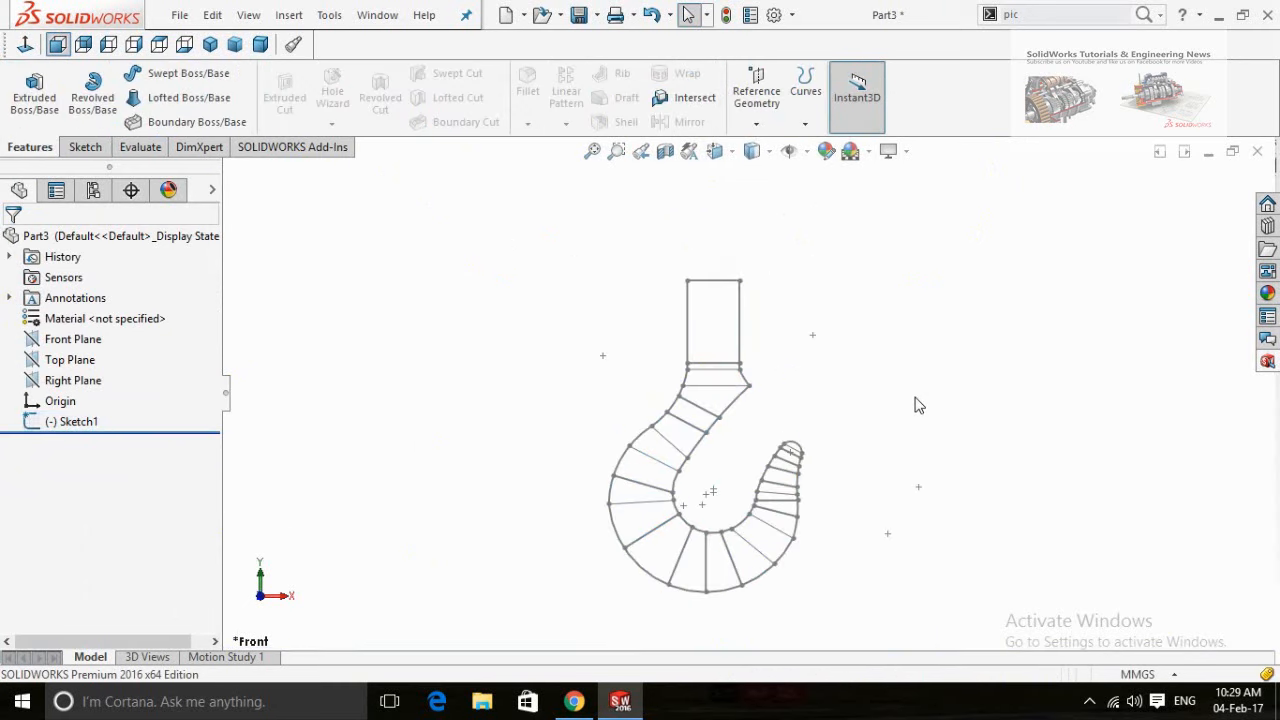
- Create a reference plane perpendicular to the Front Plane and coincident with the shank's top edge line
mouse_move(898, 377)
middle_down()
mouse_move(894, 420)
mouse_move(827, 516)
middle_up()
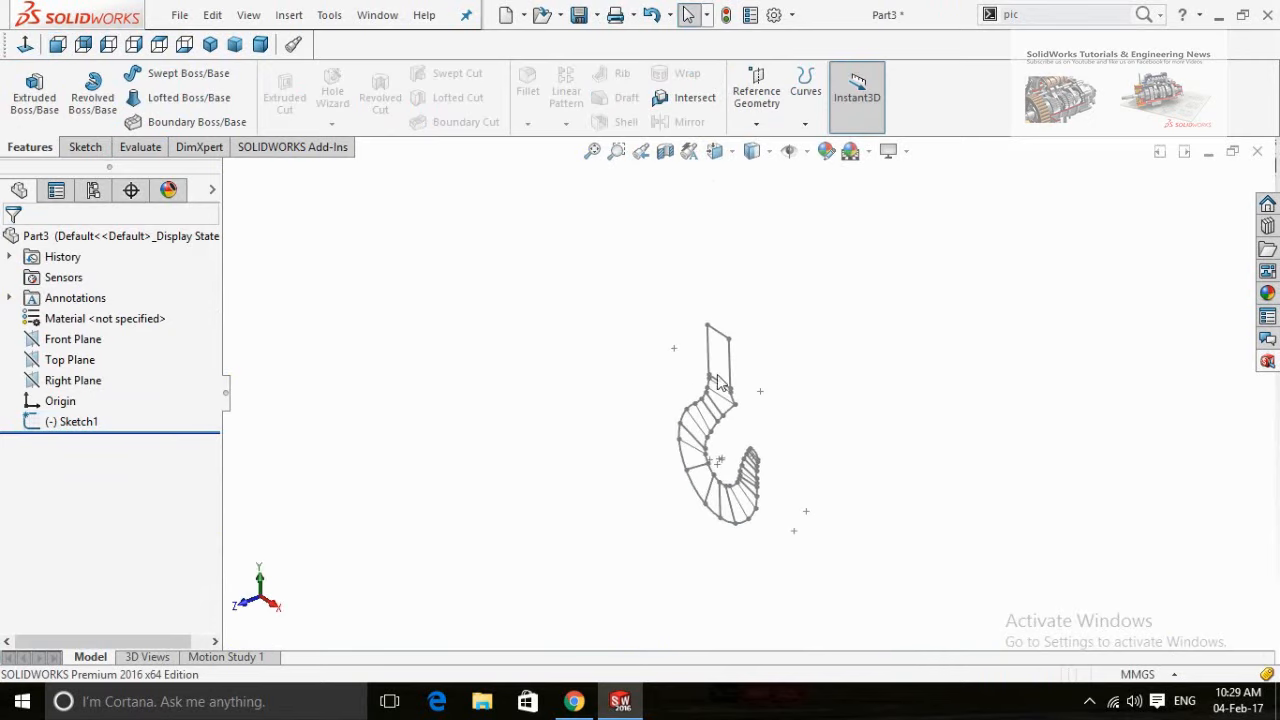
click(773, 91)
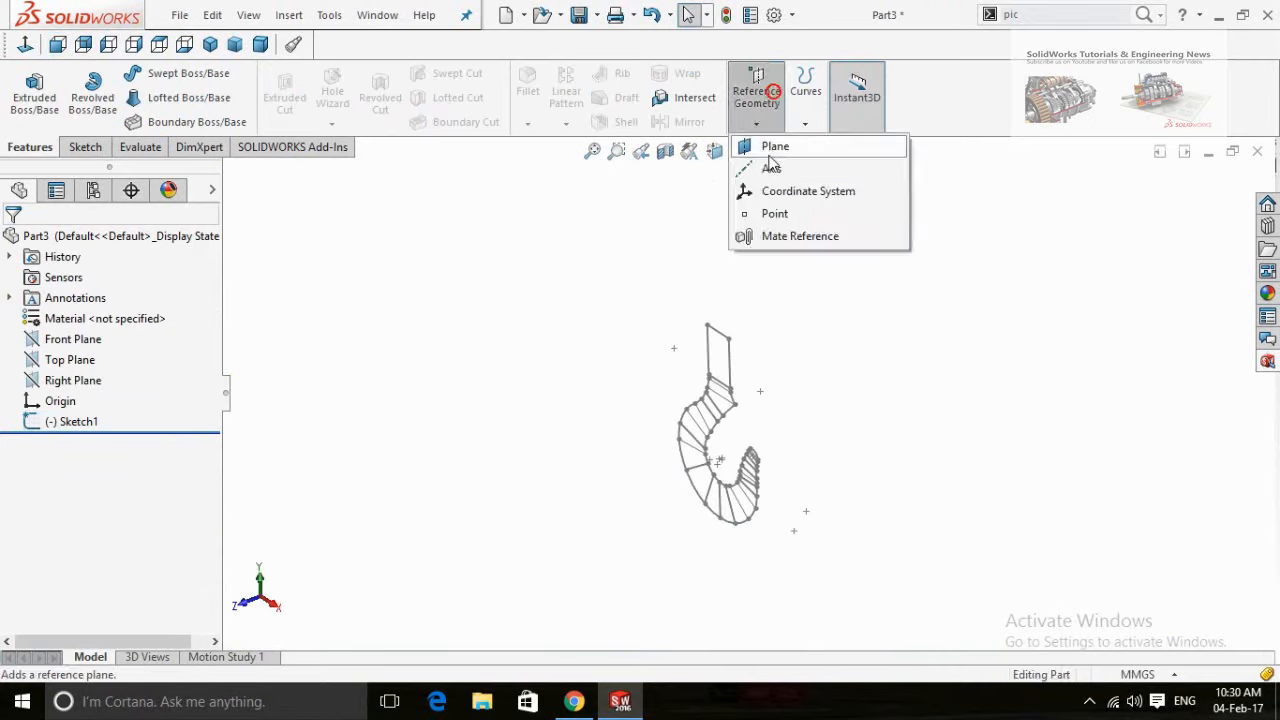
click(773, 147)
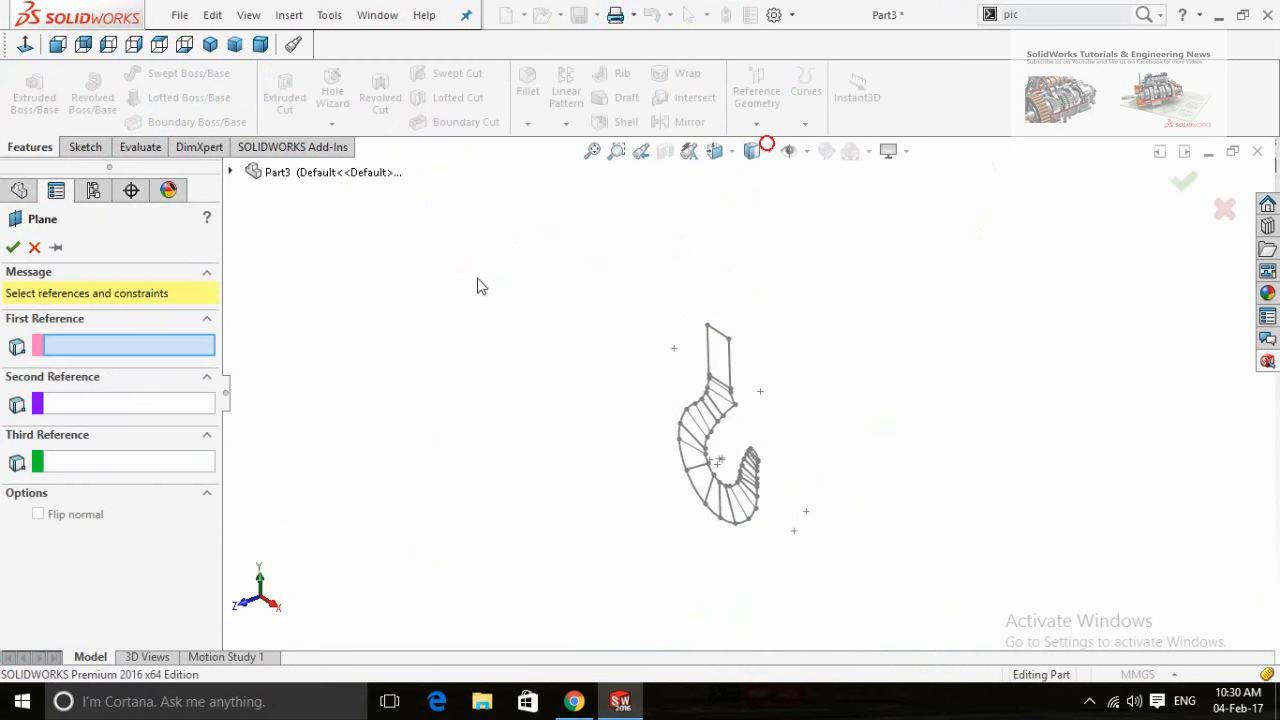
click(231, 174)
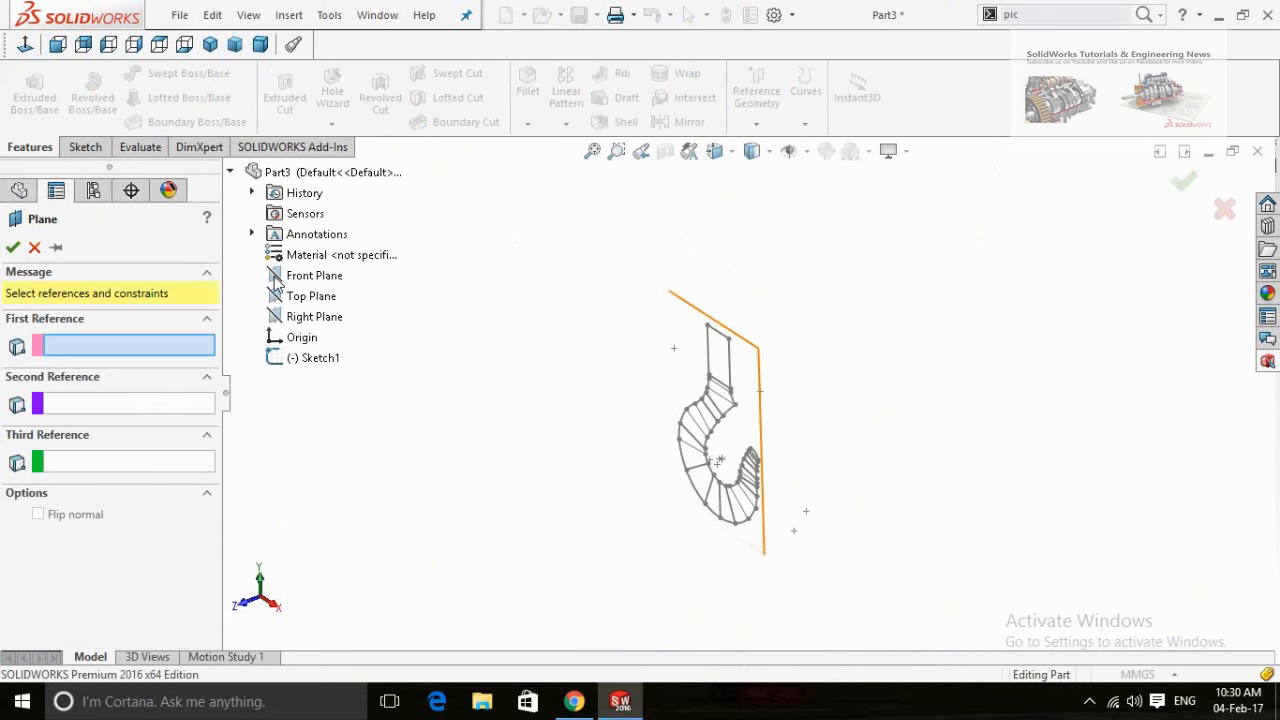
click(277, 282)
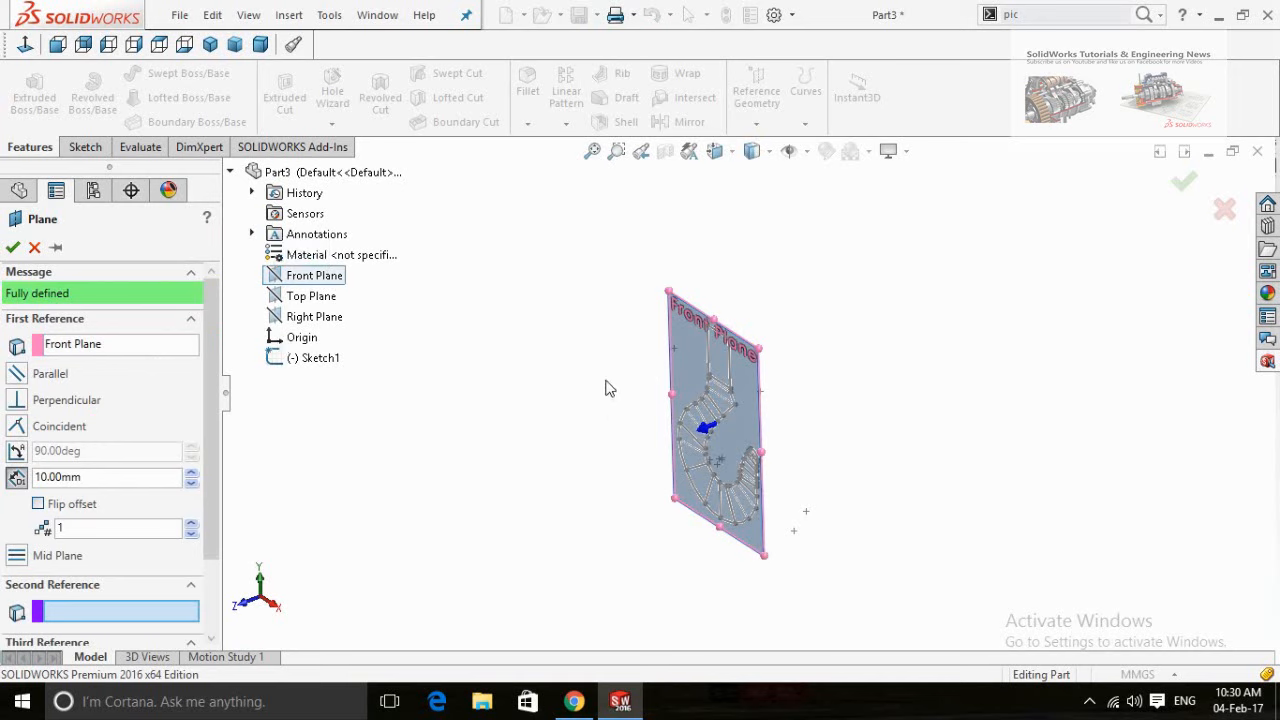
scroll(682, 349, down, 5)
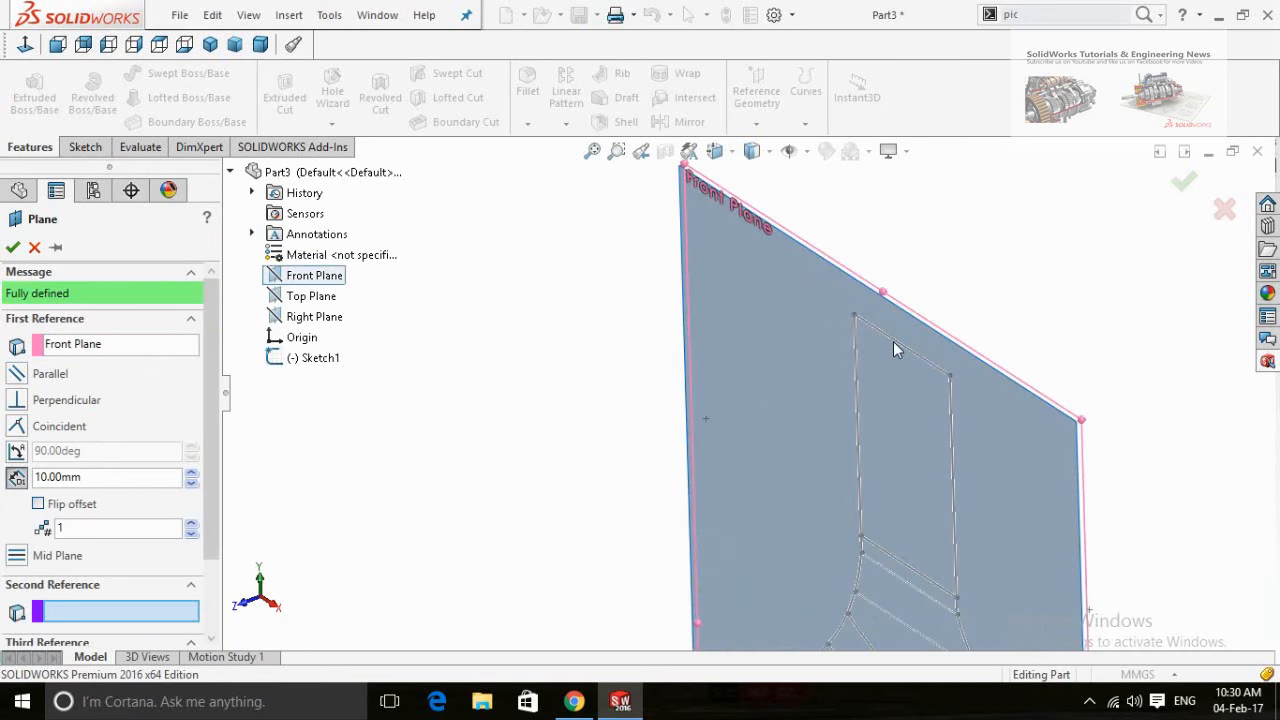
click(895, 345)
scroll(674, 358, up, 2)
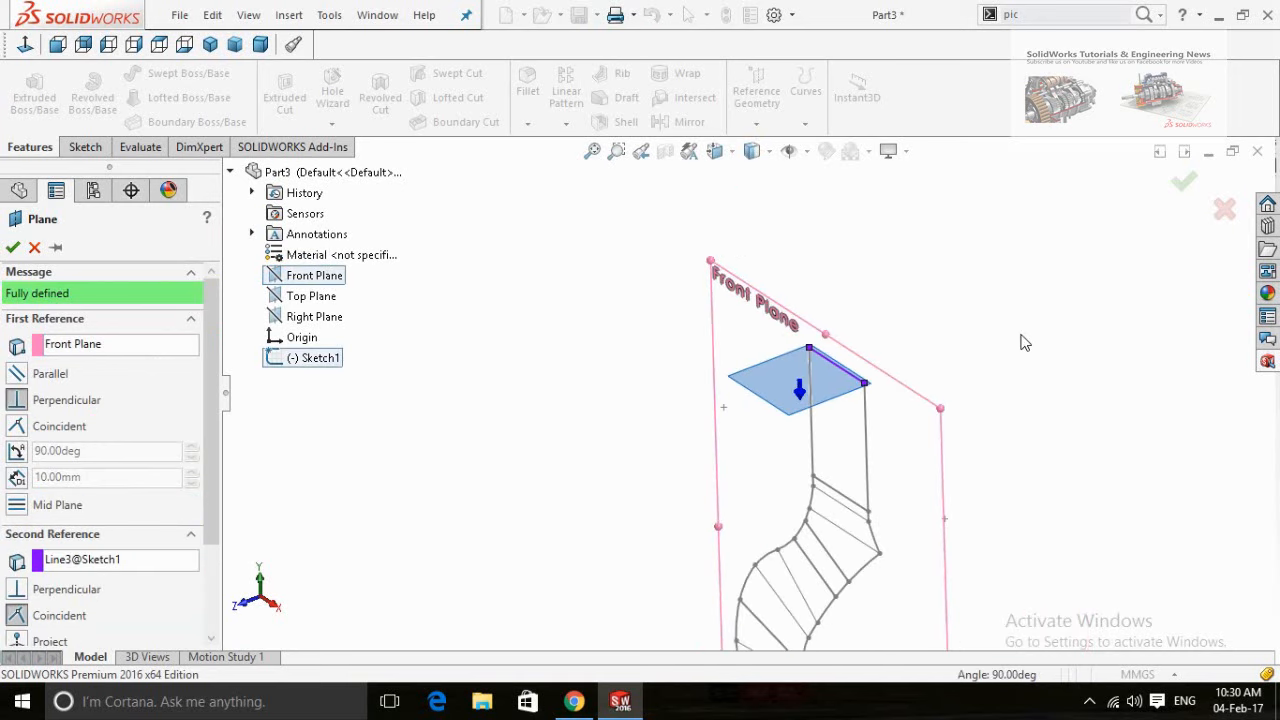
click(12, 246)
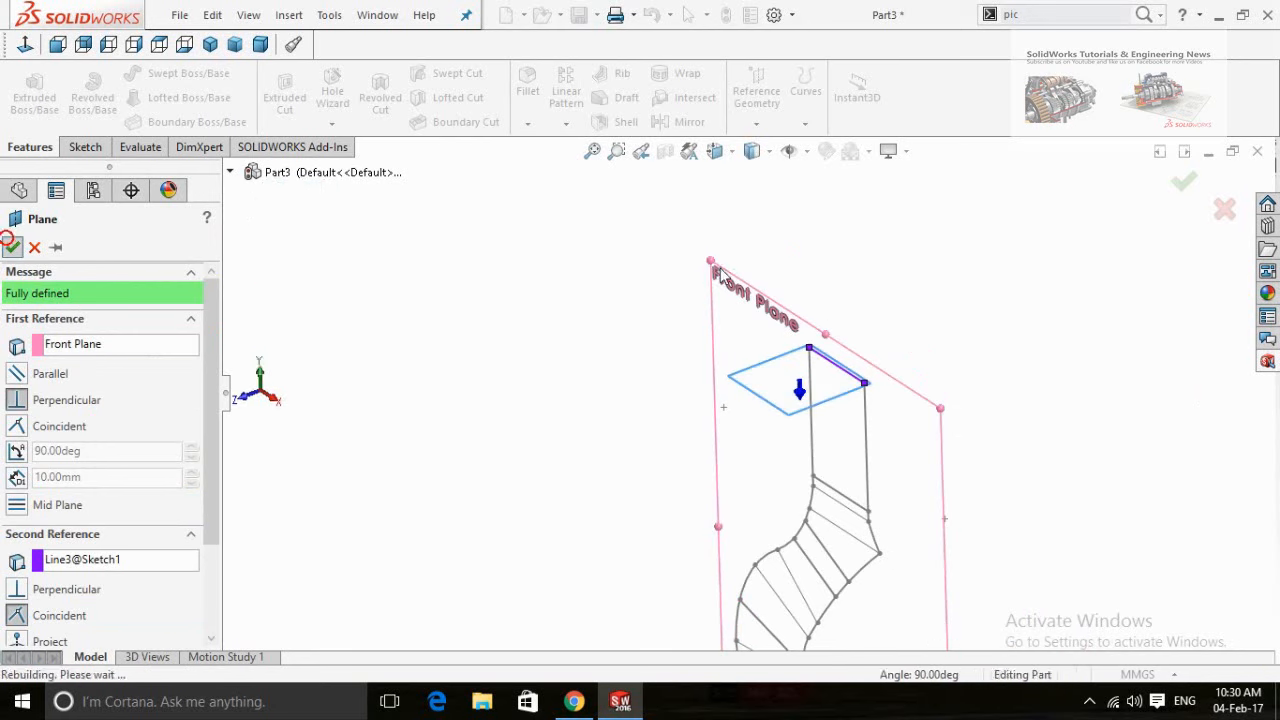
- Create a reference plane perpendicular to the Front Plane through the horizontal line at the shank's base
click(756, 91)
click(772, 146)
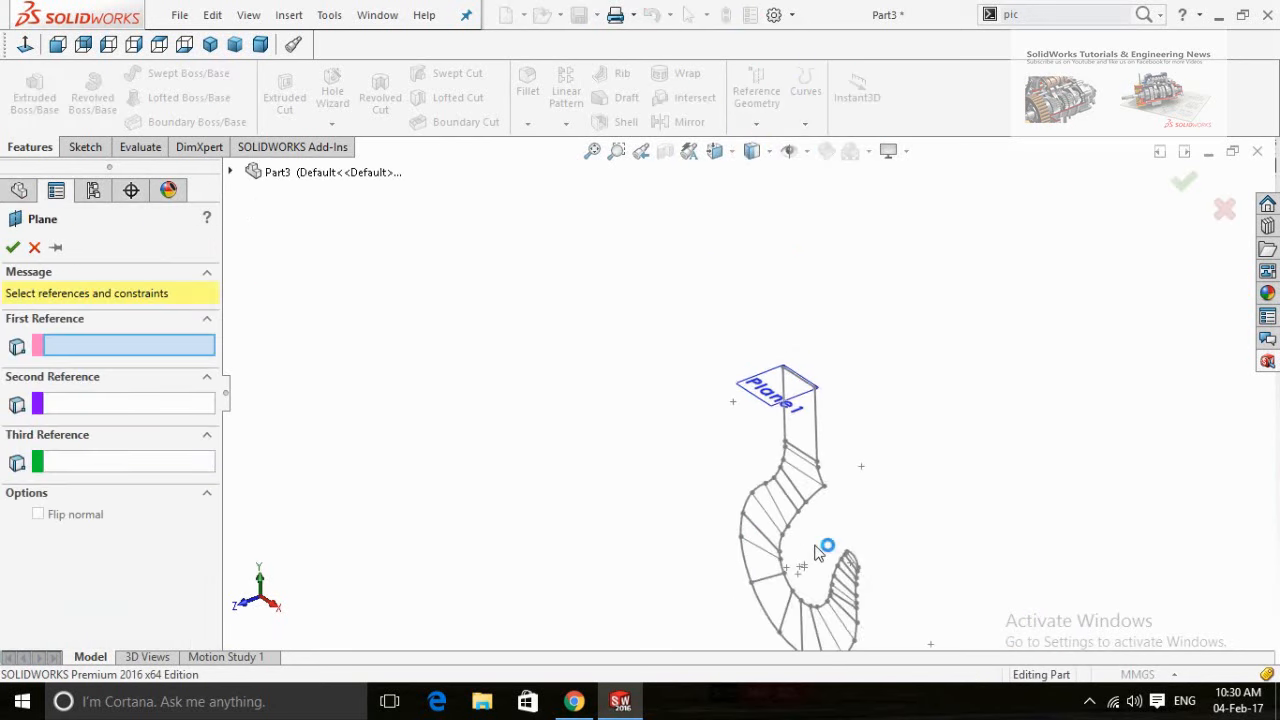
scroll(825, 397, down, 2)
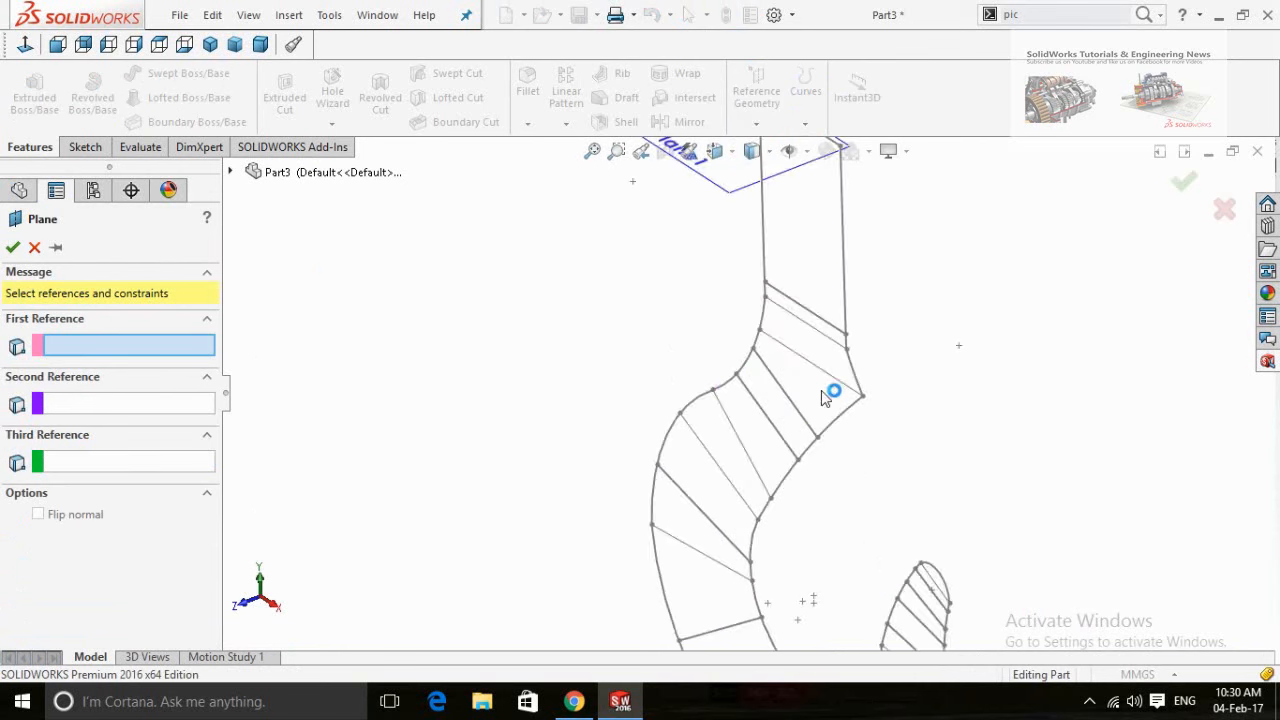
click(231, 173)
click(312, 275)
click(795, 304)
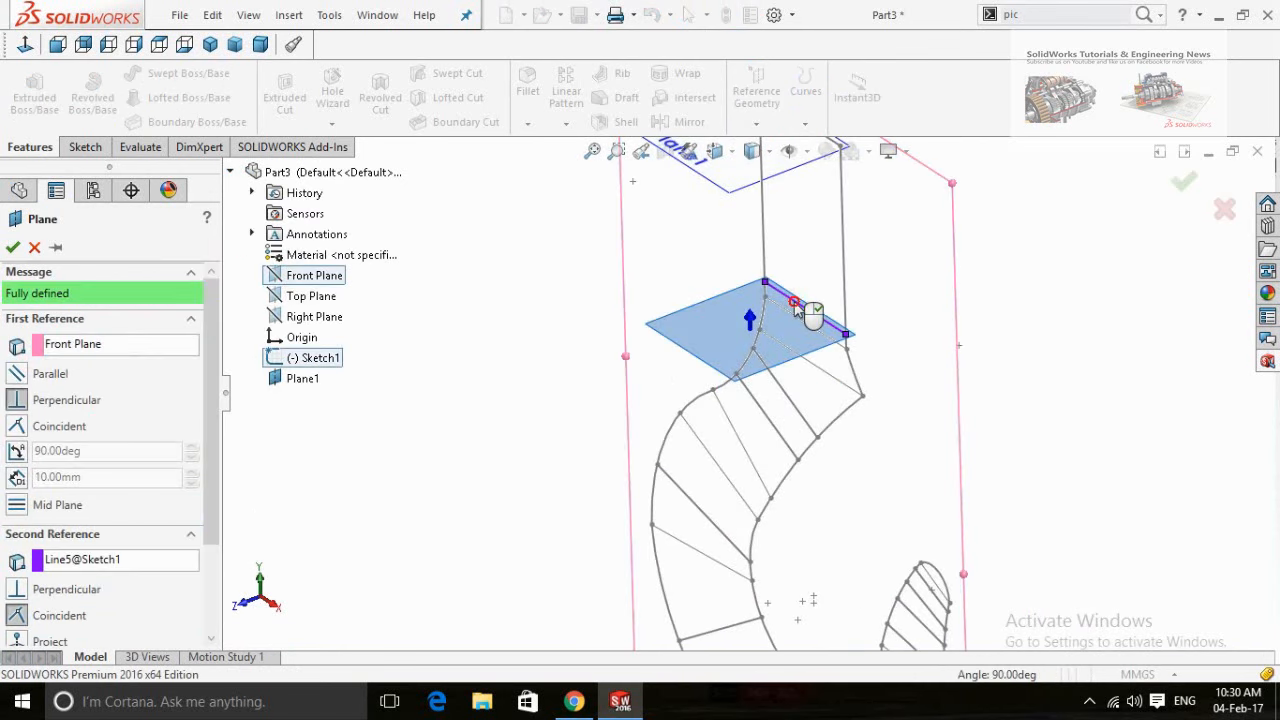
click(13, 247)
- Create a reference plane perpendicular to the Front Plane through the horizontal cross-line directly below the shank's base line
click(757, 97)
click(765, 146)
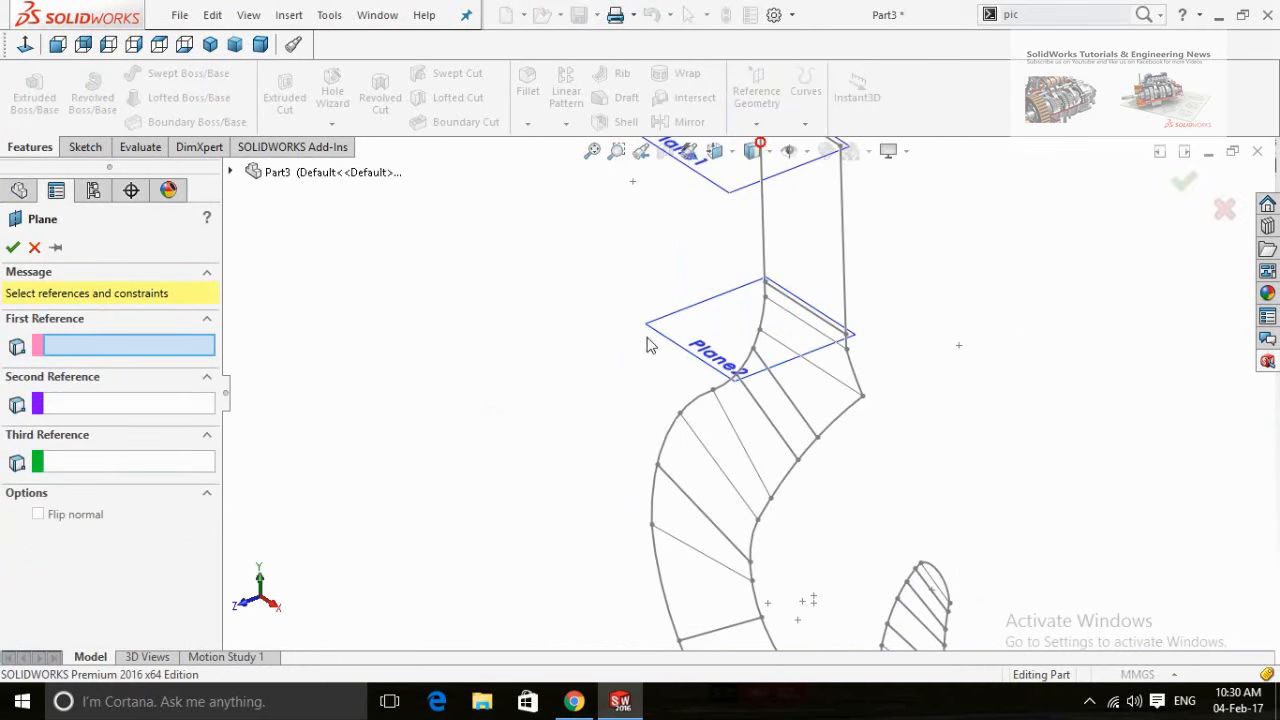
click(231, 172)
click(313, 275)
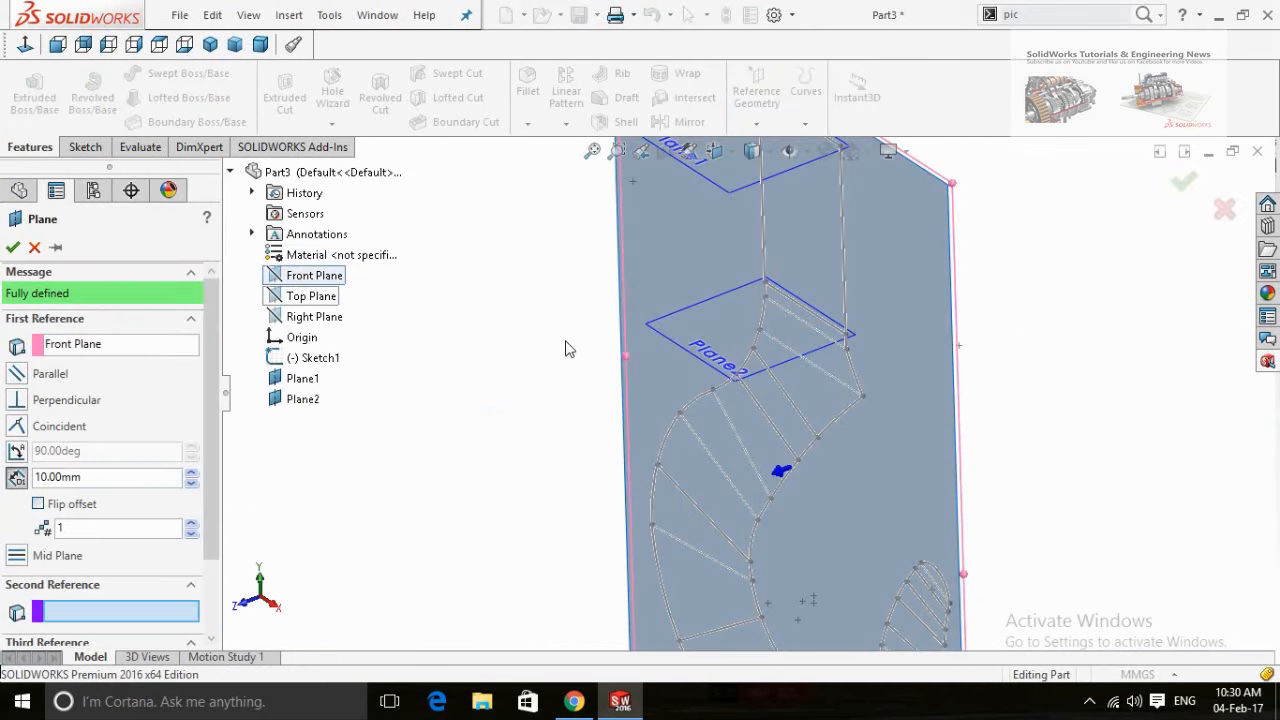
click(800, 323)
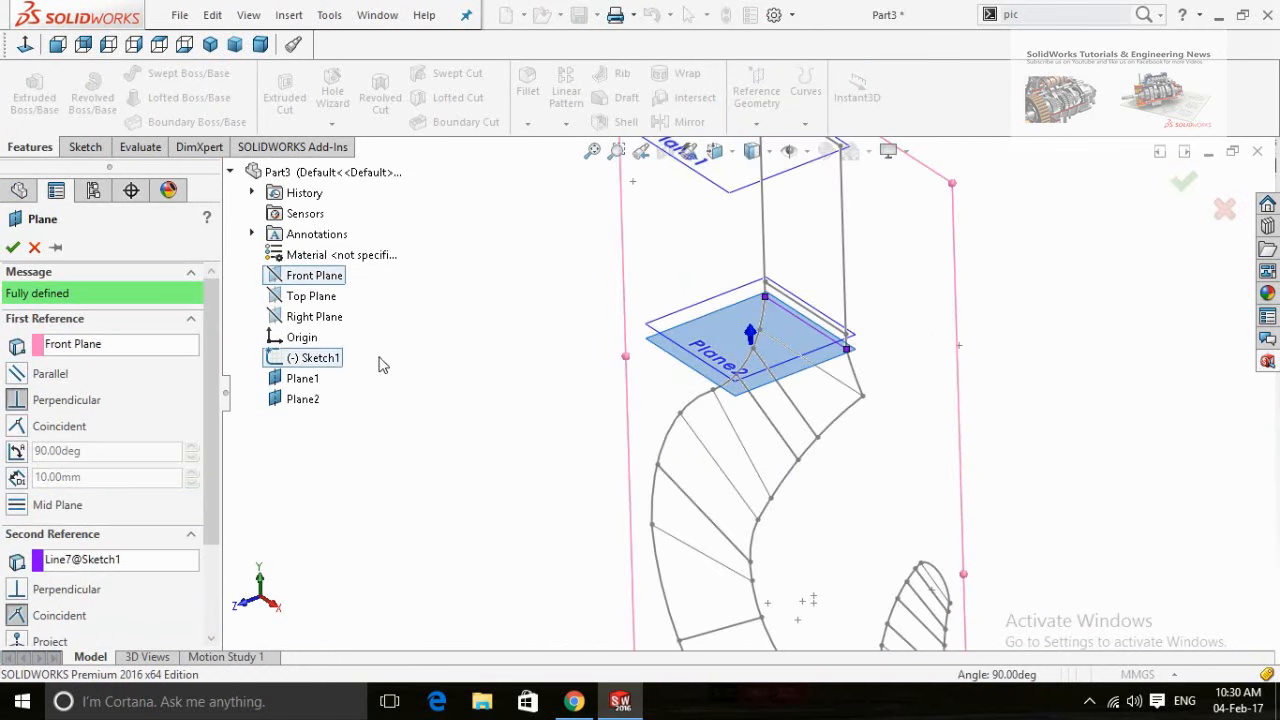
click(14, 247)
- Create a reference plane perpendicular to the Front Plane through the lowest horizontal cross-line, ending at the neck's pointed outer corner
click(757, 97)
click(770, 146)
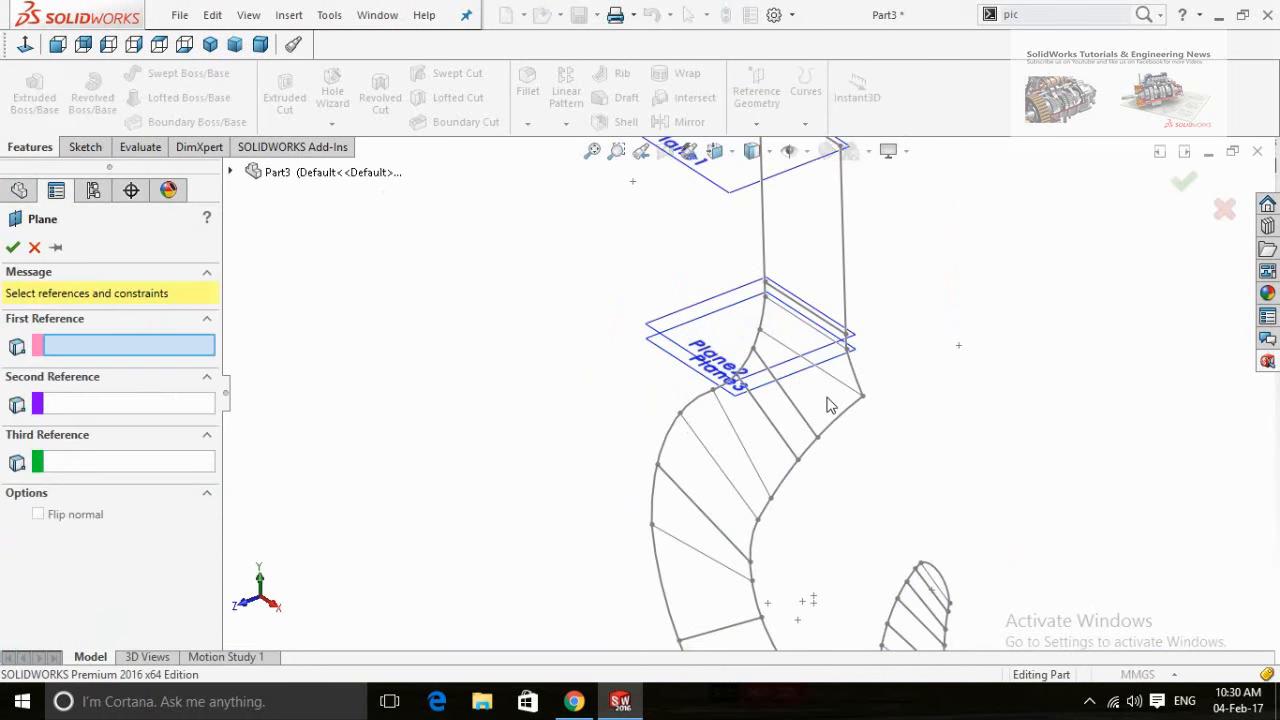
scroll(828, 405, down, 3)
click(231, 172)
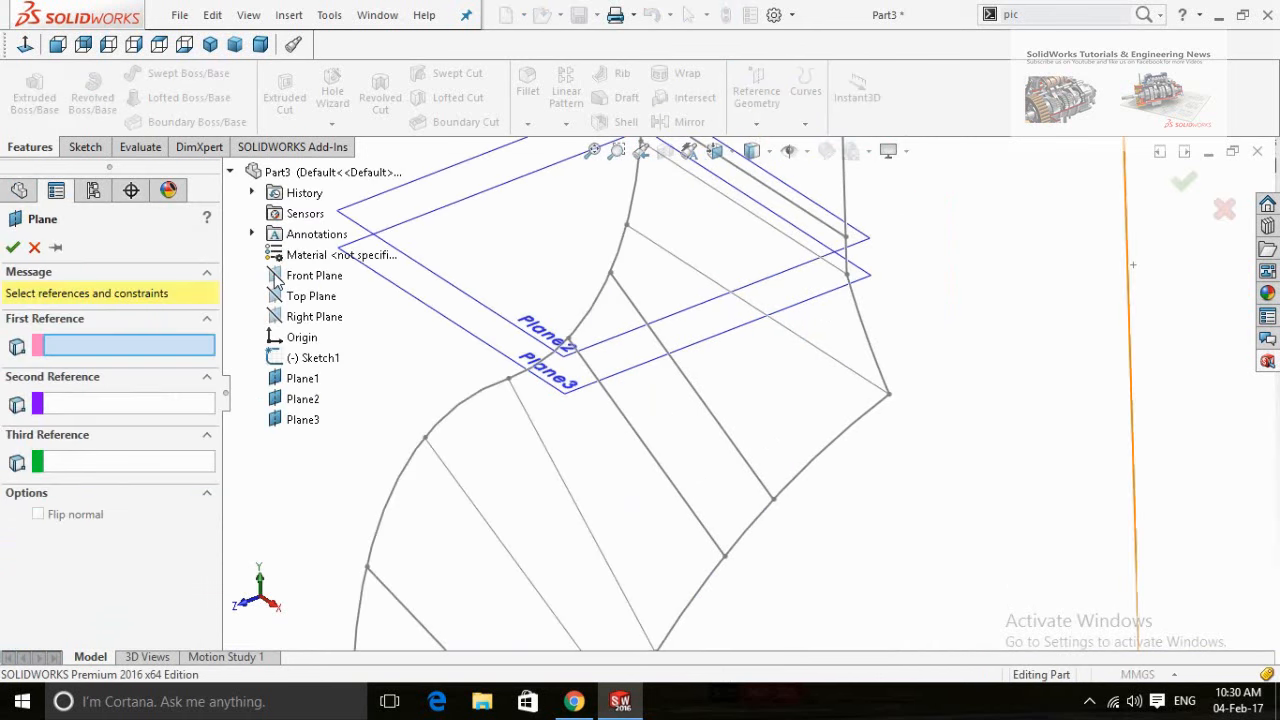
click(280, 279)
click(888, 396)
mouse_move(891, 400)
middle_down()
mouse_move(894, 414)
mouse_move(848, 383)
middle_up()
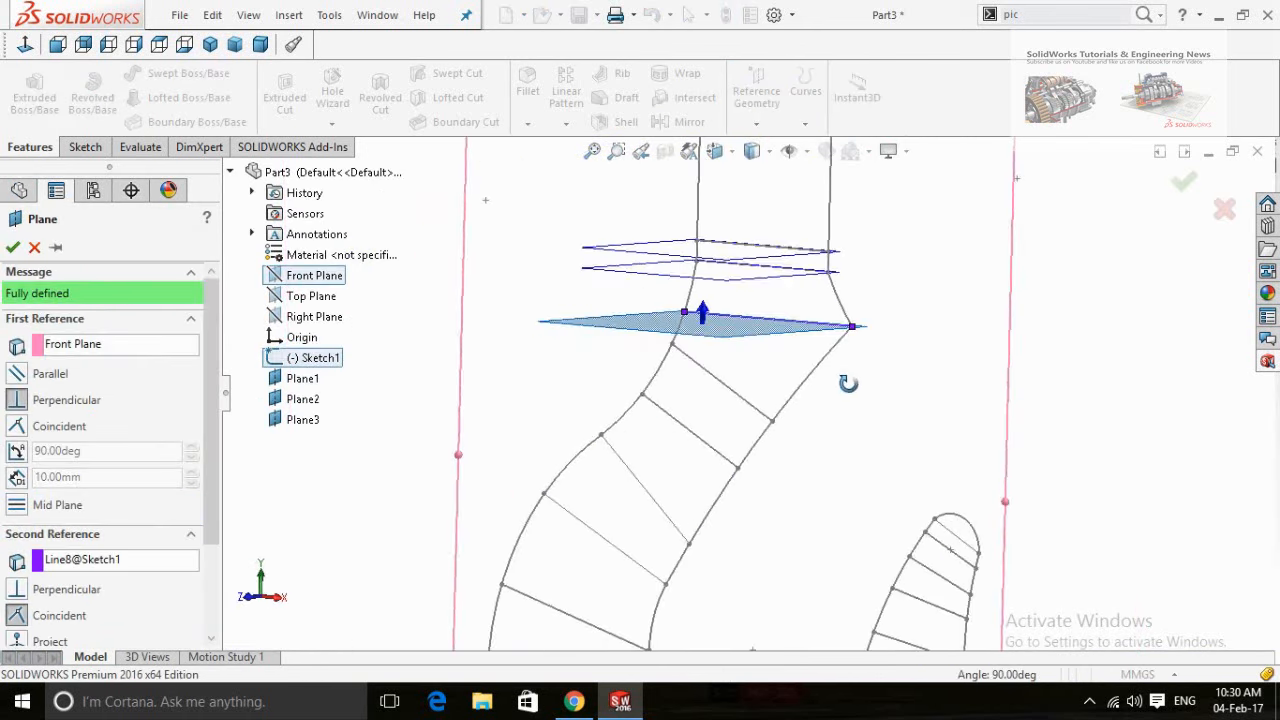
click(12, 247)
- Create a reference plane perpendicular to the Front Plane through the first slanted cross-line below the neck's horizontal lines
click(756, 97)
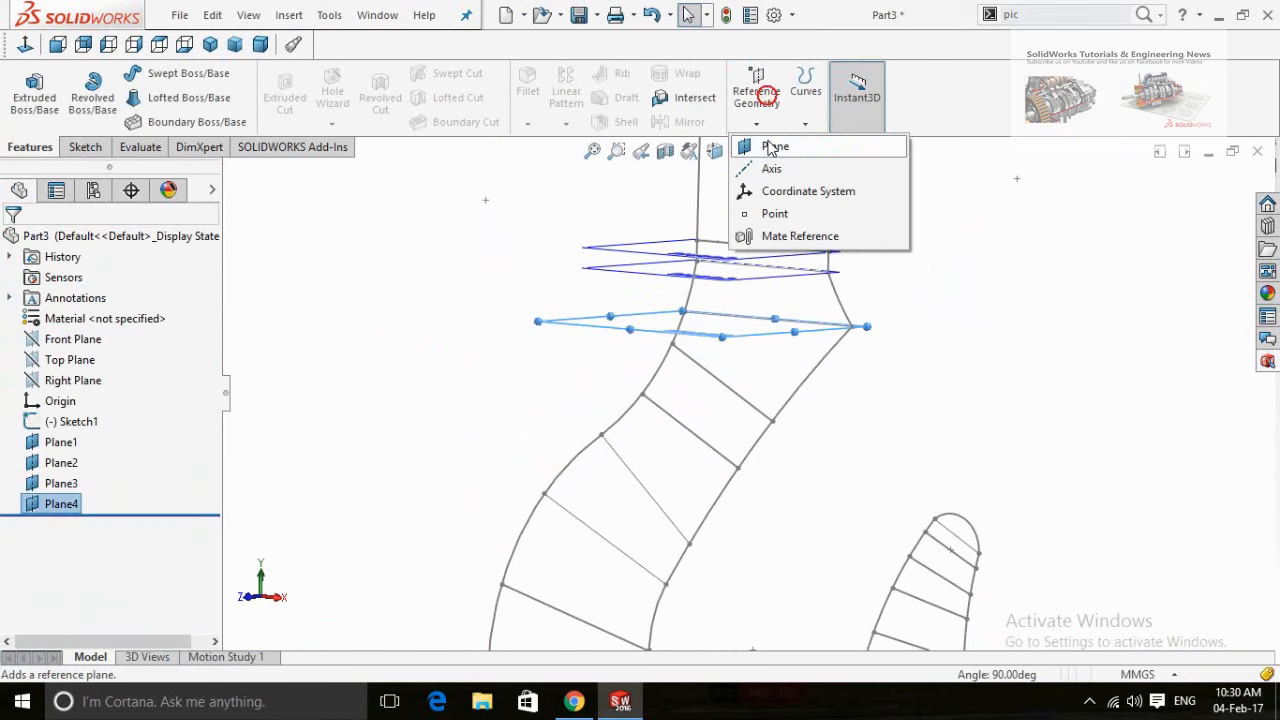
click(771, 148)
click(103, 346)
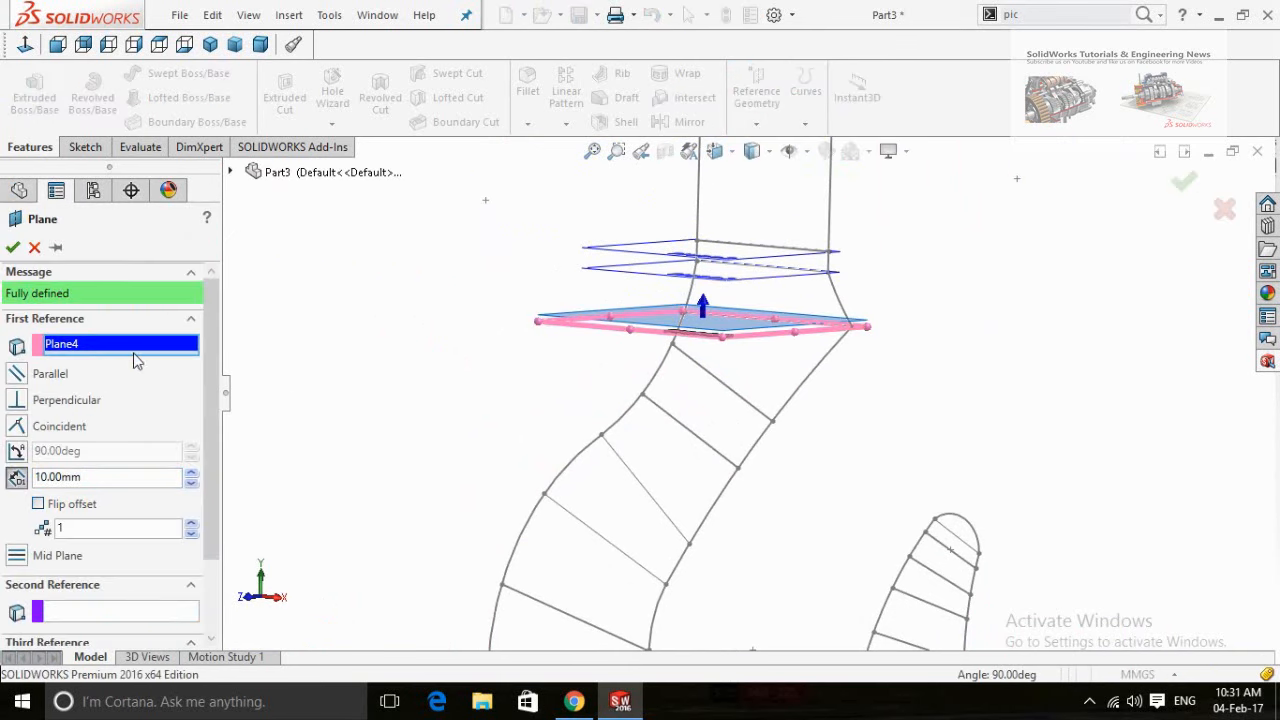
click(180, 356)
click(230, 172)
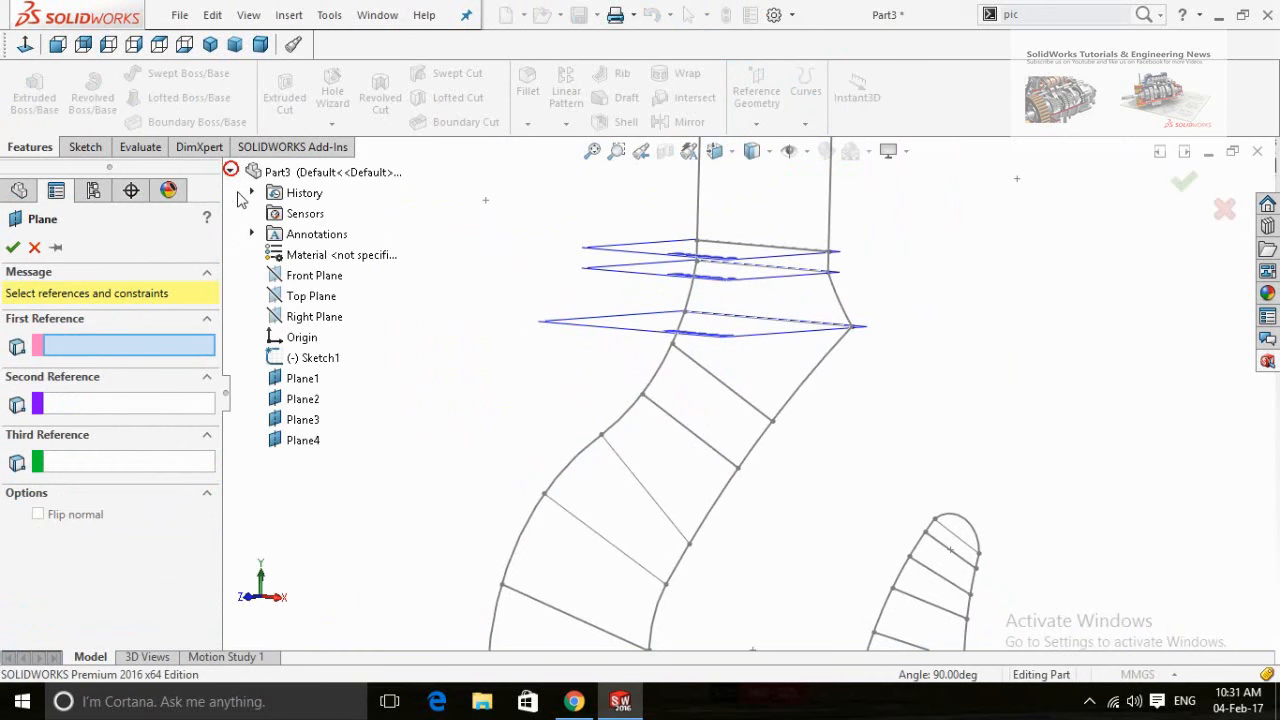
click(312, 276)
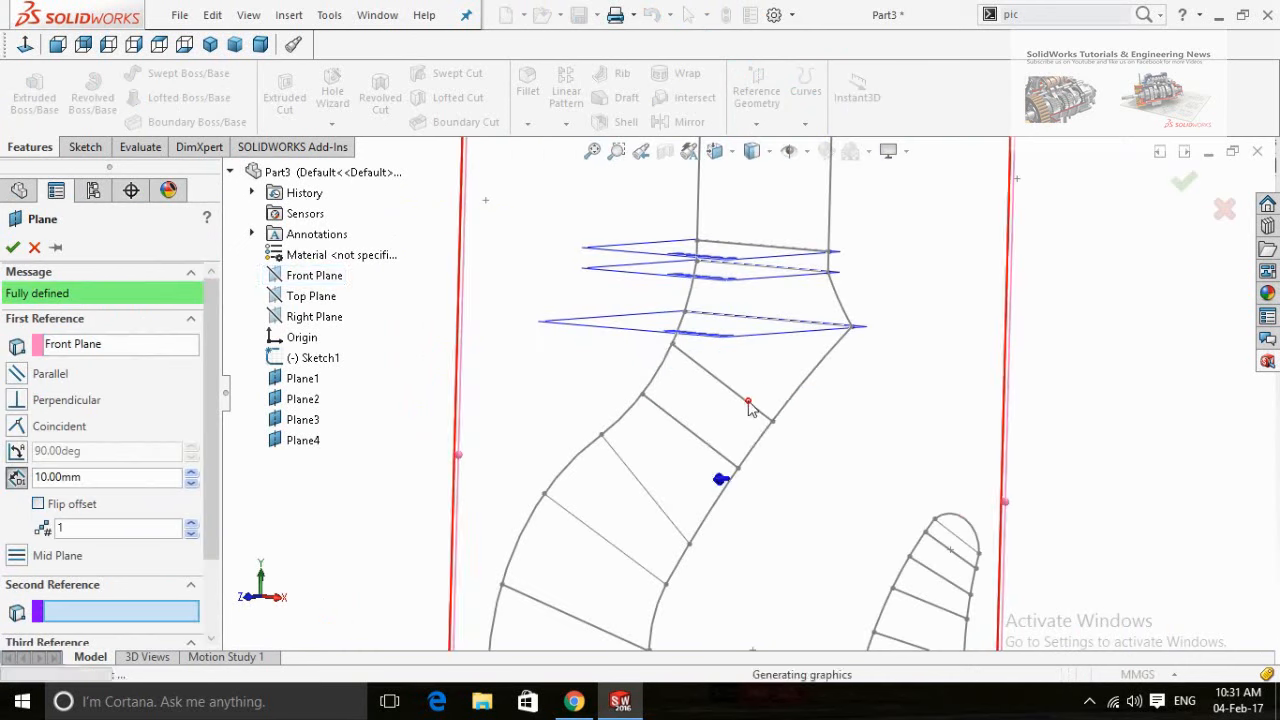
click(750, 404)
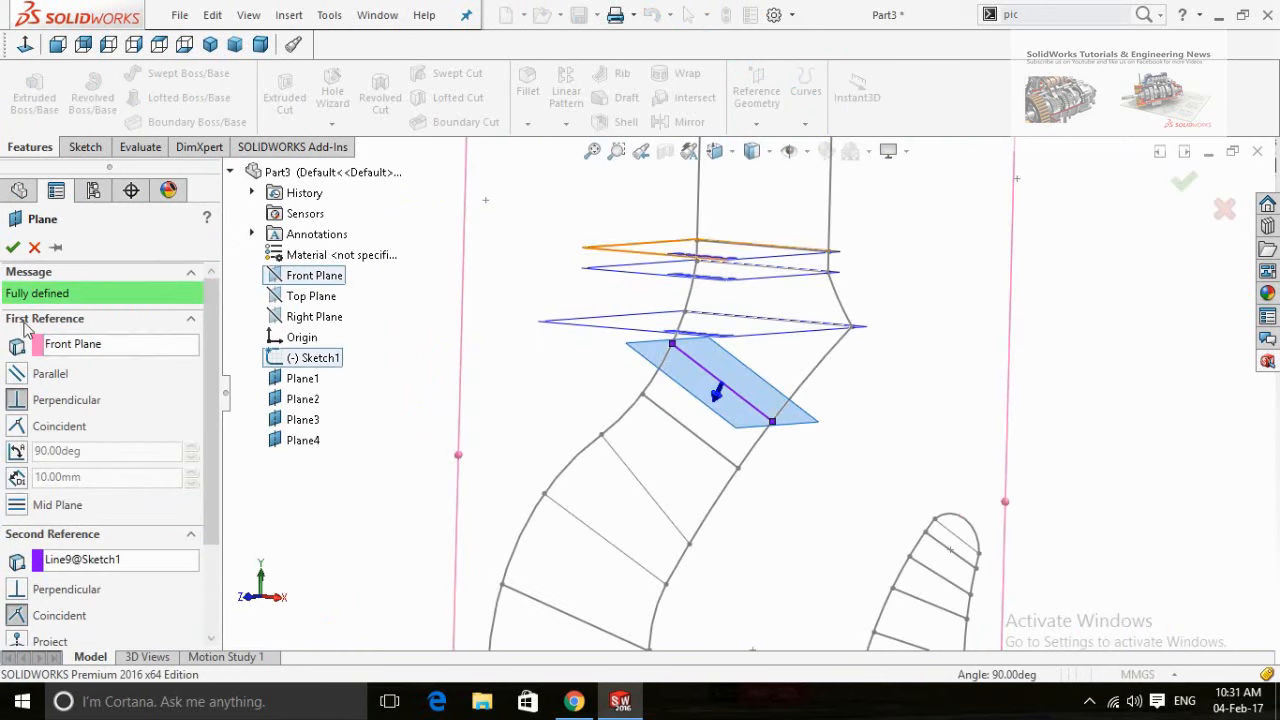
key(Return)
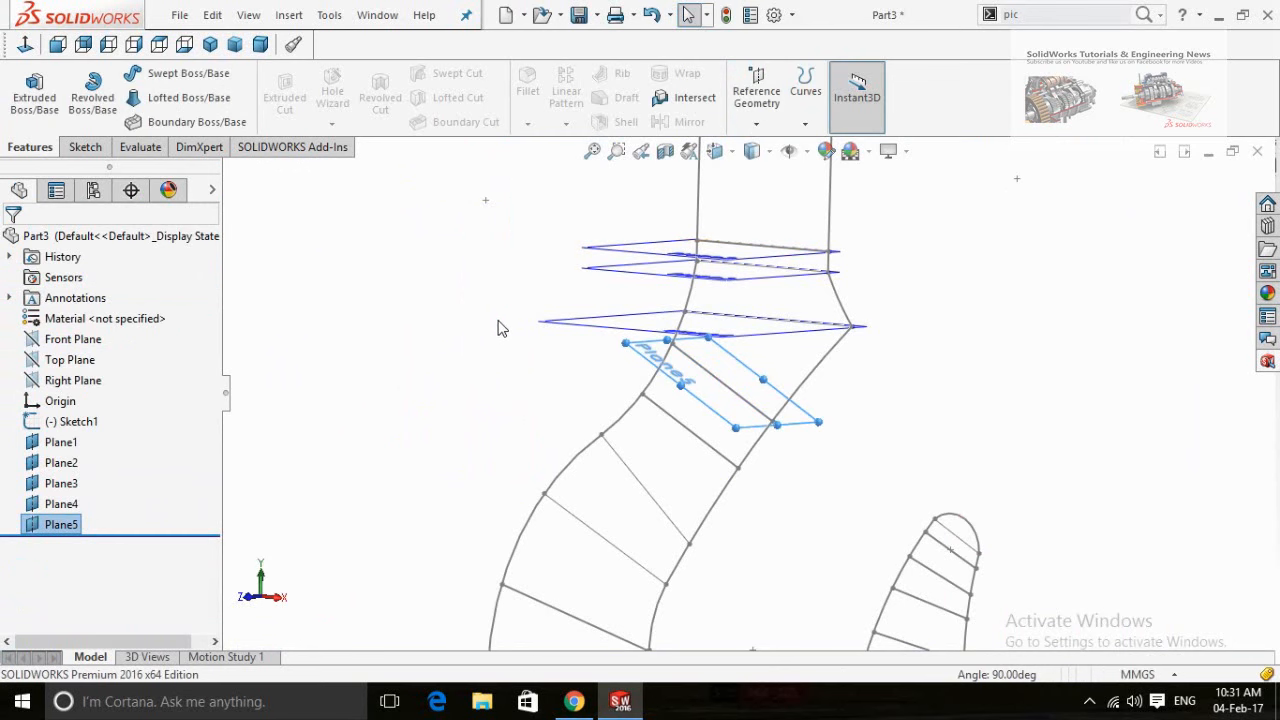
click(503, 327)
- Create a reference plane perpendicular to the Front Plane through the second slanted cross-line below the neck, directly below Plane5
click(756, 95)
click(770, 146)
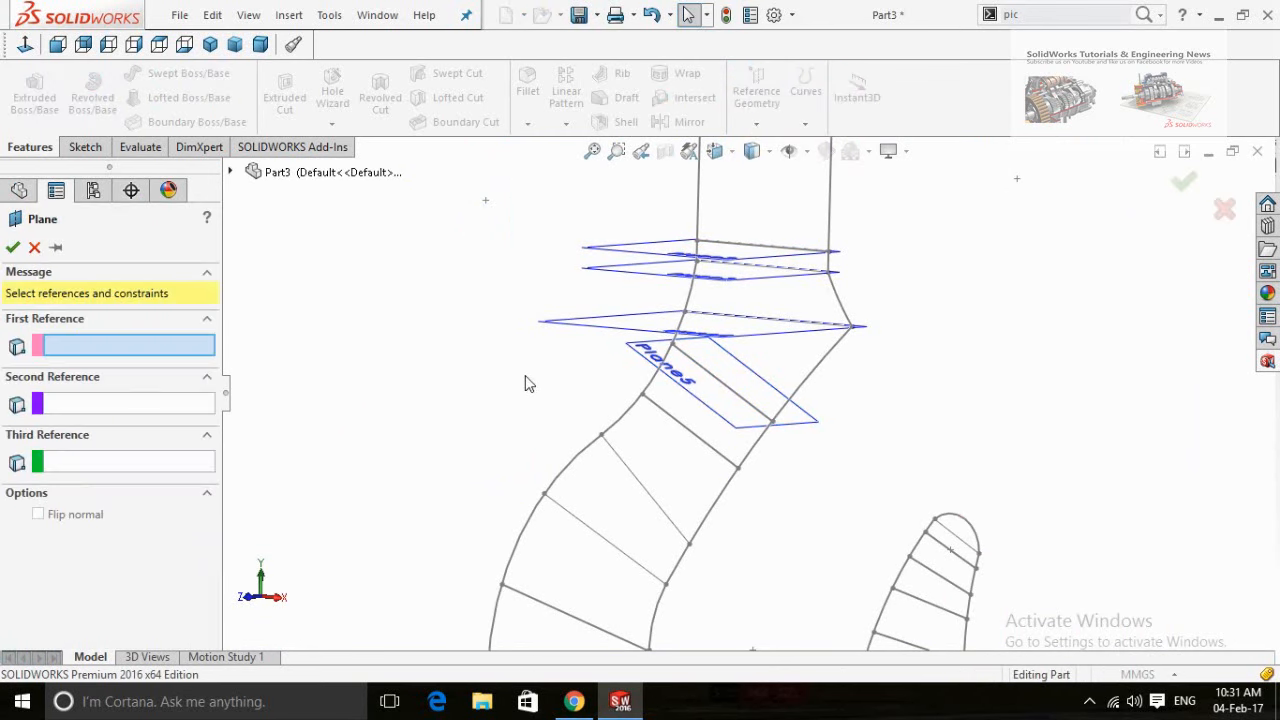
click(231, 173)
click(315, 276)
click(677, 423)
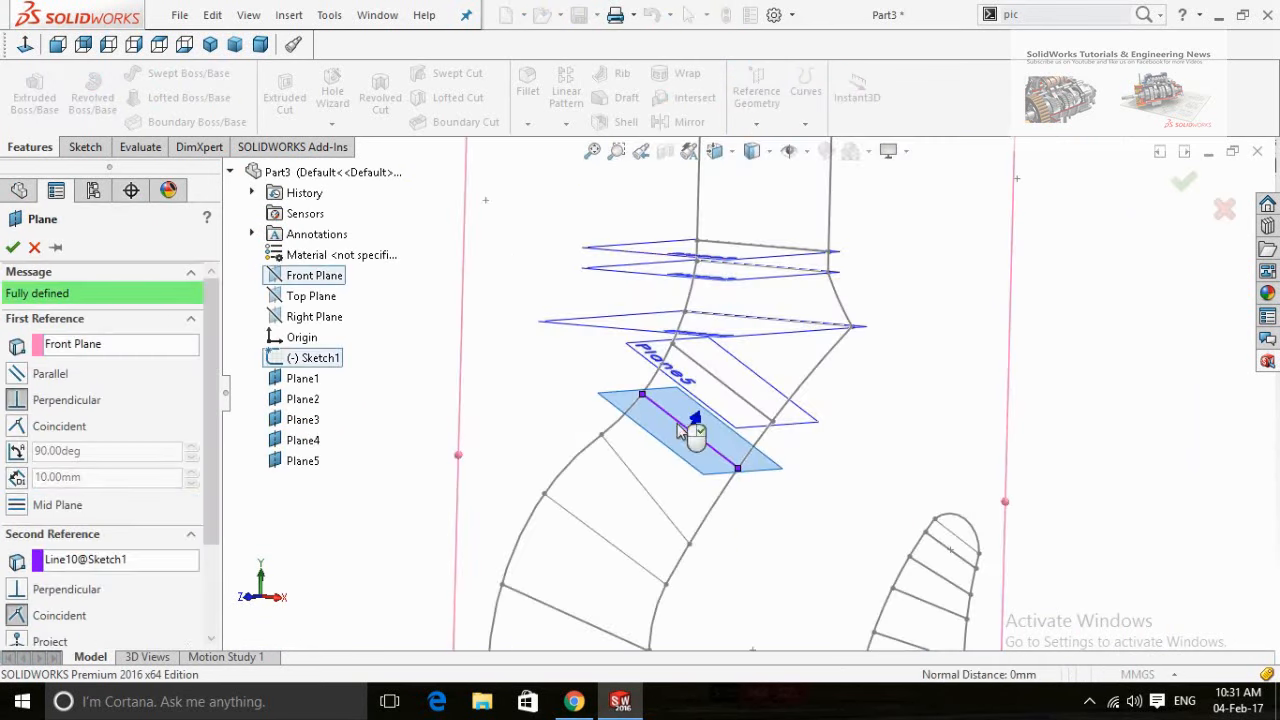
click(12, 248)
- Create a reference plane perpendicular to the Front Plane through the third slanted cross-line below the neck, directly below Plane6
middle_drag(771, 563, 522, 326)
click(756, 95)
click(768, 144)
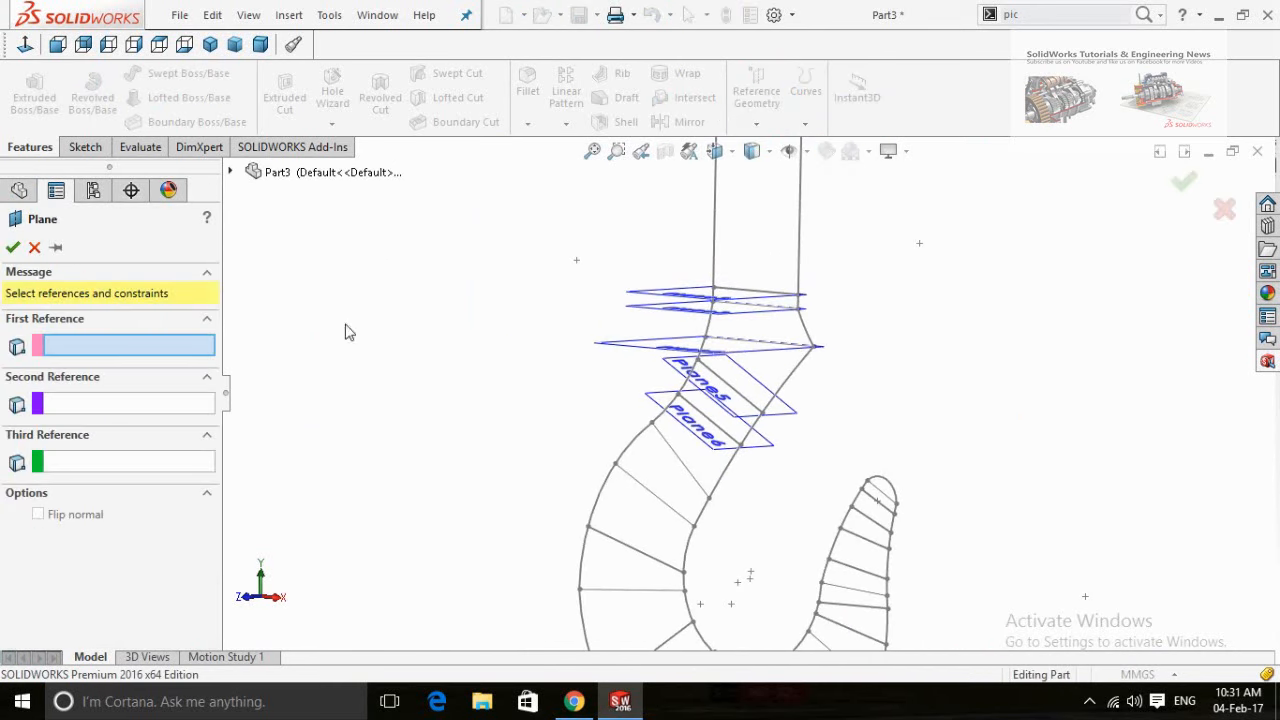
click(229, 175)
click(292, 276)
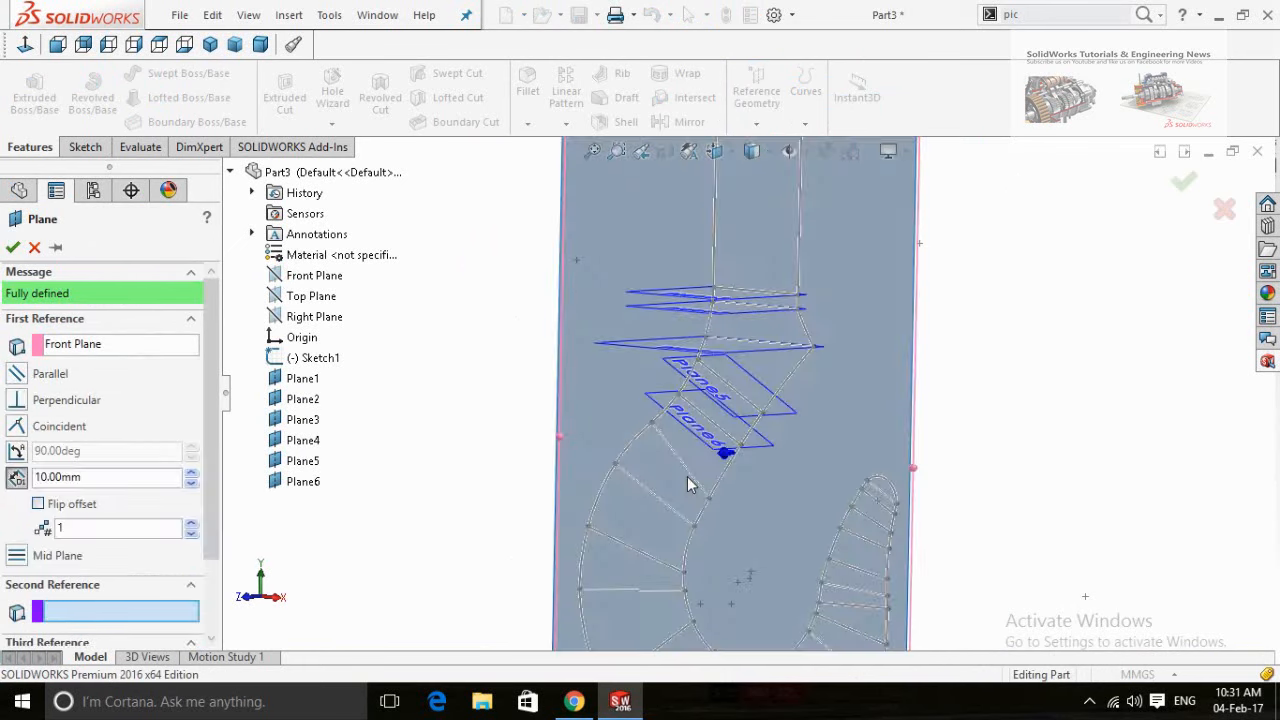
click(693, 481)
click(14, 248)
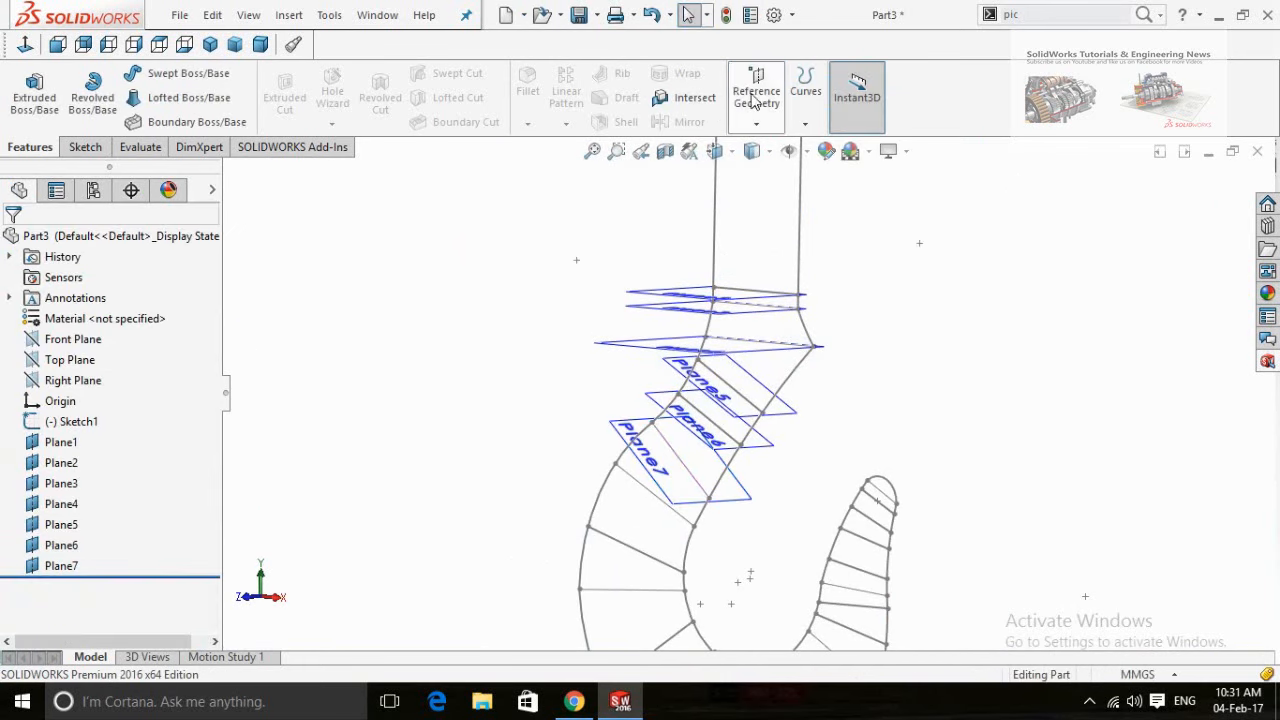
- Create a reference plane perpendicular to the Front Plane through the fourth slanted cross-line below the neck, directly below Plane7
click(753, 103)
click(766, 140)
scroll(704, 514, up, 2)
scroll(704, 514, down, 3)
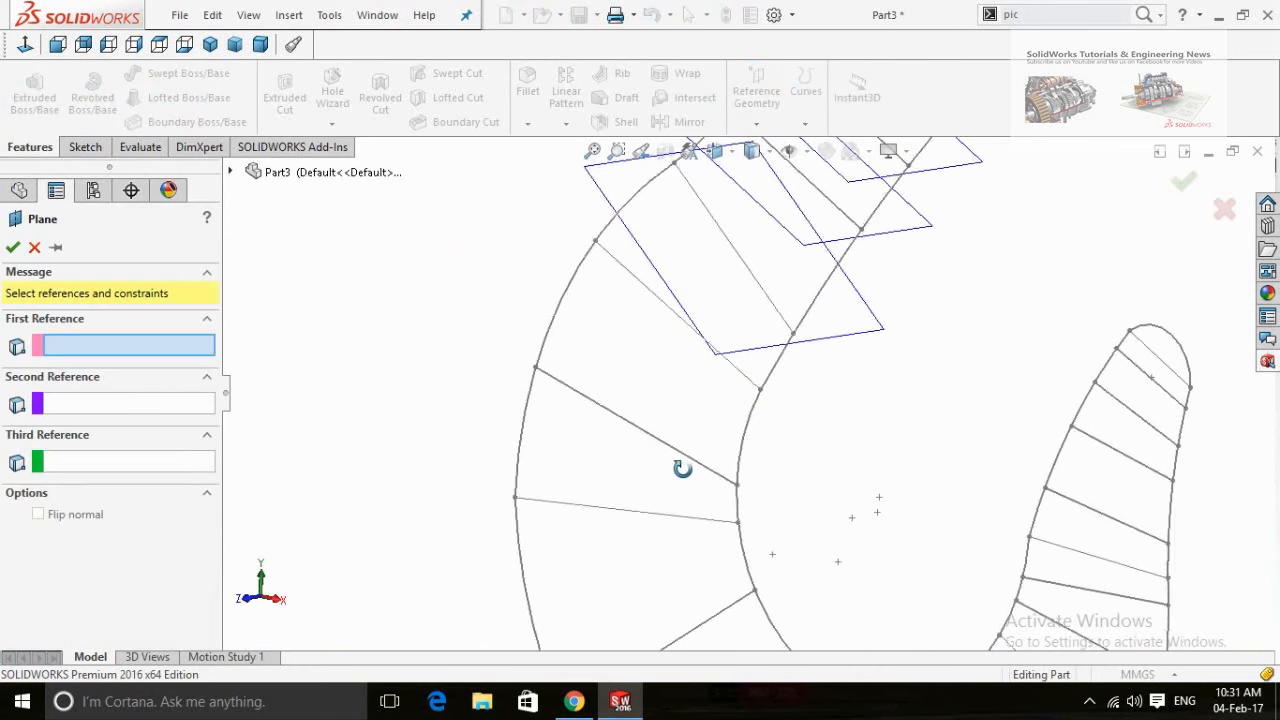
click(231, 173)
click(293, 278)
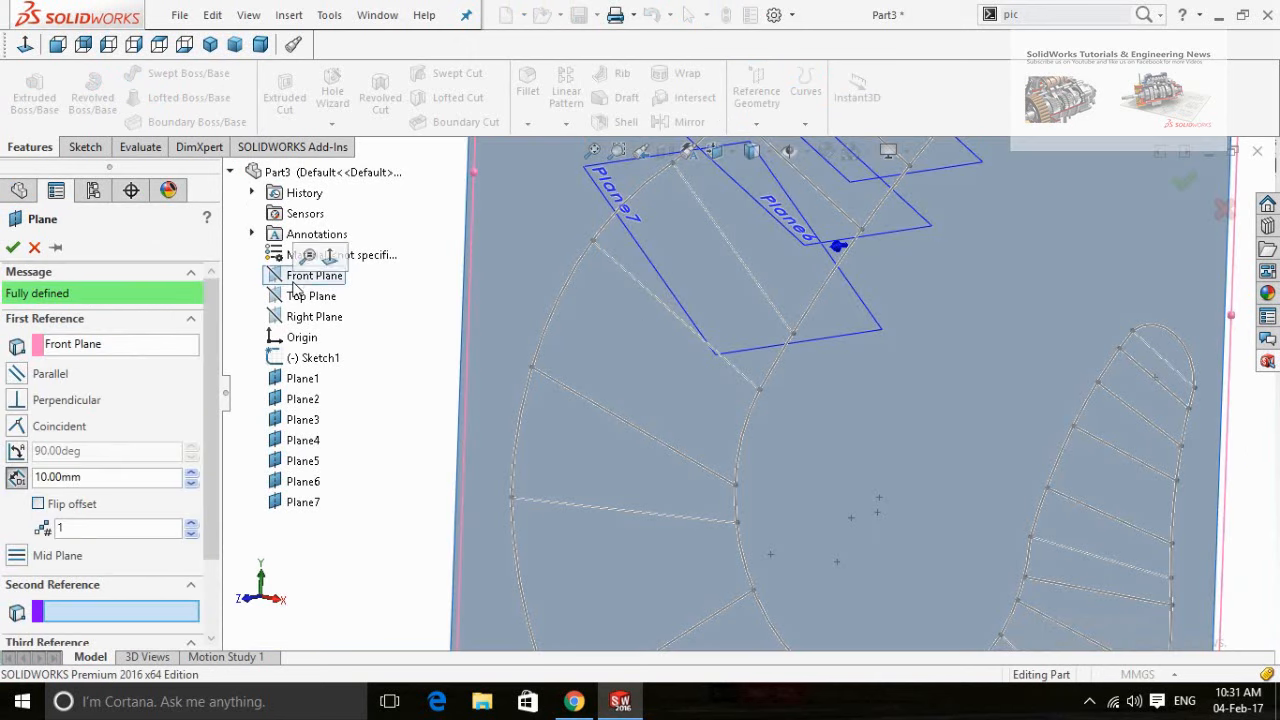
click(650, 294)
key(Return)
- Create a reference plane perpendicular to the Front Plane through the fifth slanted cross-line, directly below Plane8 on the hook's back
click(760, 90)
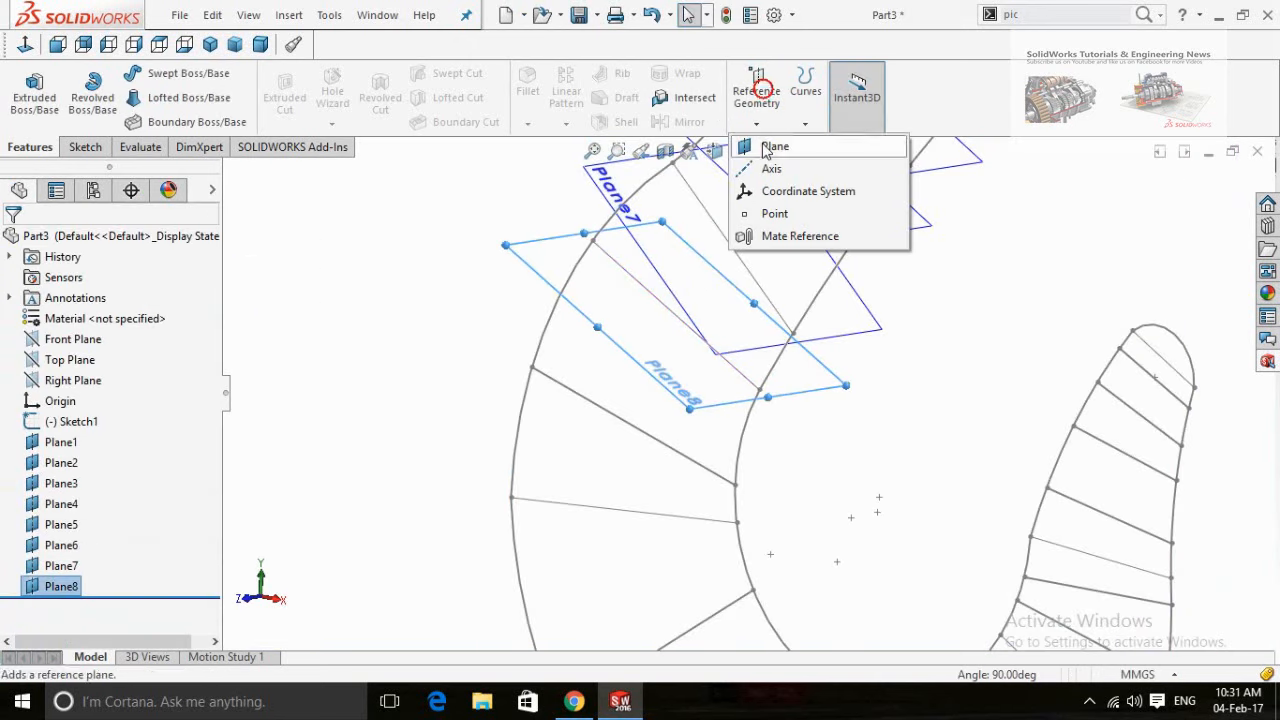
click(766, 148)
click(116, 344)
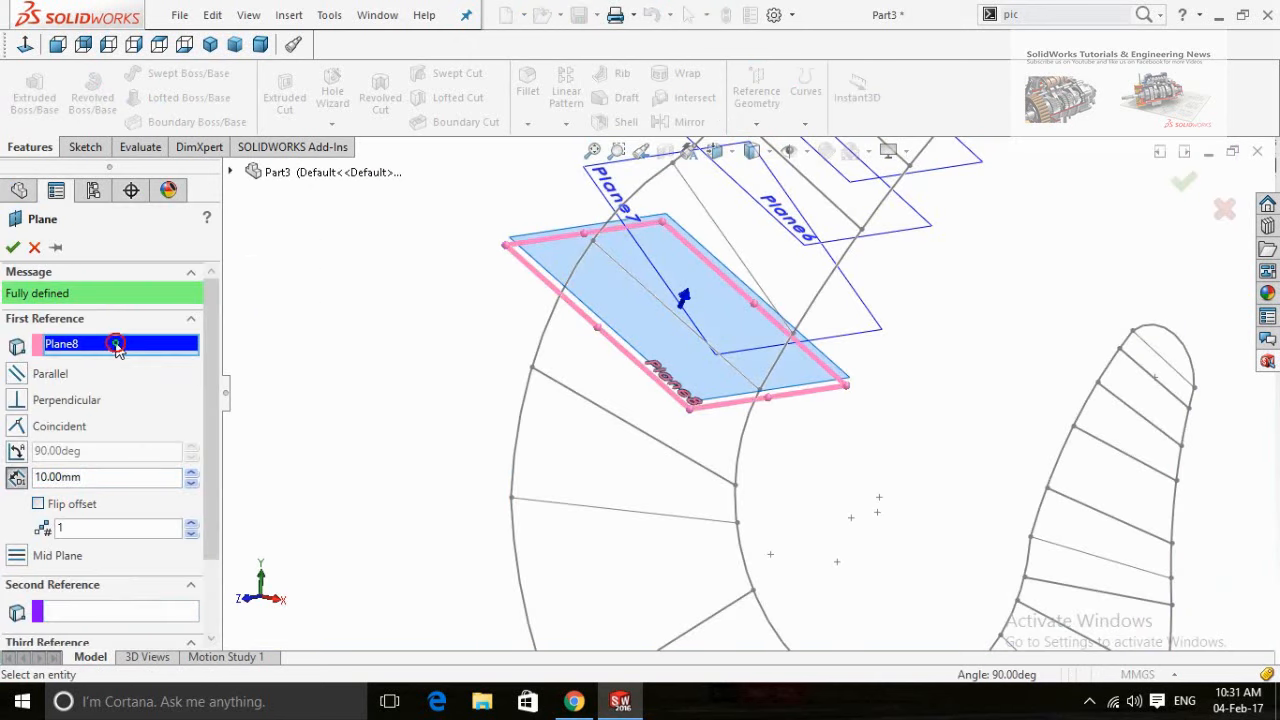
click(163, 357)
click(233, 173)
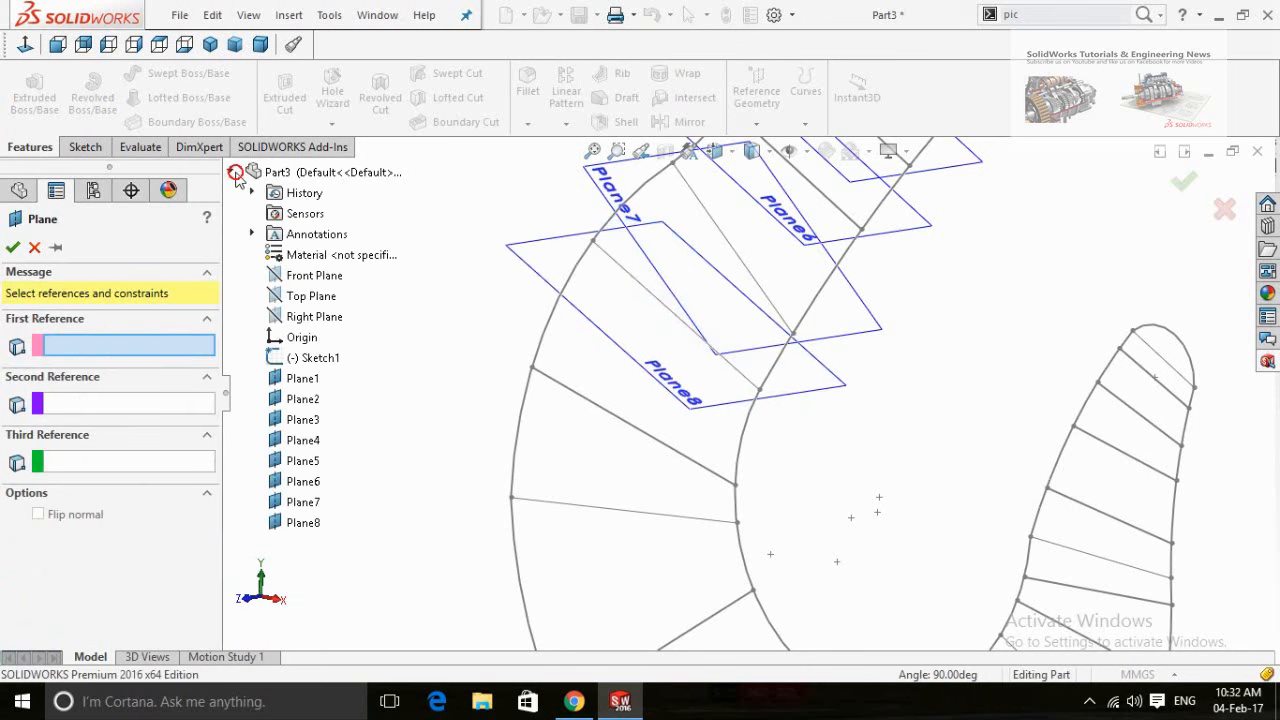
click(310, 276)
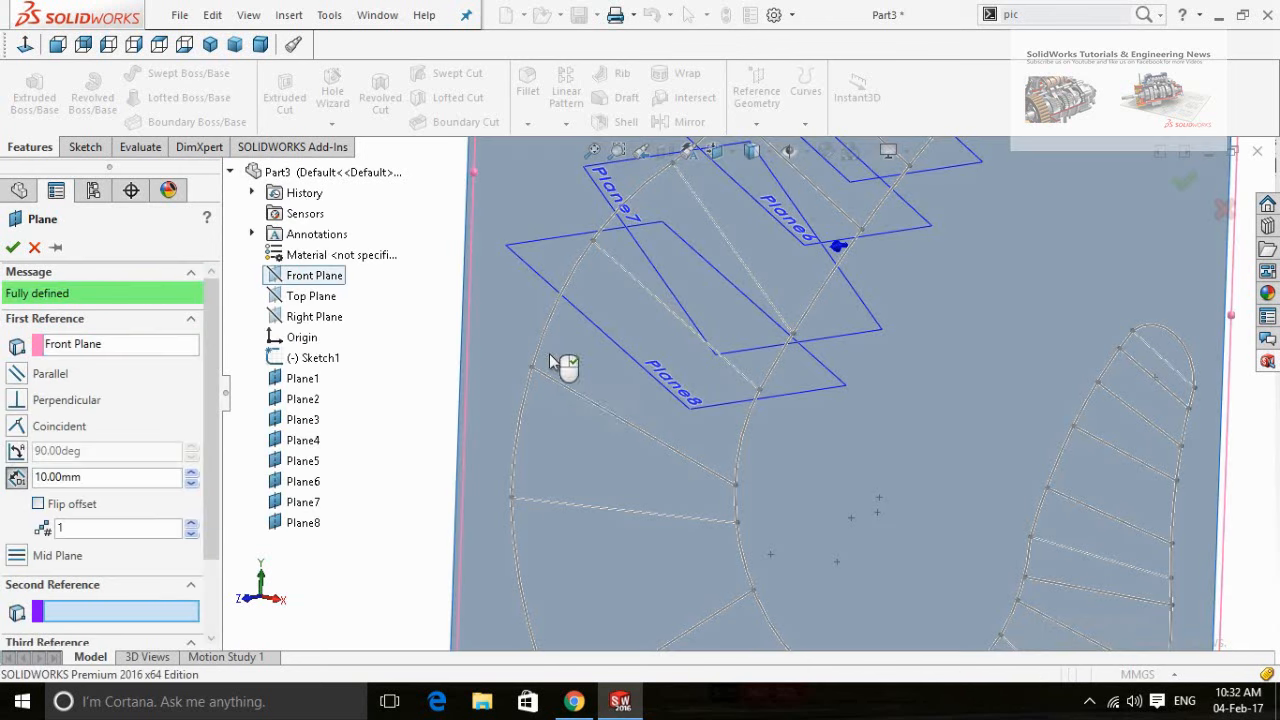
click(580, 405)
click(12, 247)
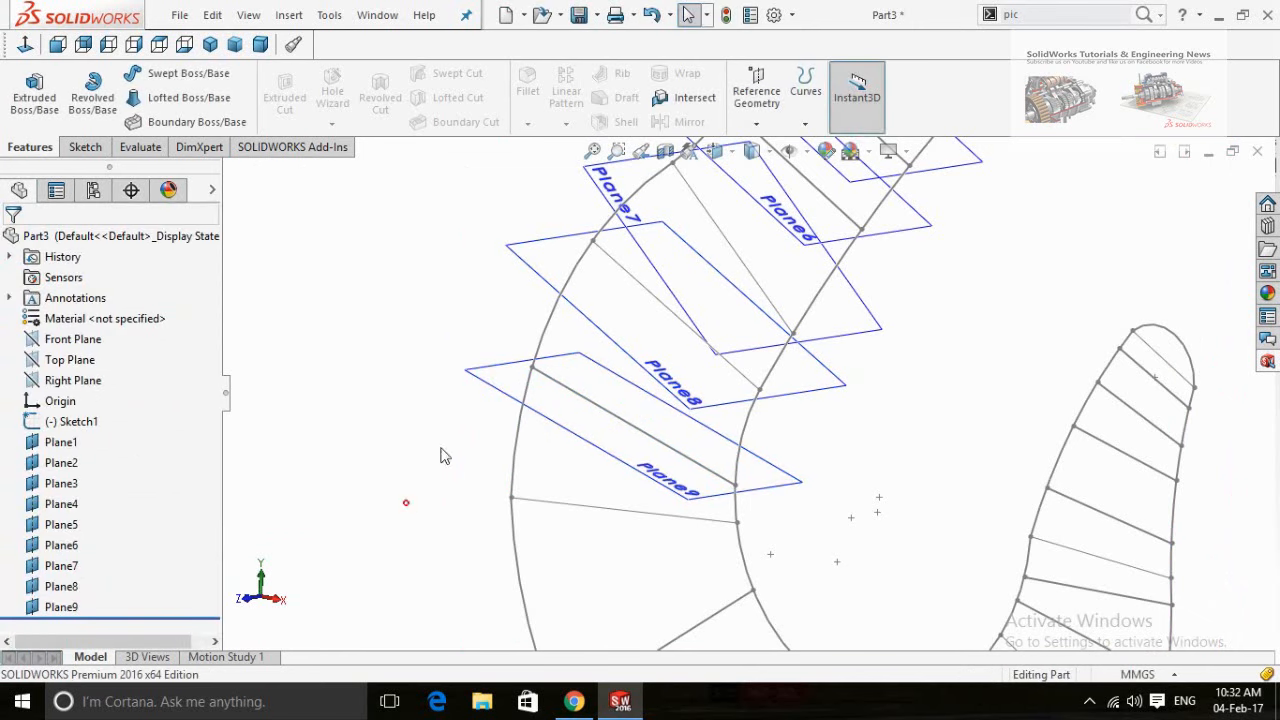
- Create a reference plane perpendicular to the Front Plane through the nearly horizontal cross-line below Plane9 on the hook's back
click(756, 123)
click(772, 148)
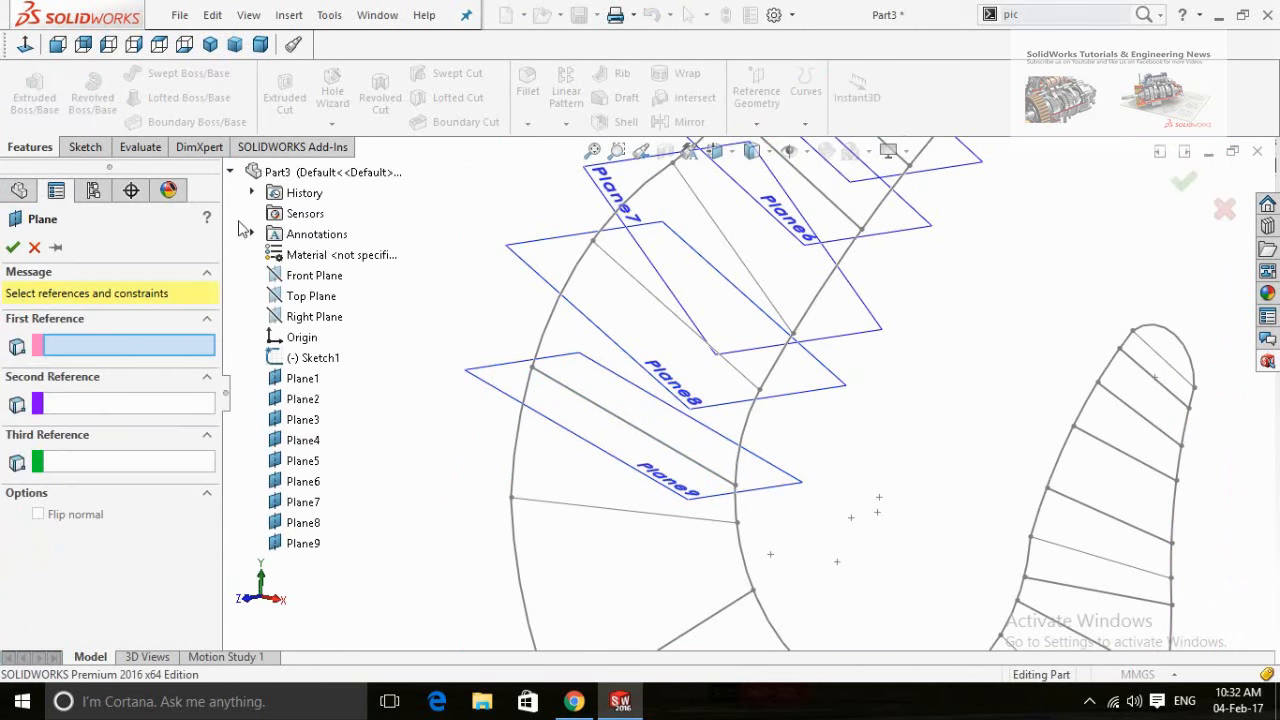
click(300, 277)
click(587, 507)
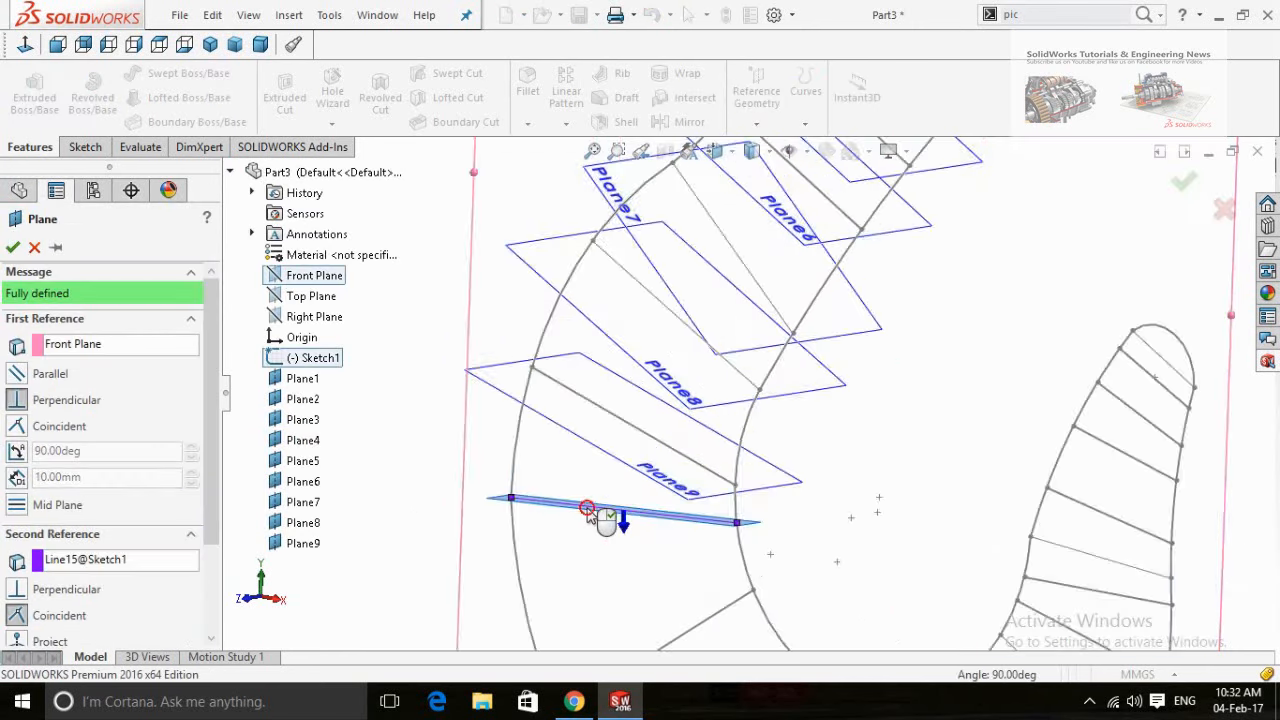
click(12, 246)
- Create a reference plane perpendicular to the Front Plane through the first cross-line below the nearly horizontal one, rising toward the hook's inside
click(756, 123)
click(768, 148)
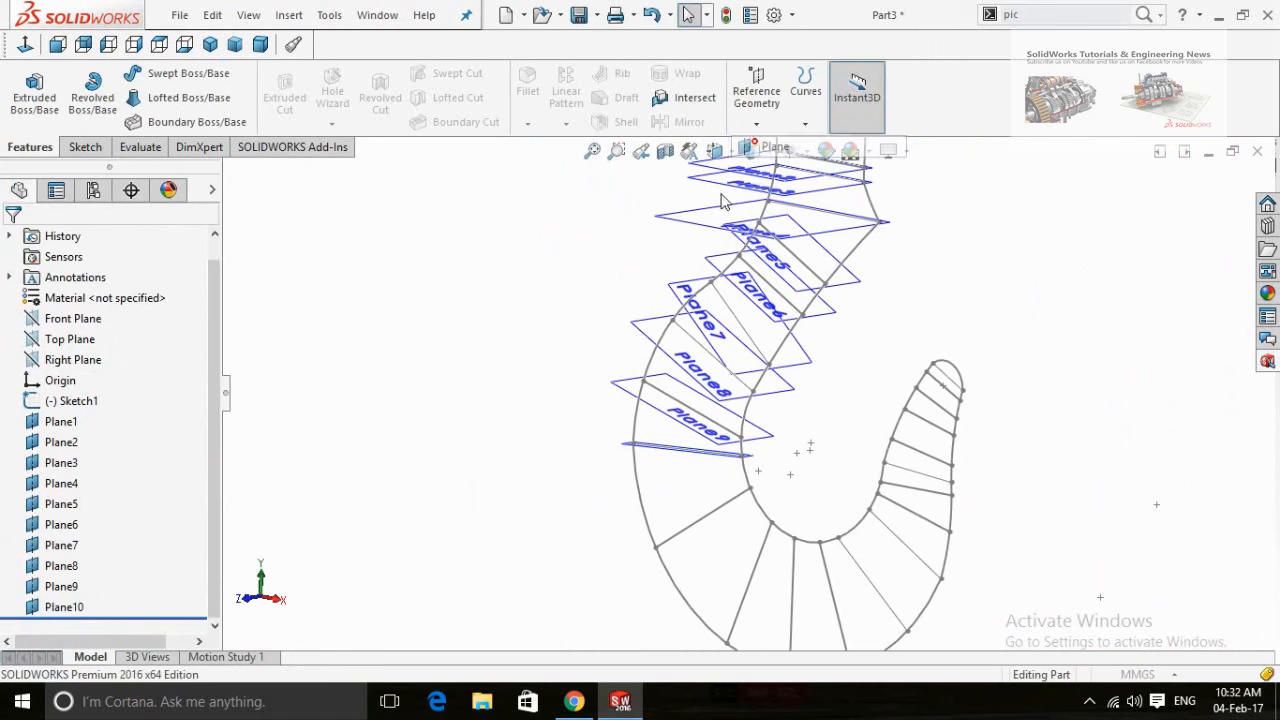
click(229, 173)
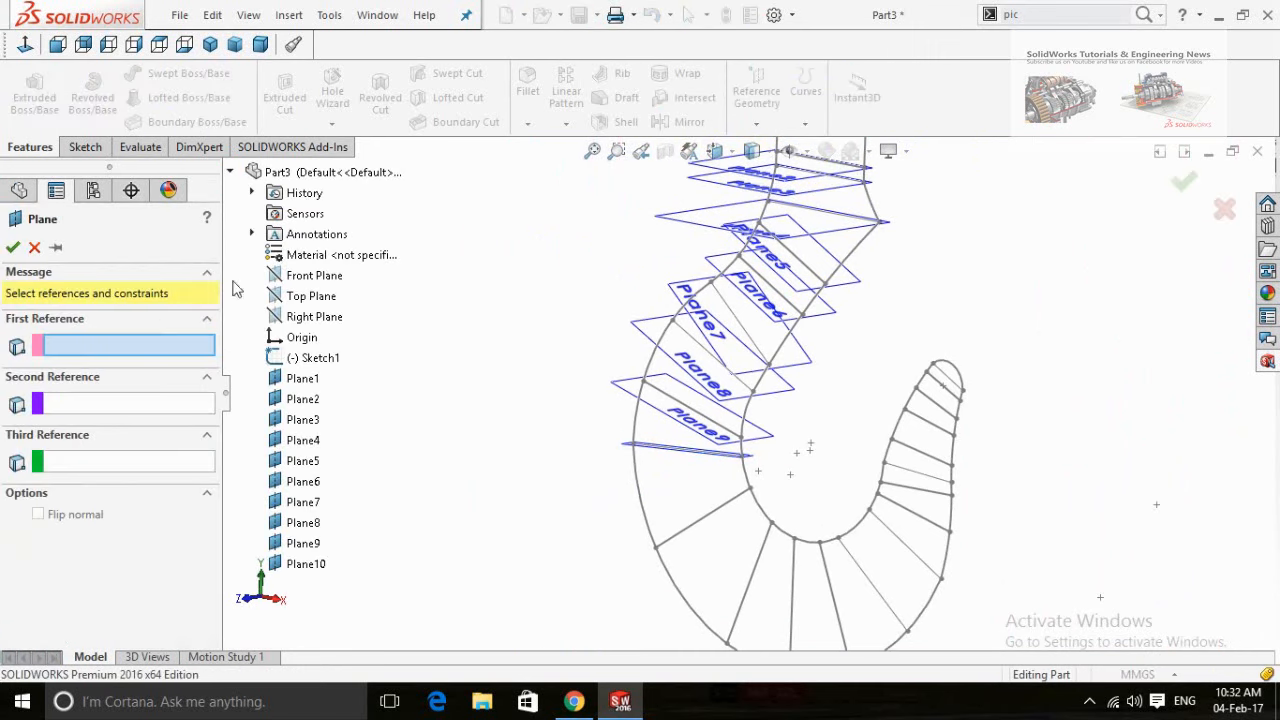
click(300, 276)
click(698, 526)
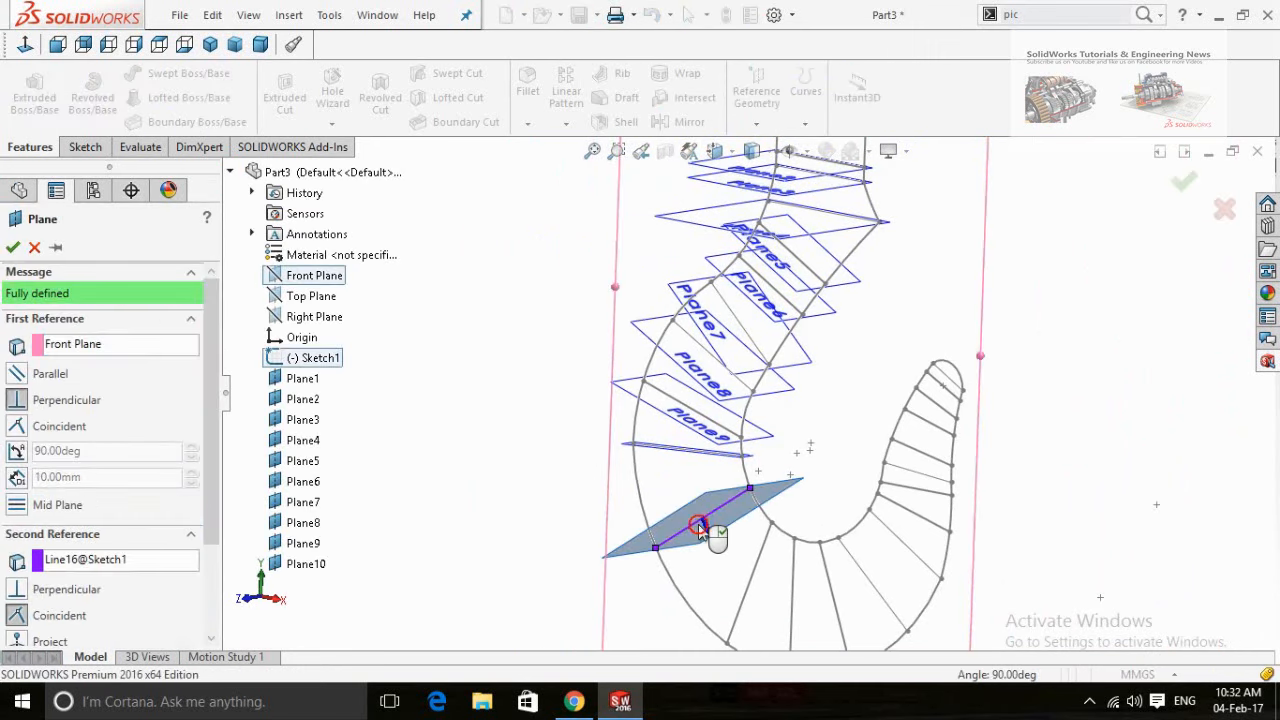
click(12, 246)
- Create a reference plane perpendicular to the Front Plane through the steeper cross-line following Plane11 along the hook's lower bend
click(756, 123)
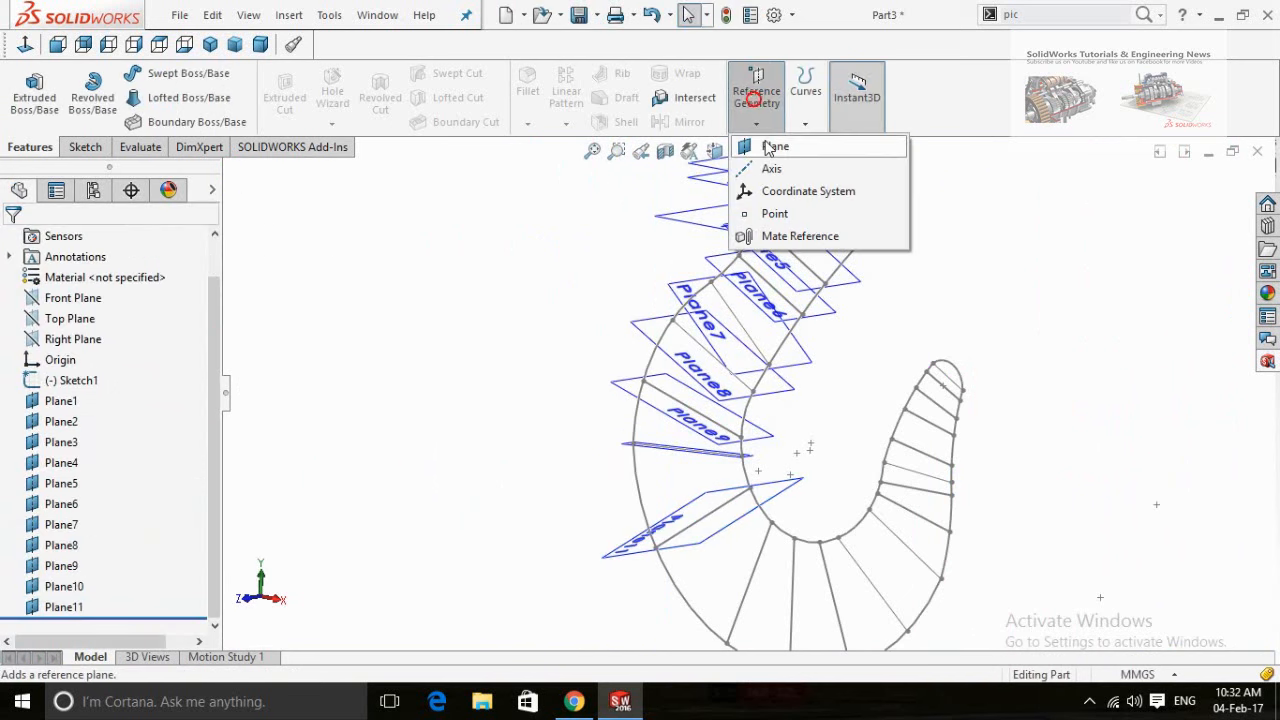
click(768, 148)
scroll(555, 437, up, 2)
middle_drag(556, 440, 614, 511)
click(231, 172)
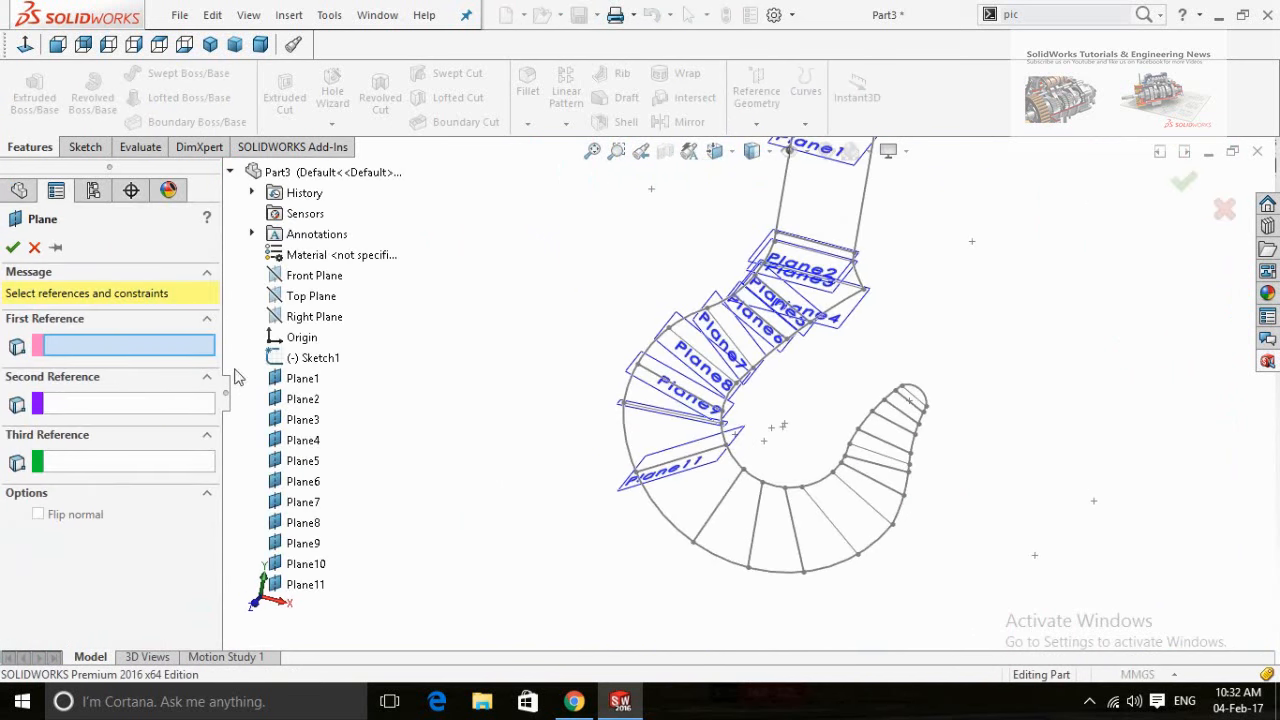
click(279, 282)
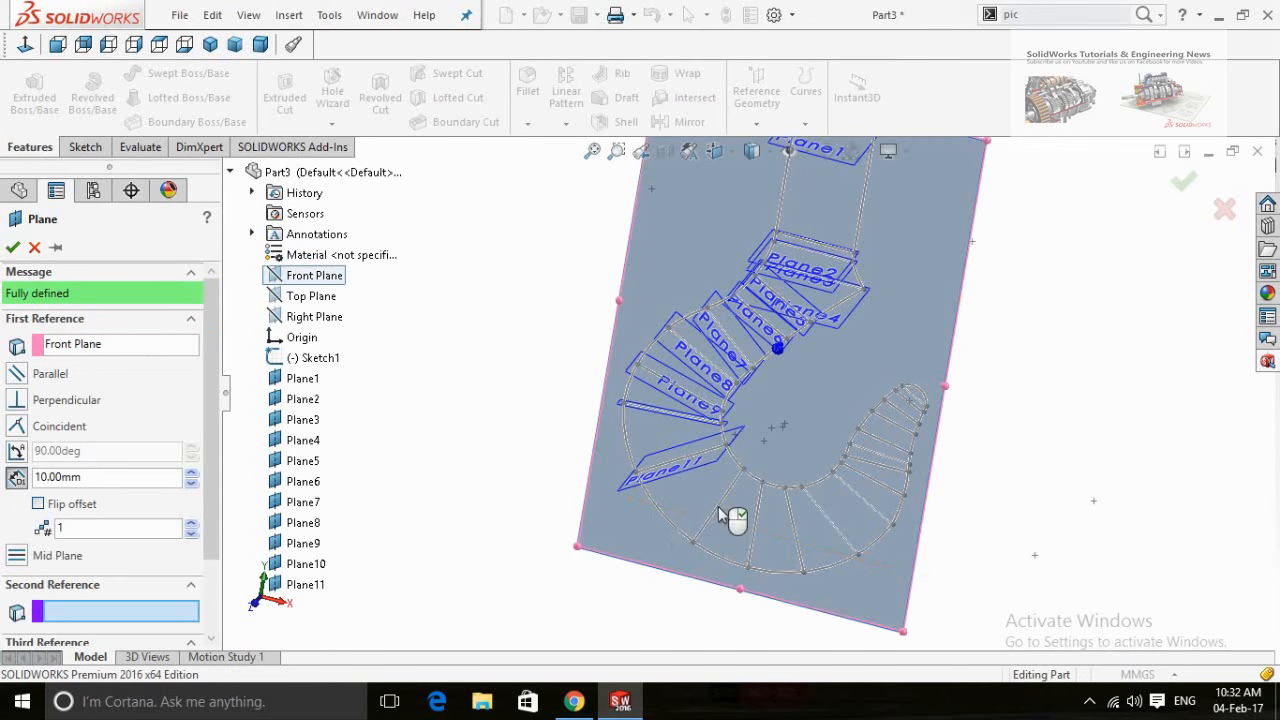
click(712, 518)
click(9, 249)
click(534, 592)
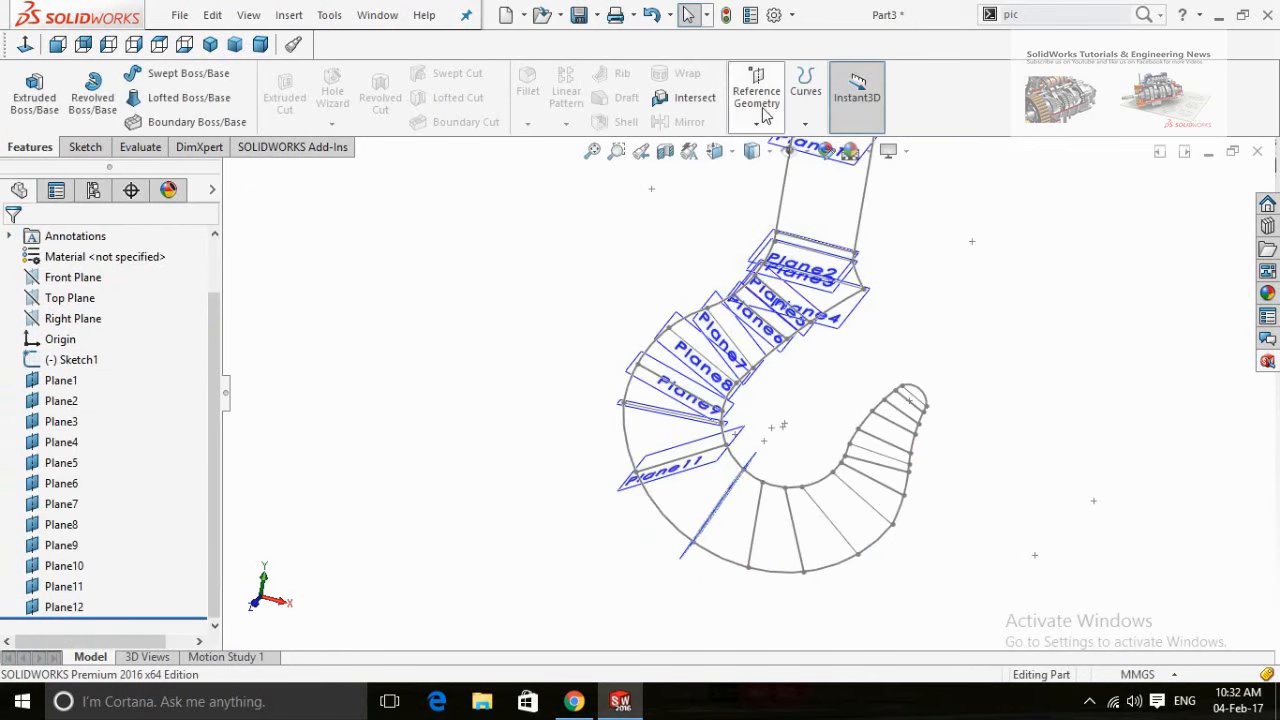
- Create a reference plane perpendicular to the Front Plane through the first near-vertical cross-line at the hook's bottom, on the back side
click(764, 112)
click(762, 144)
click(233, 173)
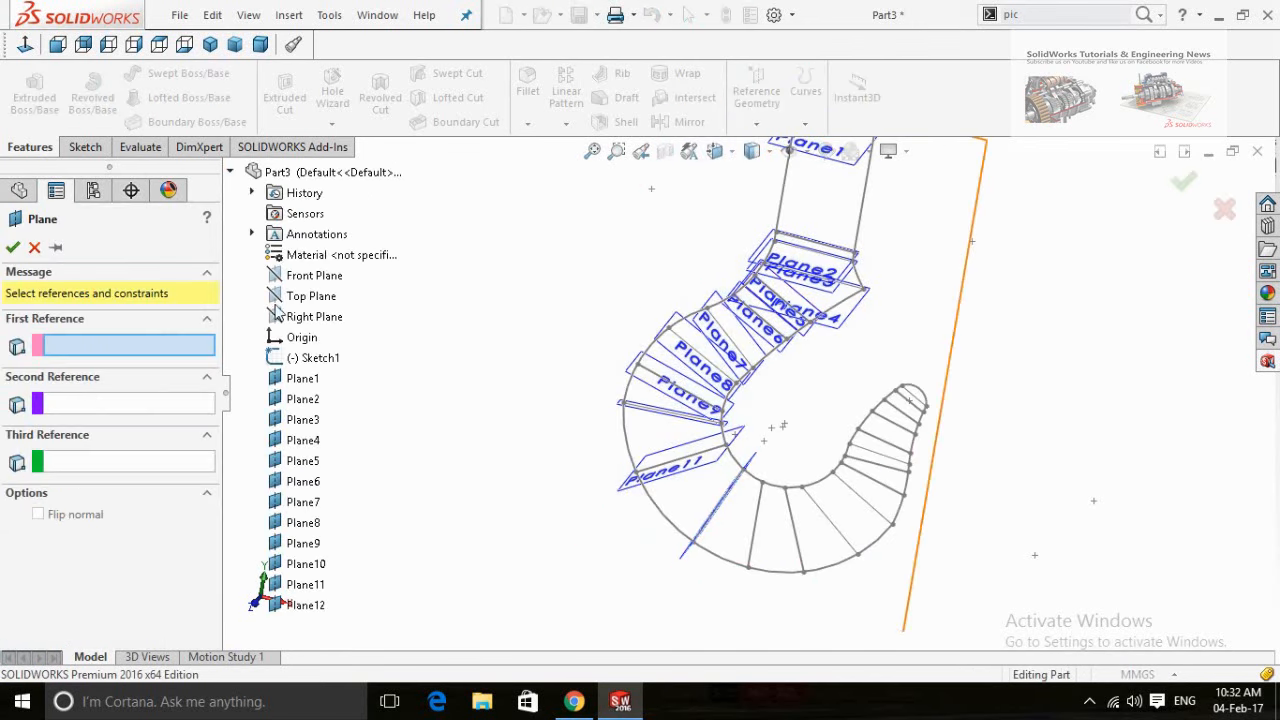
click(290, 277)
click(752, 560)
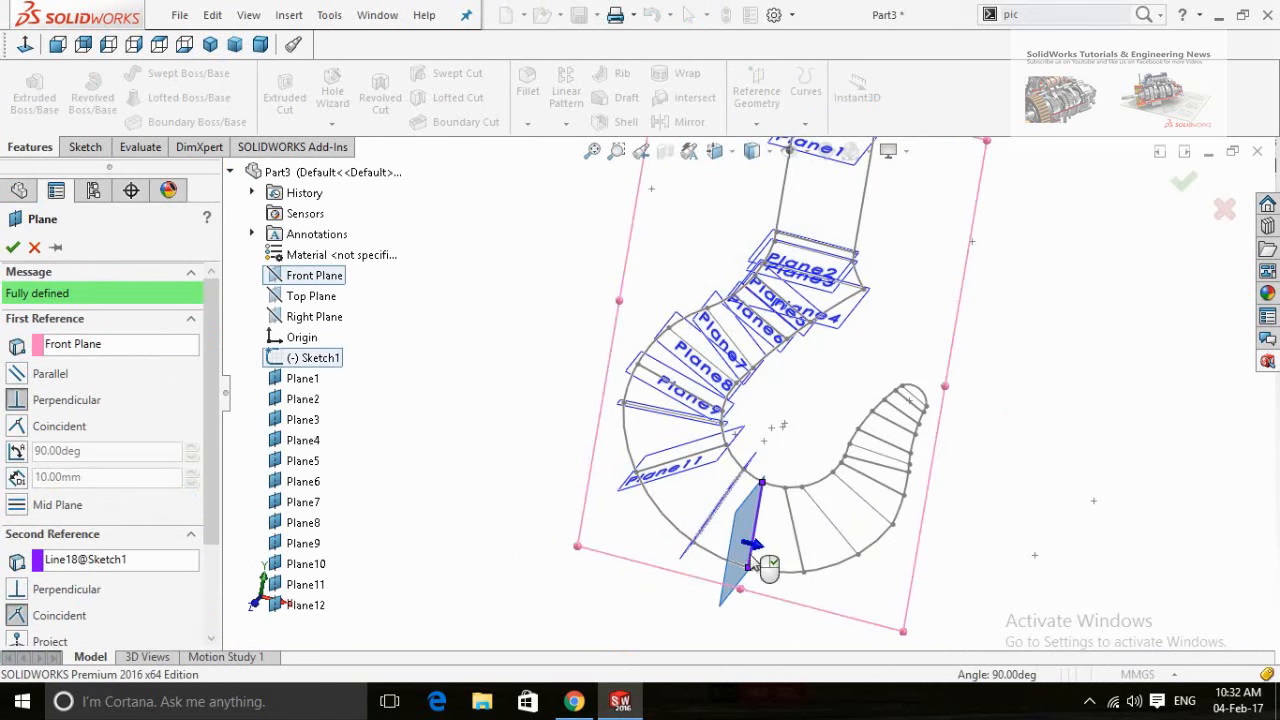
click(12, 248)
- Create a reference plane perpendicular to the Front Plane through the second near-vertical cross-line at the hook's bottom, on the tip side
click(764, 112)
click(762, 144)
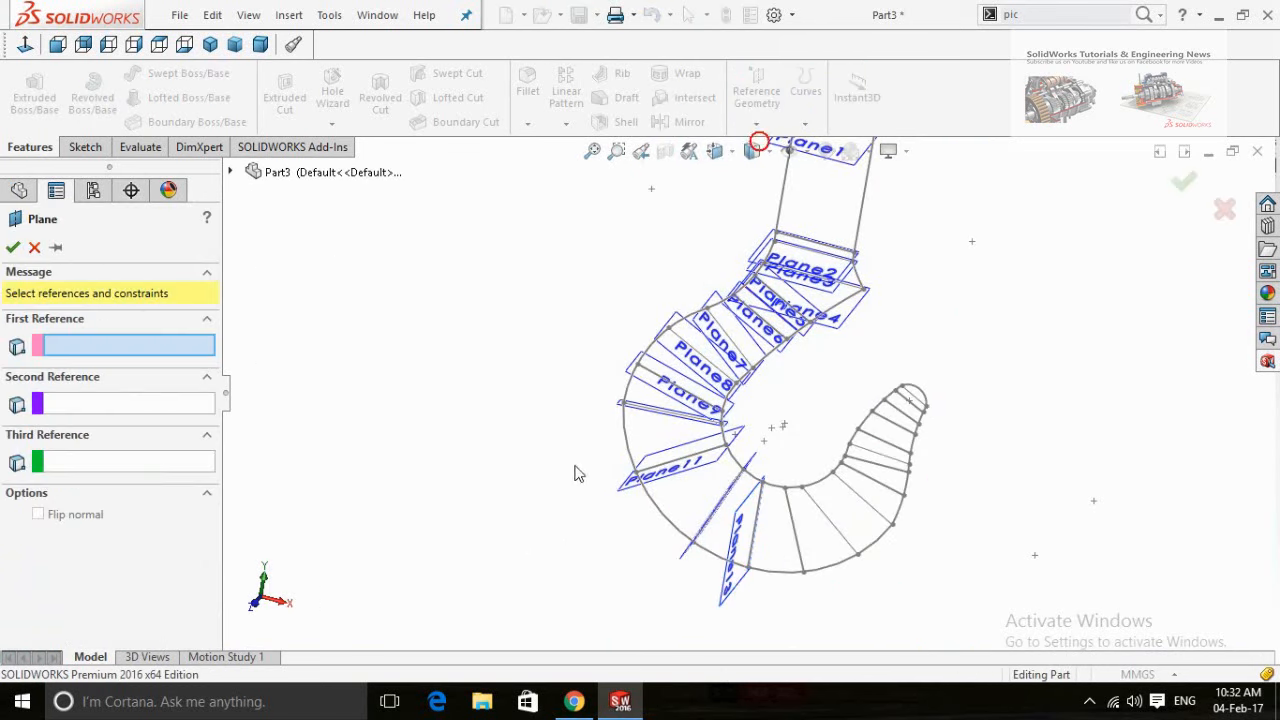
click(232, 173)
click(300, 276)
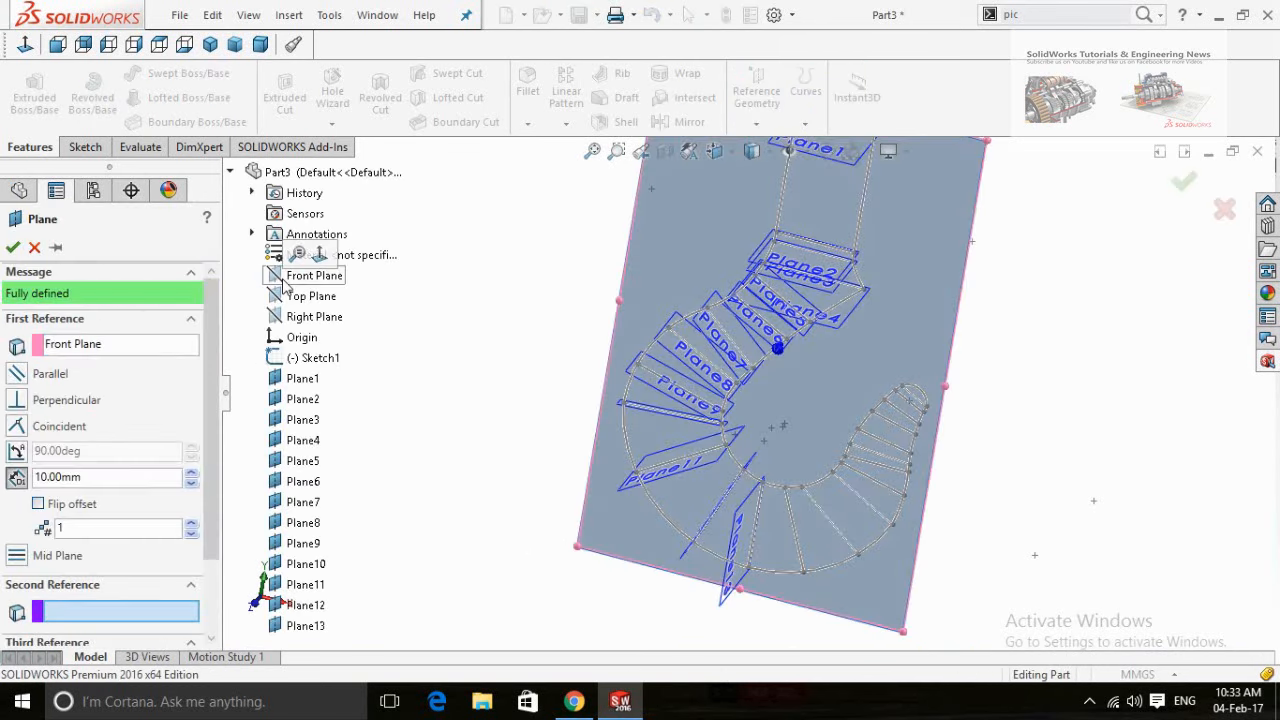
click(797, 550)
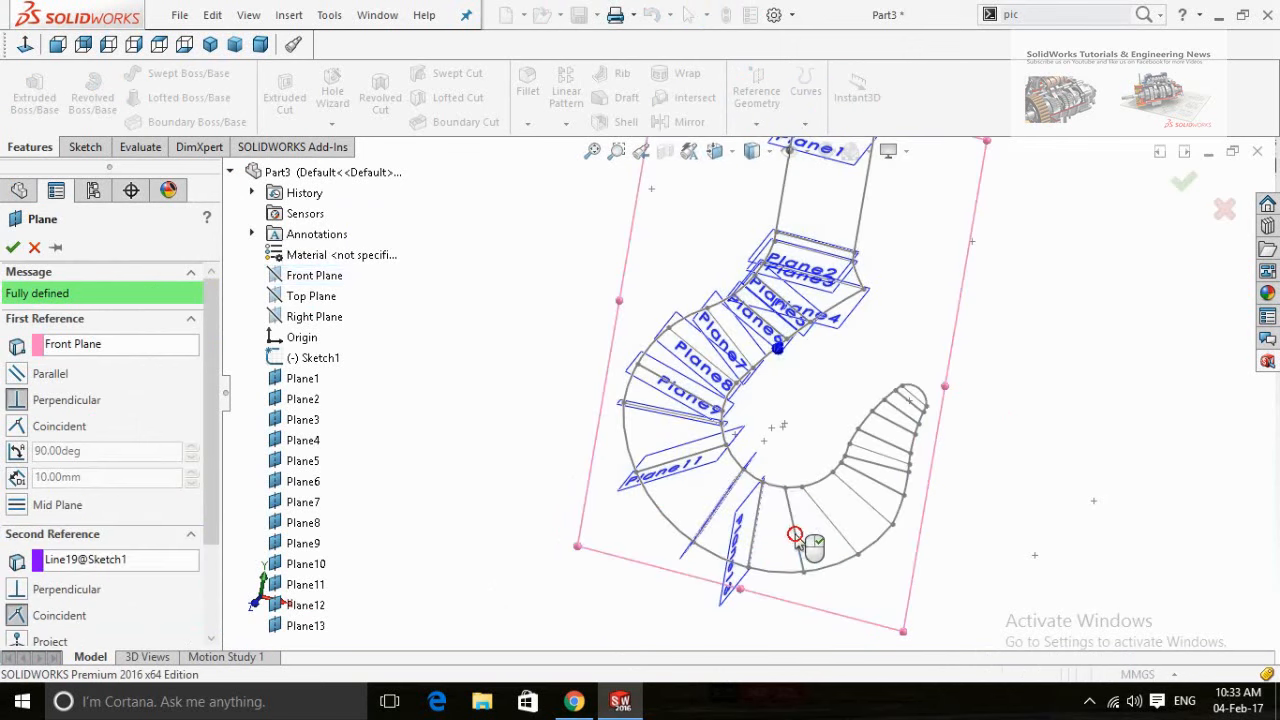
click(13, 247)
- Create a reference plane perpendicular to the Front Plane through the first slanted cross-line past the hook's bottom, following Plane14 toward the tip
click(764, 103)
click(768, 143)
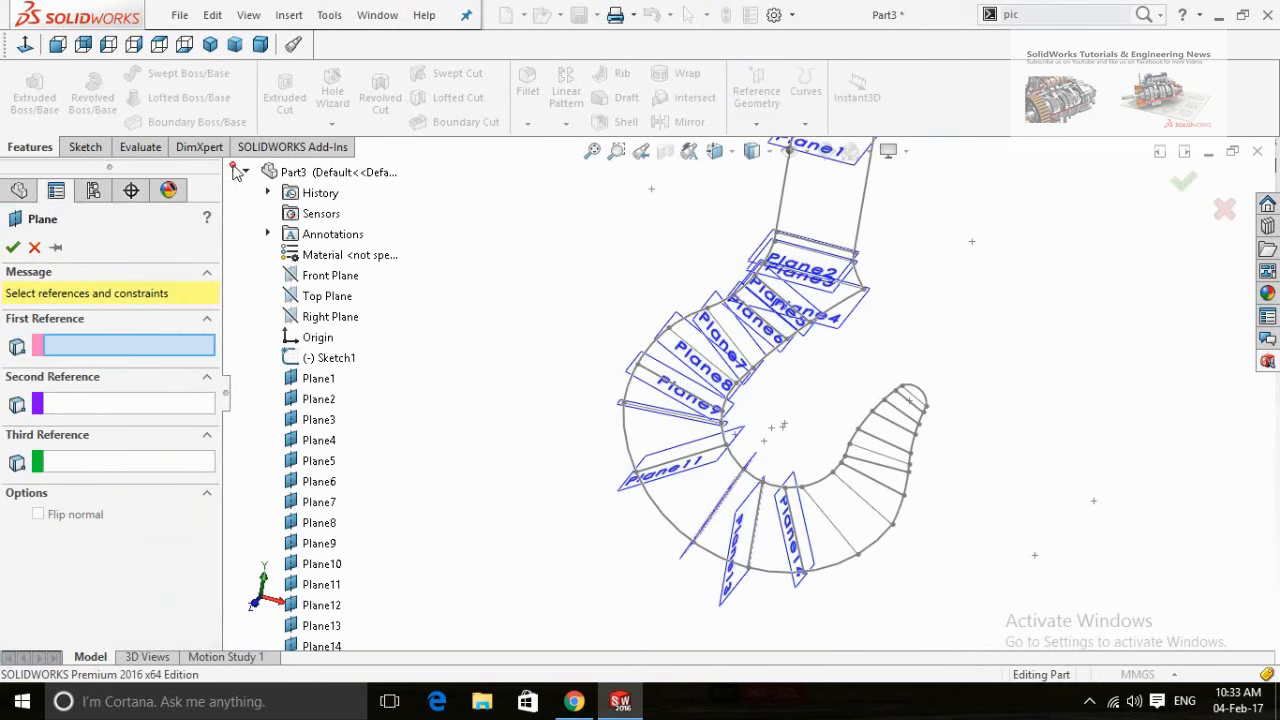
click(312, 277)
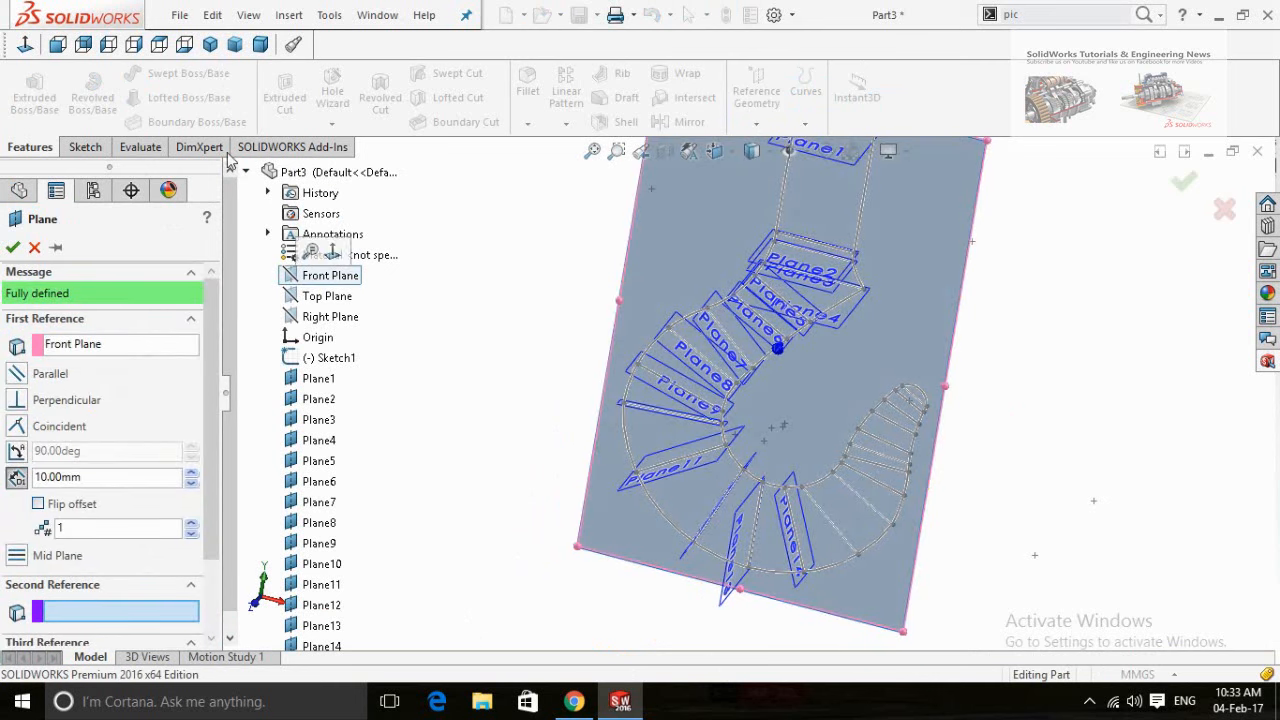
click(855, 547)
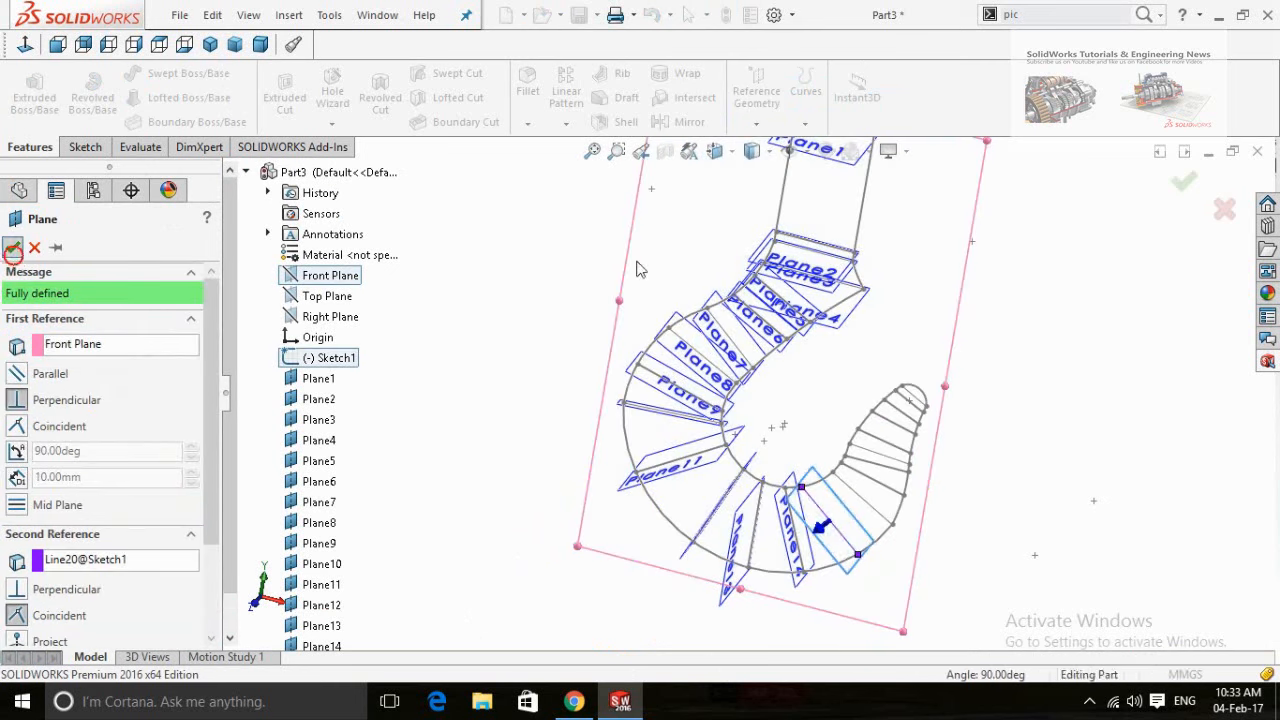
click(13, 247)
- Create a reference plane perpendicular to the Front Plane through the second slanted cross-line past the hook's bottom, following Plane15 toward the tip
click(757, 92)
click(774, 143)
scroll(948, 500, down, 3)
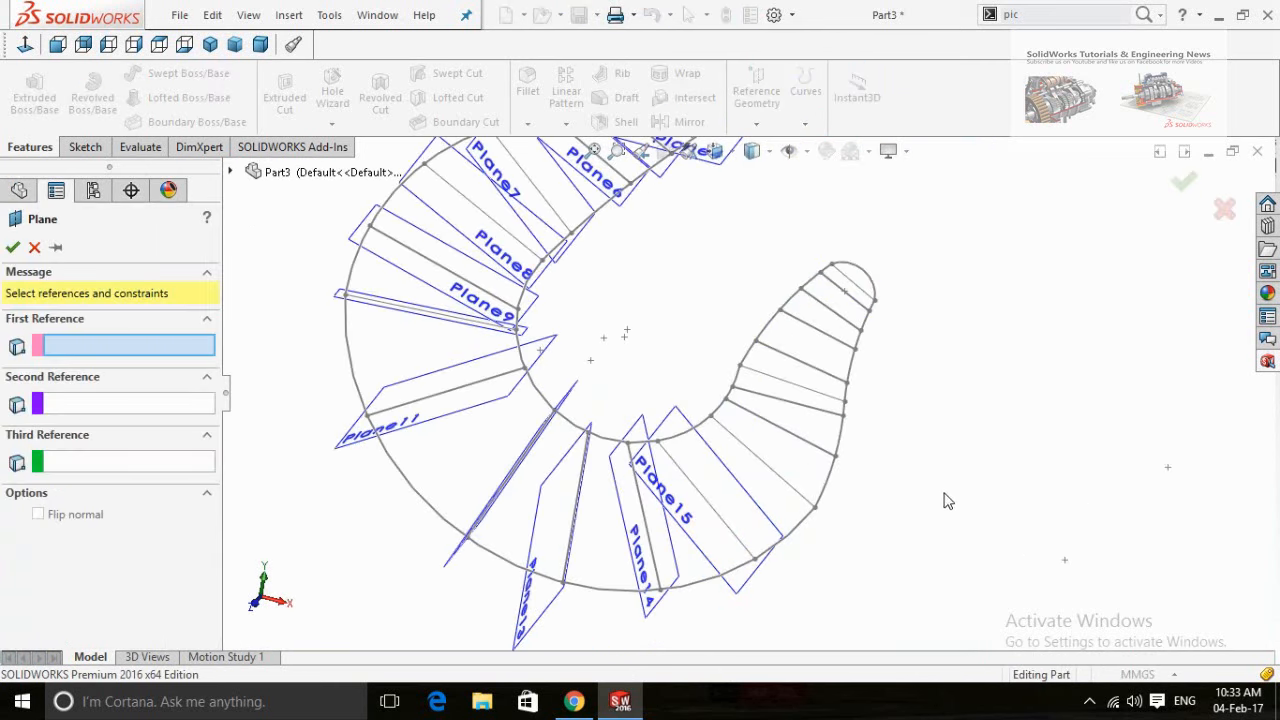
click(230, 172)
click(312, 276)
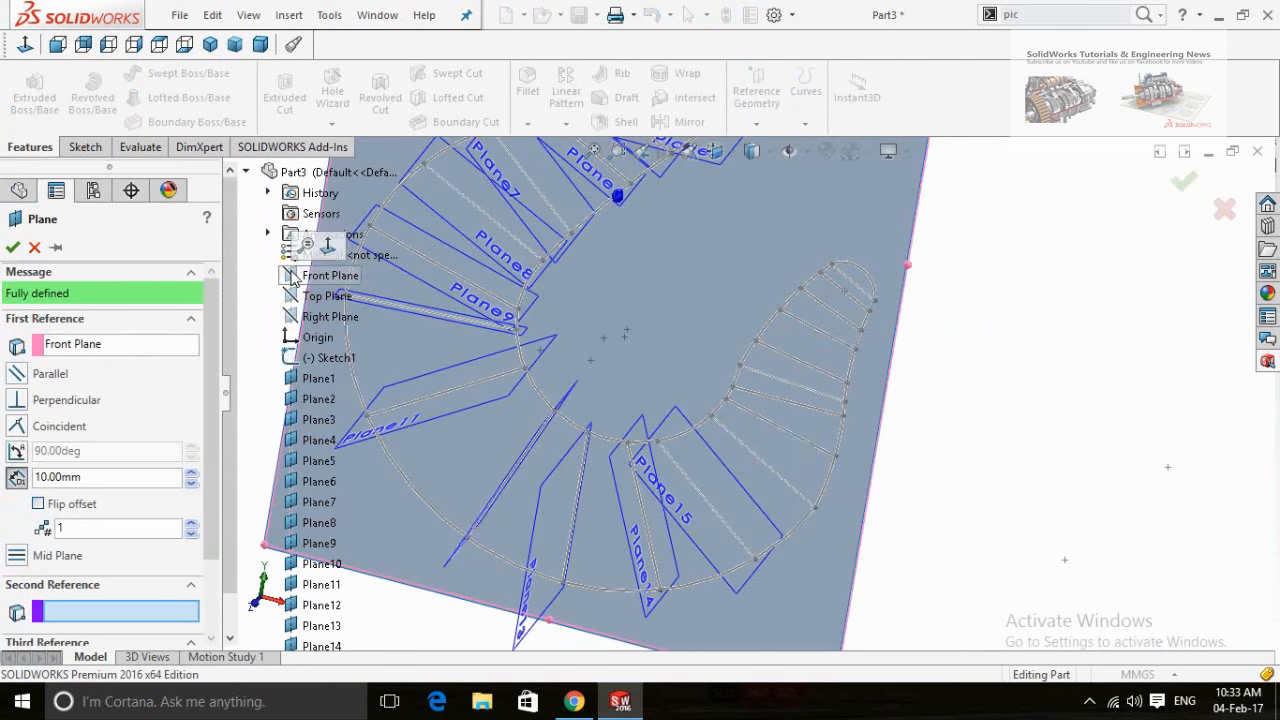
click(790, 487)
click(13, 247)
- Create a reference plane perpendicular to the Front Plane through the third slanted cross-line past the hook's bottom, directly above Plane16
click(757, 92)
click(776, 148)
click(229, 172)
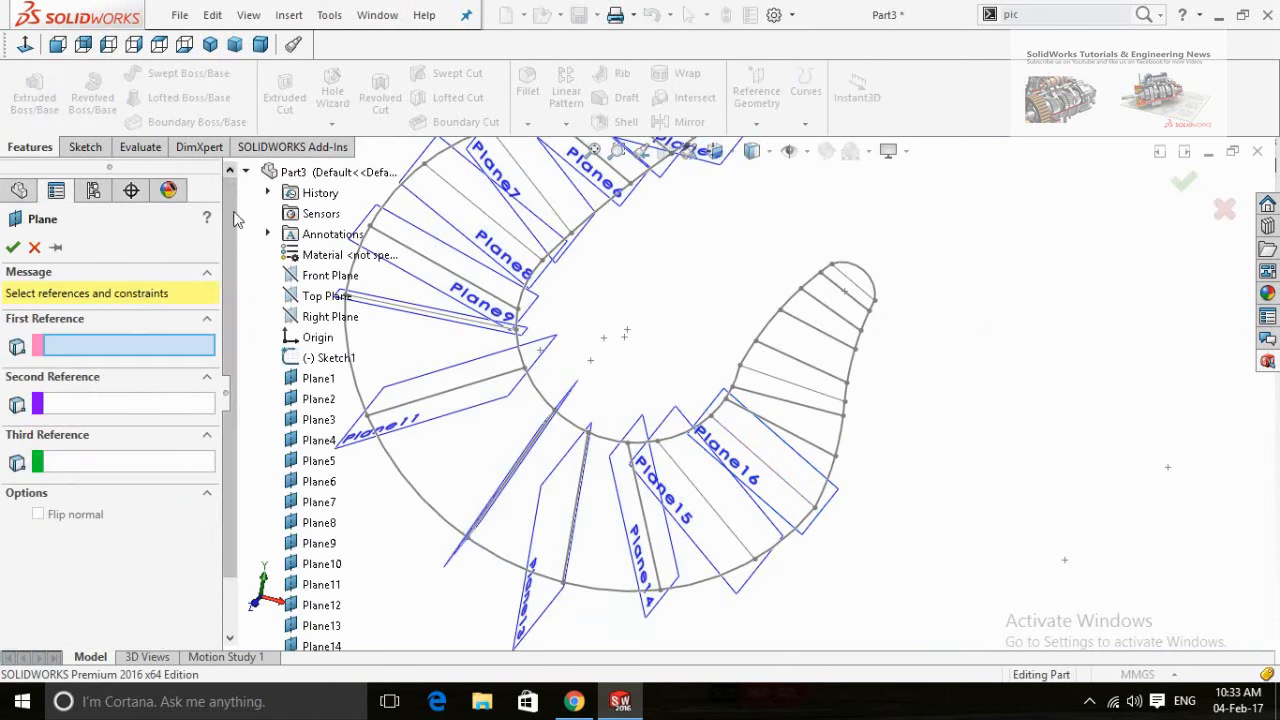
click(312, 276)
click(829, 456)
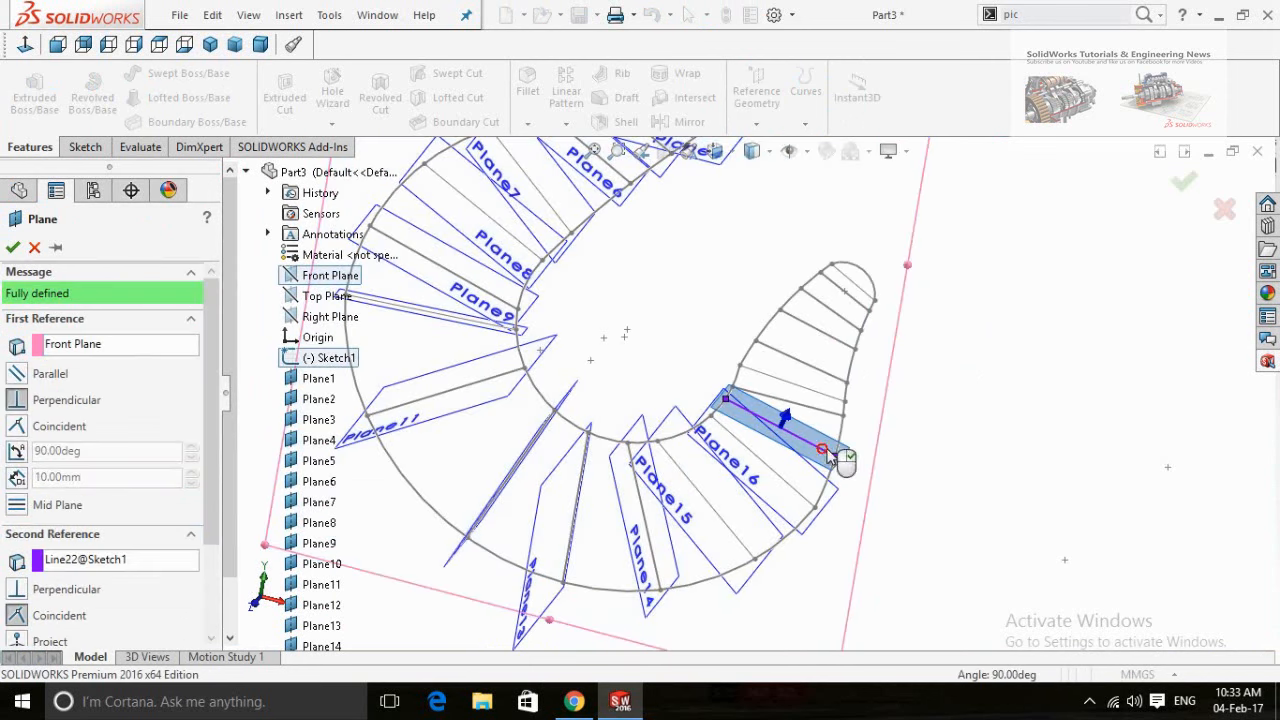
click(12, 248)
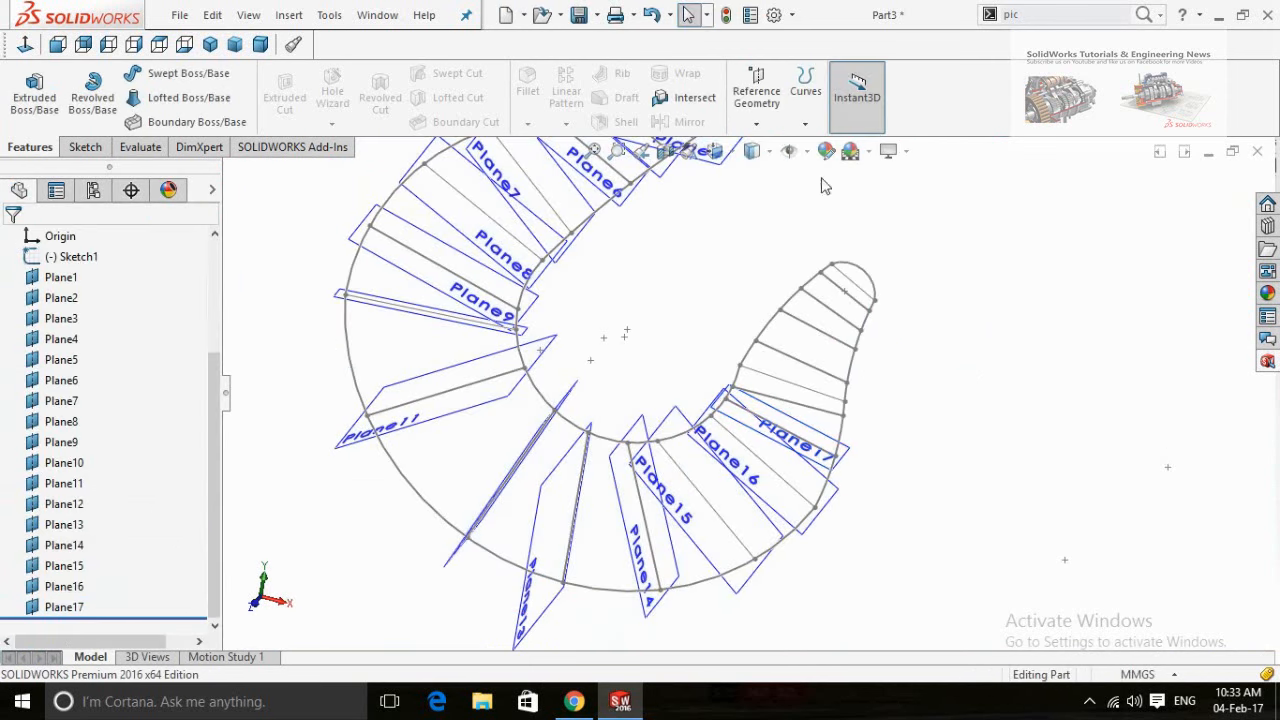
- Create a reference plane perpendicular to the Front Plane through the fourth slanted cross-line past the hook's bottom, directly above Plane17
click(756, 95)
click(768, 148)
click(232, 172)
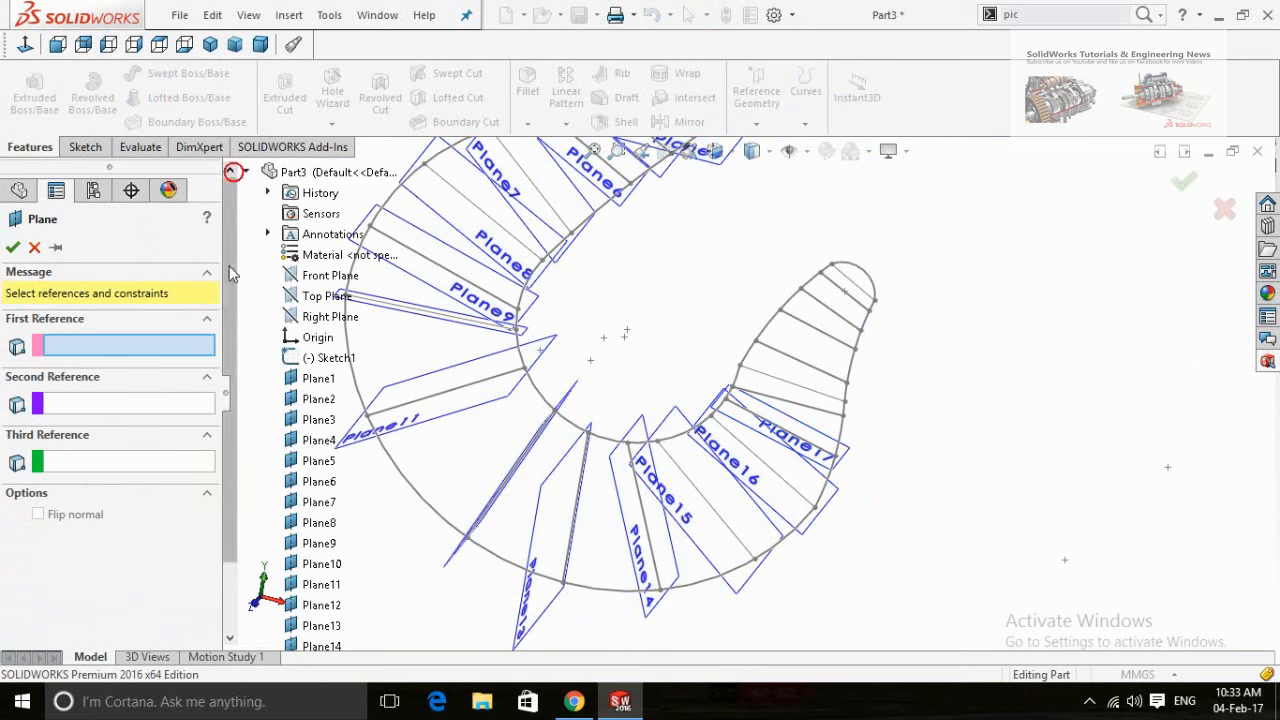
click(328, 276)
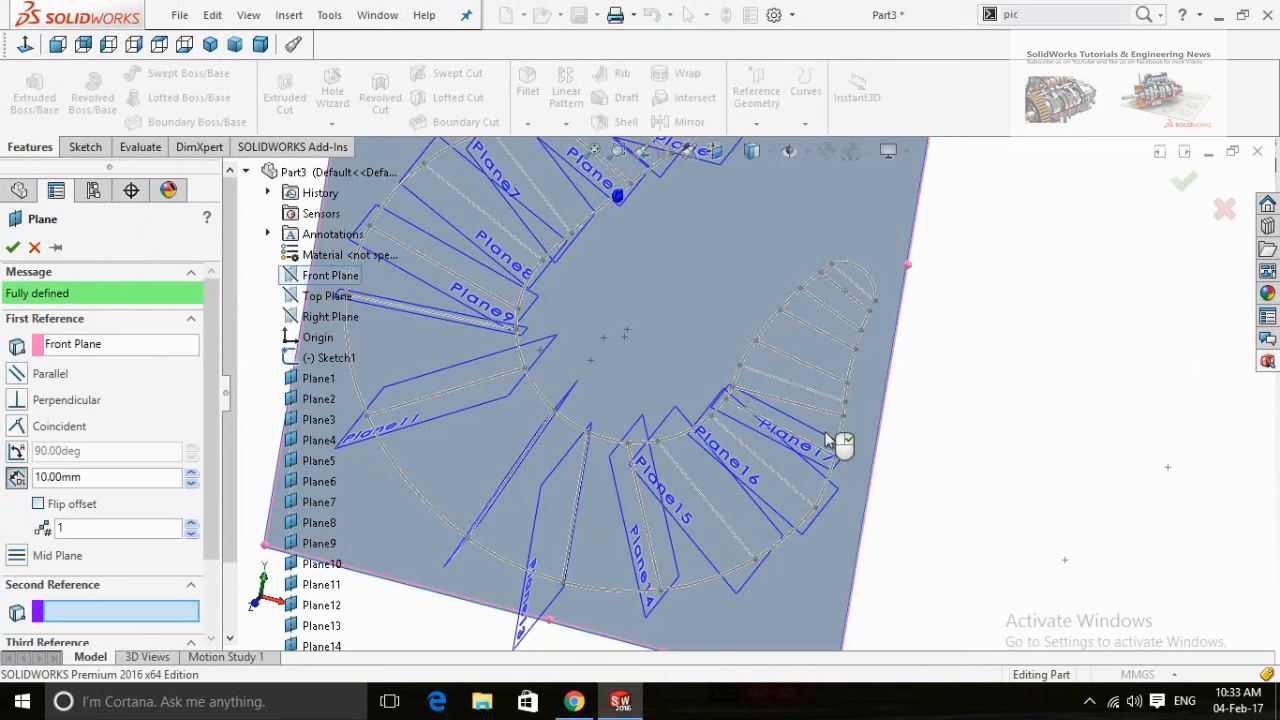
mouse_move(828, 441)
middle_down()
mouse_move(937, 509)
mouse_move(960, 485)
mouse_move(782, 416)
middle_up()
click(782, 416)
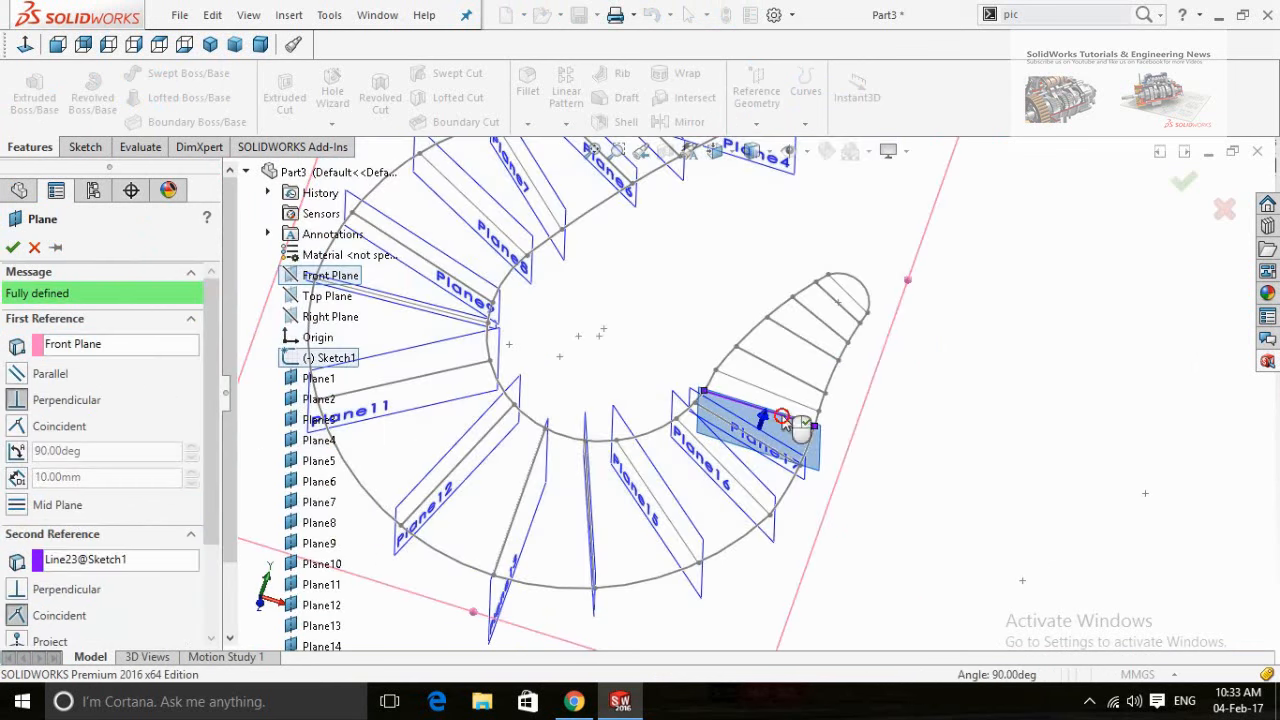
click(13, 248)
click(942, 492)
- Create a reference plane perpendicular to the Front Plane through the next cross-line toward the hook's tip, directly above Plane18
click(752, 106)
click(785, 150)
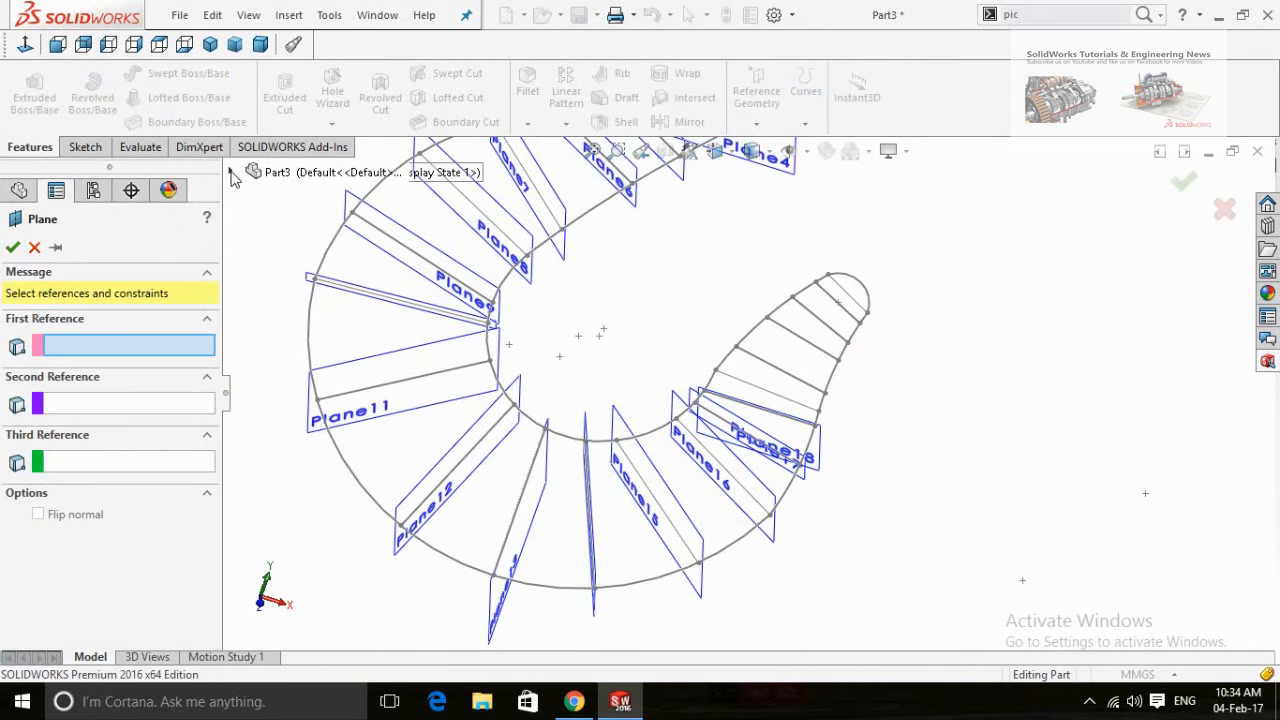
click(232, 172)
click(330, 275)
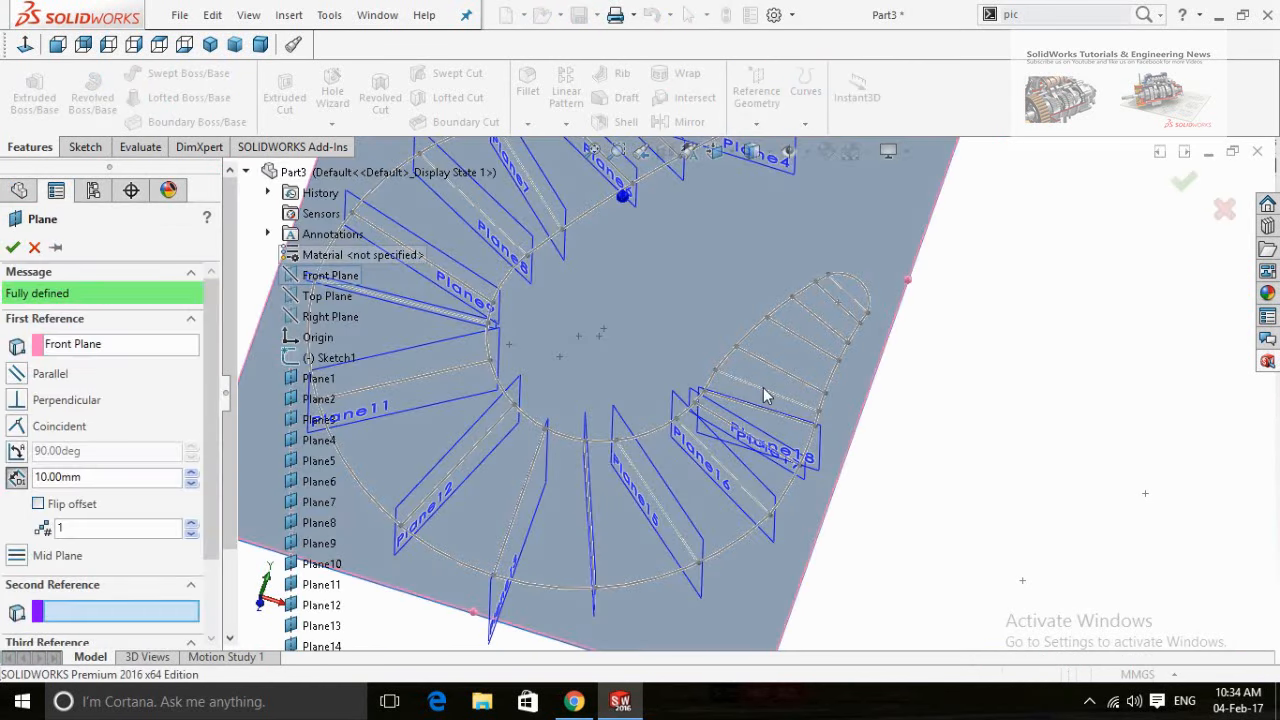
click(763, 396)
click(12, 247)
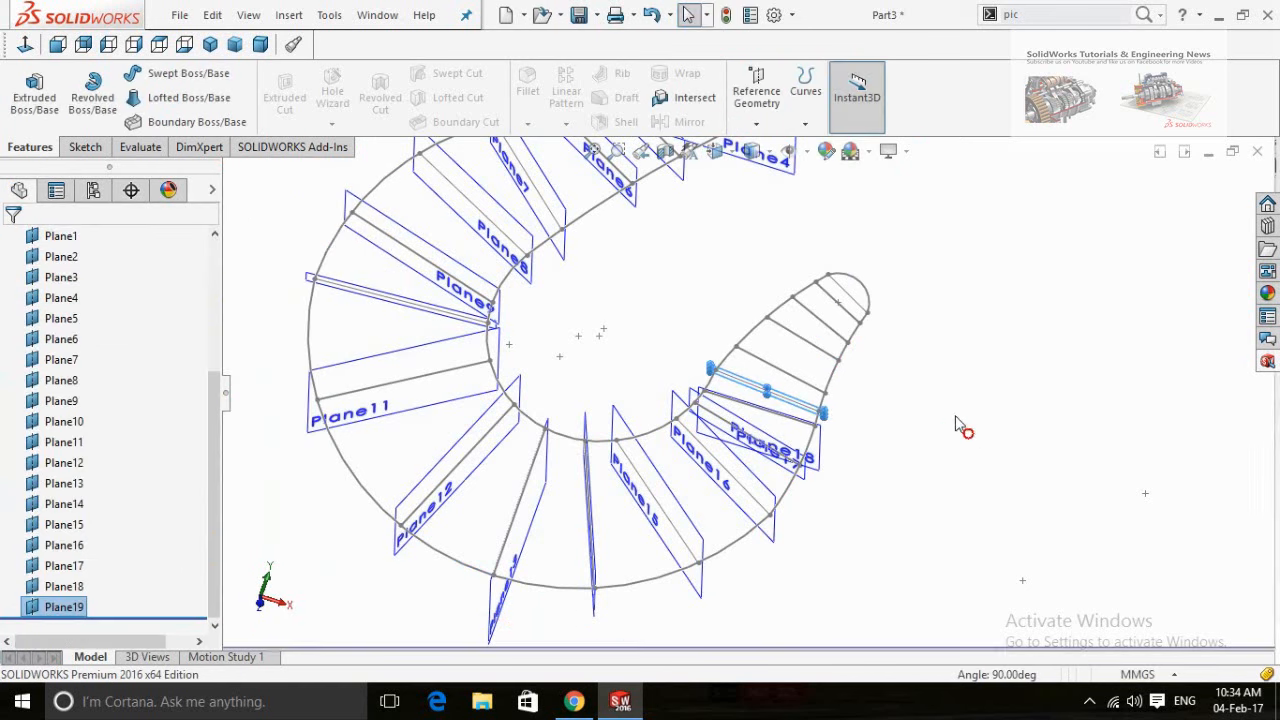
- Create a reference plane perpendicular to the Front Plane through the cross-line directly above Plane19, toward the hook's tip
click(756, 95)
click(775, 160)
click(232, 172)
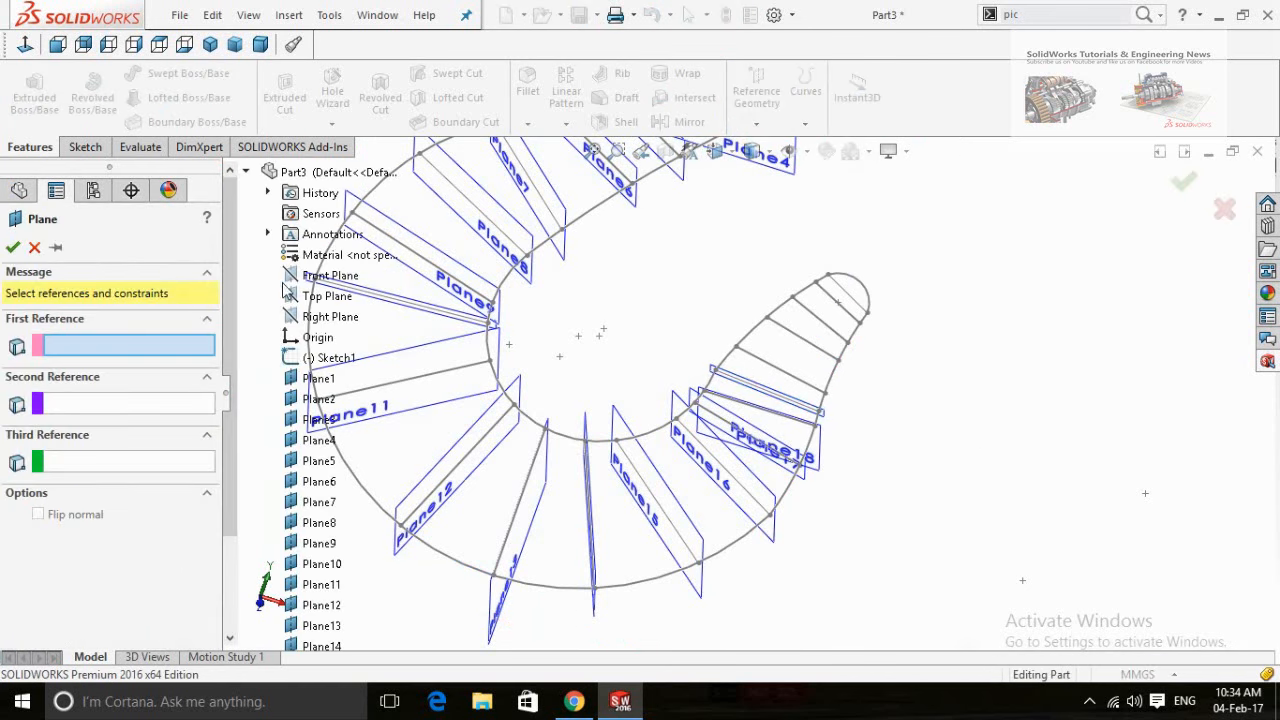
click(290, 277)
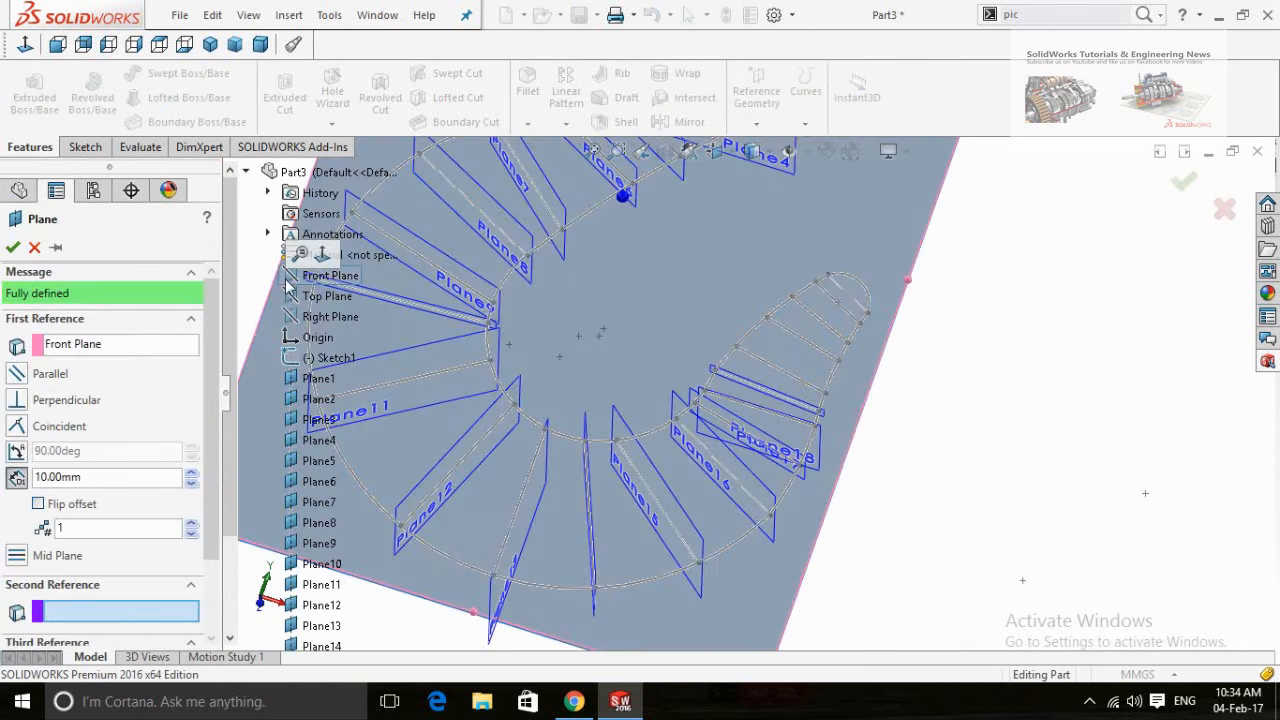
click(790, 383)
click(12, 247)
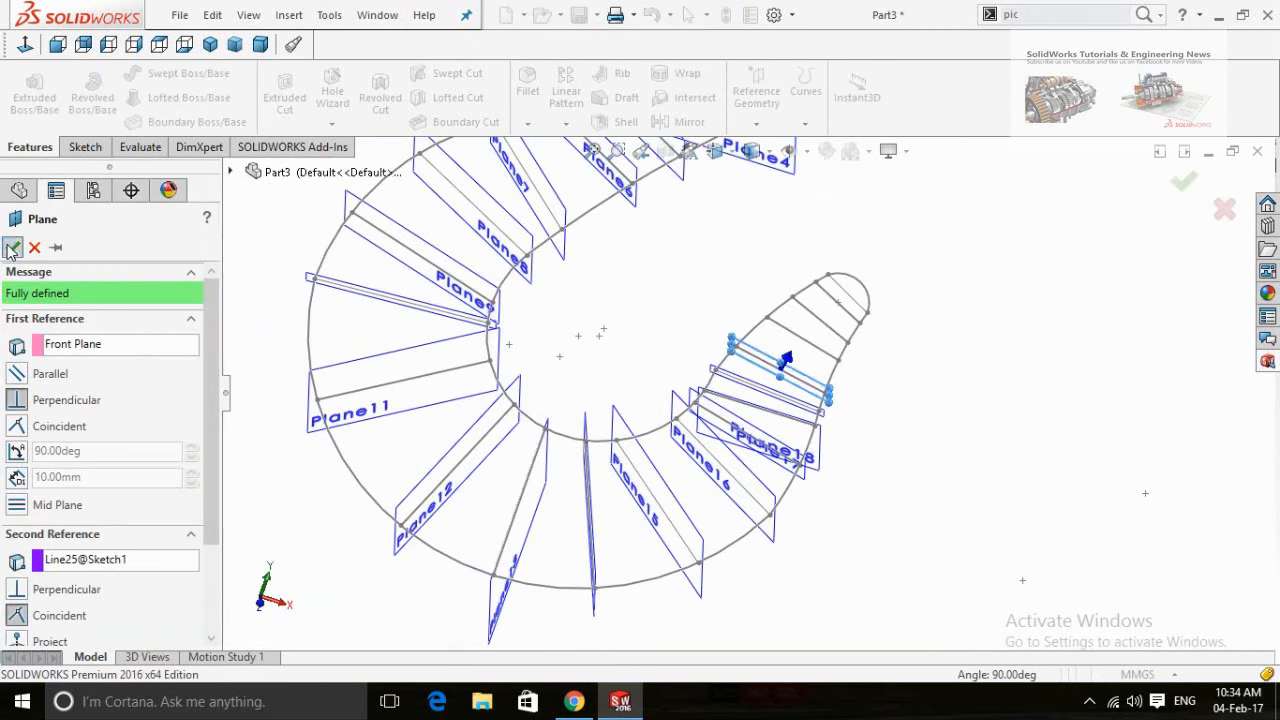
- Create a reference plane perpendicular to the Front Plane through the cross-line directly above Plane20, toward the hook's tip
click(756, 95)
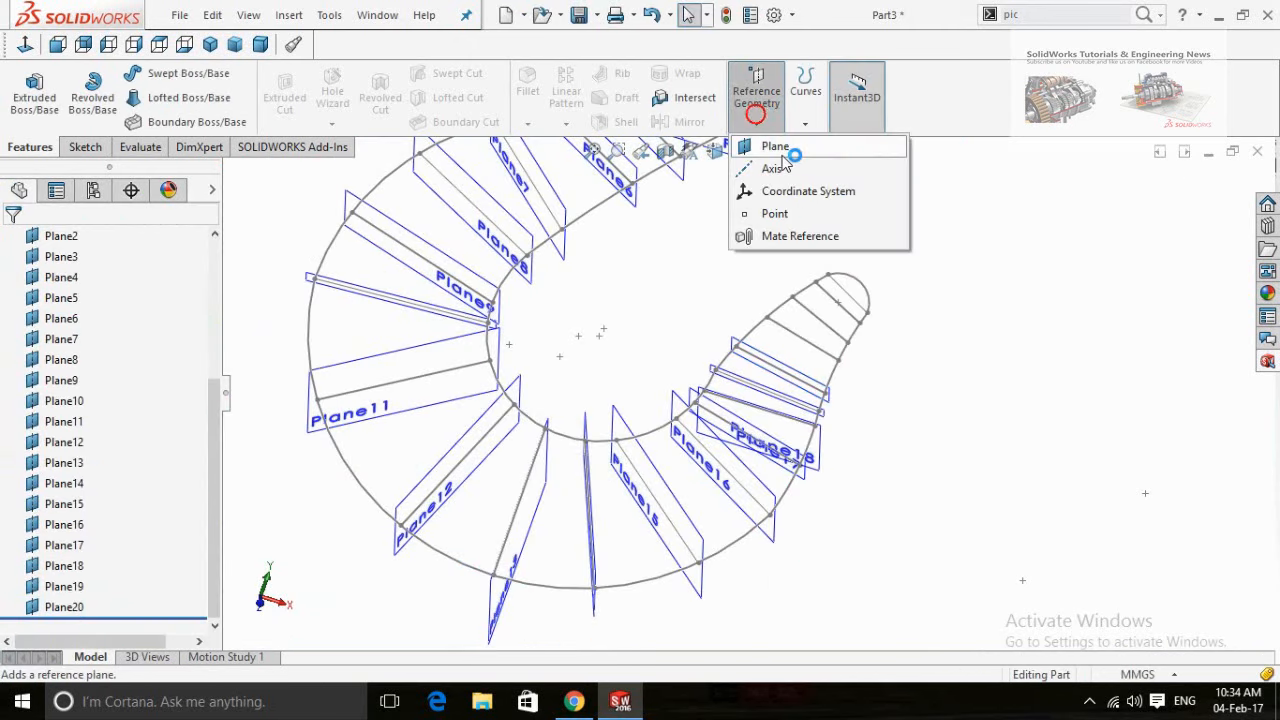
click(785, 157)
click(232, 172)
click(330, 276)
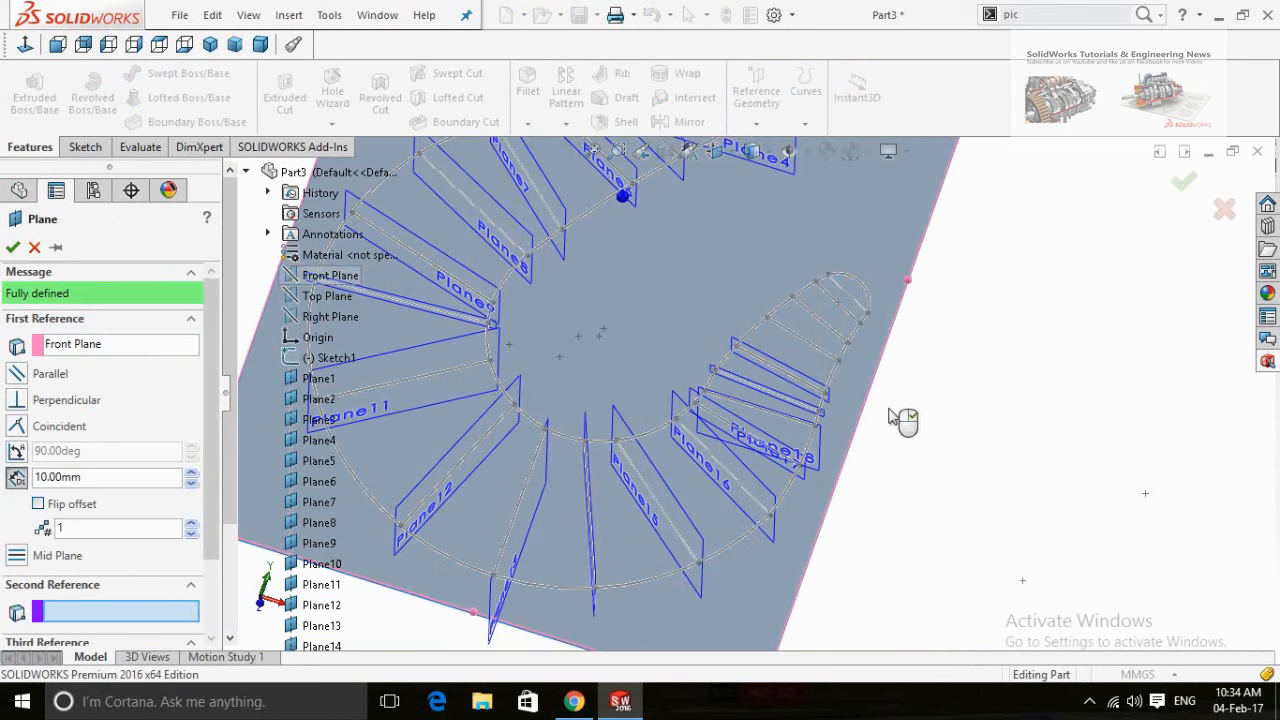
click(808, 332)
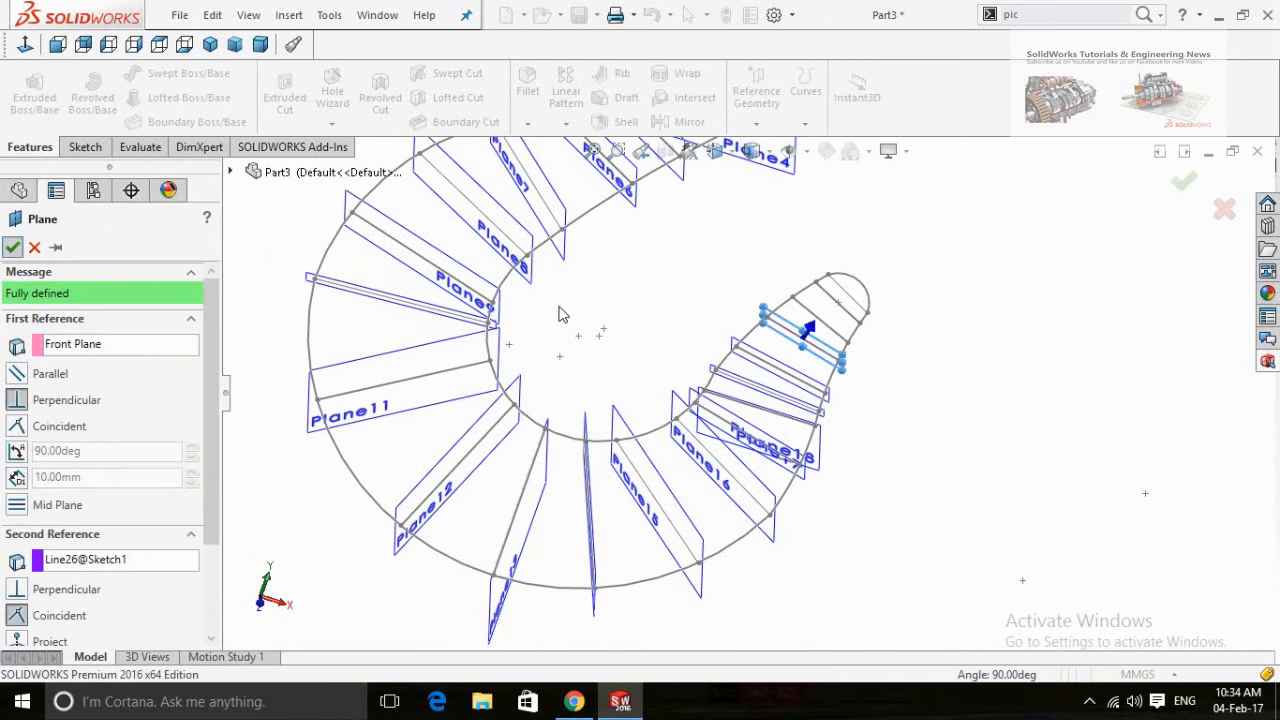
- Create a reference plane perpendicular to the Front Plane through the third-last cross-line near the tip, directly above Plane21
click(756, 97)
click(785, 157)
click(231, 172)
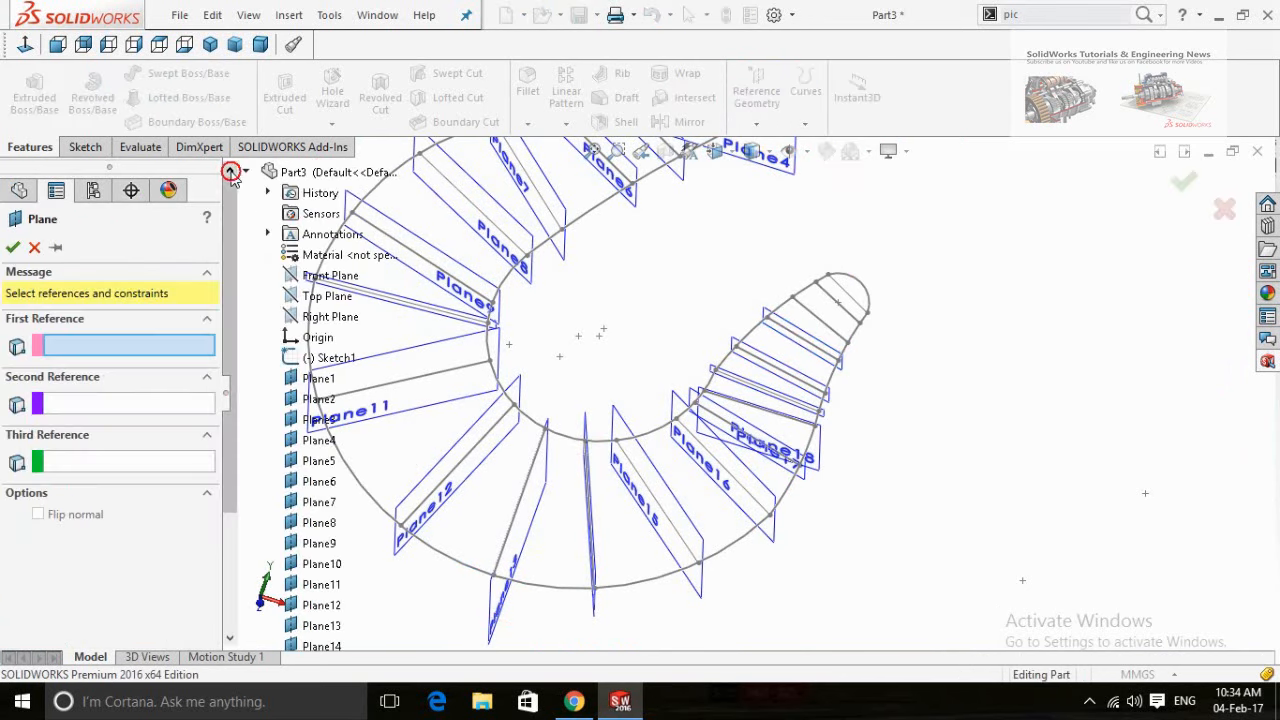
click(300, 277)
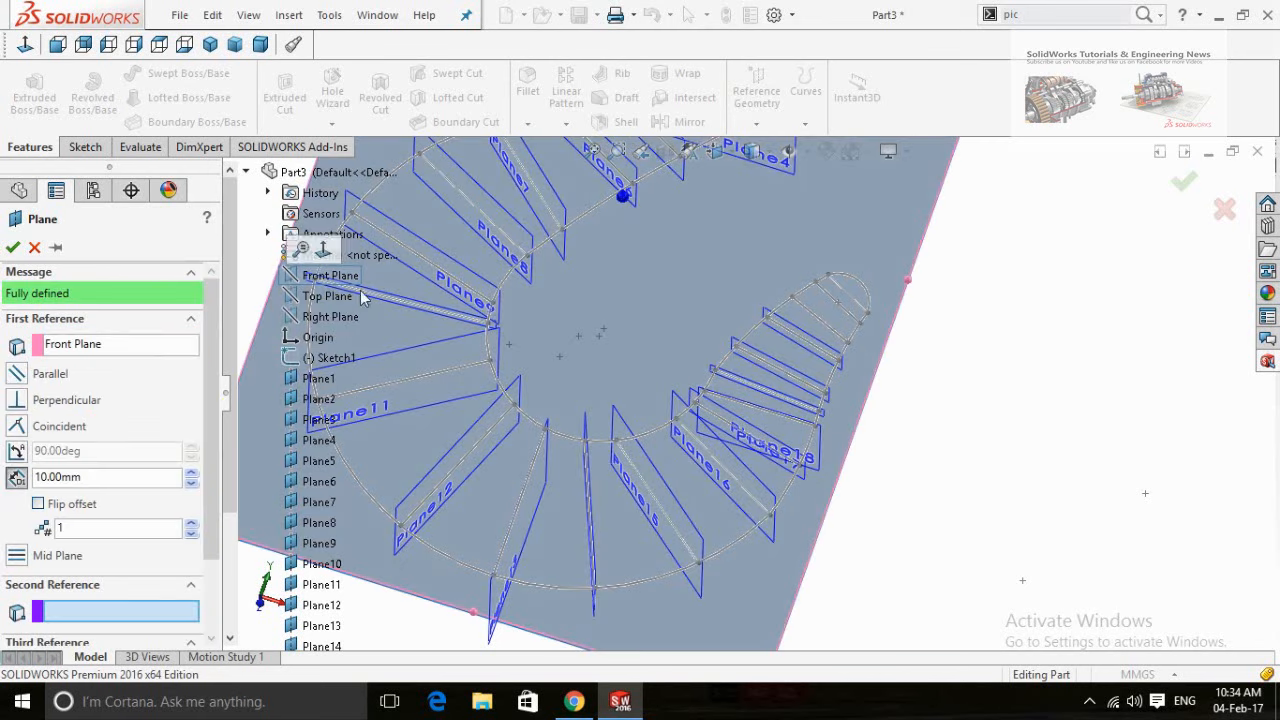
click(833, 333)
click(12, 247)
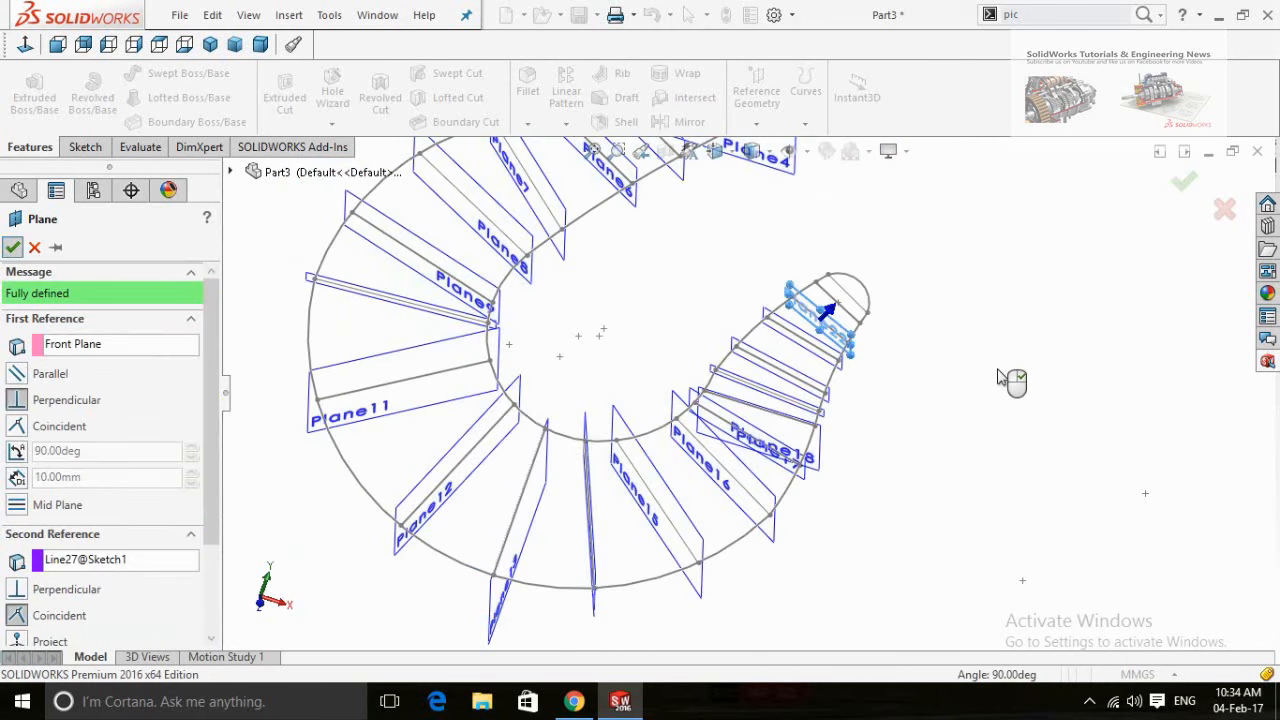
- Create a reference plane perpendicular to the Front Plane through the second-last cross-line near the tip, directly above Plane22
click(758, 98)
click(770, 146)
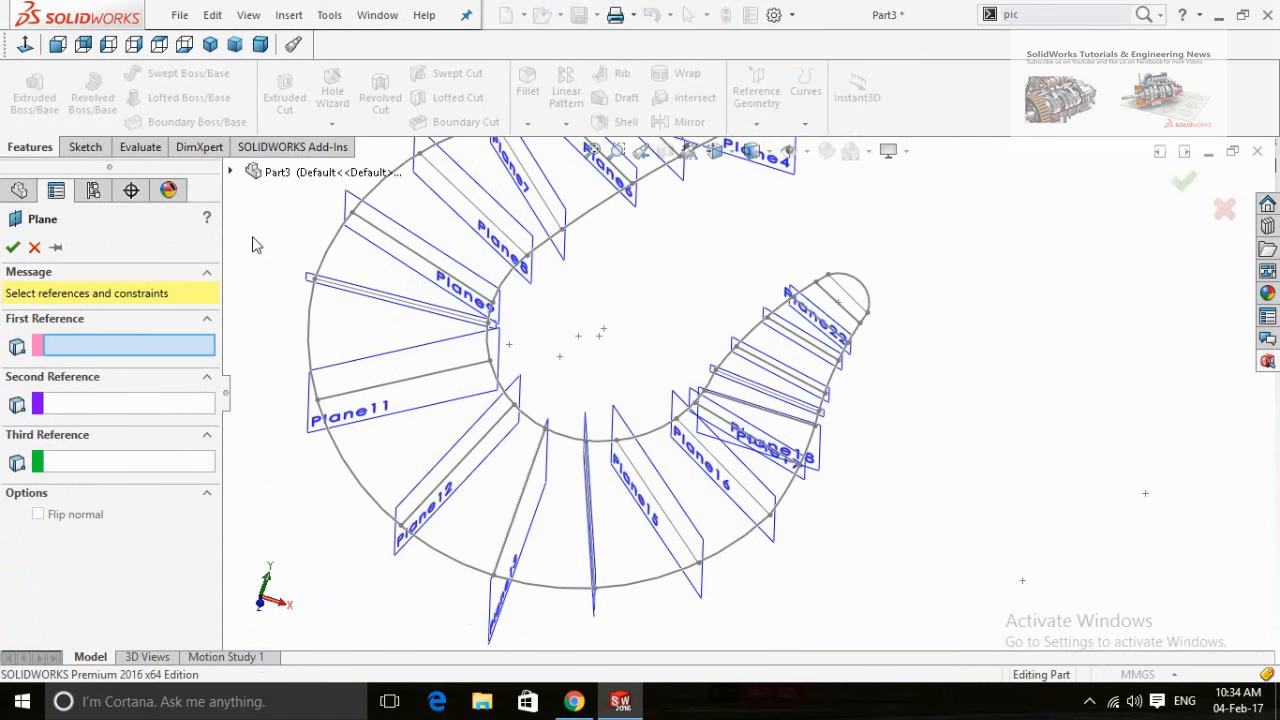
click(246, 172)
click(918, 296)
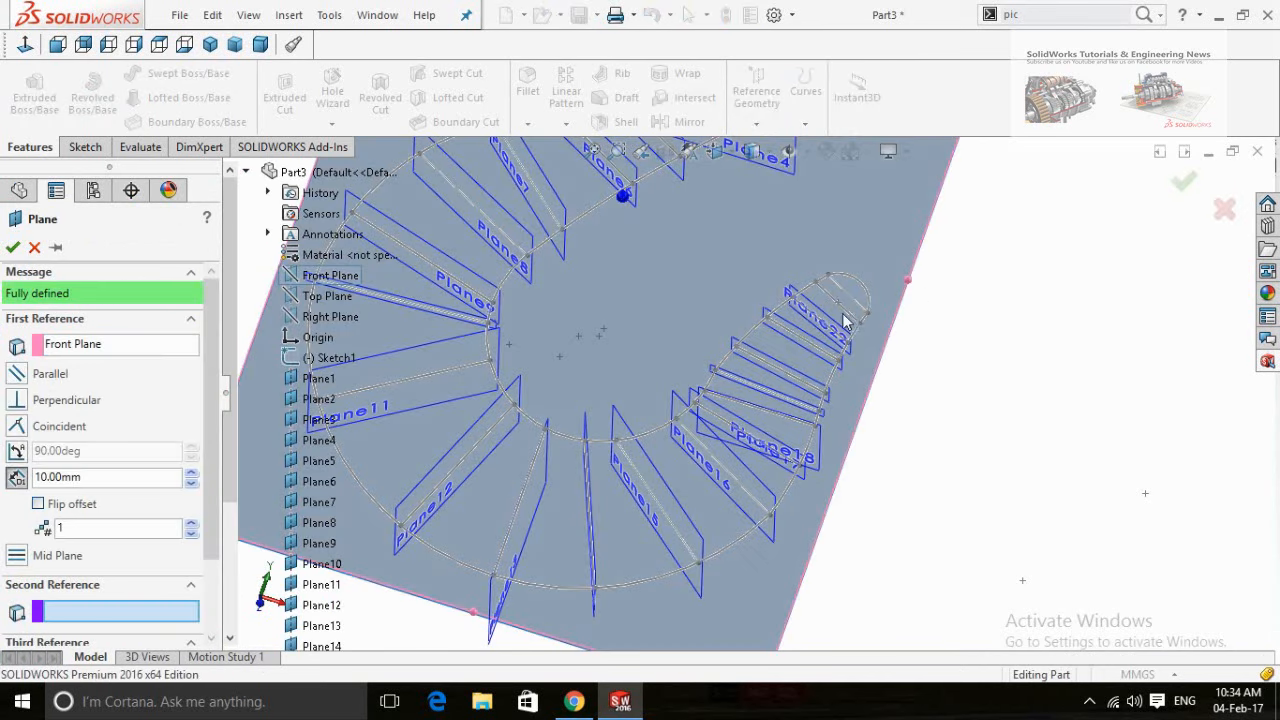
click(852, 318)
click(12, 247)
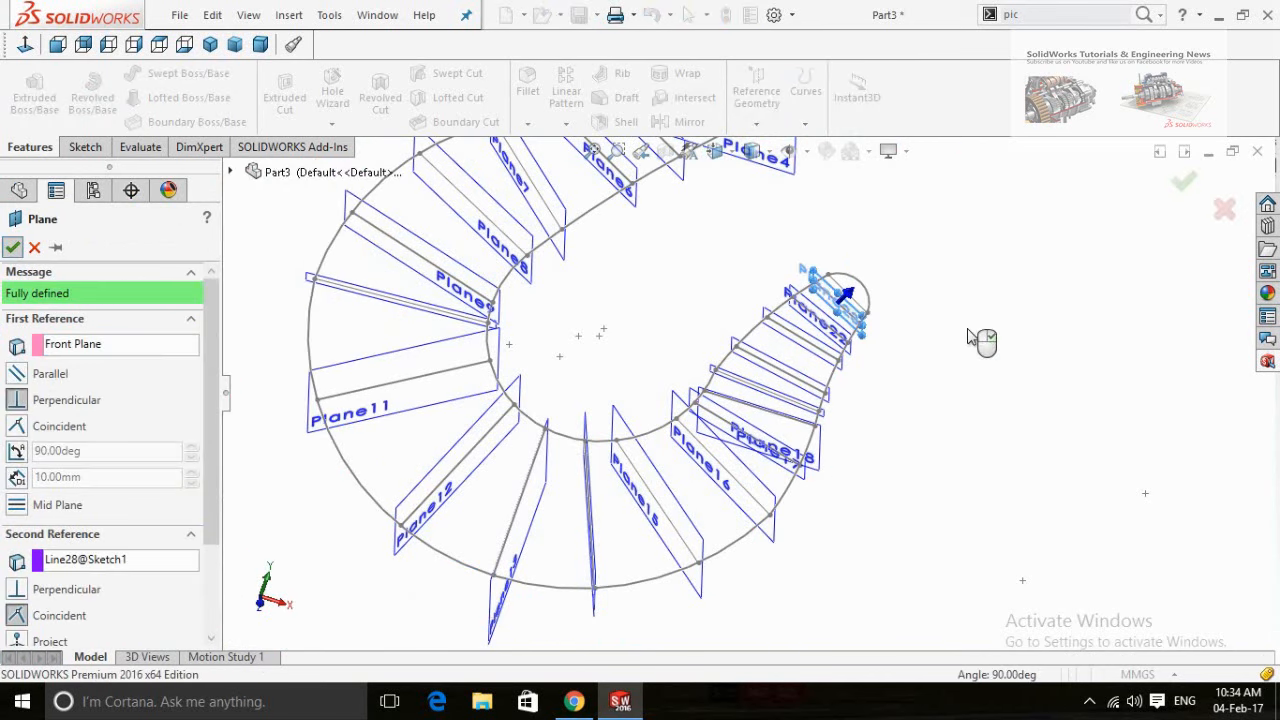
- Create a reference plane perpendicular to the Front Plane through the last cross-line, at the base of the hook's rounded tip
click(758, 98)
click(770, 146)
click(246, 172)
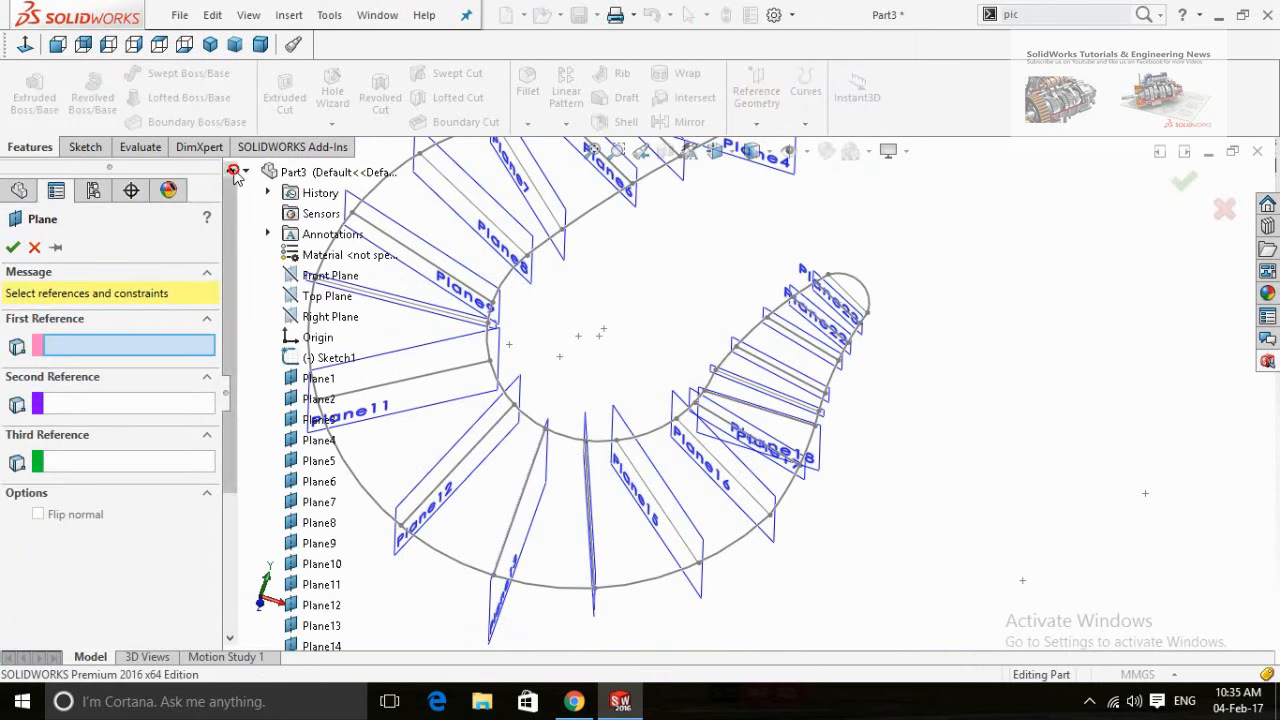
click(288, 275)
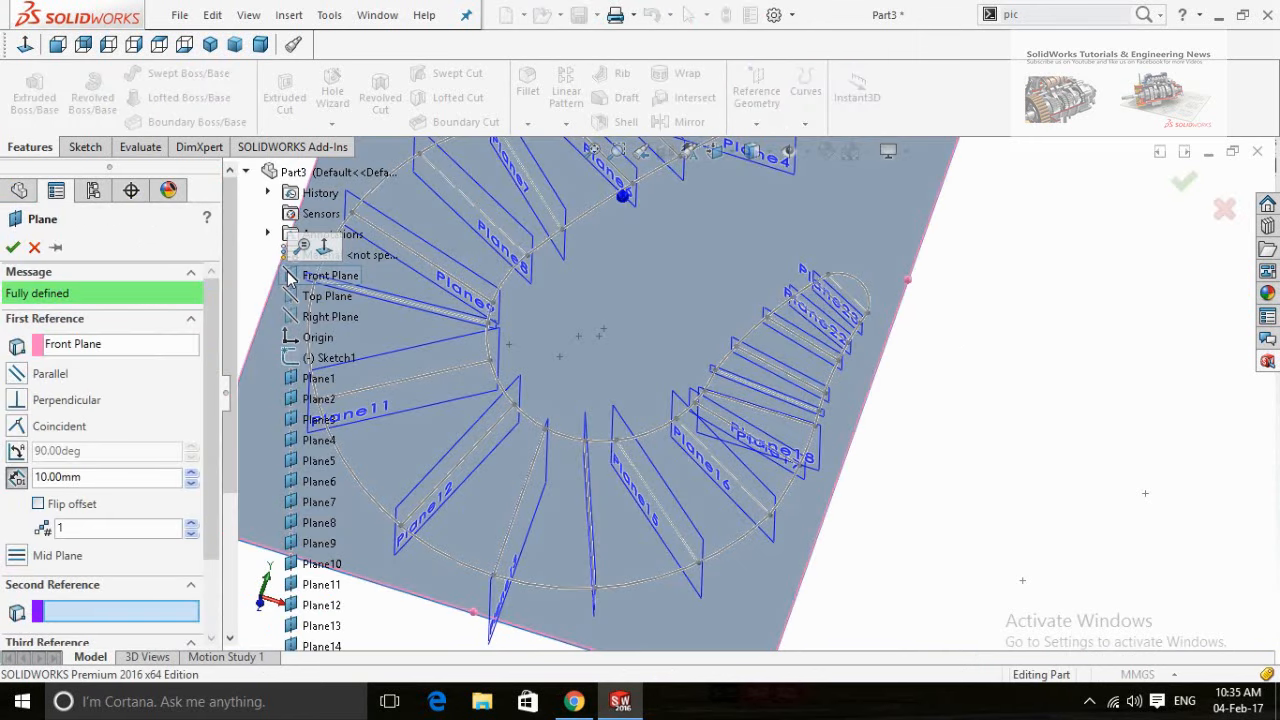
click(862, 308)
click(12, 250)
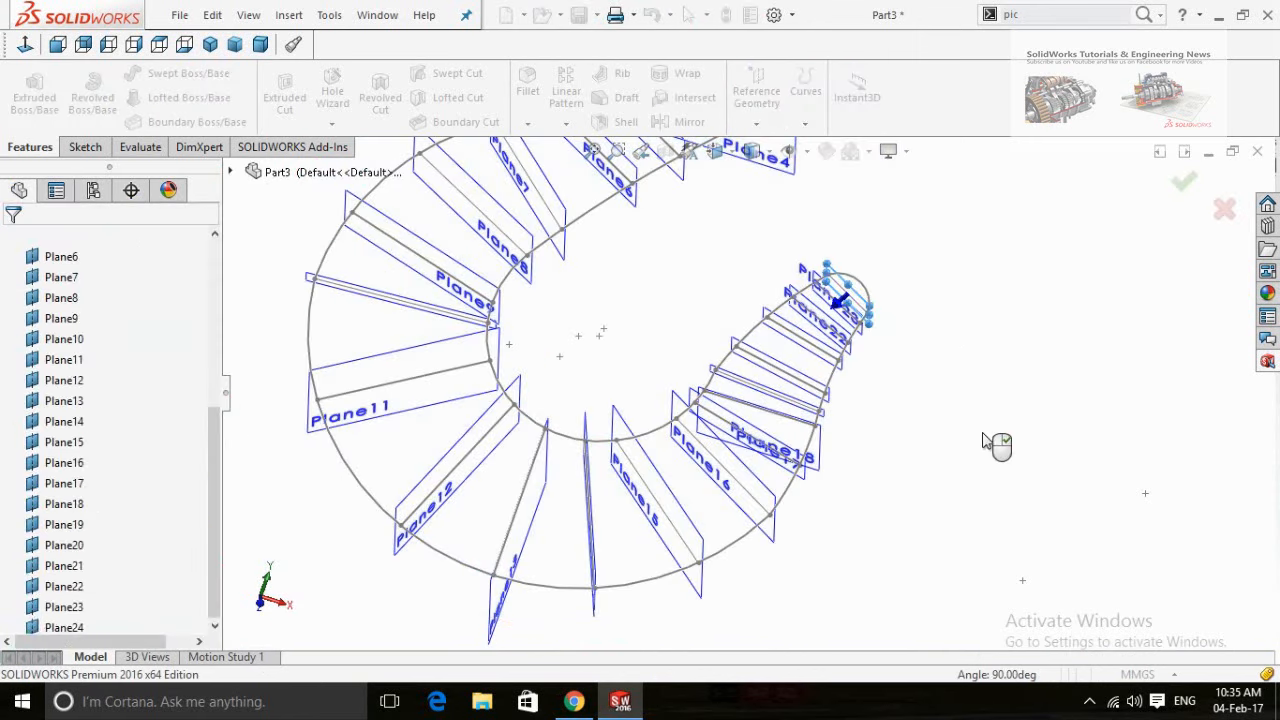
- Sketch a circle on Plane1 from the midpoint of the shank's top line to its endpoint, about 250 mm in diameter, and hide Plane1
scroll(986, 409, up, 5)
middle_drag(986, 409, 786, 502)
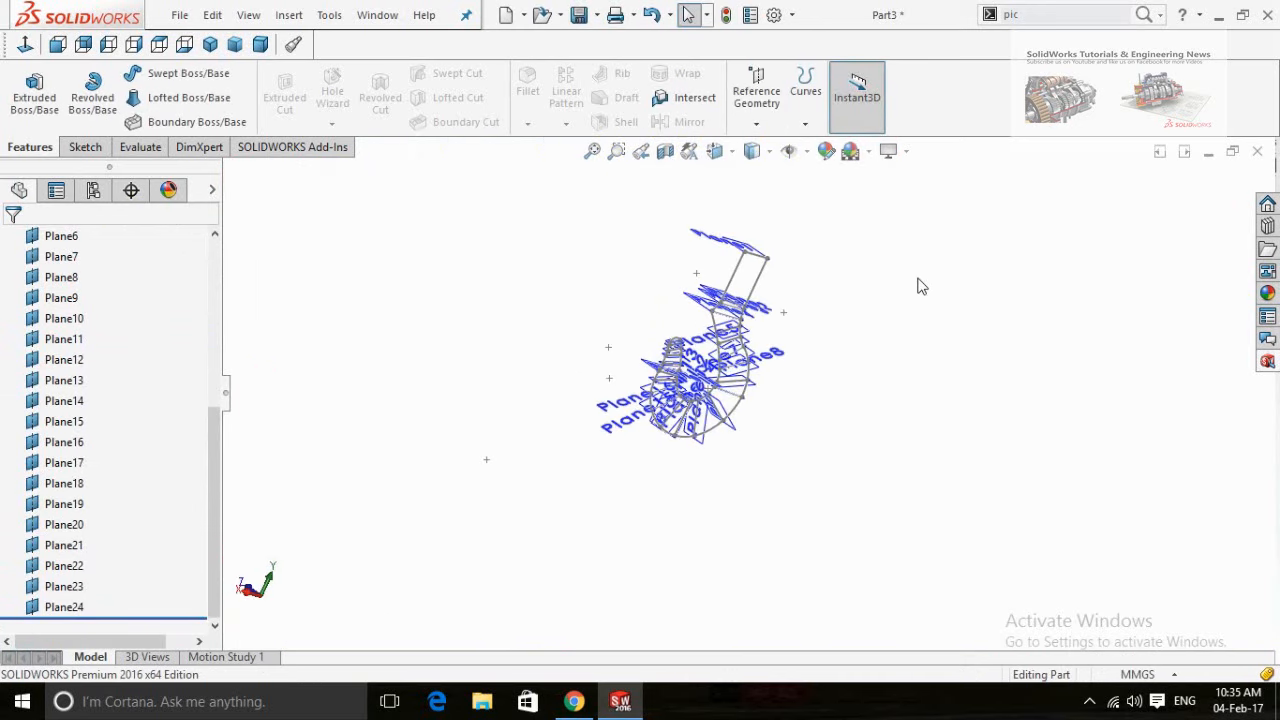
middle_drag(836, 216, 791, 317)
scroll(748, 283, down, 3)
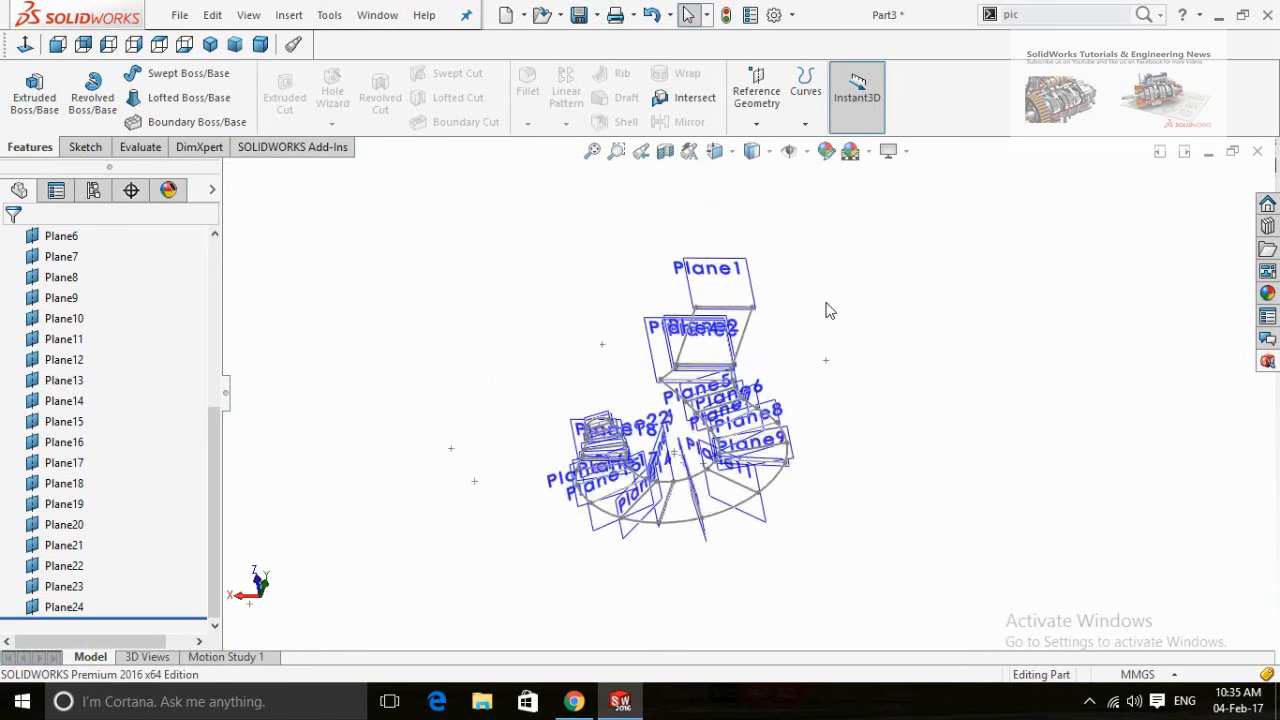
scroll(755, 282, down, 3)
scroll(660, 343, down, 3)
click(734, 259)
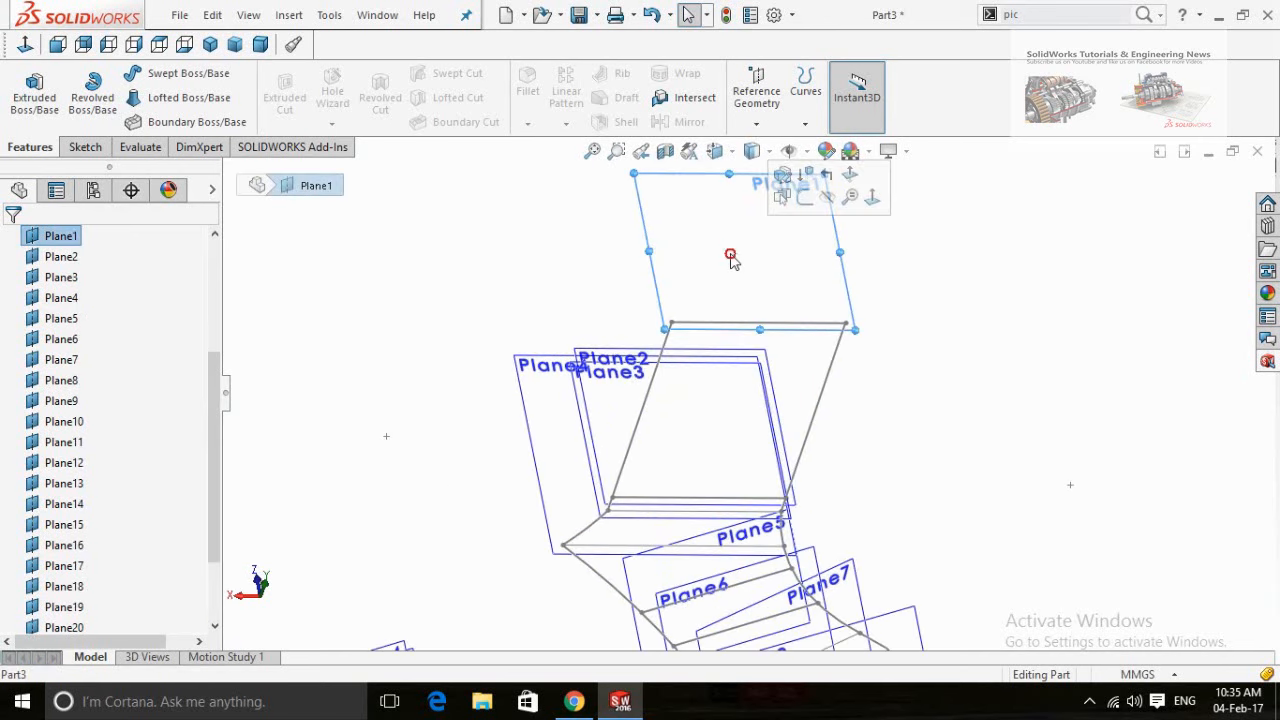
click(806, 198)
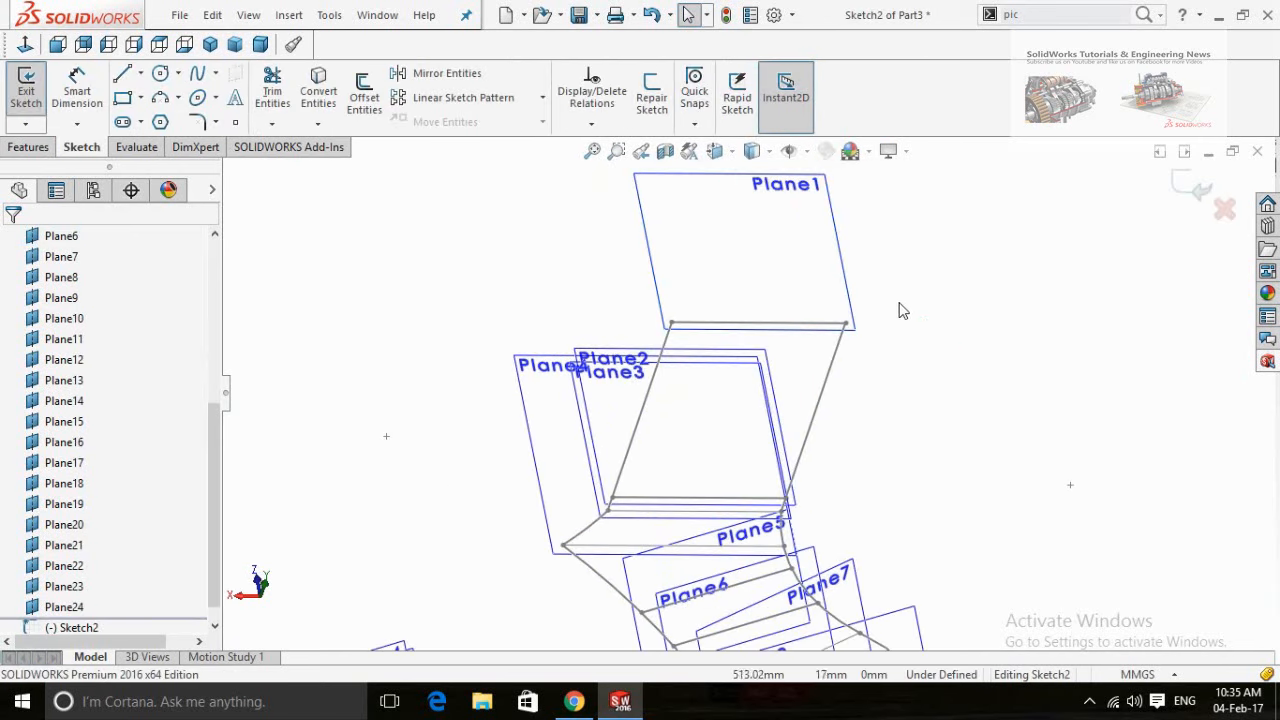
click(159, 76)
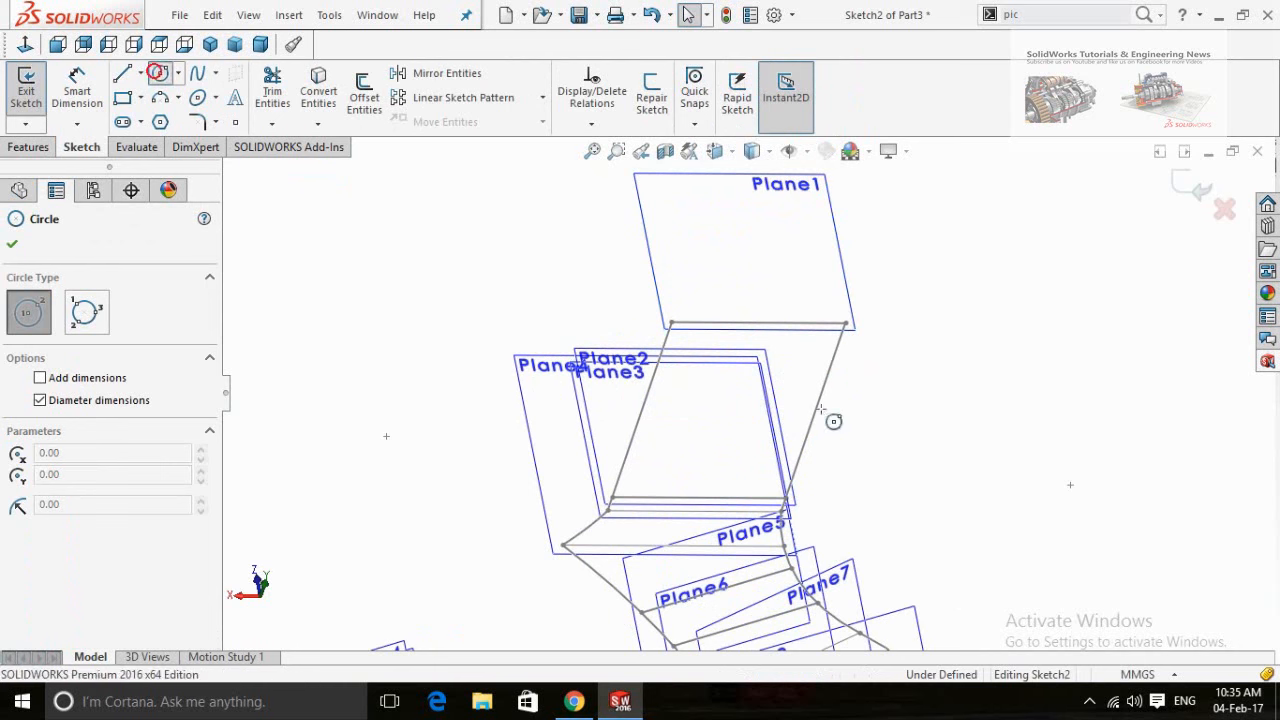
click(757, 323)
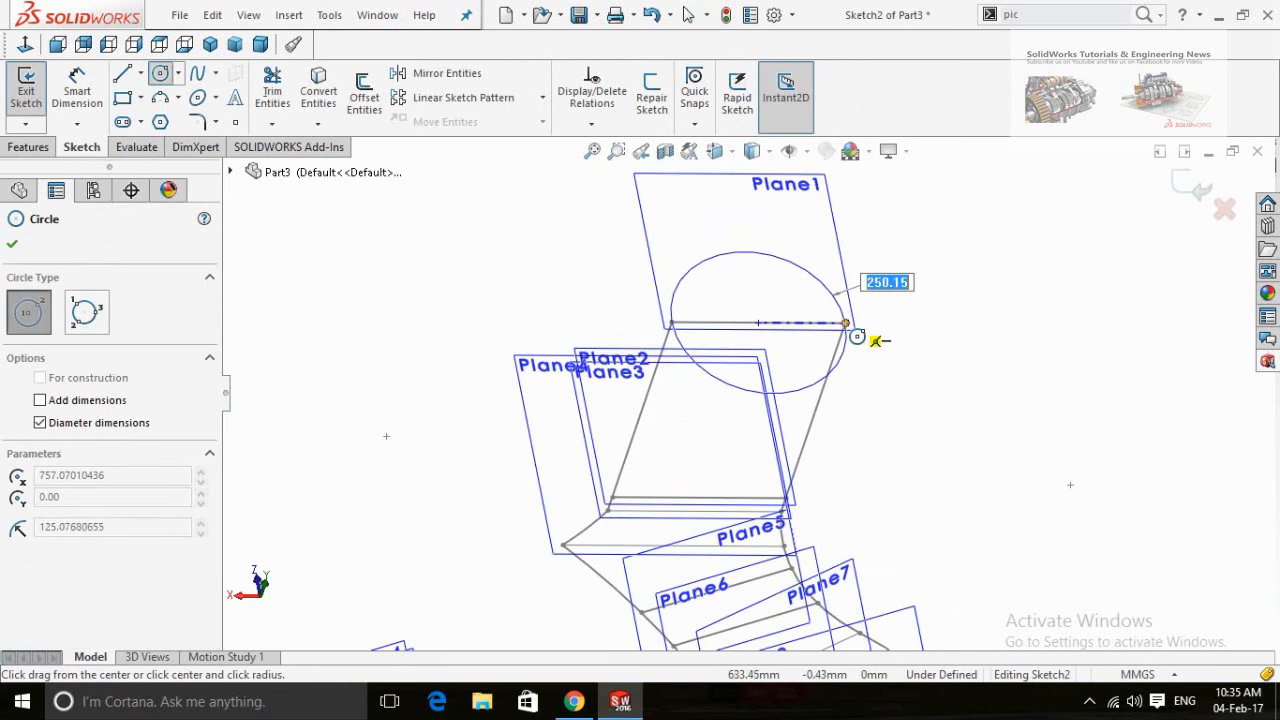
click(846, 324)
click(1193, 178)
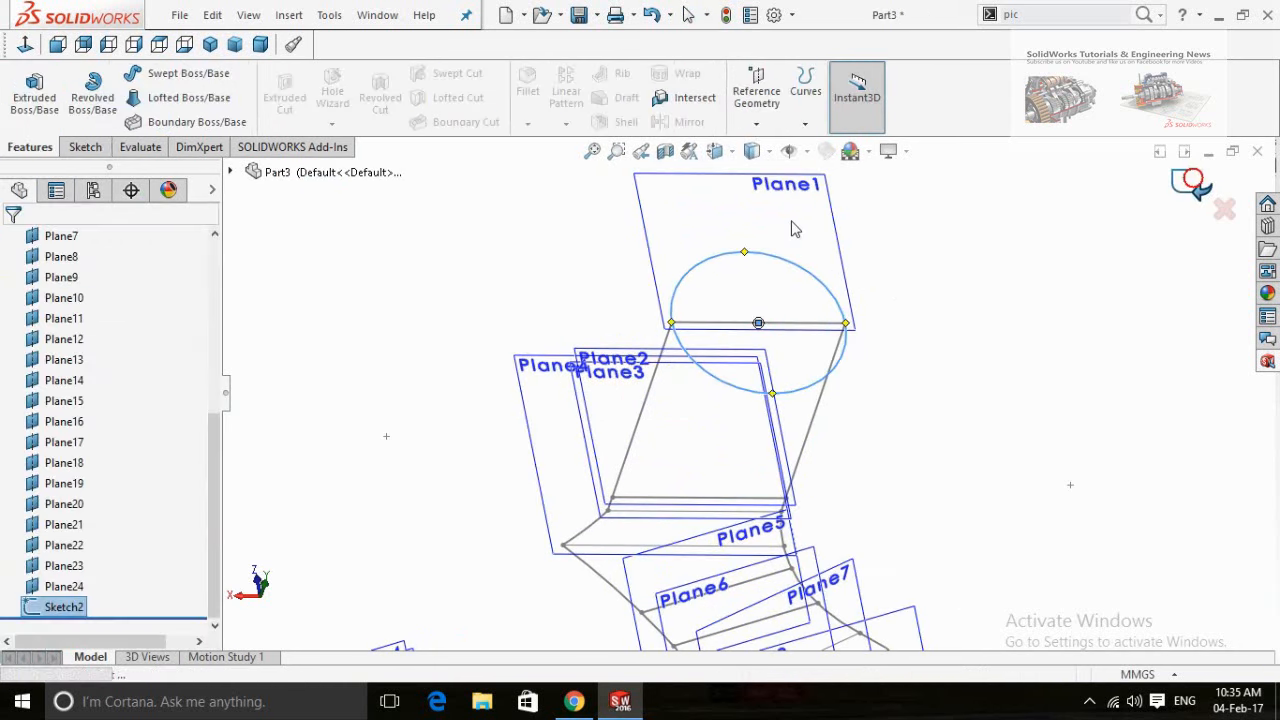
click(793, 225)
click(886, 166)
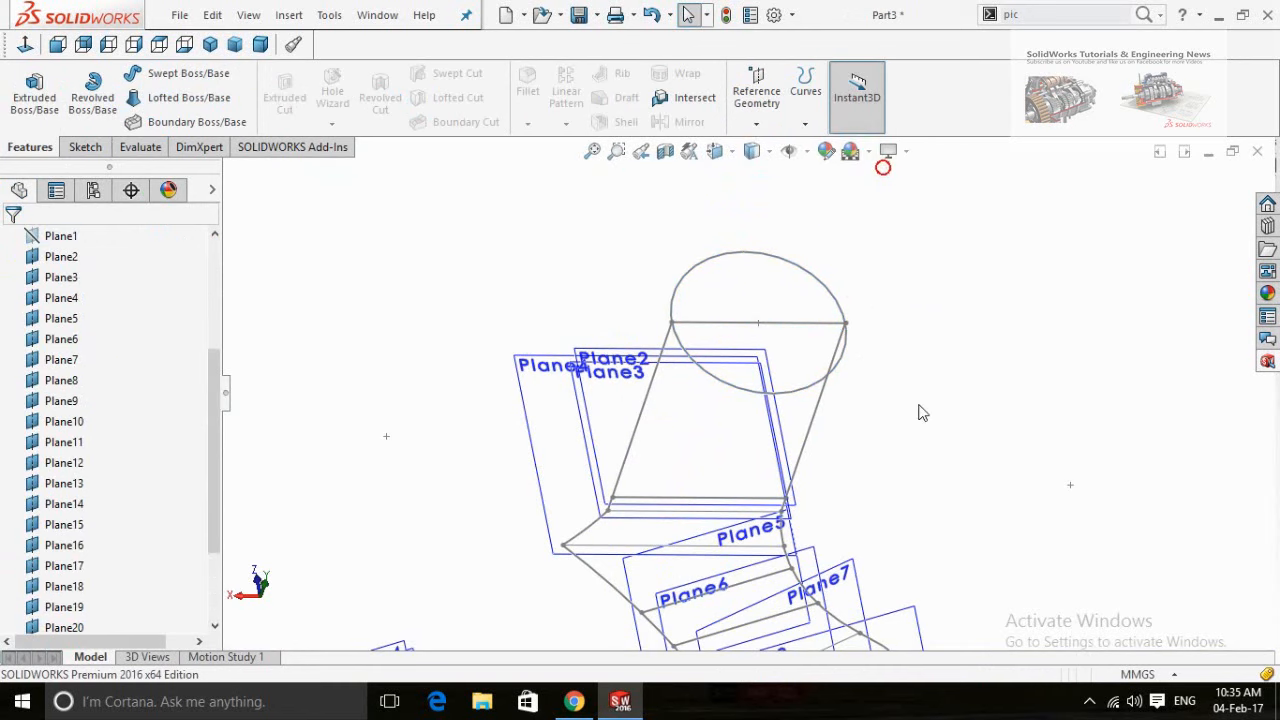
- Sketch a circle on Plane2 from the midpoint of the shank's lower cross-line to its endpoint, and hide Plane2
middle_drag(915, 340, 884, 356)
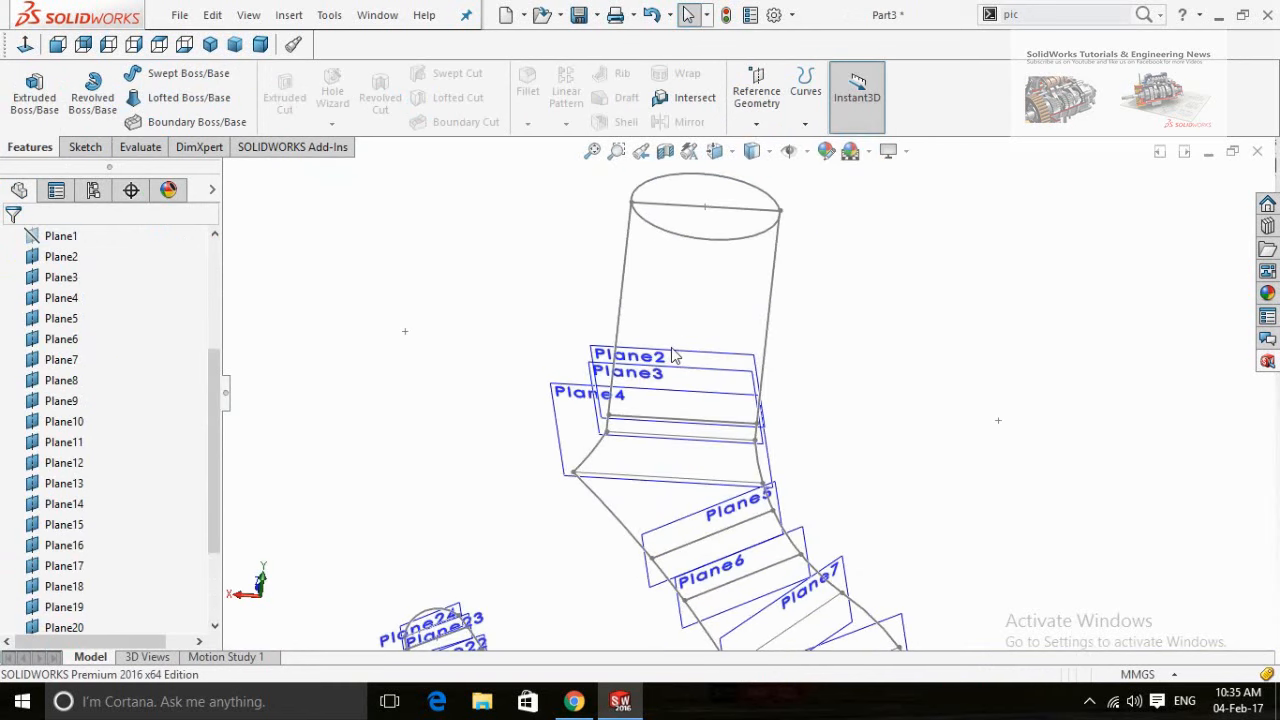
scroll(700, 391, down, 5)
click(700, 391)
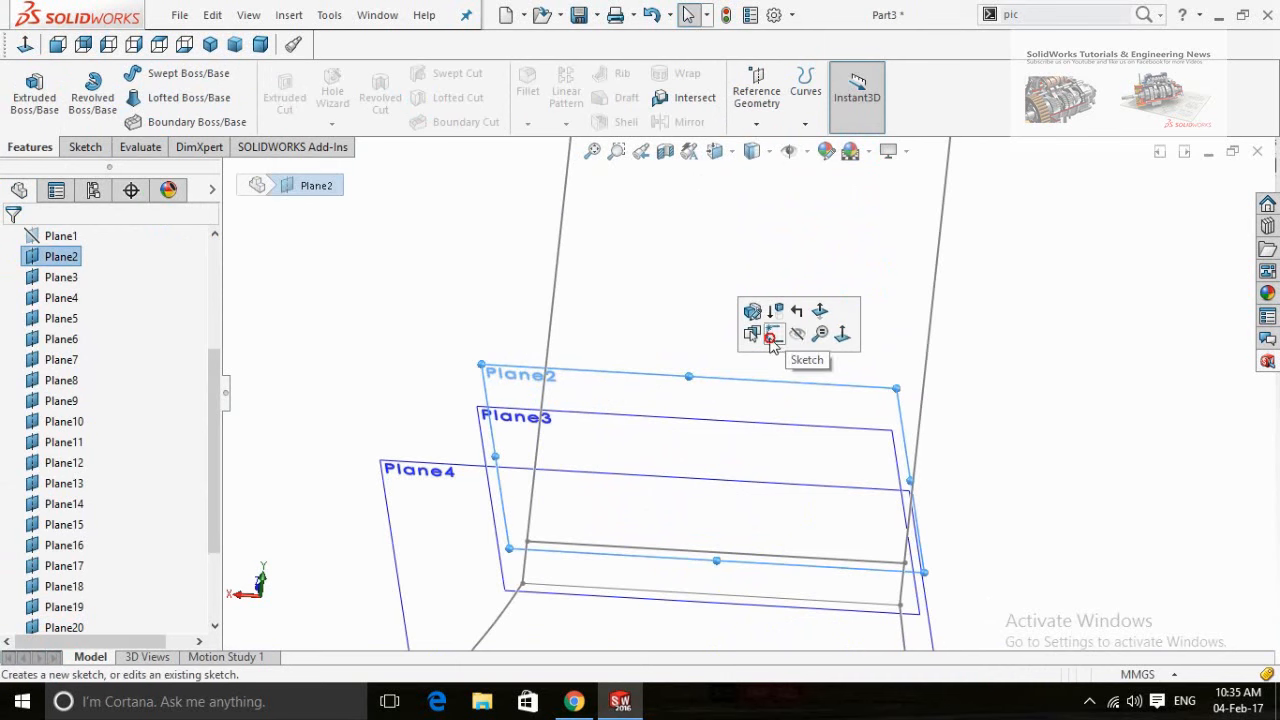
click(772, 336)
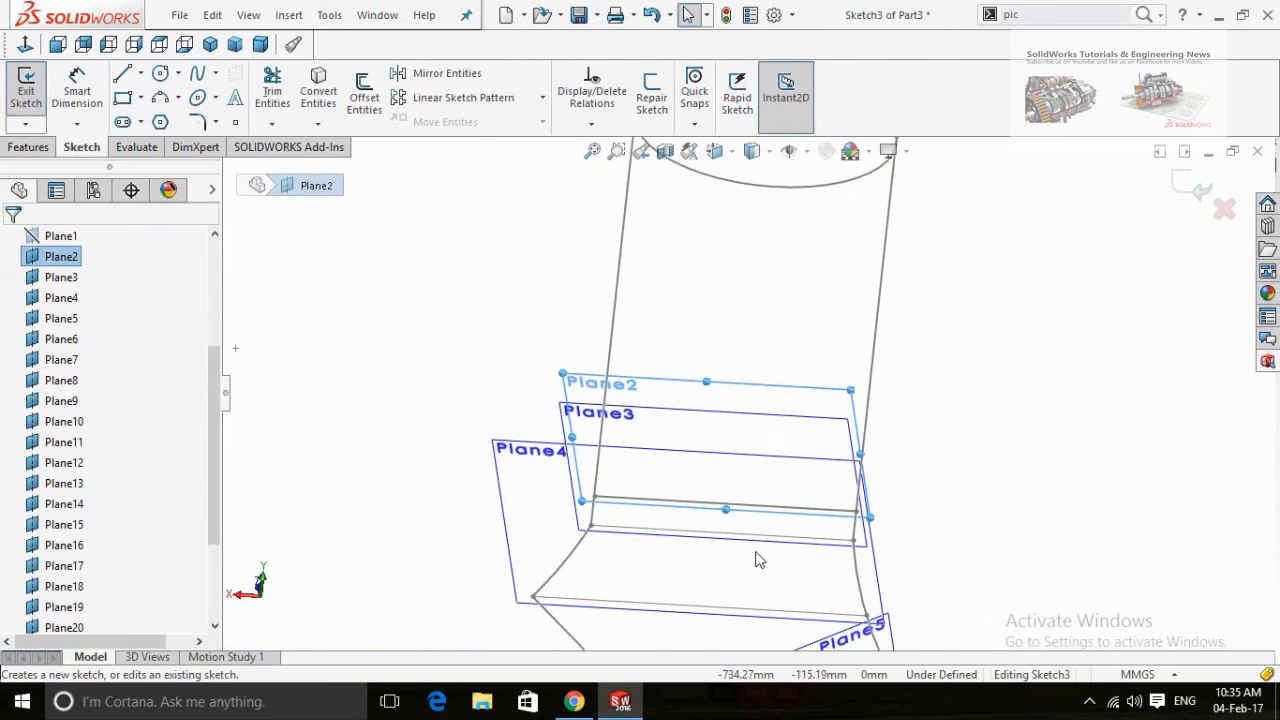
click(1171, 472)
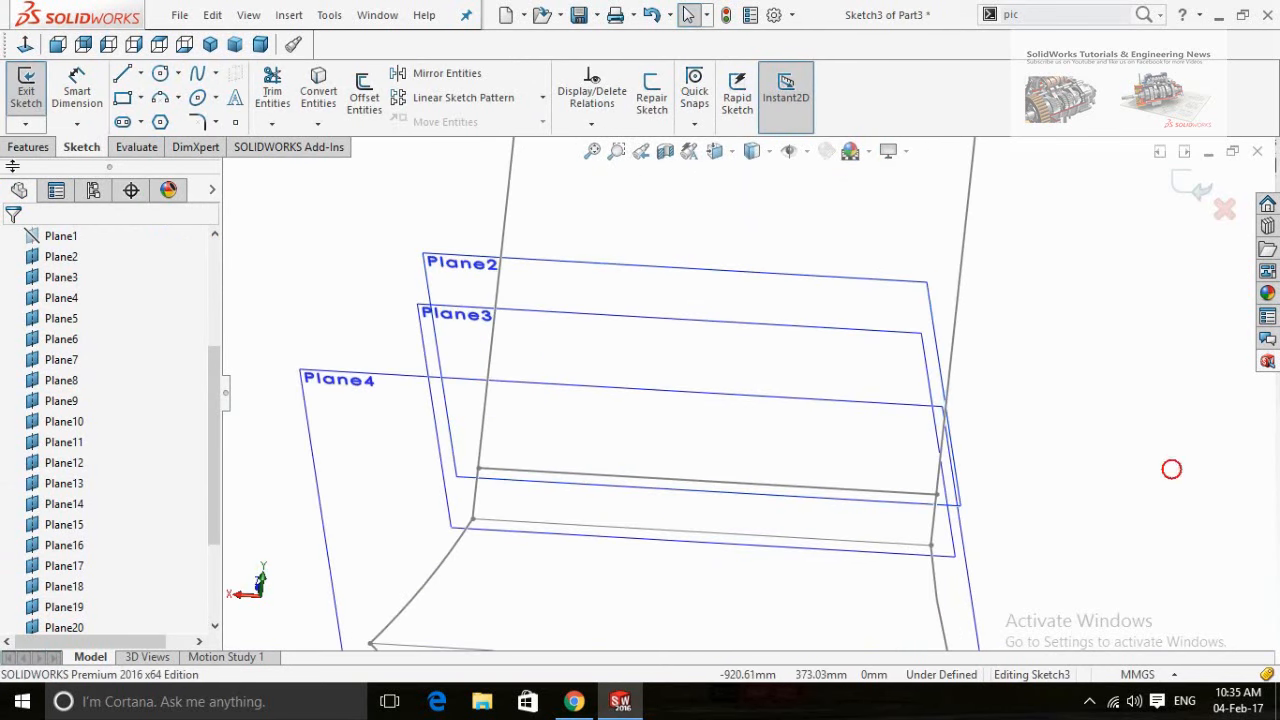
click(160, 75)
click(706, 482)
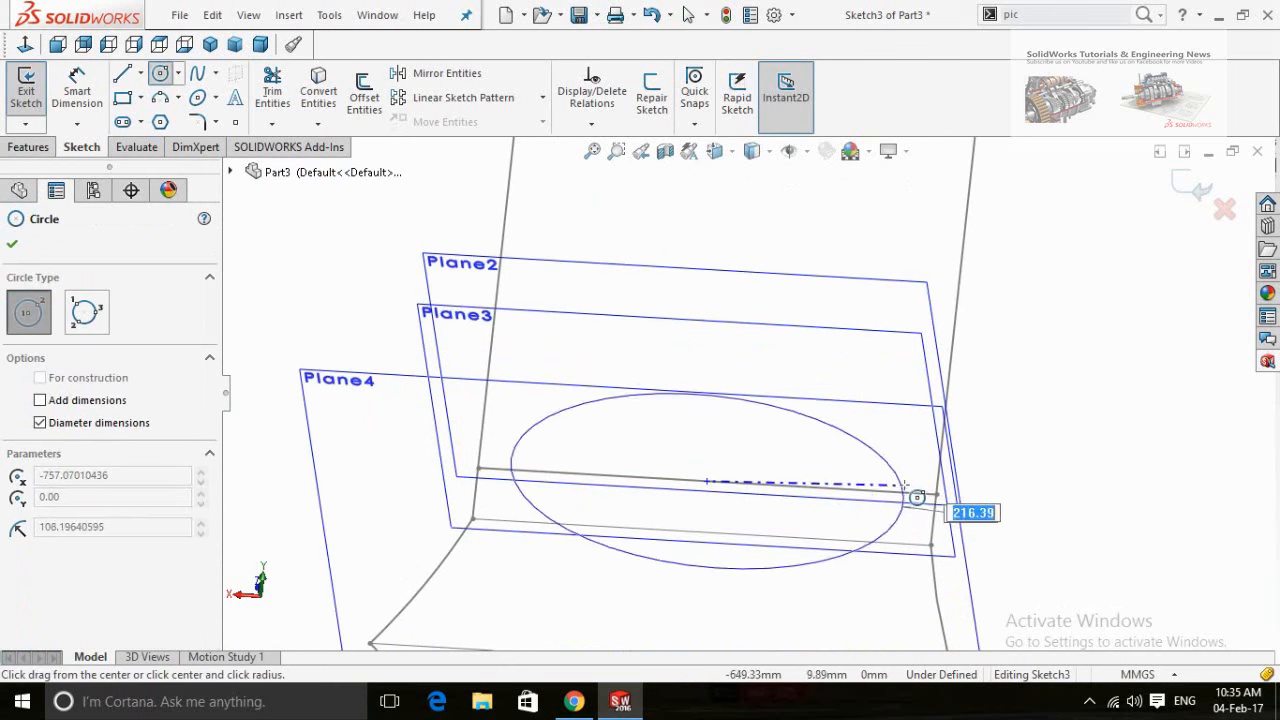
click(945, 504)
click(1192, 182)
click(855, 300)
click(941, 248)
- Sketch a circle on Plane3 from the midpoint of its cross-line to the line's endpoint, and hide Plane3
click(835, 365)
click(917, 304)
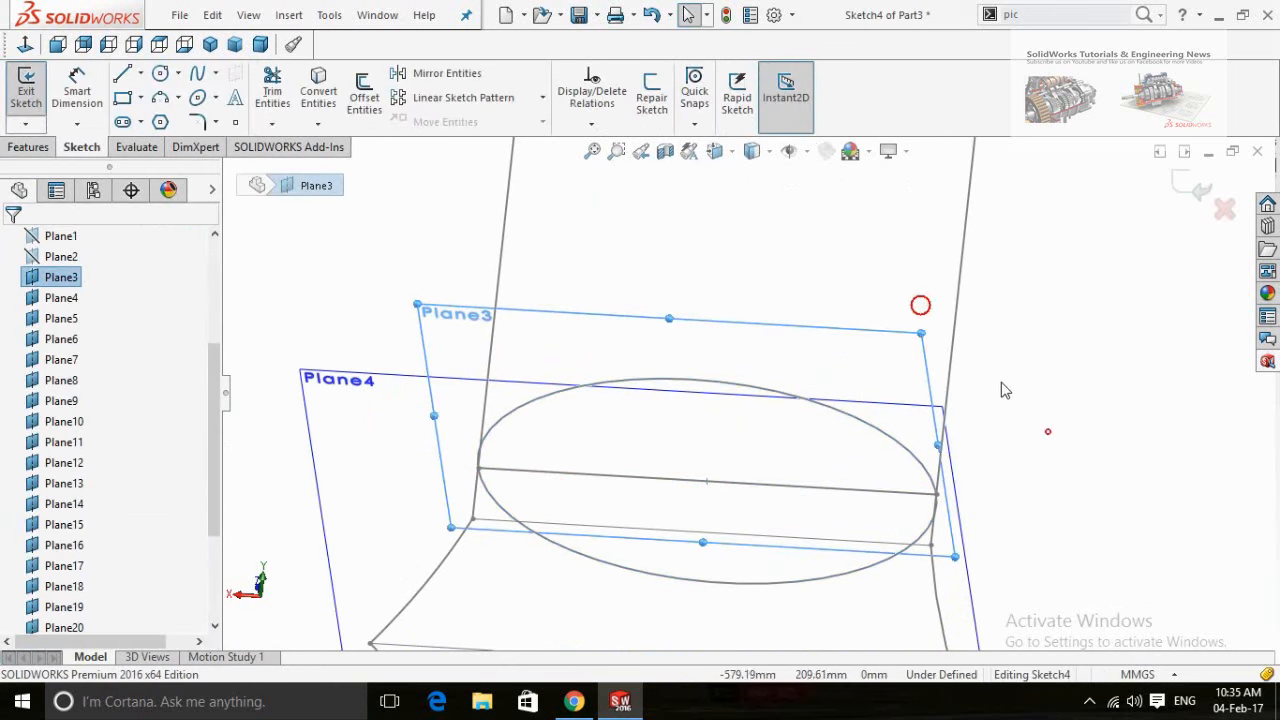
click(1003, 382)
click(162, 74)
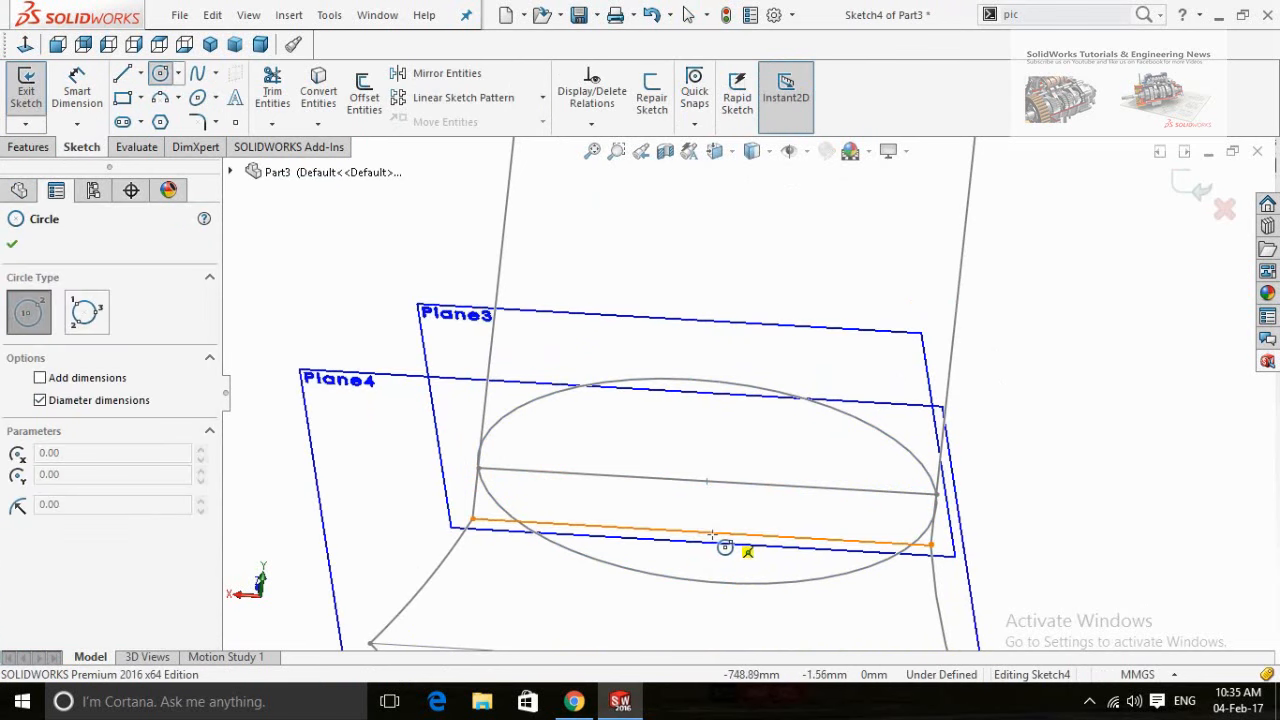
click(704, 535)
click(931, 545)
click(1192, 184)
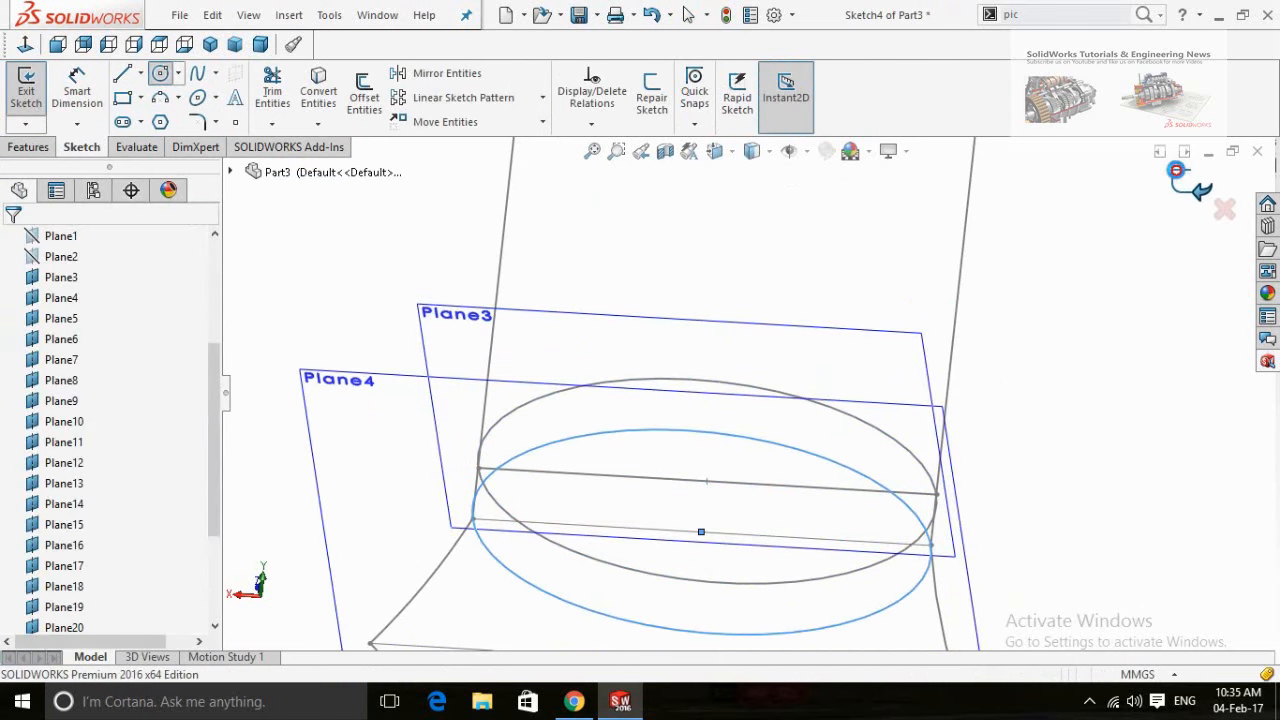
click(804, 327)
click(889, 291)
- Sketch a circle on Plane4 from the midpoint of its cross-line to the line's endpoint, and hide Plane4
middle_drag(1040, 430, 505, 540)
click(600, 438)
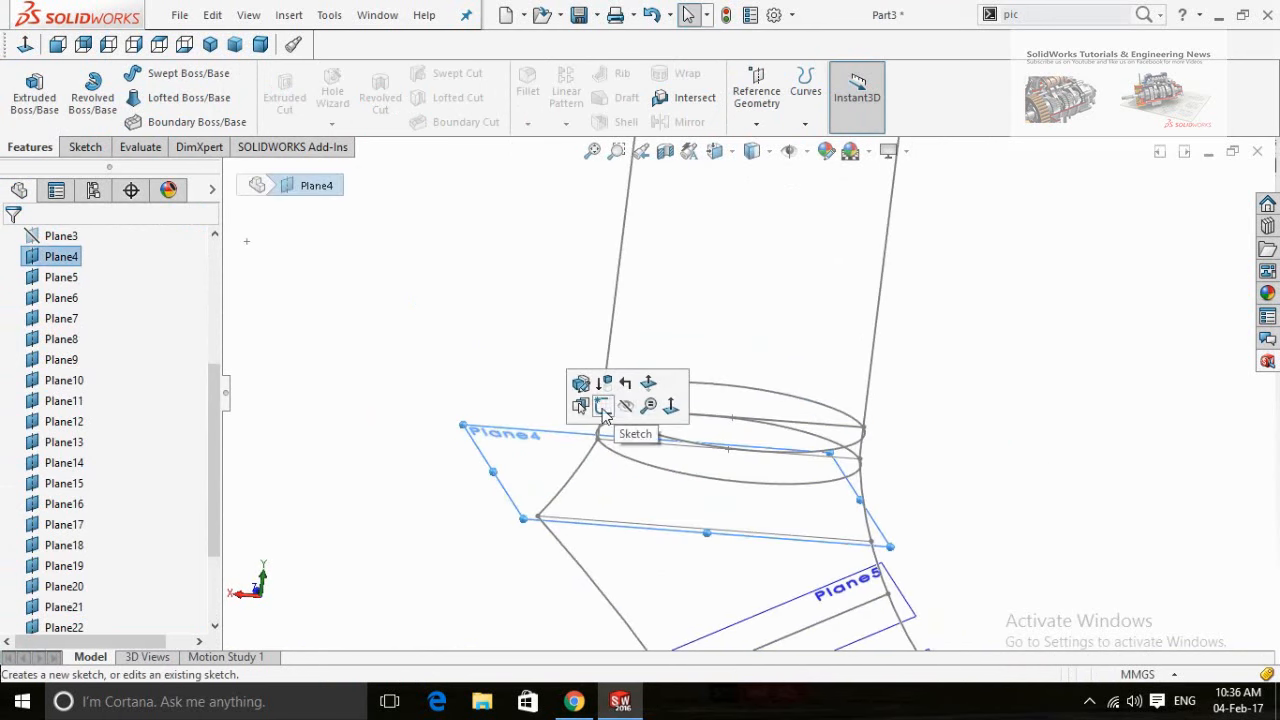
click(602, 406)
click(158, 78)
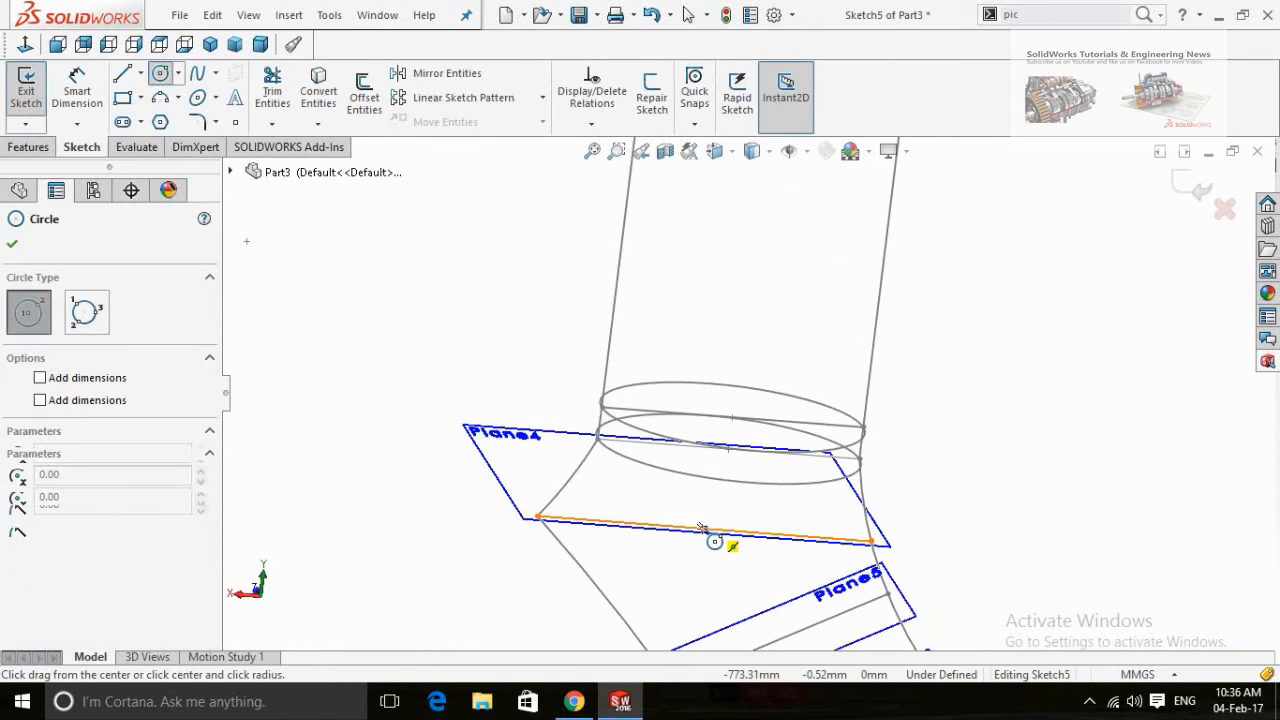
drag(702, 528, 873, 541)
click(872, 543)
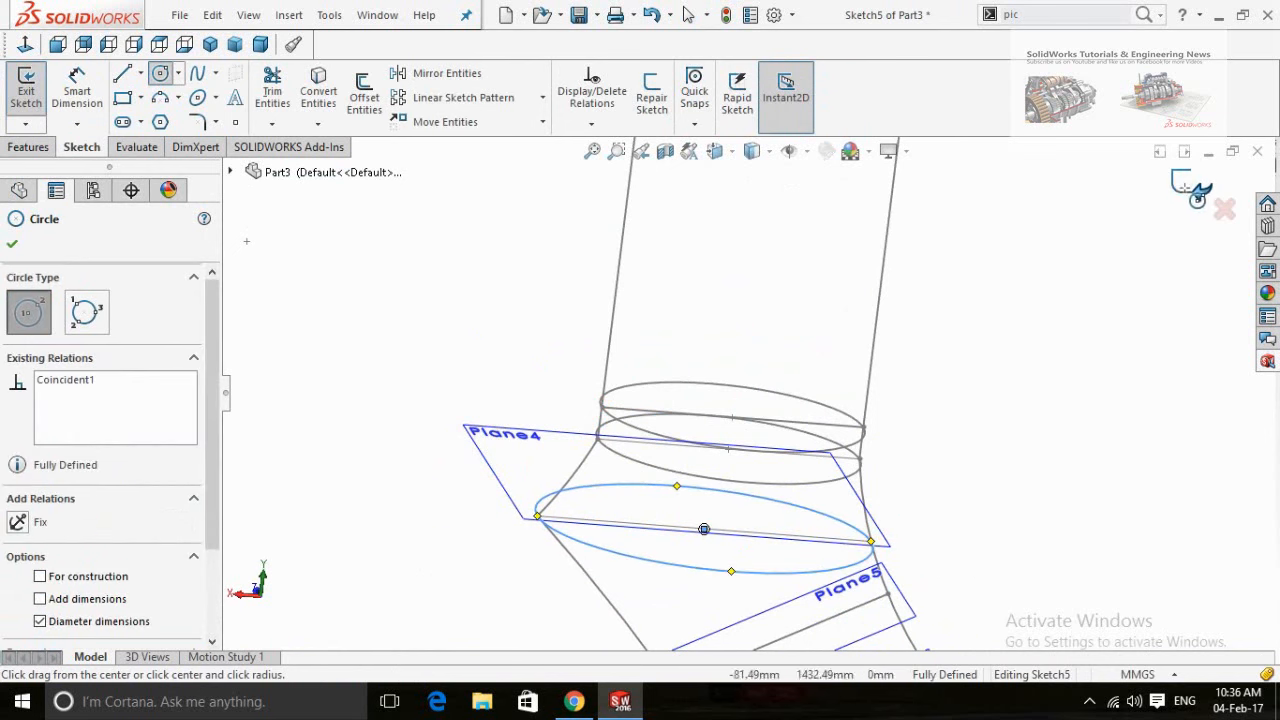
click(1185, 188)
click(508, 442)
click(606, 386)
click(1035, 494)
- Sketch a circle on Plane5 from the midpoint of its cross-line to the line's endpoint, and hide Plane5
scroll(969, 501, up, 2)
scroll(969, 509, down, 3)
click(677, 518)
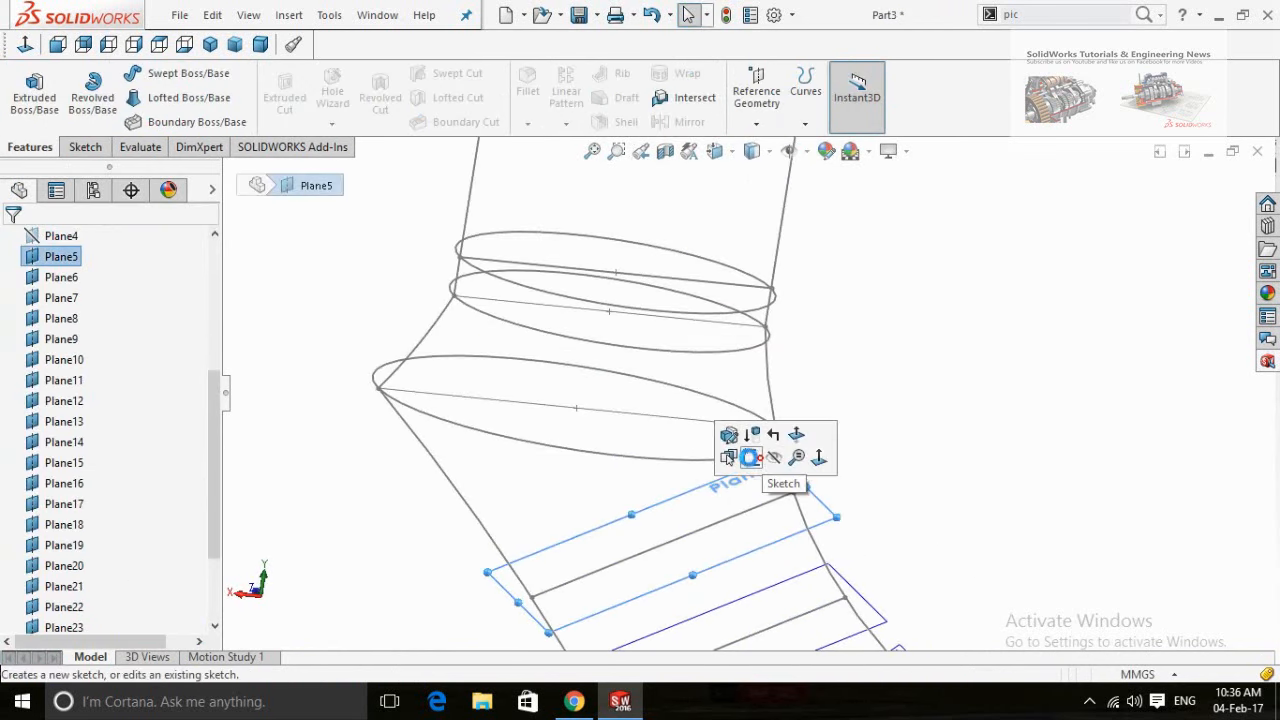
click(750, 457)
key(c)
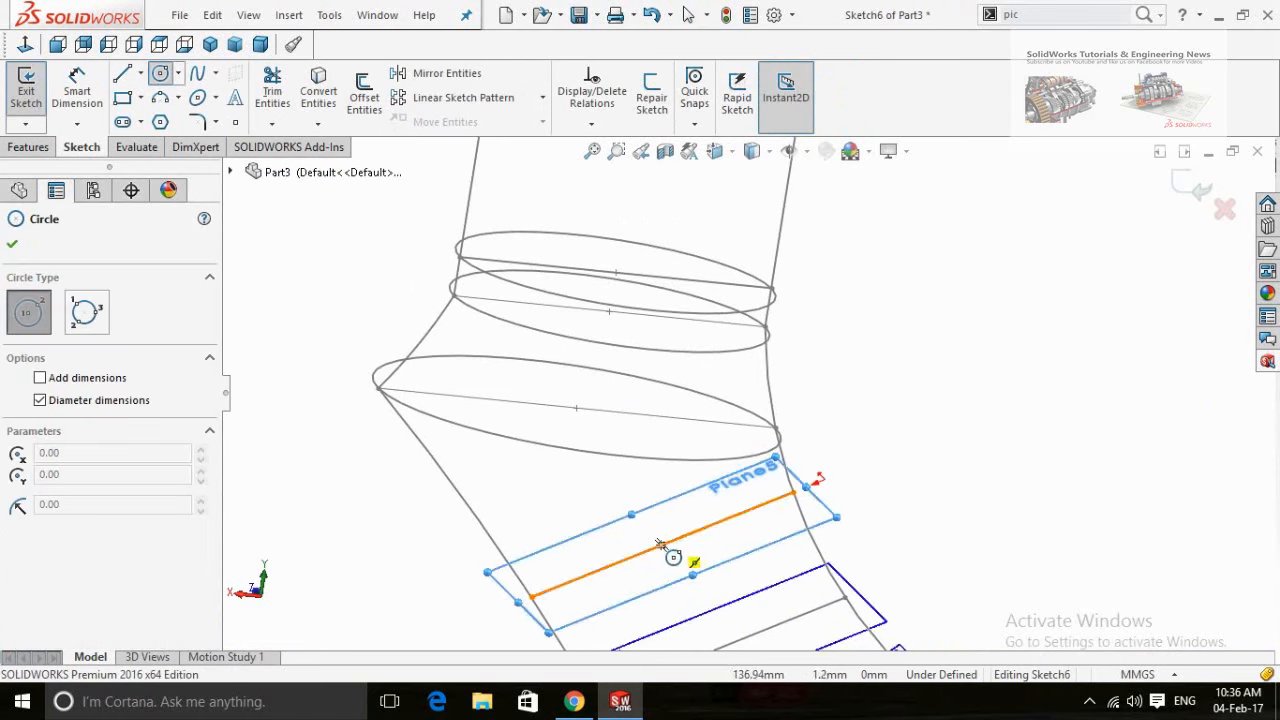
click(661, 545)
click(795, 492)
click(1190, 188)
click(823, 521)
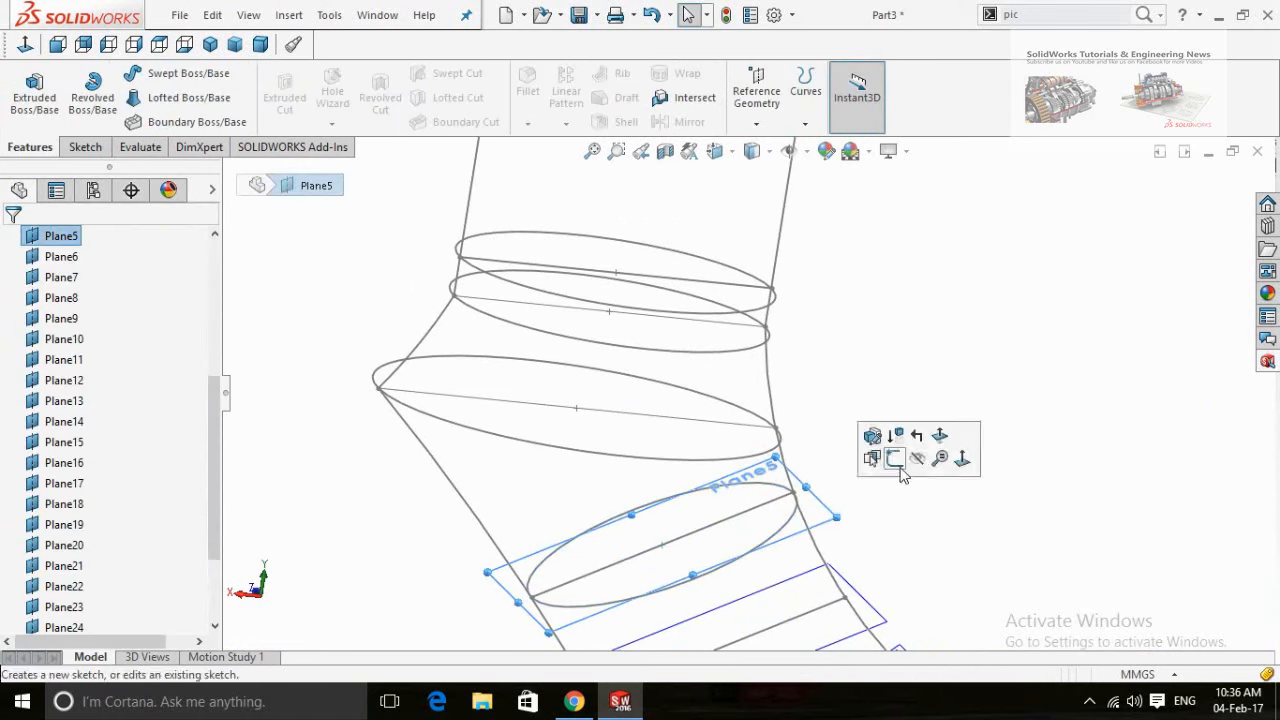
click(913, 460)
- Sketch a circle on Plane6 from the midpoint of its cross-line to the line's endpoint, and hide Plane6
scroll(896, 514, up, 5)
scroll(792, 562, down, 5)
click(645, 412)
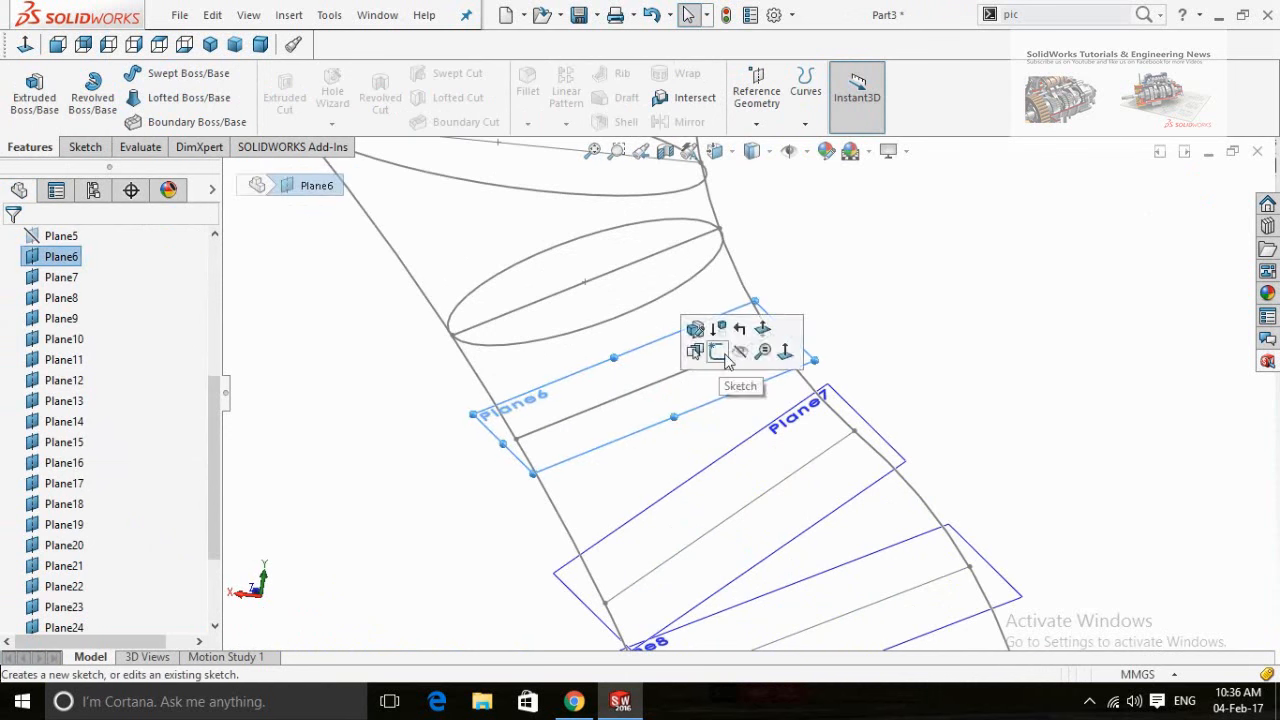
click(726, 360)
key(c)
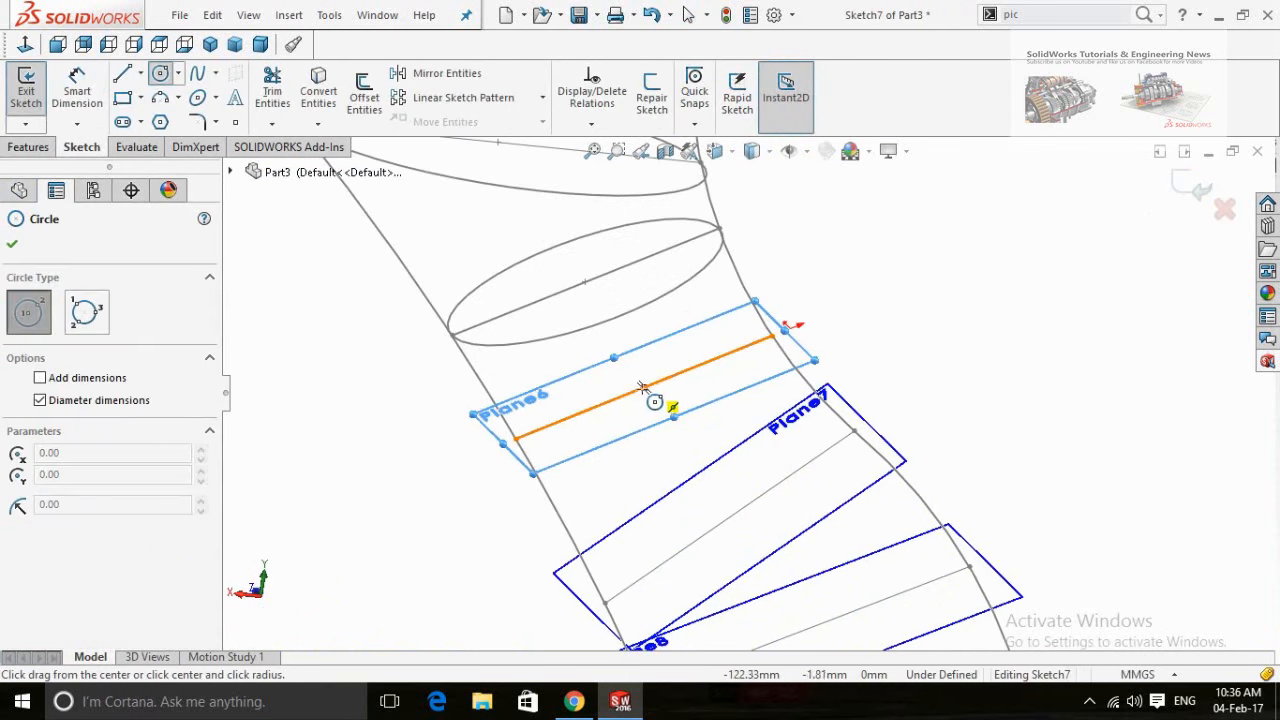
click(645, 386)
click(771, 336)
click(1187, 183)
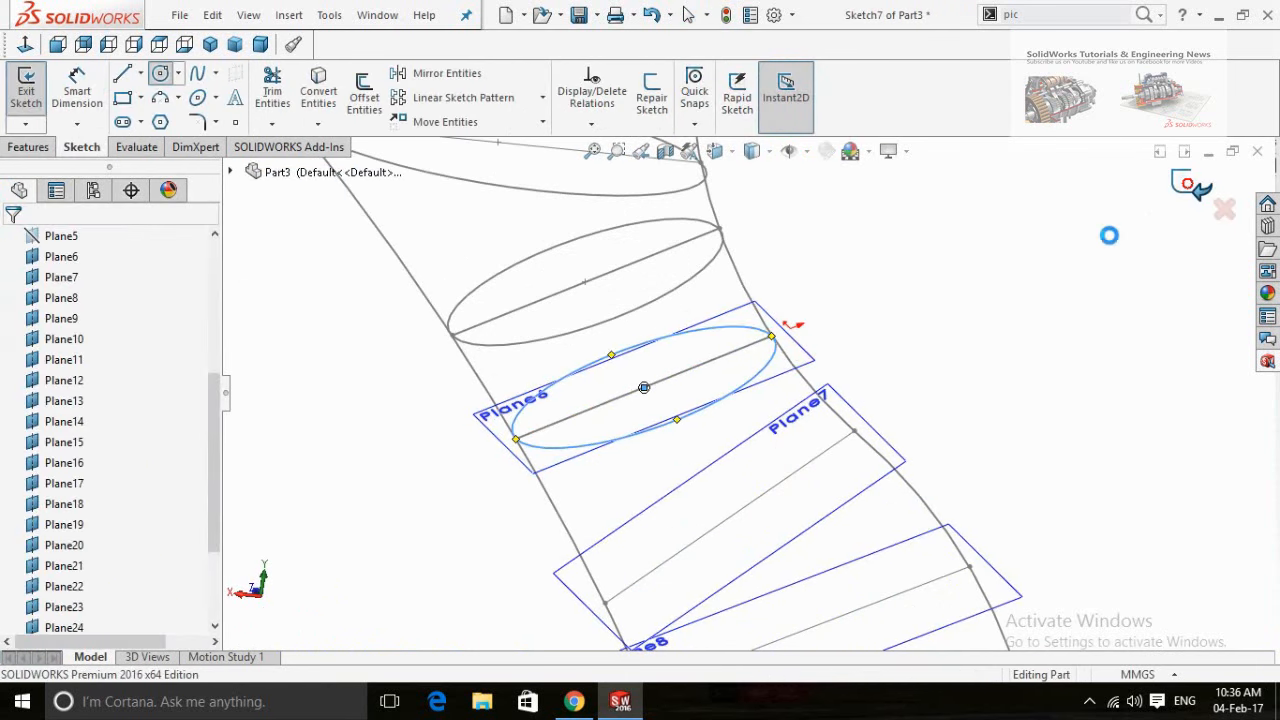
click(789, 349)
click(800, 360)
click(896, 307)
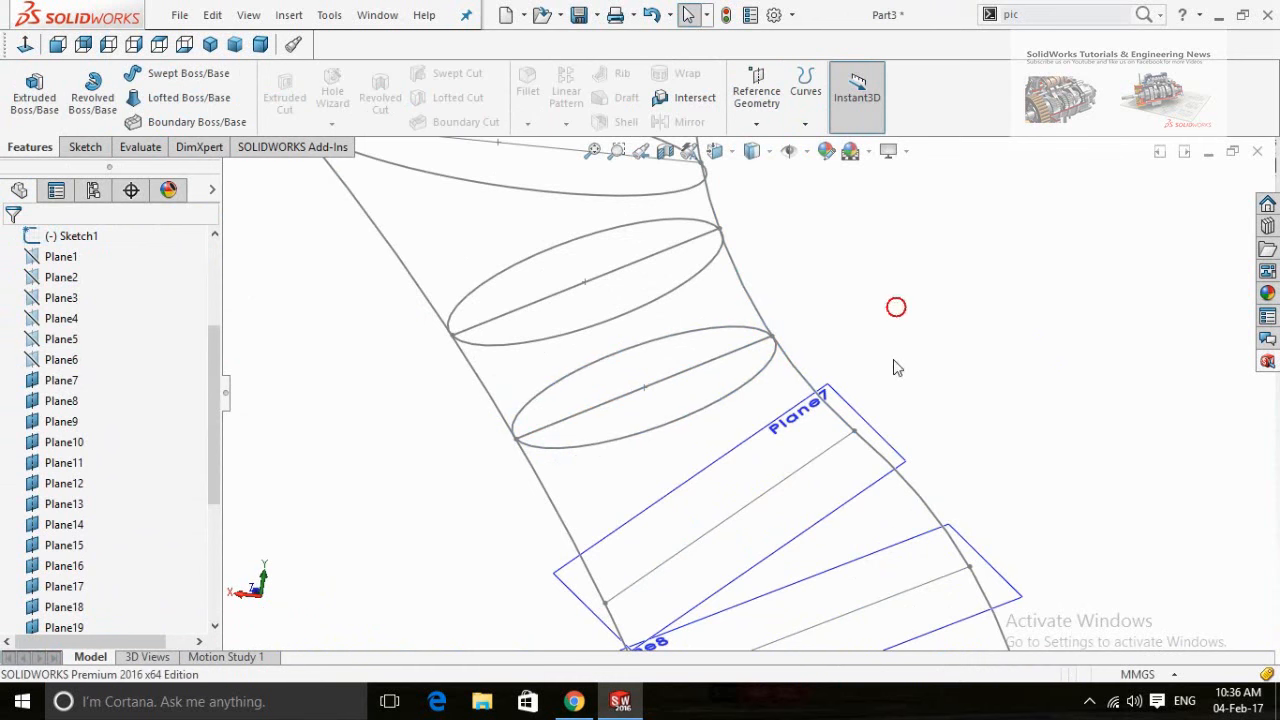
- Sketch a circle about 230 mm in diameter on Plane7 from its cross-line's midpoint to the endpoint, and hide Plane7
click(890, 458)
click(991, 392)
key(c)
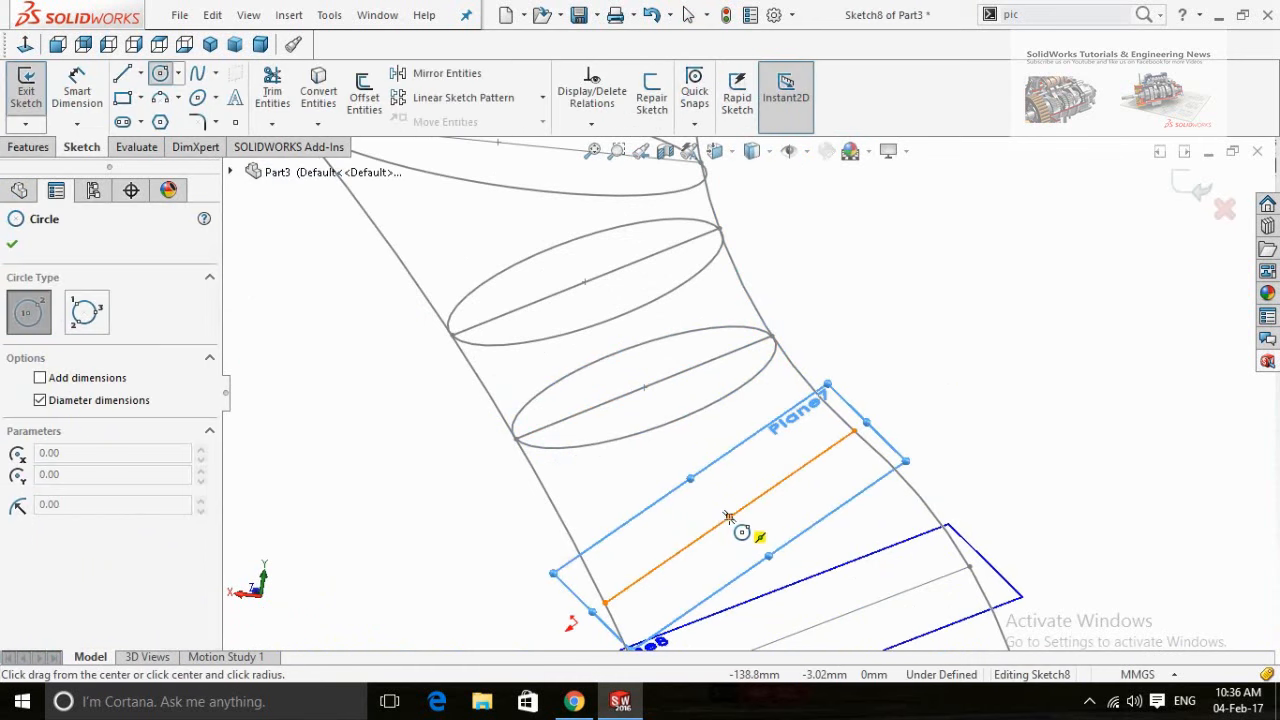
click(727, 520)
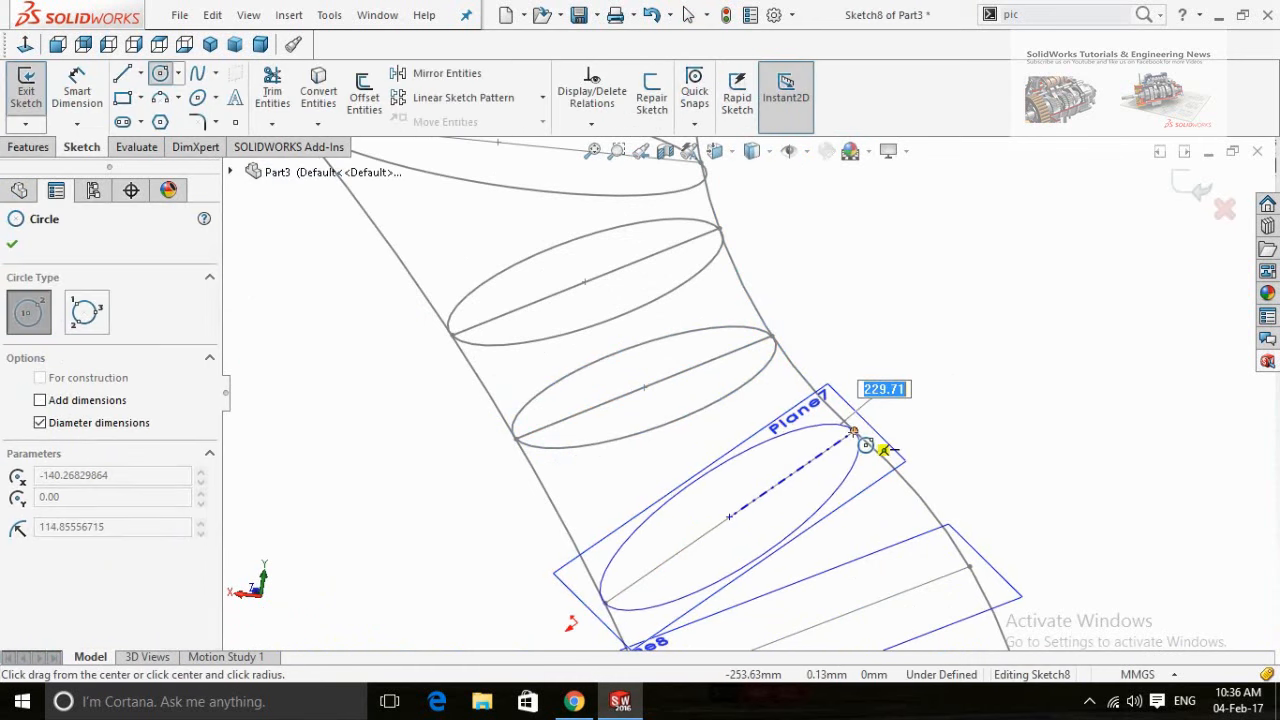
click(854, 432)
click(1188, 184)
click(844, 402)
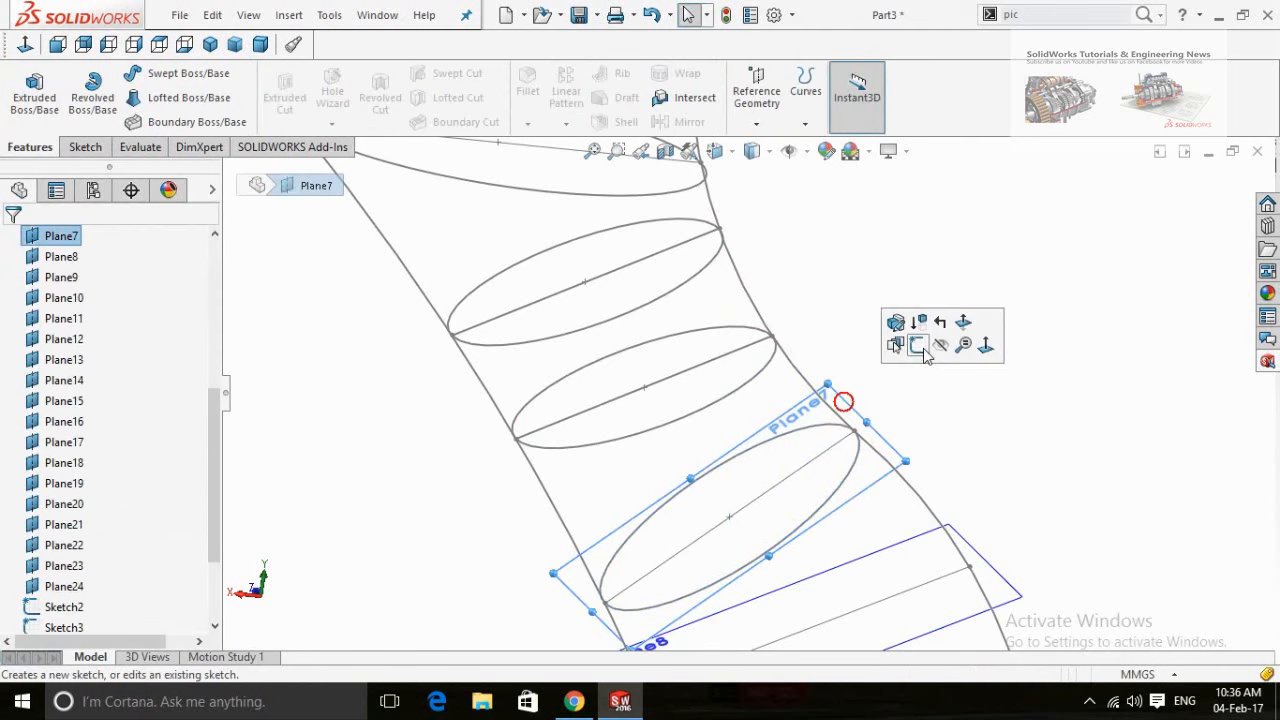
click(955, 415)
- Sketch a circle about 261 mm in diameter on Plane8, centred near the middle of its cross-line and passing through the endpoint
click(986, 588)
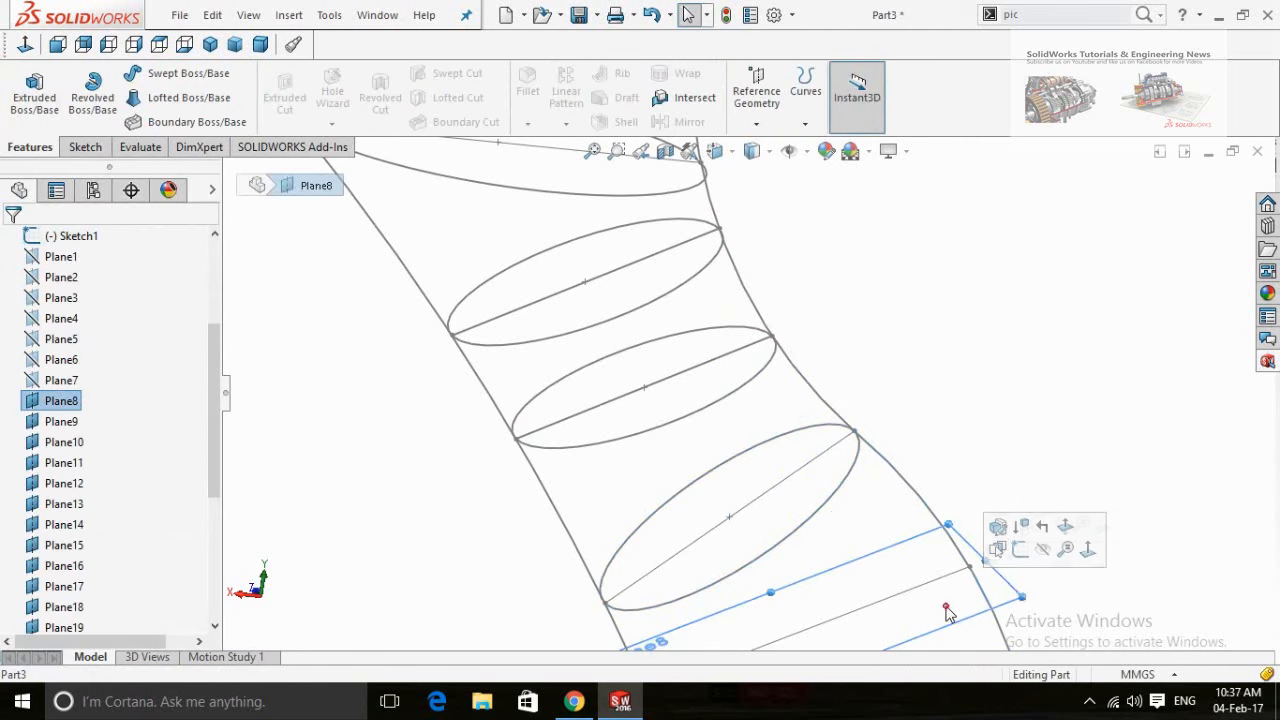
click(1020, 549)
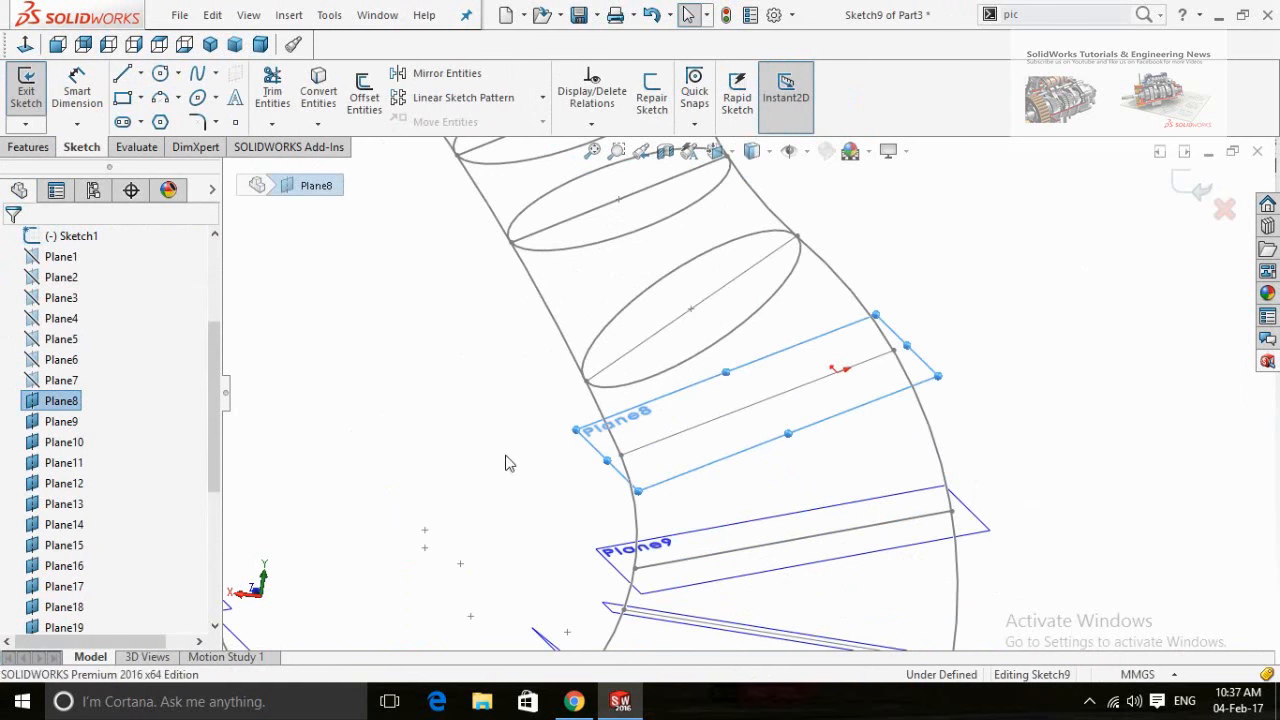
key(c)
click(757, 402)
click(894, 350)
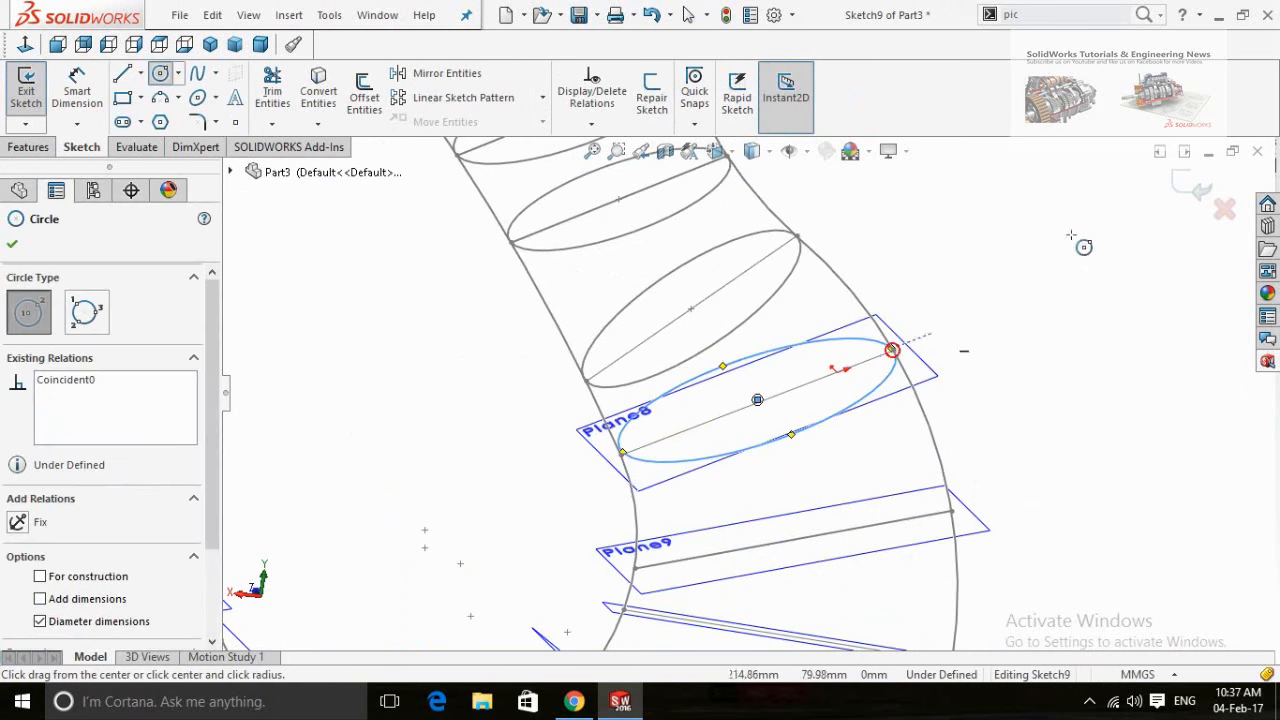
click(1191, 186)
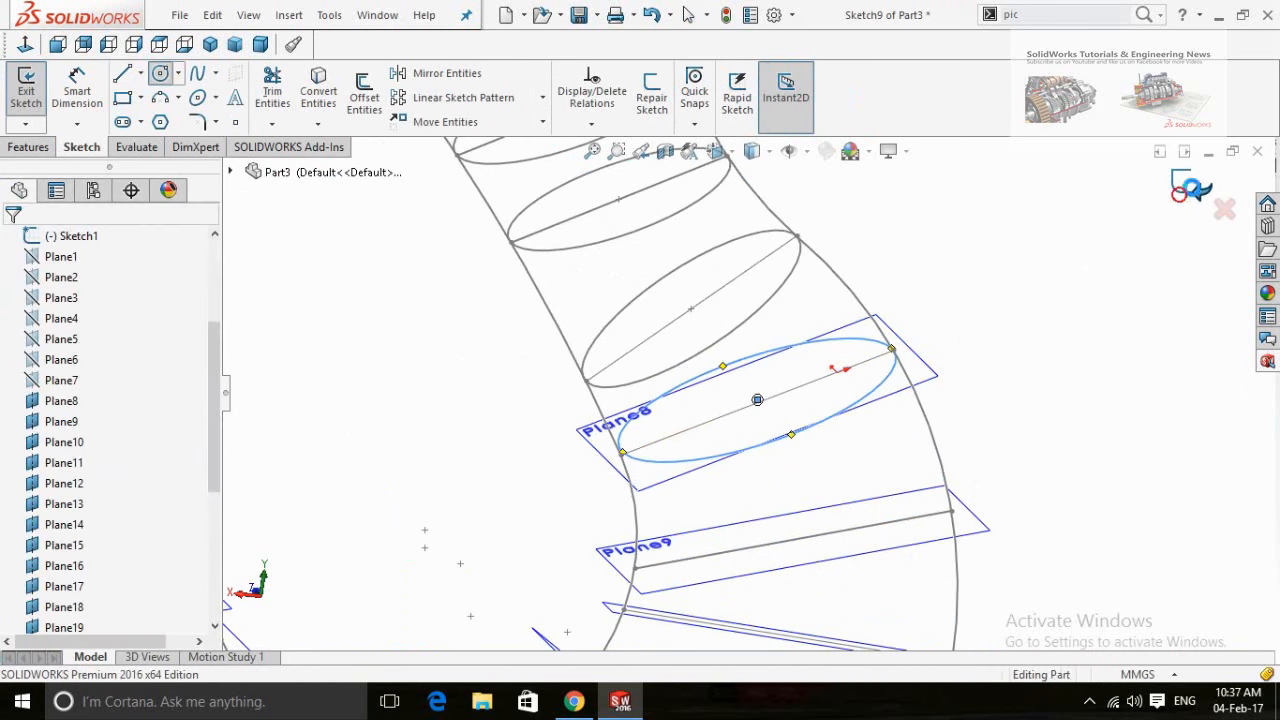
- Reopen the sketch on Plane8 and delete its circle
scroll(814, 443, down, 3)
scroll(986, 286, up, 3)
scroll(989, 374, down, 2)
click(978, 368)
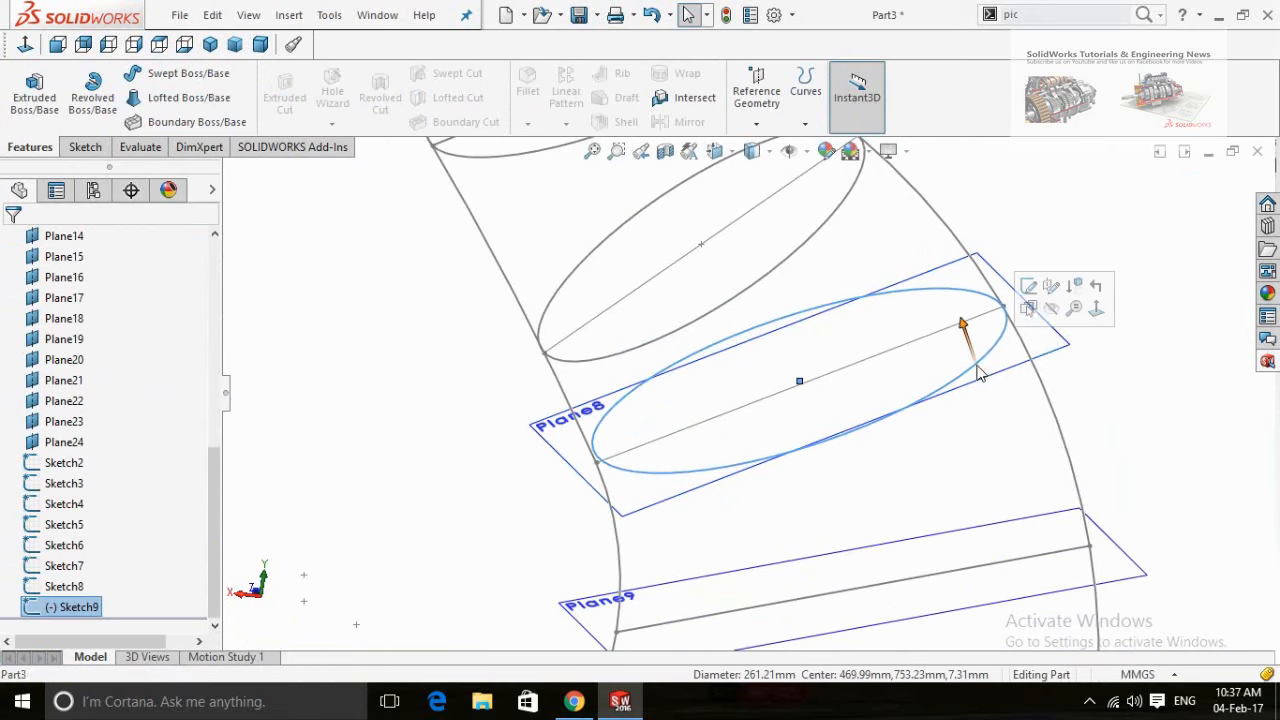
click(1030, 302)
click(987, 364)
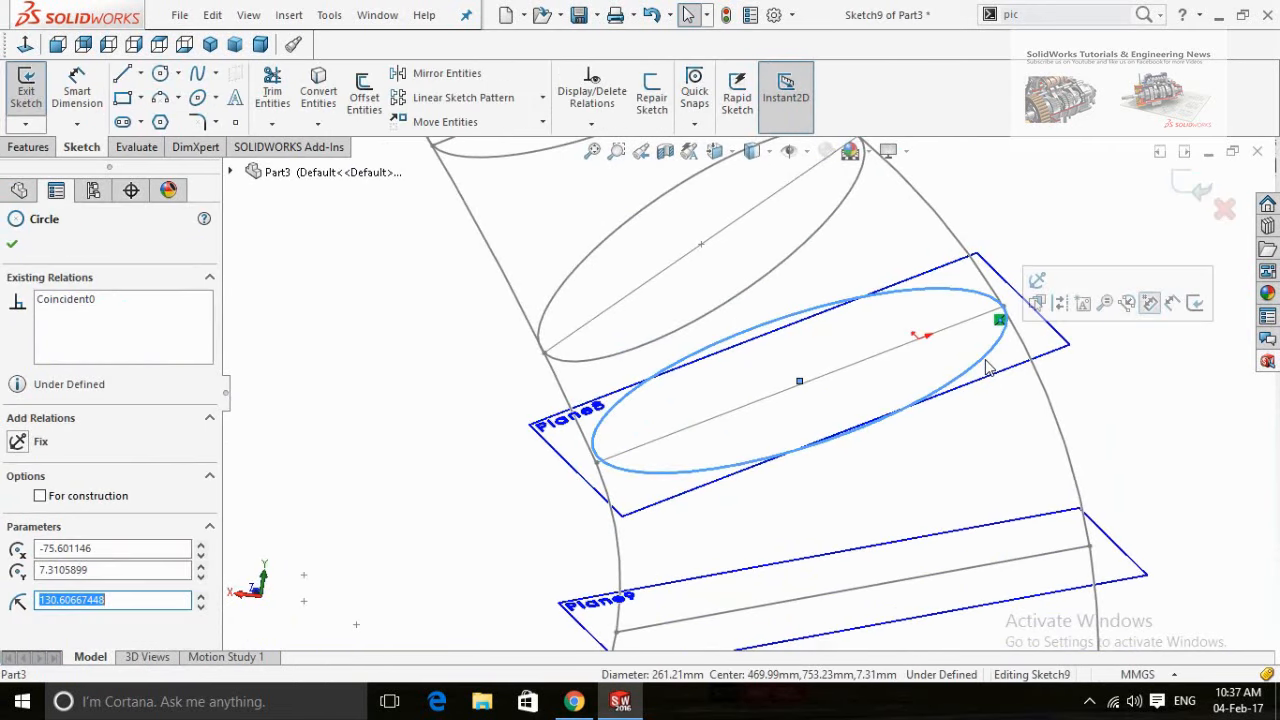
key(Delete)
- Redraw the Plane8 circle from the exact midpoint of its cross-line to the line's endpoint, and hide Plane8
right_drag(1130, 380, 1214, 374)
click(800, 384)
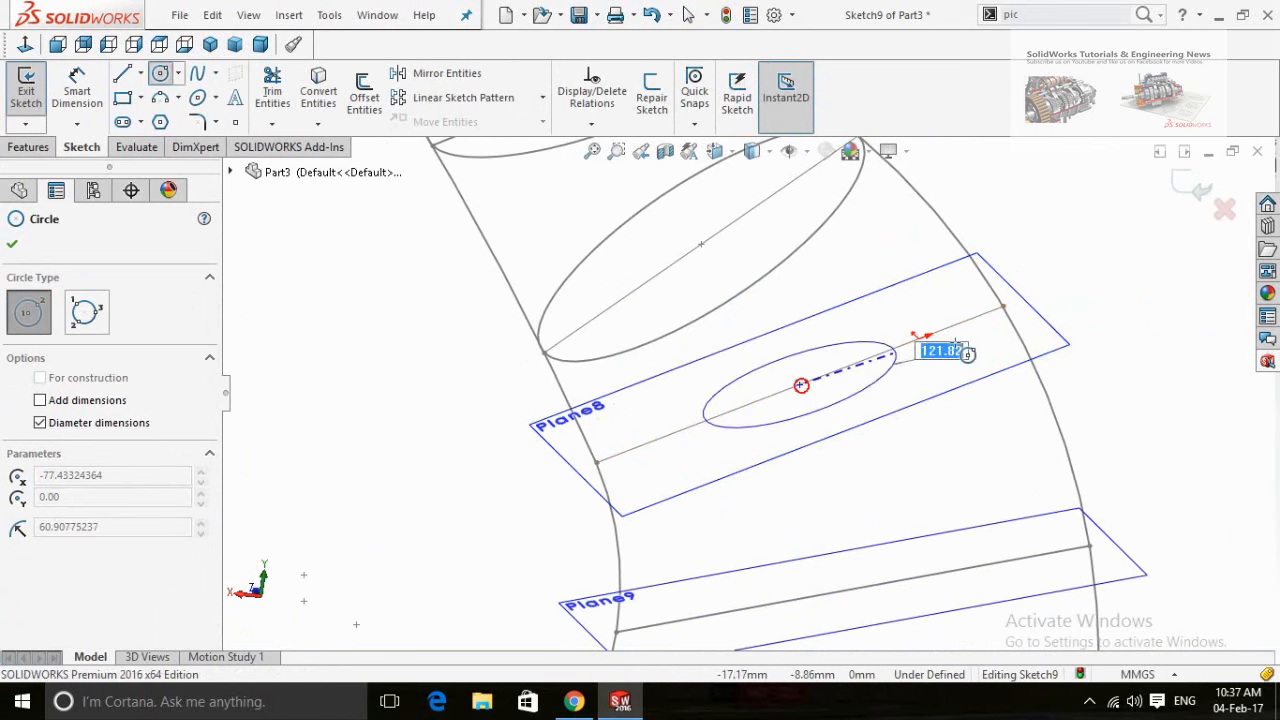
click(1007, 304)
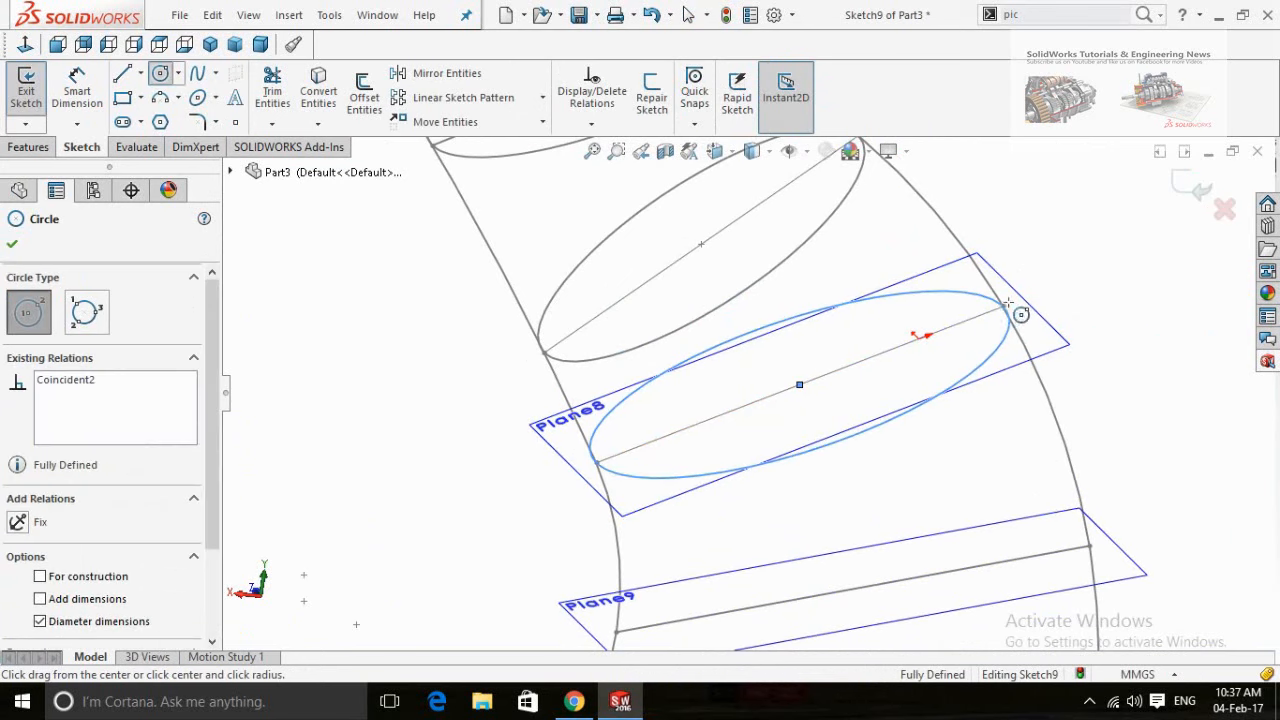
click(1187, 190)
click(1043, 335)
click(1147, 280)
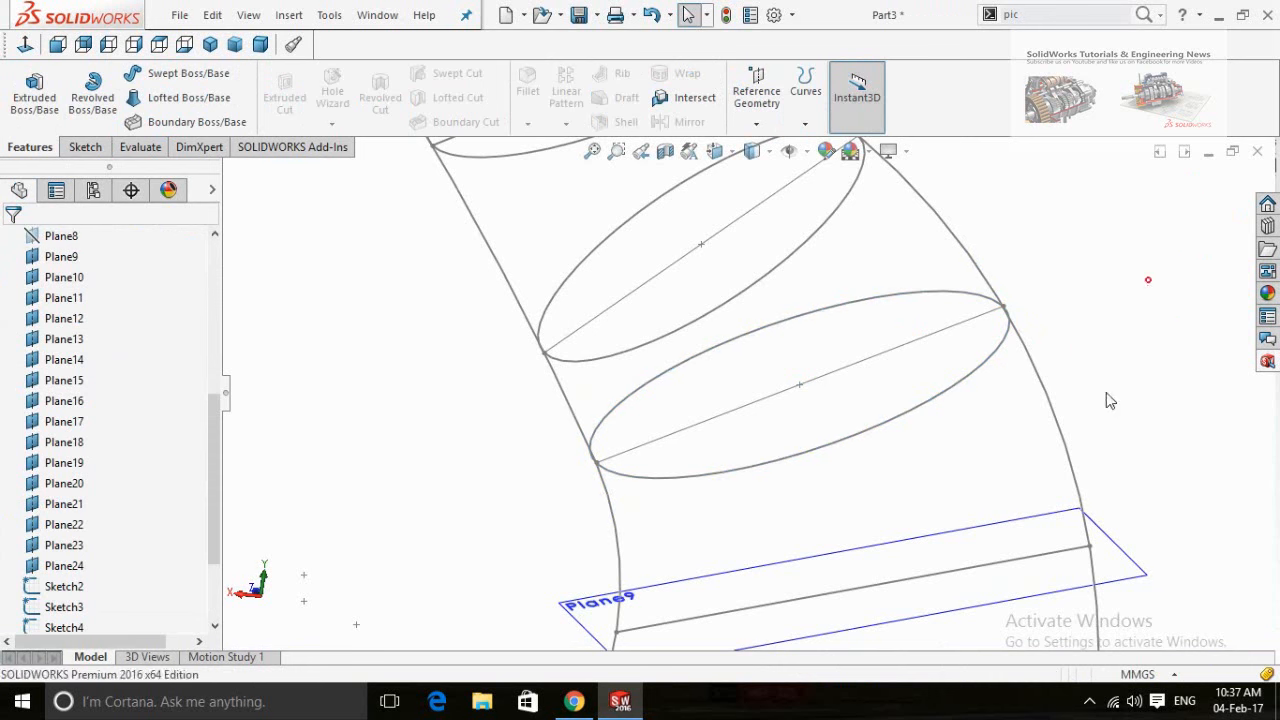
- Sketch a circle on Plane9 from the midpoint of its cross-line to the line's endpoint, and hide Plane9
click(1111, 547)
click(1184, 490)
right_drag(1164, 402, 1164, 345)
right_drag(1117, 443, 1105, 500)
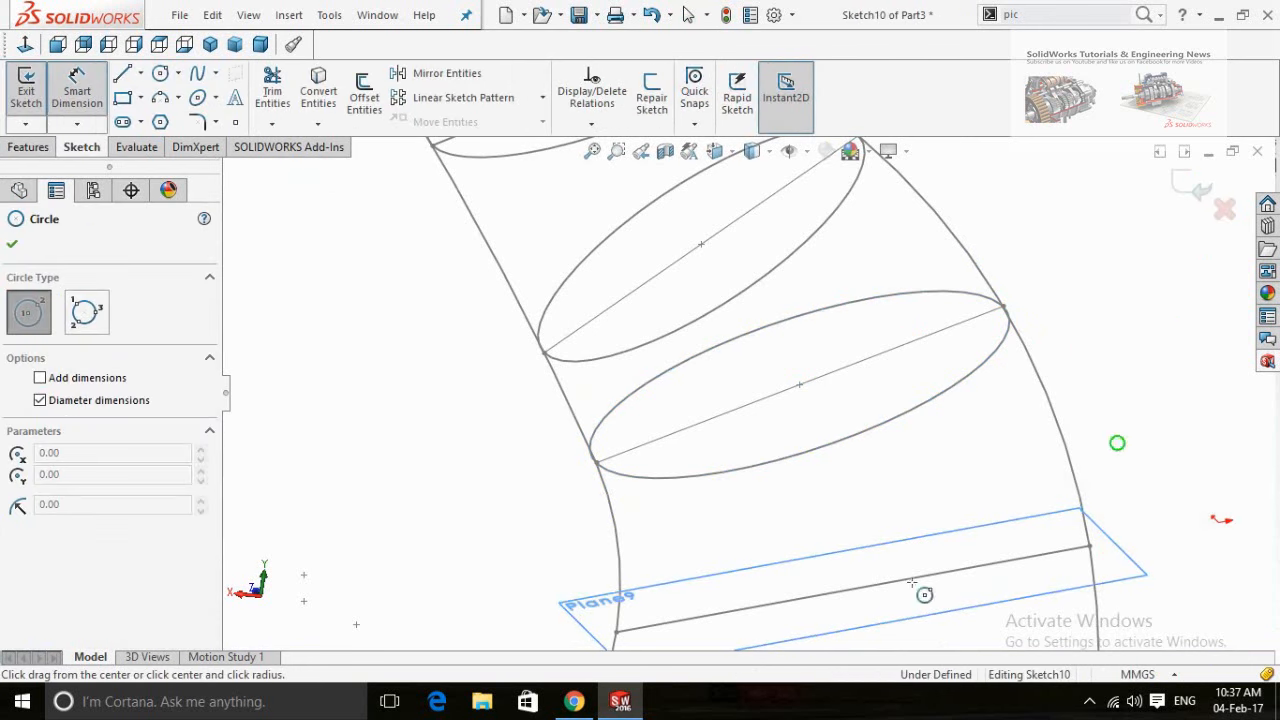
click(850, 588)
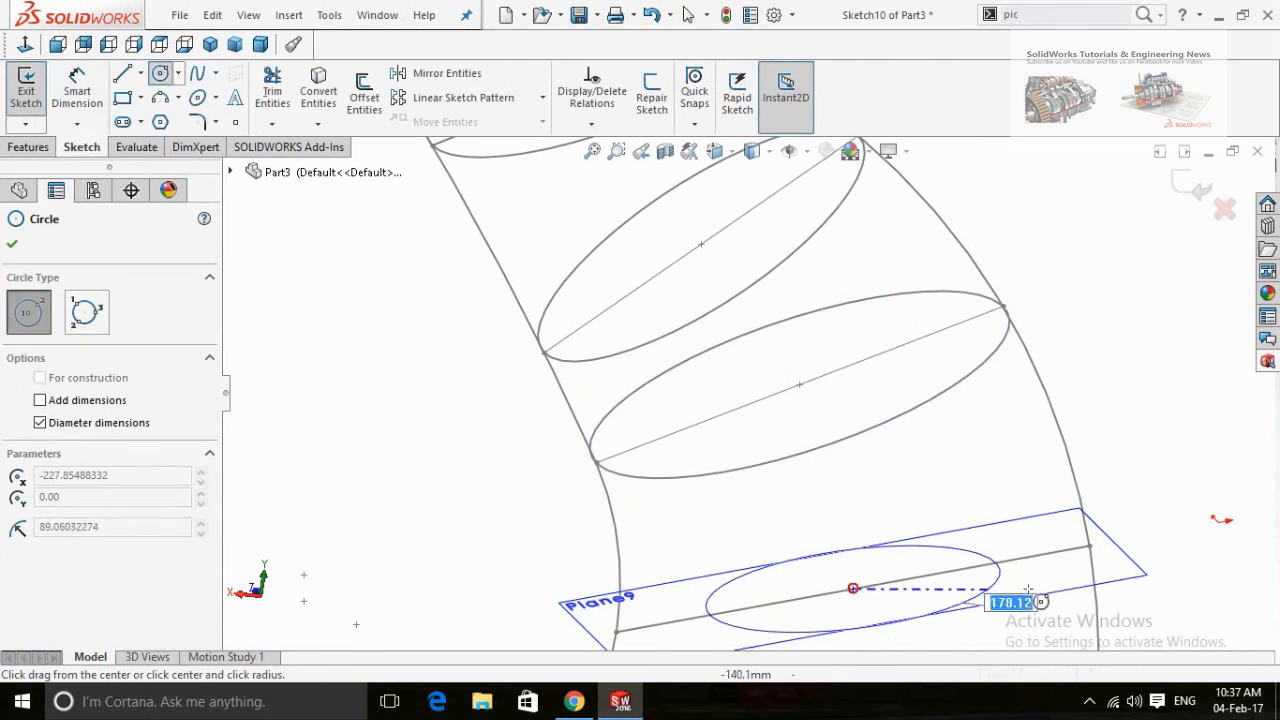
click(1094, 550)
click(1181, 188)
click(1123, 579)
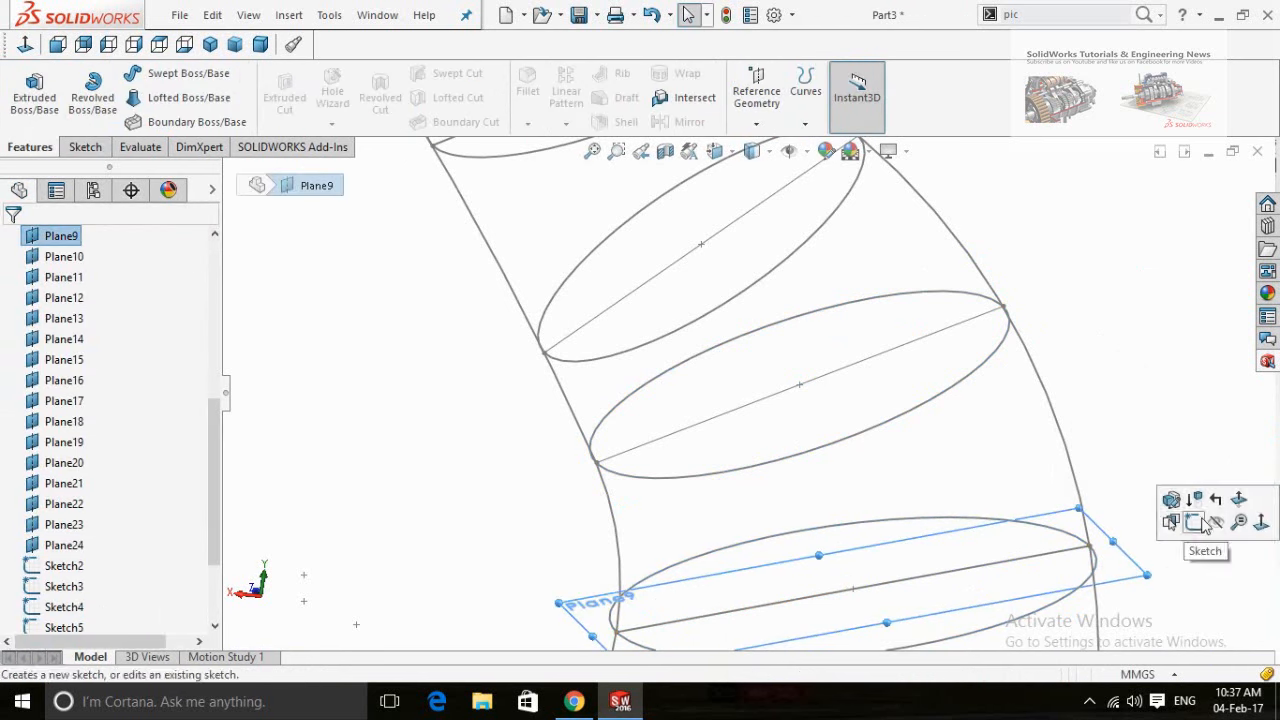
- Sketch a circle on Plane10 from the midpoint of its cross-line to the line's endpoint, and hide Plane10
scroll(1000, 500, up, 5)
scroll(926, 537, down, 10)
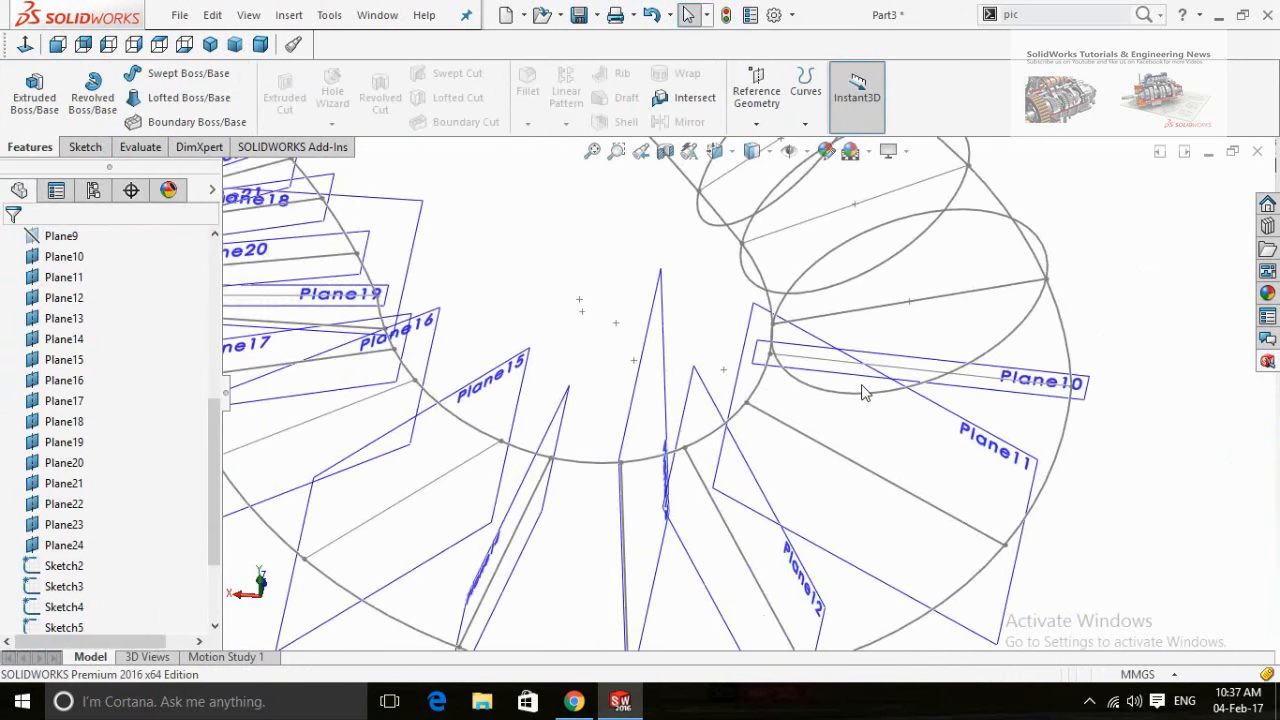
click(1100, 418)
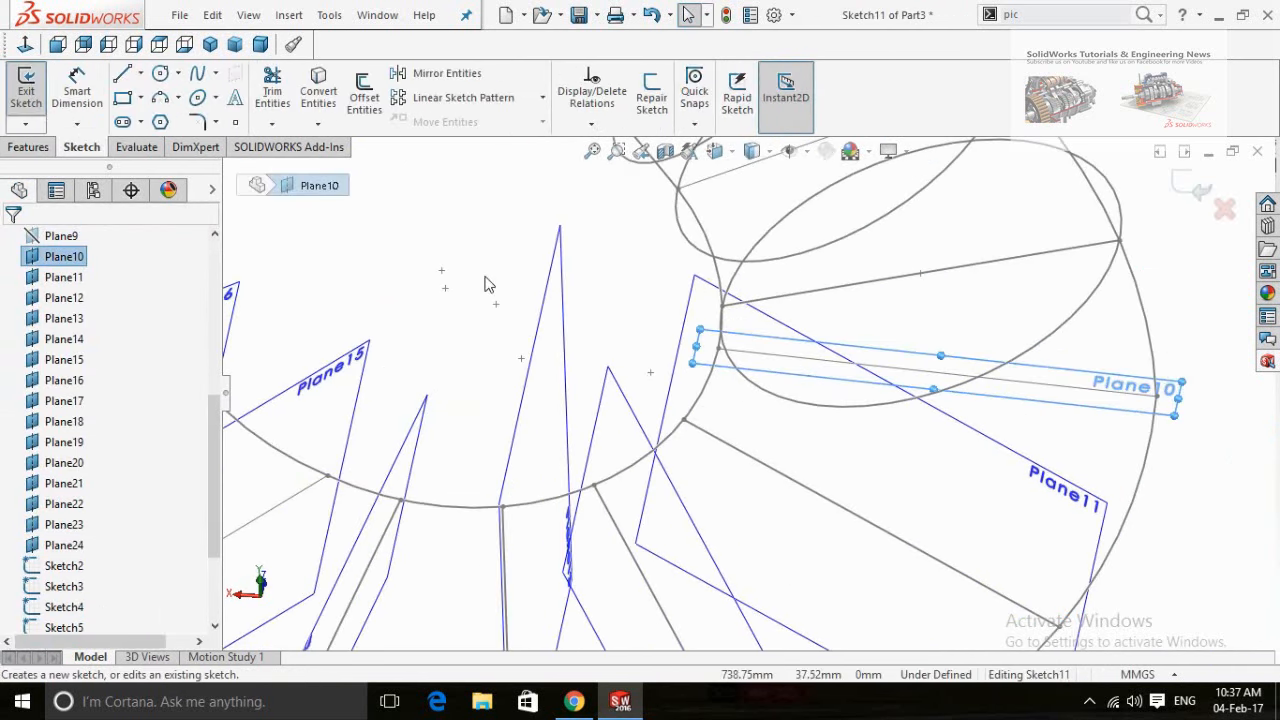
right_drag(484, 276, 556, 278)
click(936, 373)
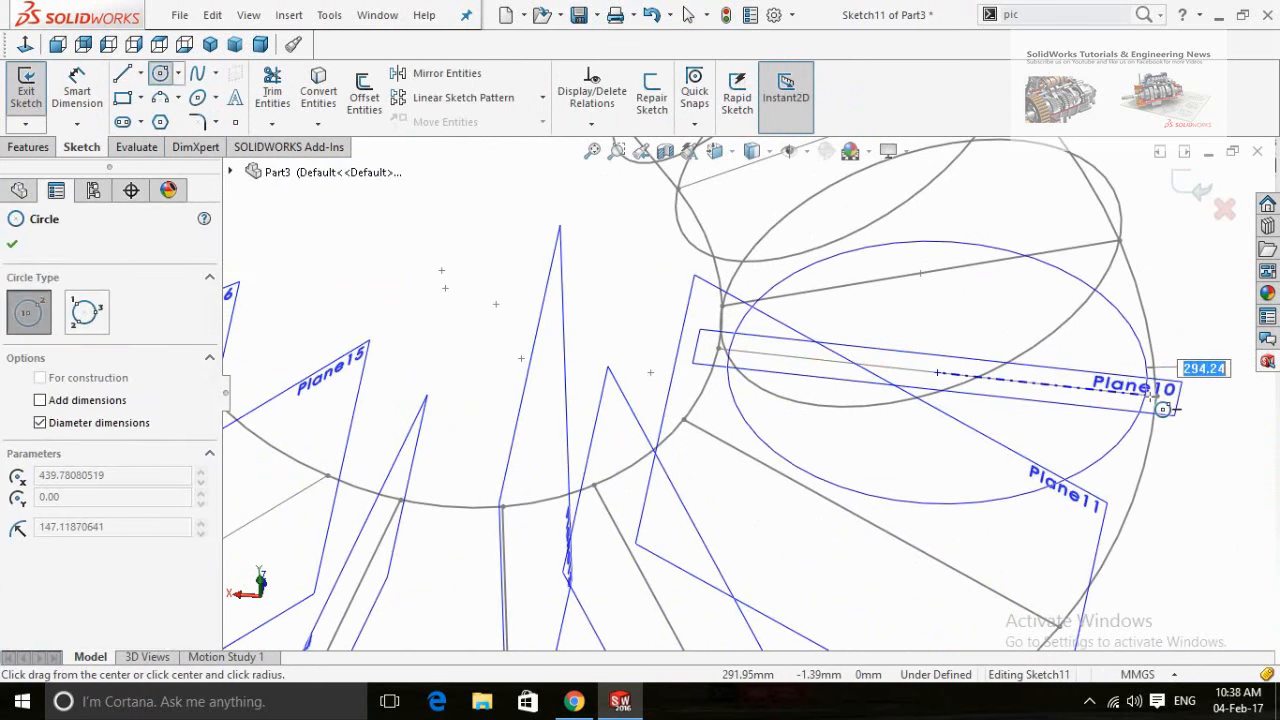
click(1157, 397)
click(1194, 190)
click(1167, 408)
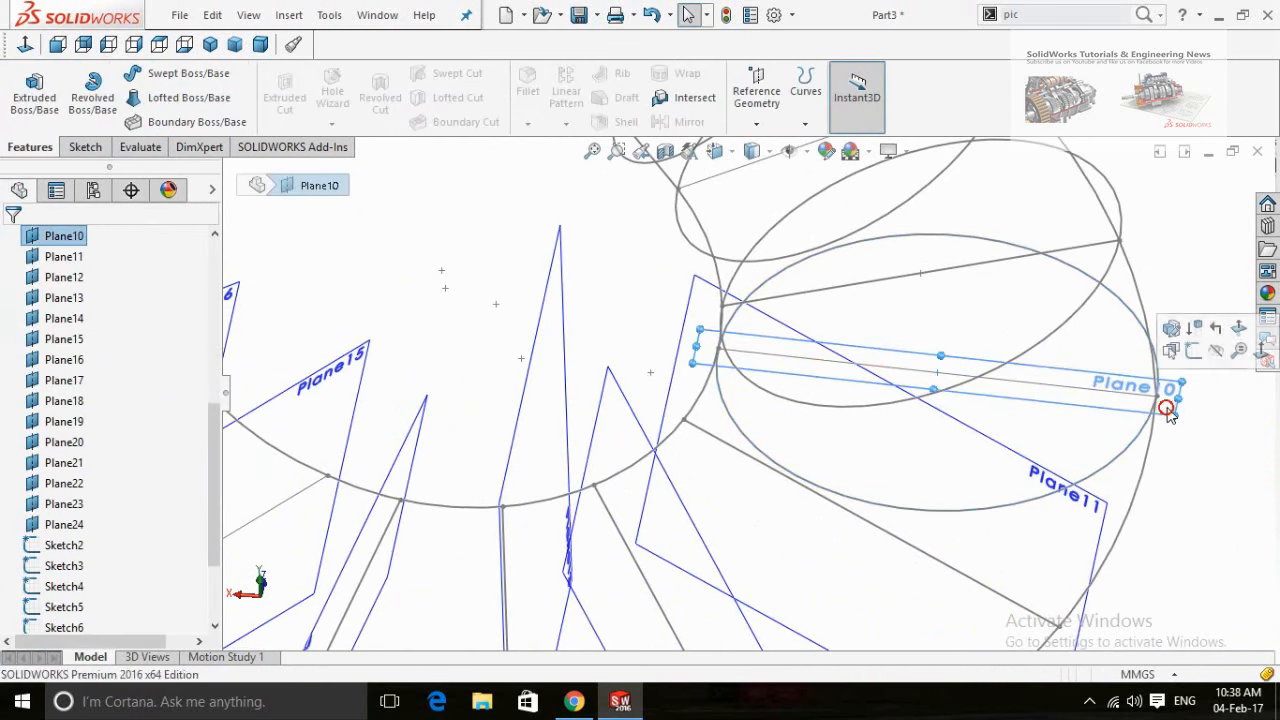
click(1218, 352)
- Sketch a circle on Plane11 from the midpoint of its cross-line to the line's endpoint, and hide Plane11
middle_drag(1218, 475, 857, 522)
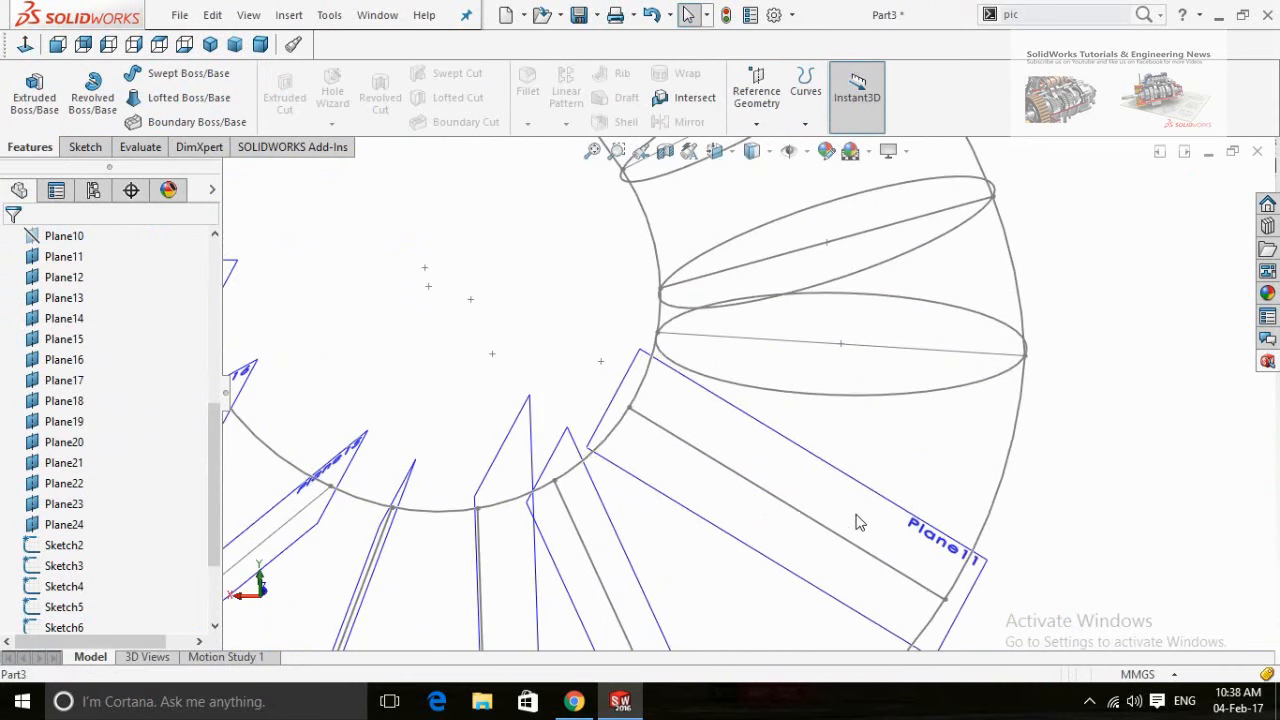
click(857, 522)
click(934, 491)
right_drag(923, 452, 1080, 449)
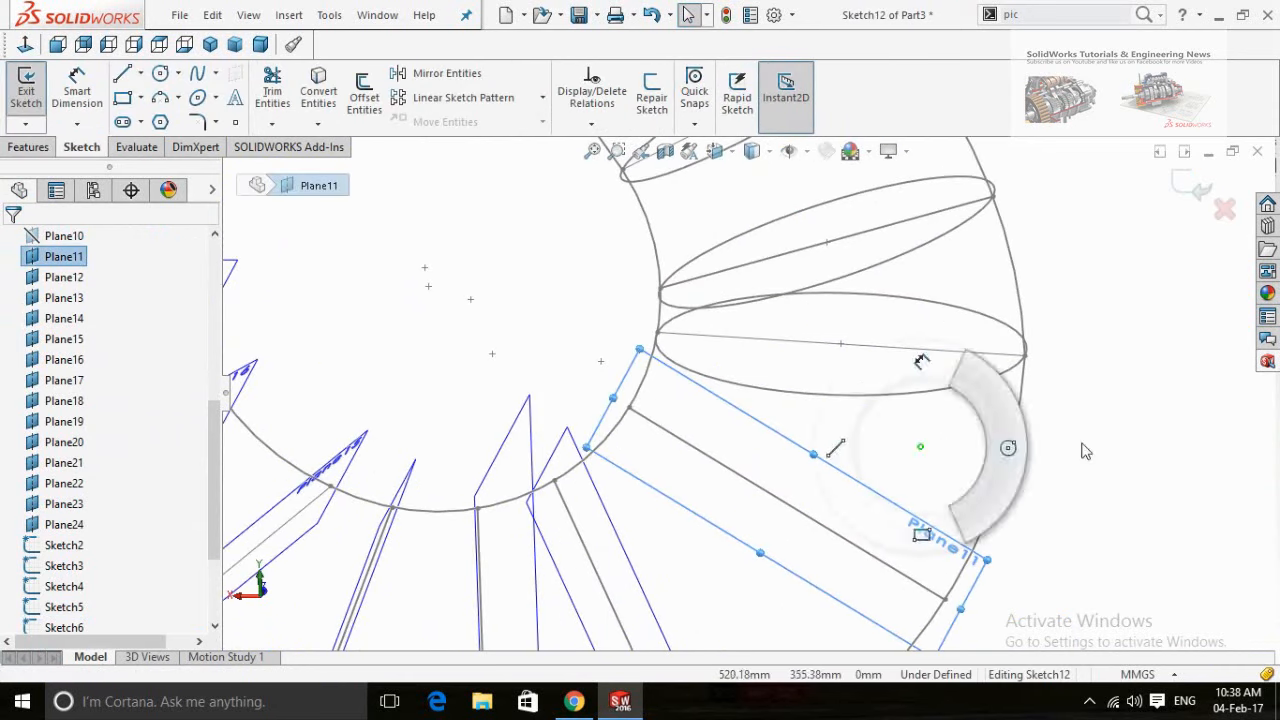
click(787, 505)
click(946, 600)
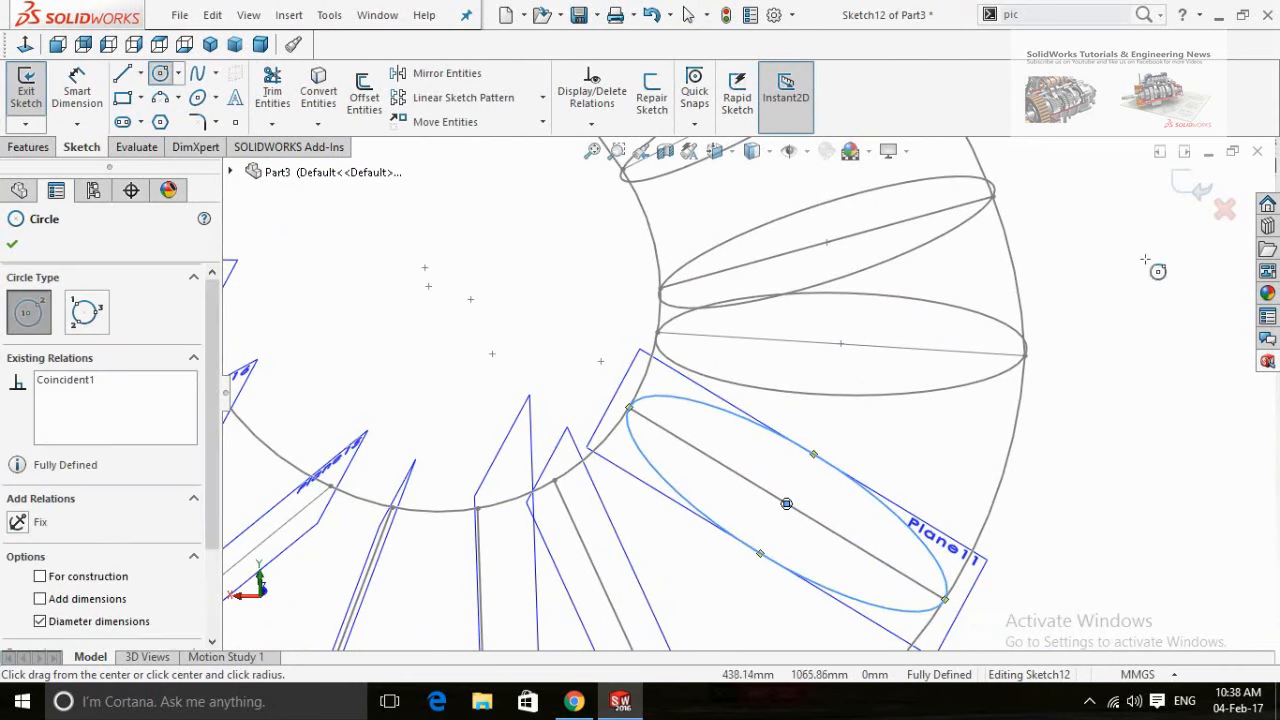
click(1182, 192)
click(972, 587)
click(1063, 528)
- Sketch a circle on Plane12 from the midpoint of its cross-line to the line's endpoint, and hide Plane12
scroll(897, 561, up, 6)
middle_drag(897, 567, 835, 563)
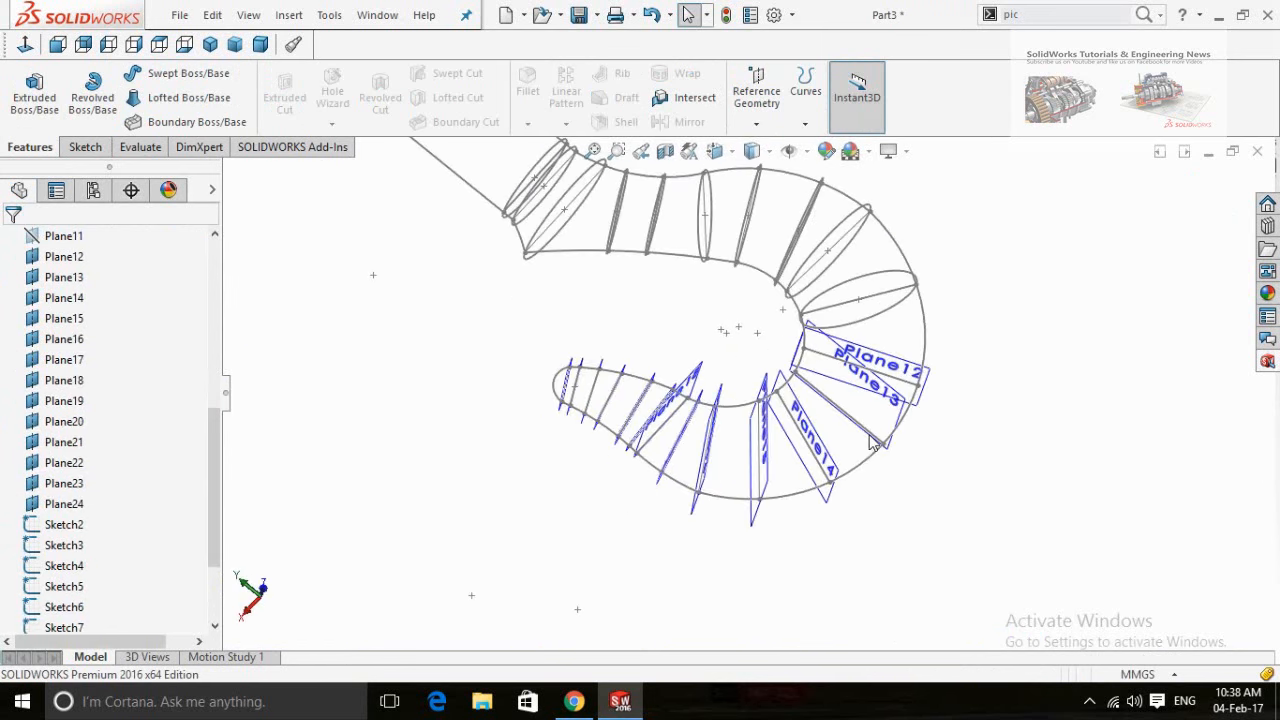
scroll(873, 380, down, 5)
click(870, 285)
click(941, 228)
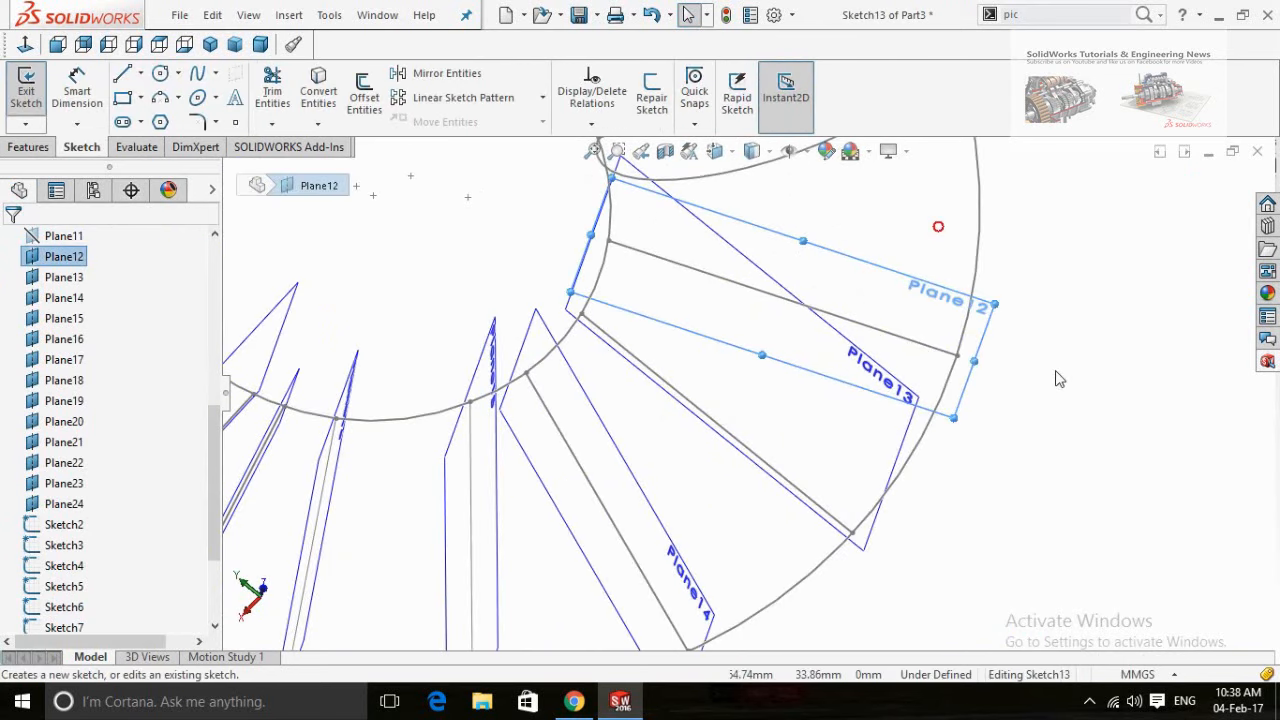
right_drag(1055, 370, 995, 358)
click(783, 298)
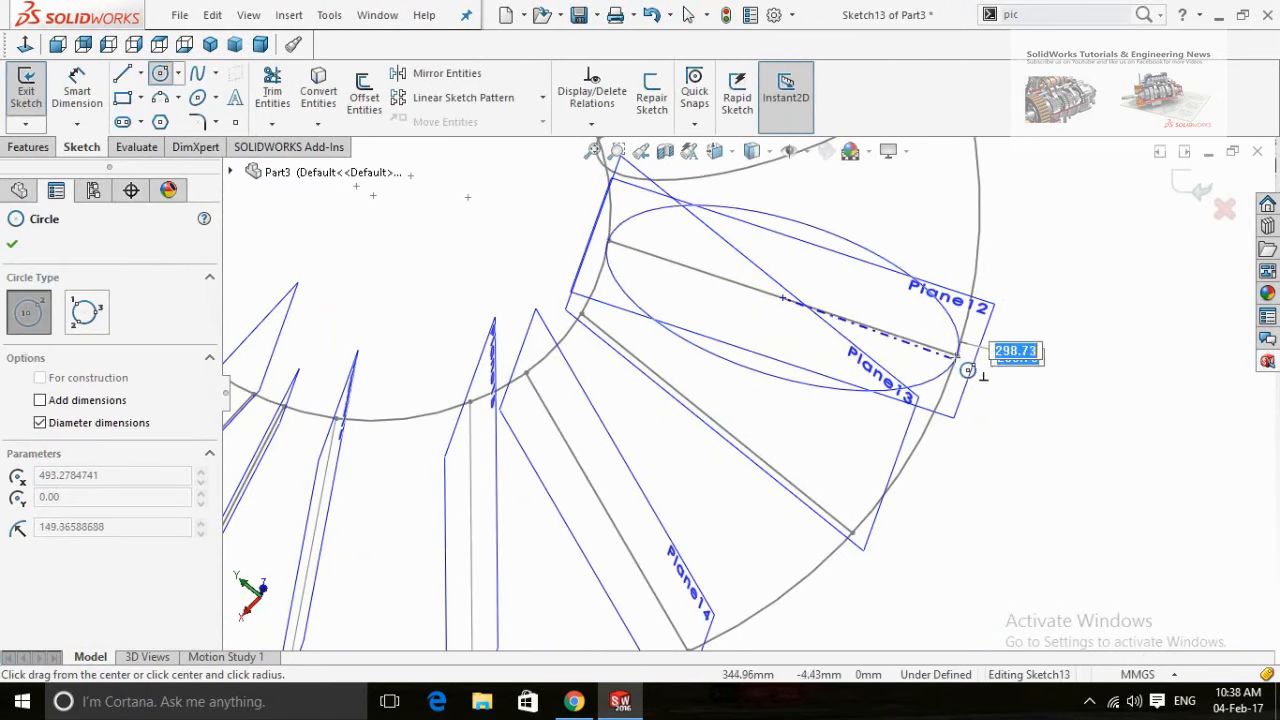
click(957, 358)
click(1184, 186)
click(990, 318)
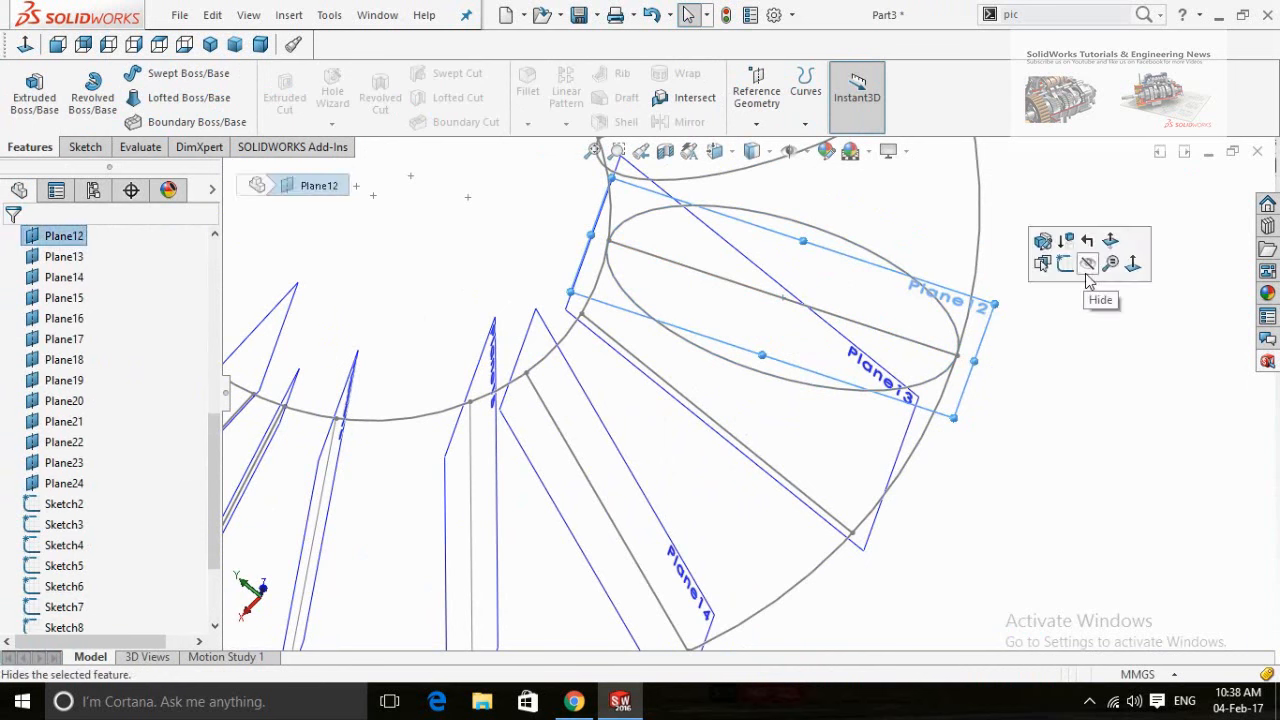
click(1086, 267)
- Sketch a circle on Plane13 from the midpoint of its cross-line to the line's endpoint, and hide Plane13
click(875, 414)
click(970, 357)
right_drag(989, 477, 945, 475)
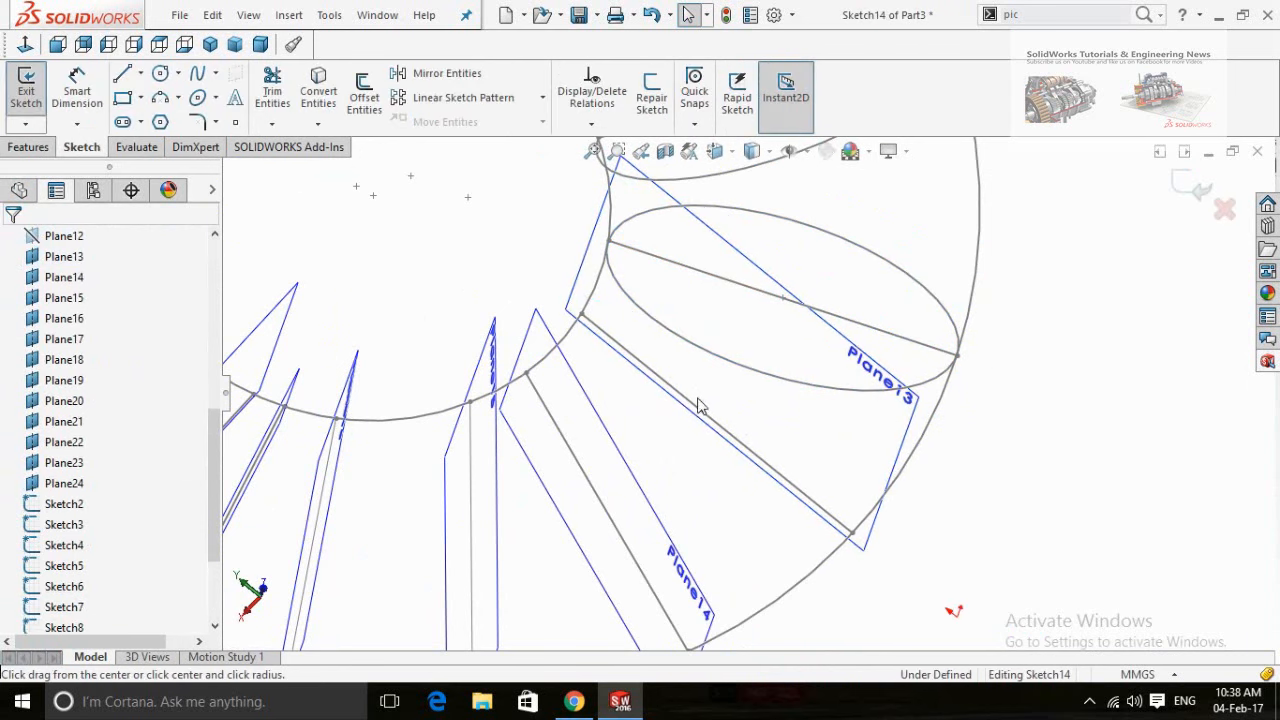
click(717, 423)
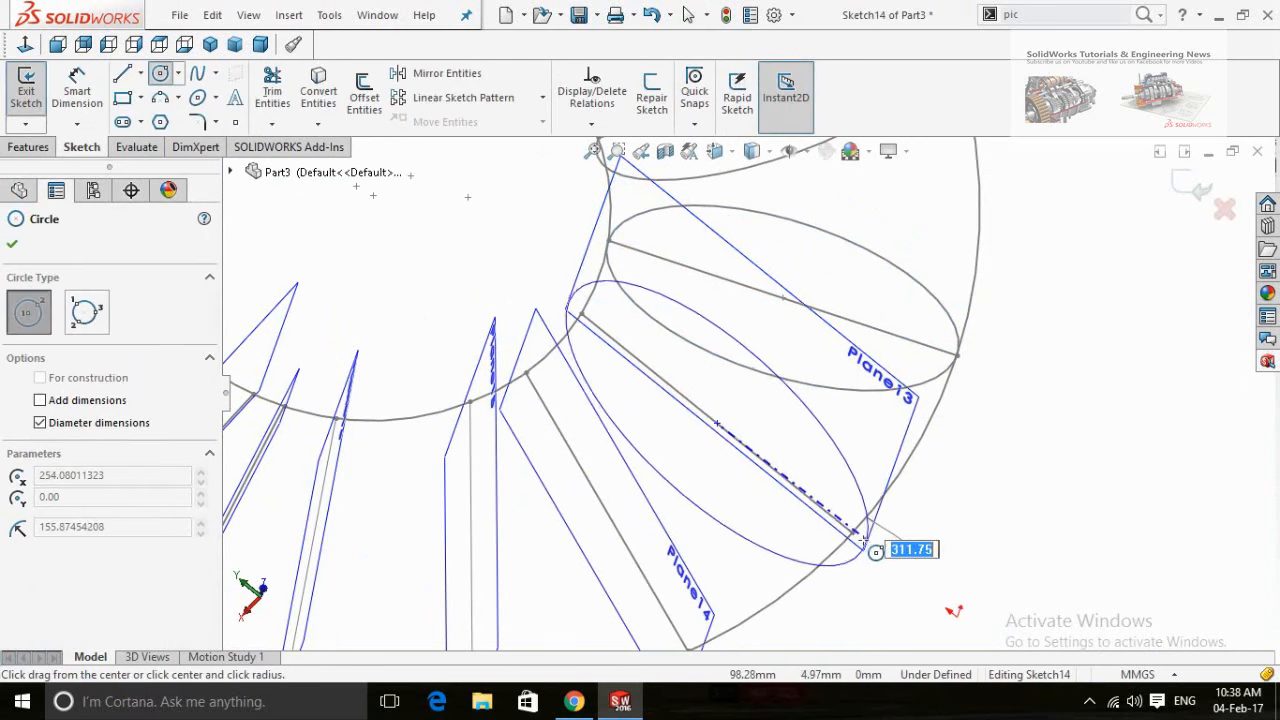
click(852, 536)
click(1183, 187)
click(872, 427)
click(963, 376)
click(959, 508)
- Sketch a circle on Plane14 from the midpoint of its cross-line to the line's endpoint, and hide Plane14
mouse_move(921, 540)
middle_down()
mouse_move(743, 486)
mouse_move(796, 366)
middle_up()
scroll(797, 370, down, 2)
click(797, 389)
click(872, 336)
right_drag(971, 487, 905, 430)
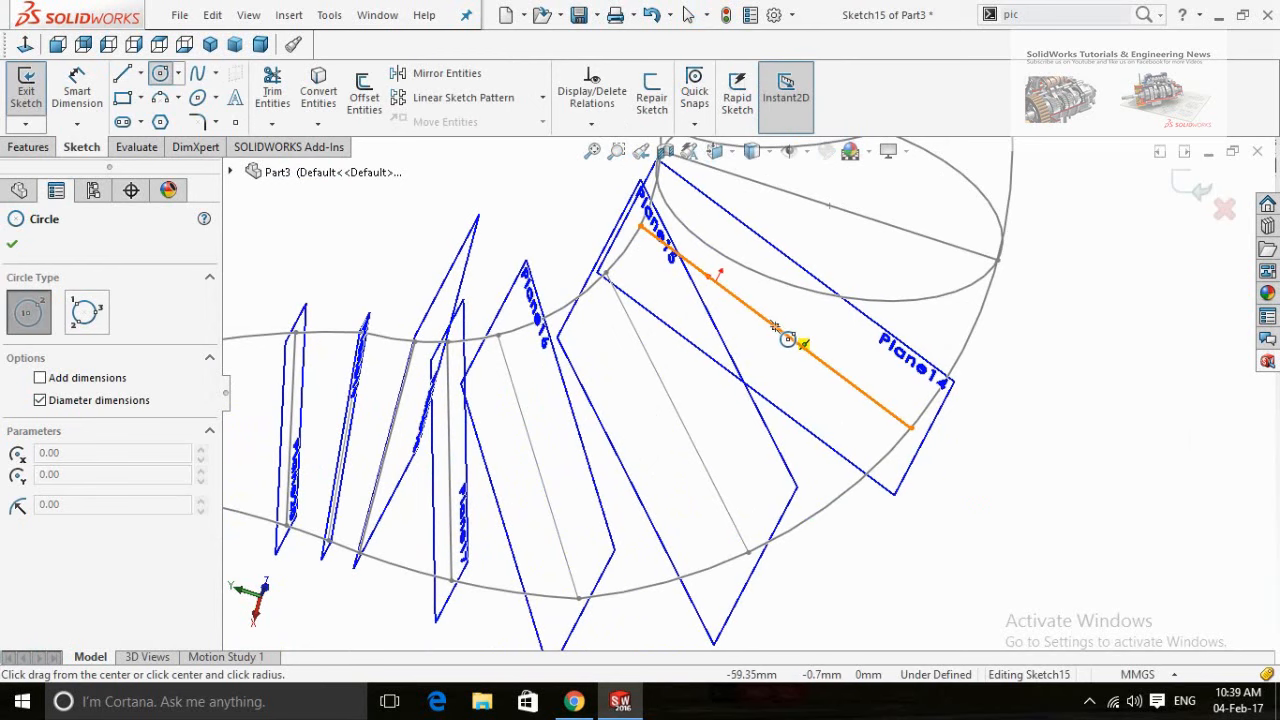
click(776, 327)
click(910, 428)
key(Escape)
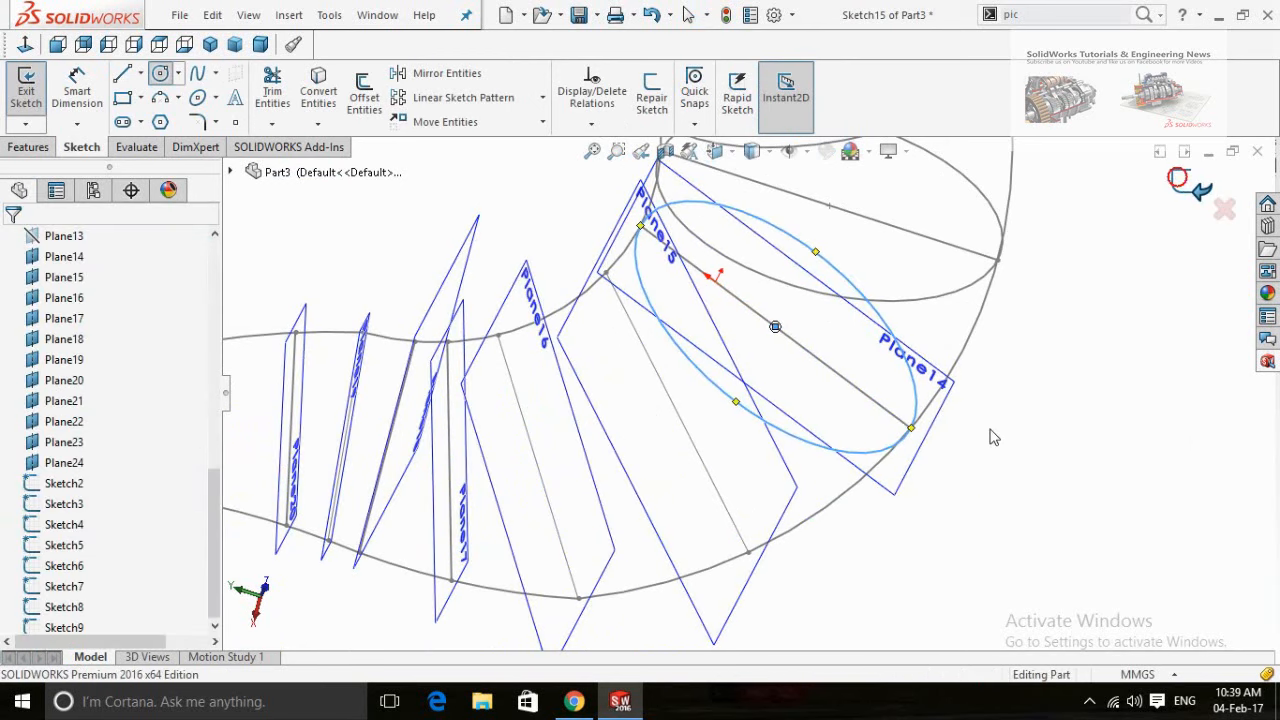
click(895, 492)
click(987, 433)
- Sketch a circle on Plane15 from the midpoint of its cross-line to the line's endpoint, and hide Plane15
middle_drag(857, 560, 853, 598)
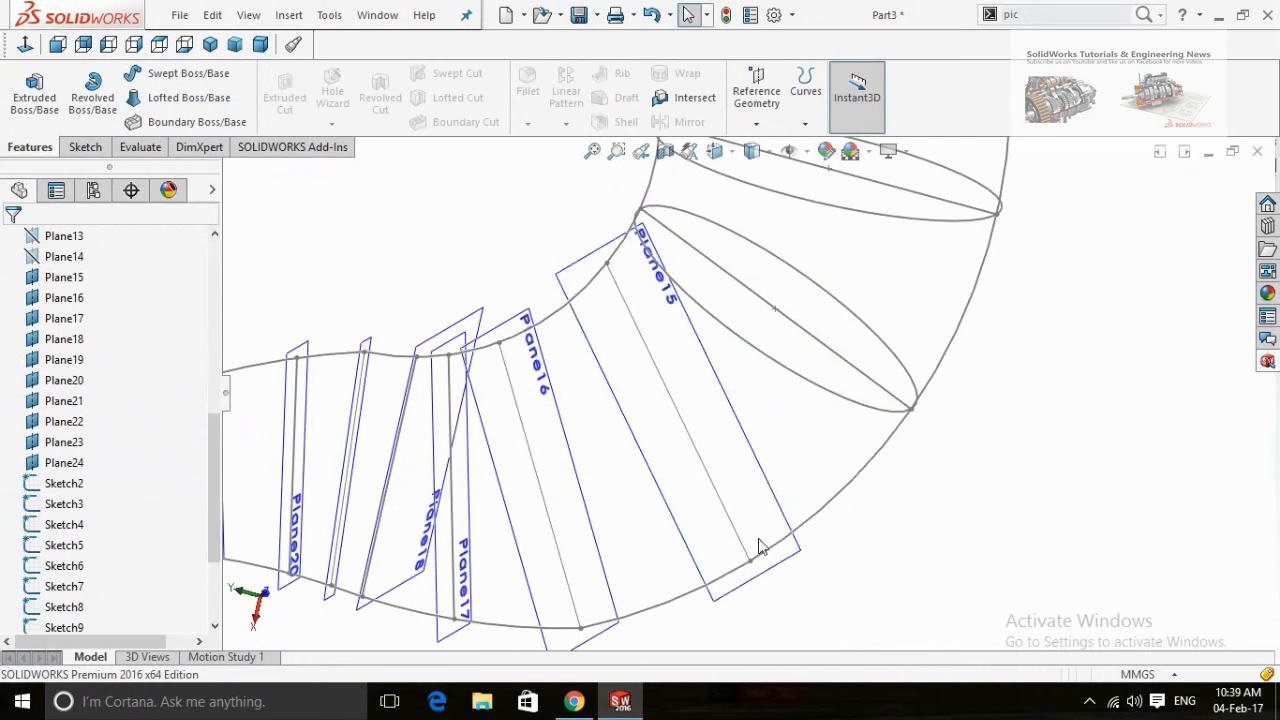
click(762, 572)
click(783, 466)
right_drag(940, 560, 985, 558)
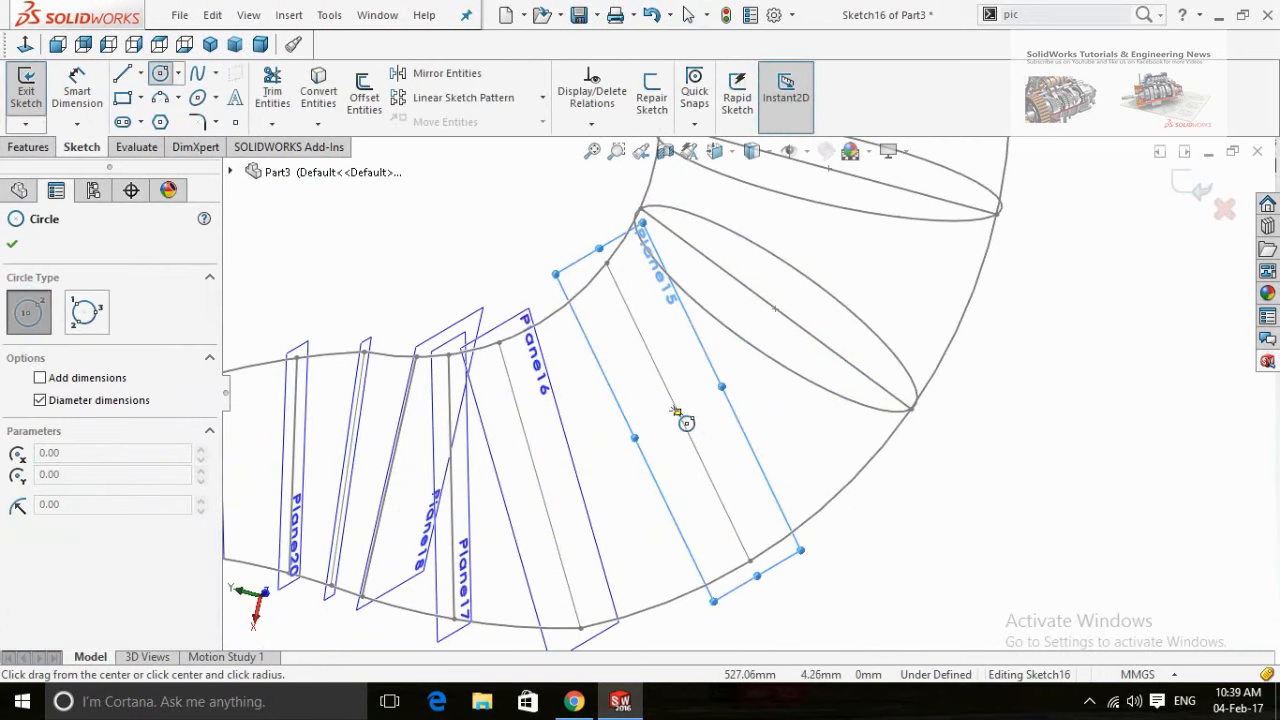
click(677, 412)
click(750, 562)
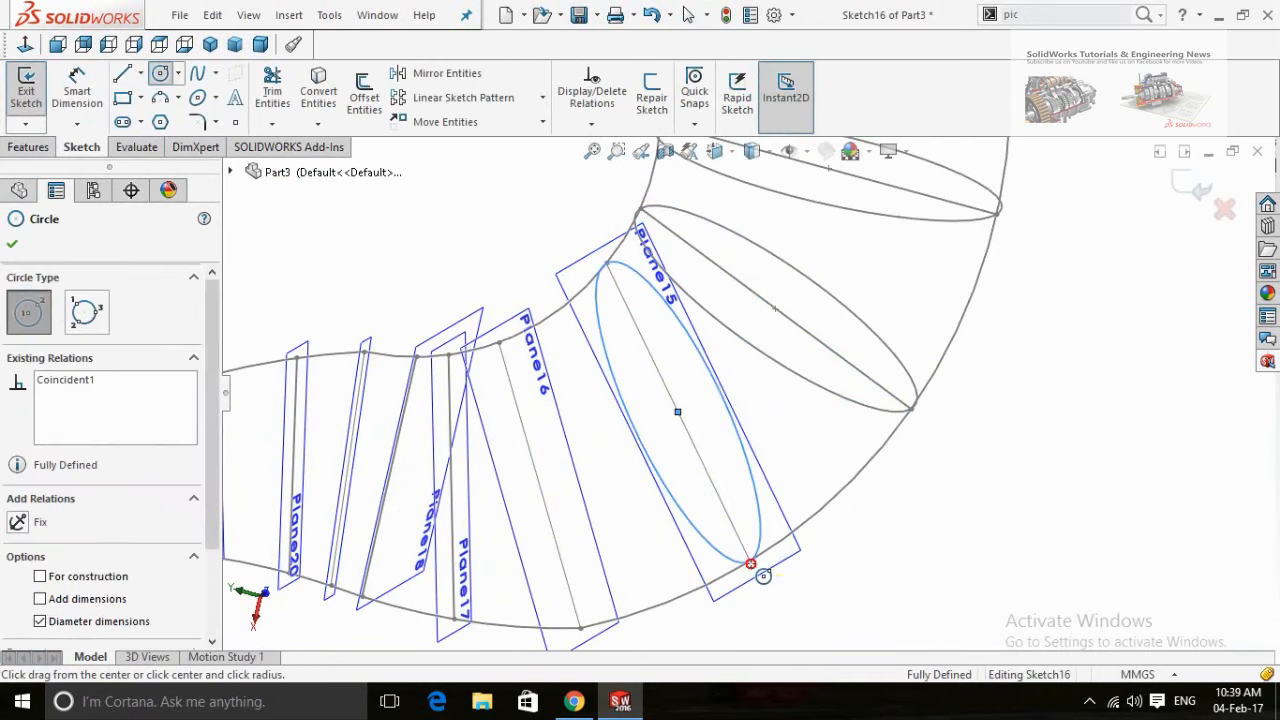
click(1191, 187)
click(791, 554)
click(883, 497)
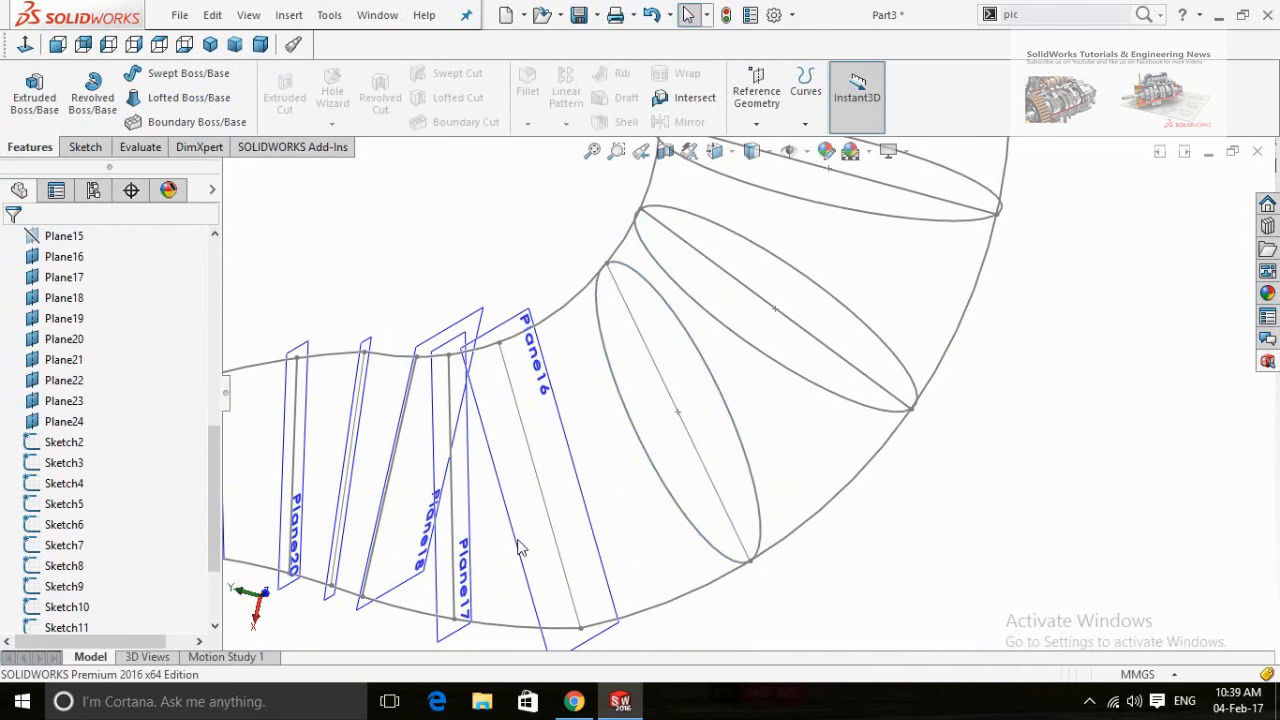
- Sketch a circle on Plane16 from the middle of its cross-line out to the line's end, and hide Plane16
click(522, 540)
click(600, 477)
right_drag(614, 523, 539, 486)
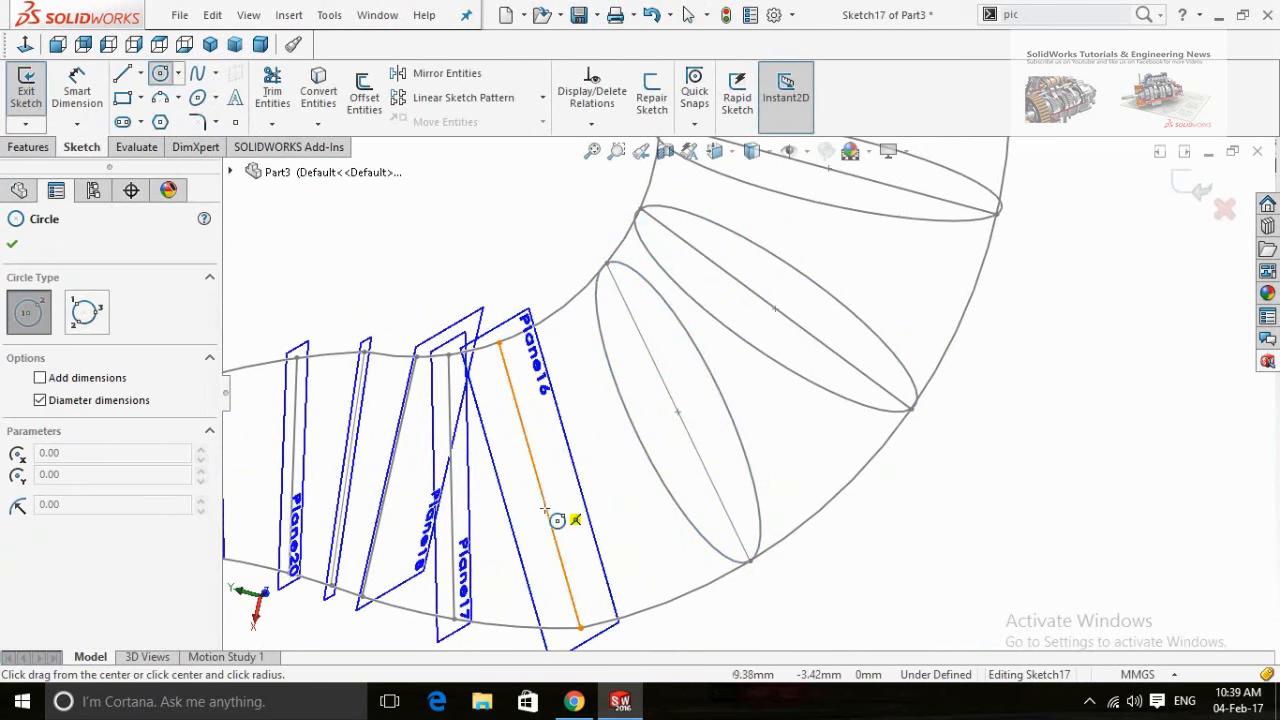
click(537, 485)
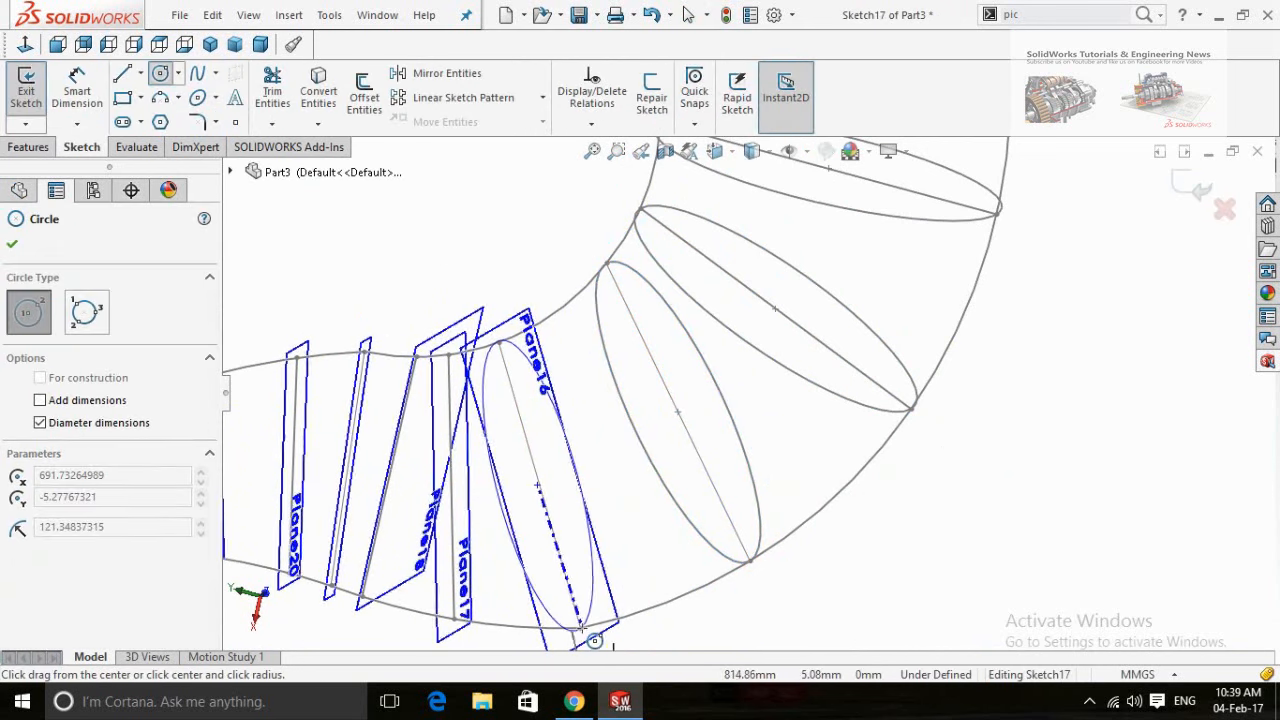
click(581, 628)
click(1191, 187)
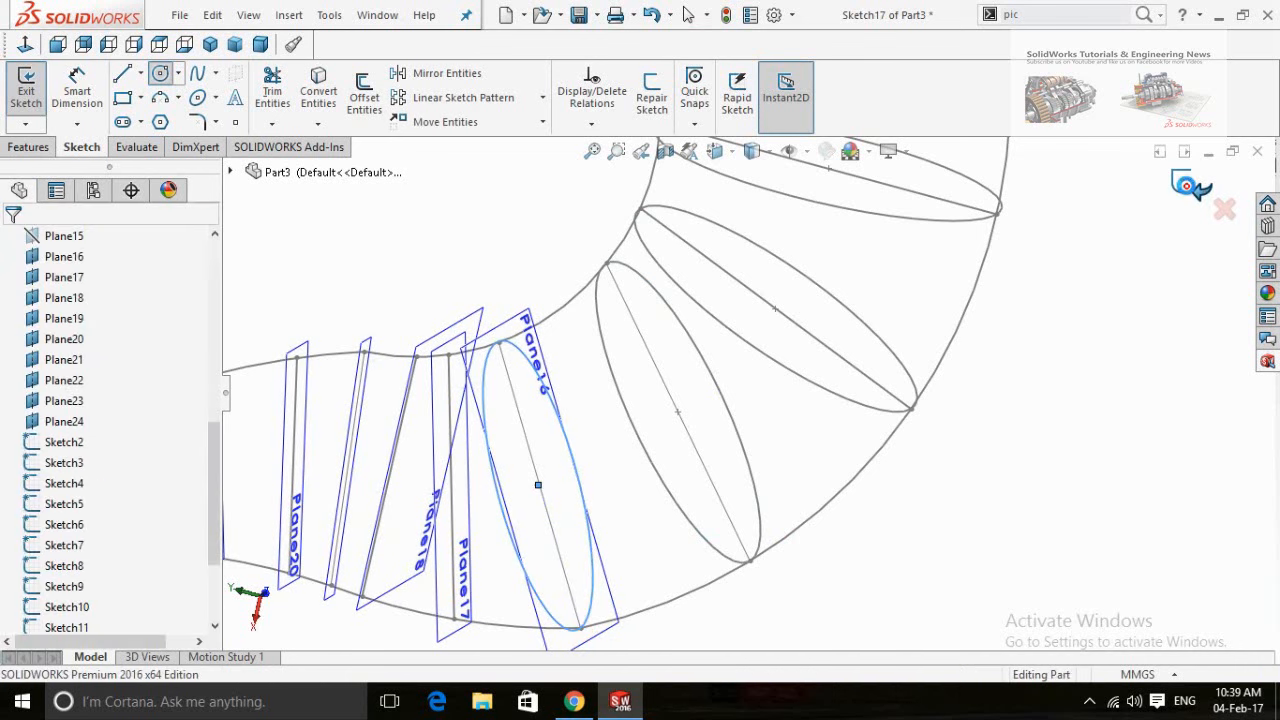
click(609, 525)
click(698, 535)
- Sketch a circle on Plane17 from the midpoint of its cross-line to the line's endpoint, and hide Plane17
scroll(596, 572, up, 3)
middle_drag(613, 588, 626, 560)
scroll(700, 367, down, 4)
middle_drag(686, 519, 695, 503)
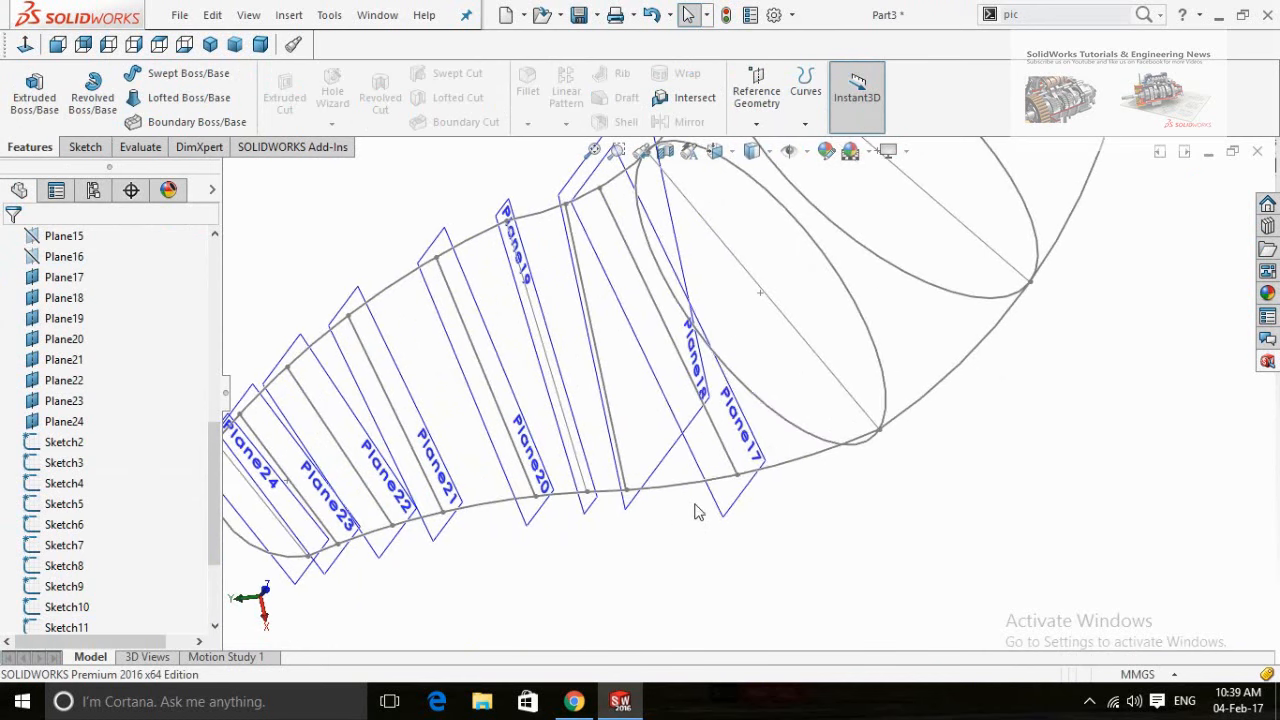
click(708, 462)
click(783, 406)
click(865, 527)
key(c)
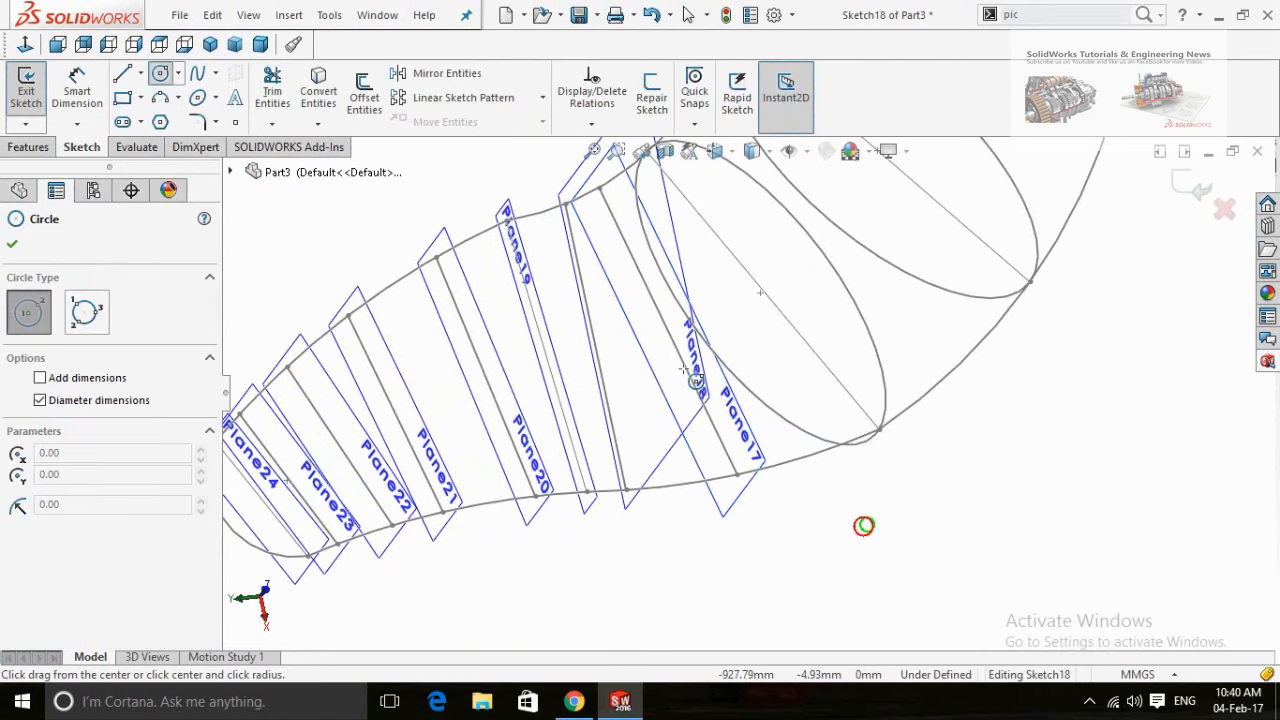
click(668, 331)
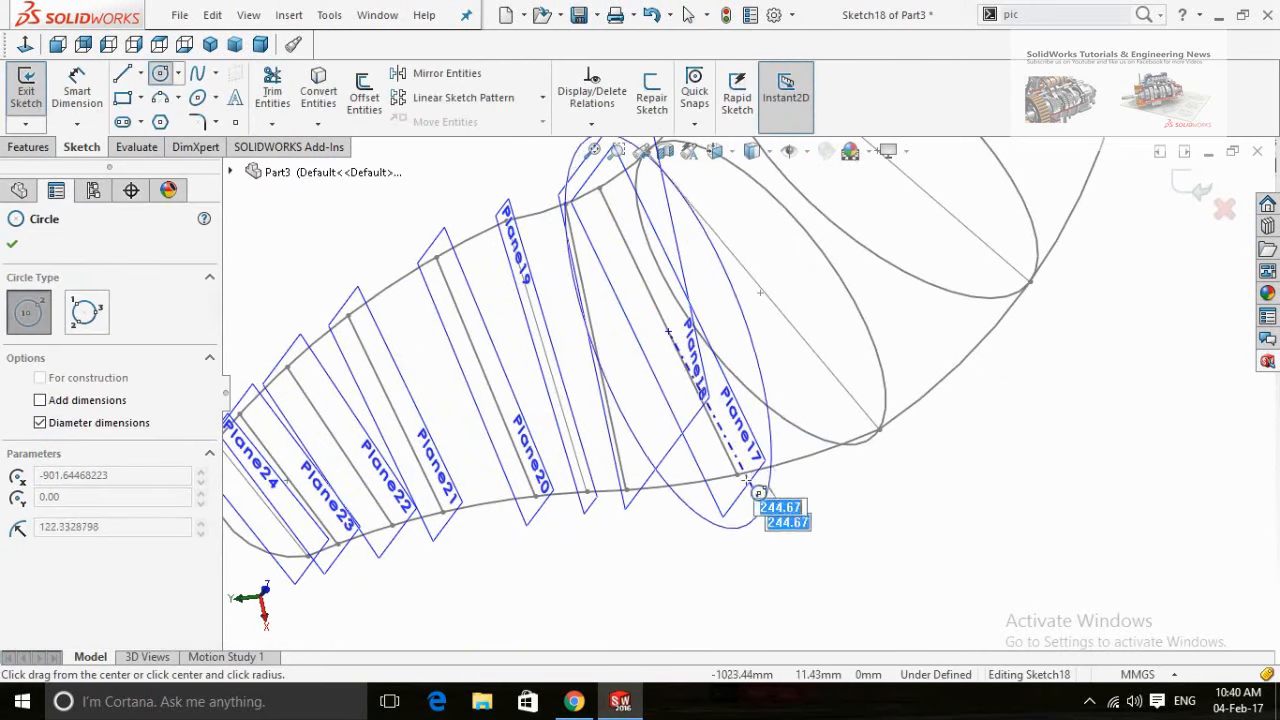
click(737, 475)
click(1190, 186)
click(727, 504)
click(830, 445)
- Sketch a circle on Plane18 from the midpoint of its cross-line to the line's endpoint, and hide Plane18
scroll(790, 520, up, 2)
middle_drag(763, 569, 763, 521)
scroll(763, 521, up, 3)
scroll(758, 260, down, 5)
scroll(752, 365, down, 2)
middle_drag(973, 476, 957, 472)
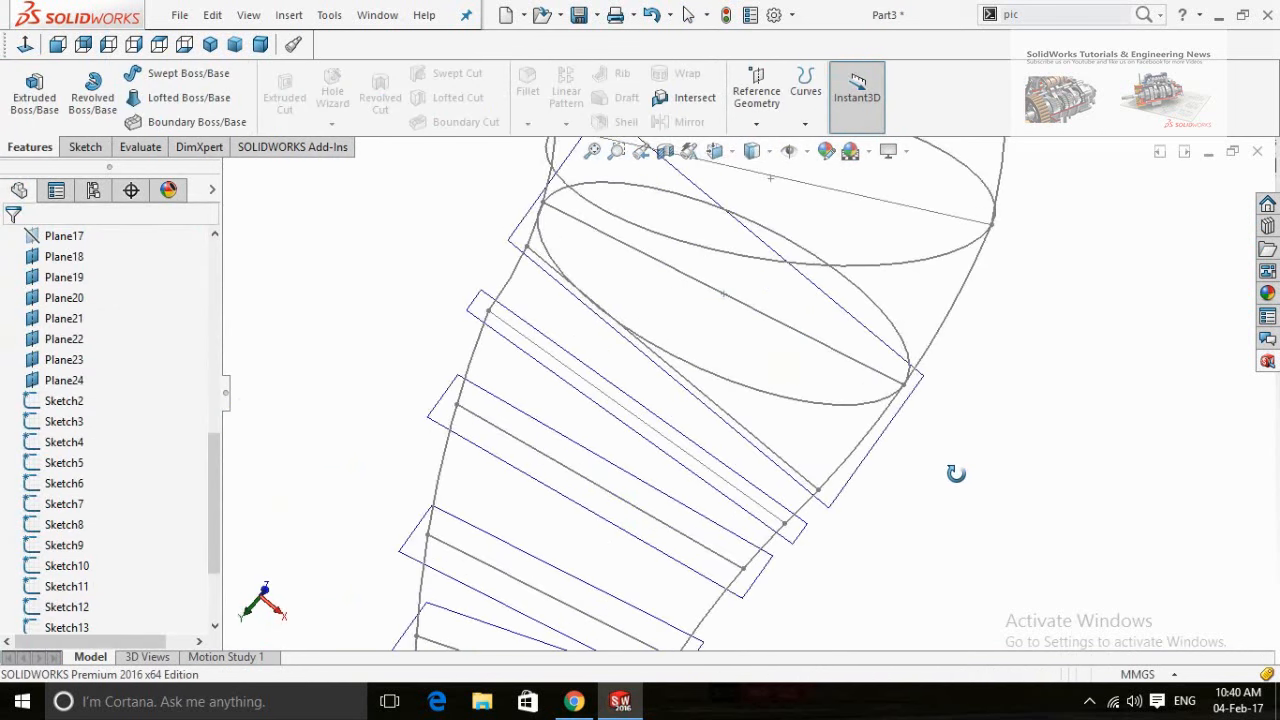
click(873, 441)
click(877, 377)
mouse_move(885, 510)
middle_down()
mouse_move(889, 494)
mouse_move(920, 506)
middle_up()
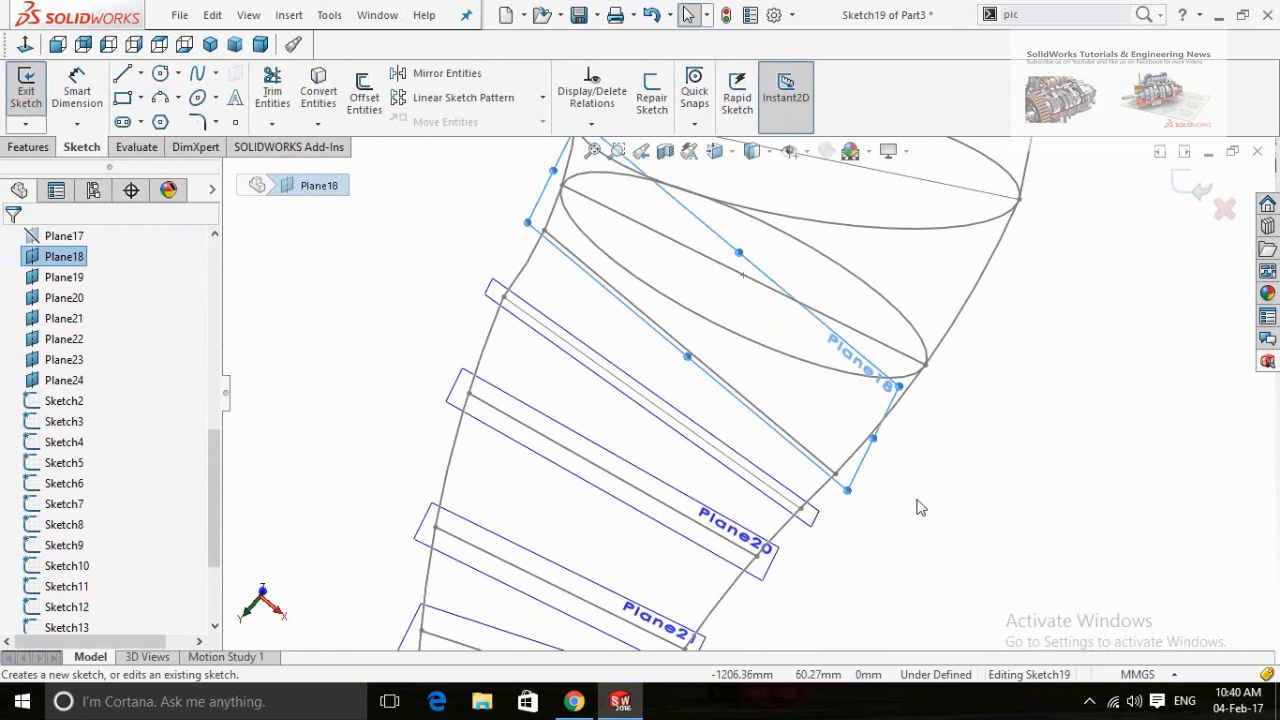
key(c)
click(689, 352)
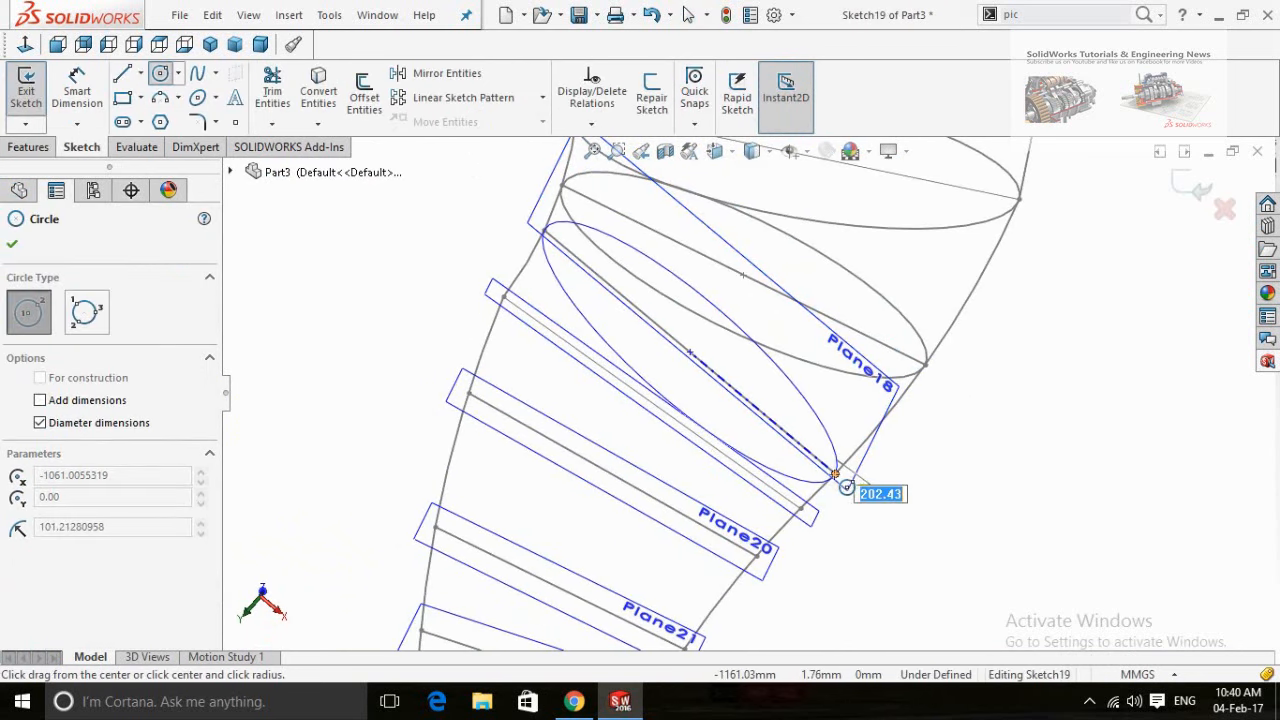
click(838, 474)
click(1182, 181)
click(857, 420)
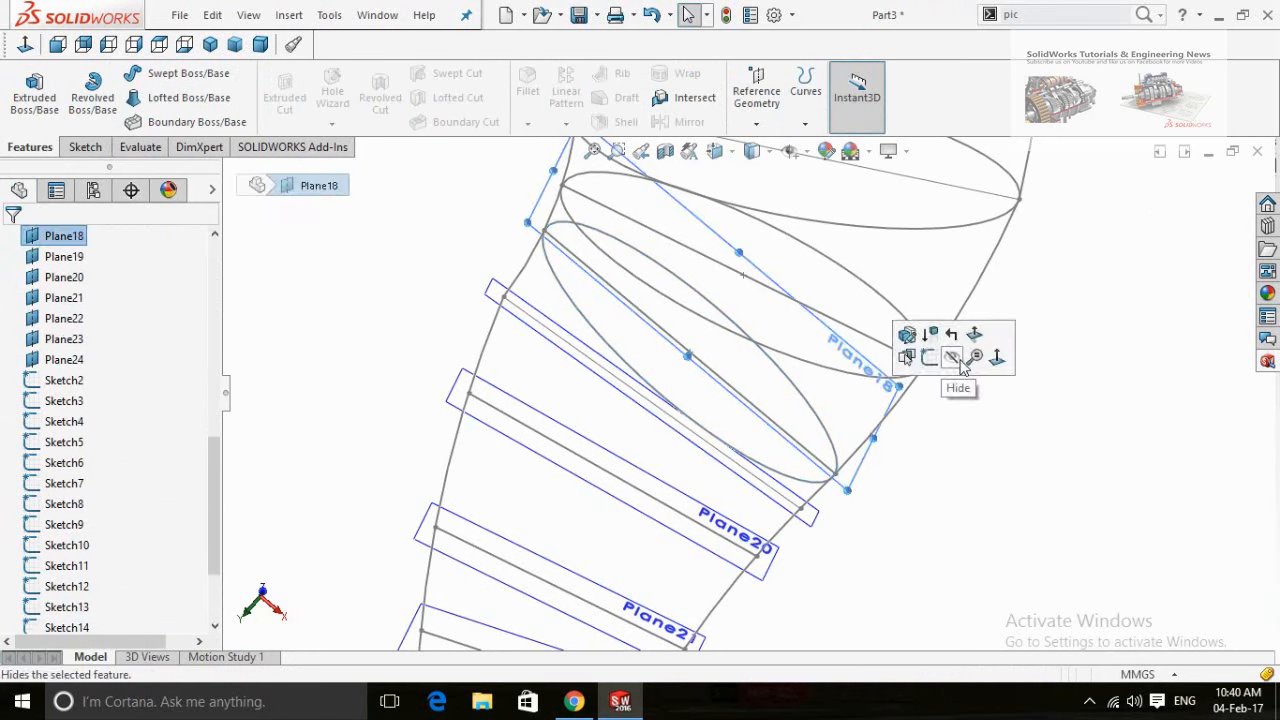
click(960, 360)
- Sketch a circle on Plane19 from the midpoint of its cross-line to the line's endpoint, and hide Plane19
click(779, 508)
click(857, 445)
key(c)
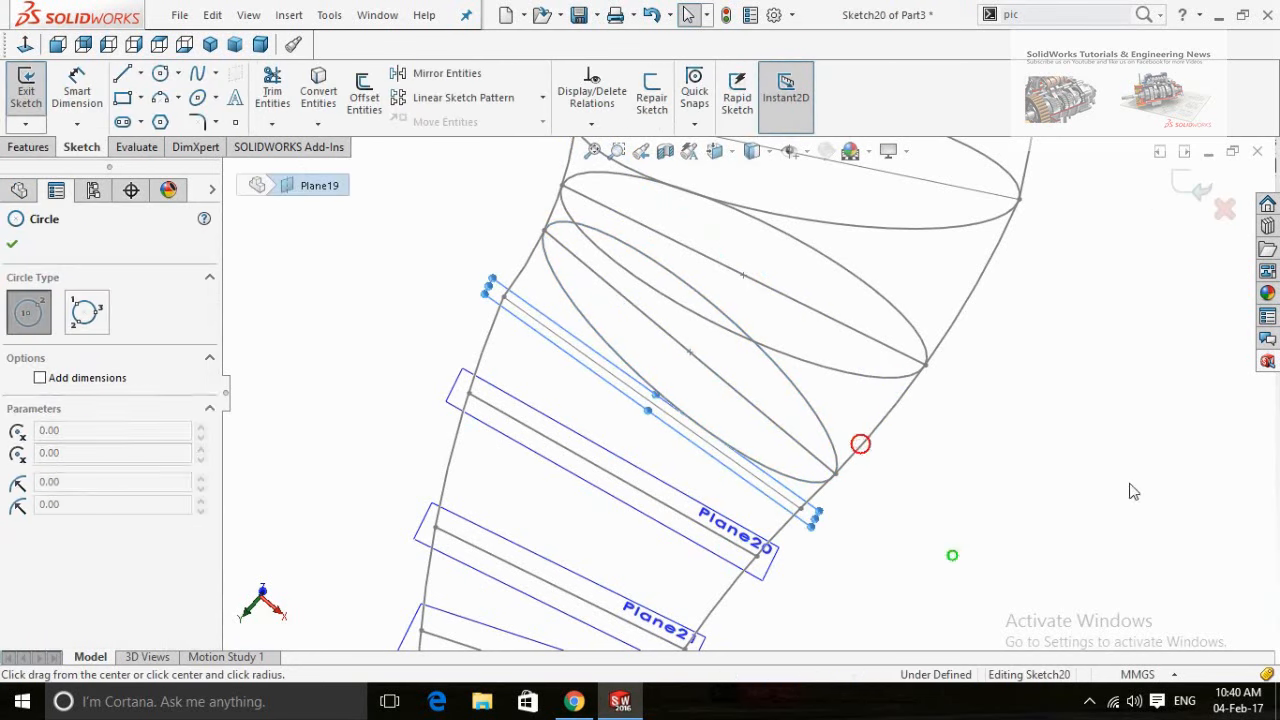
click(651, 404)
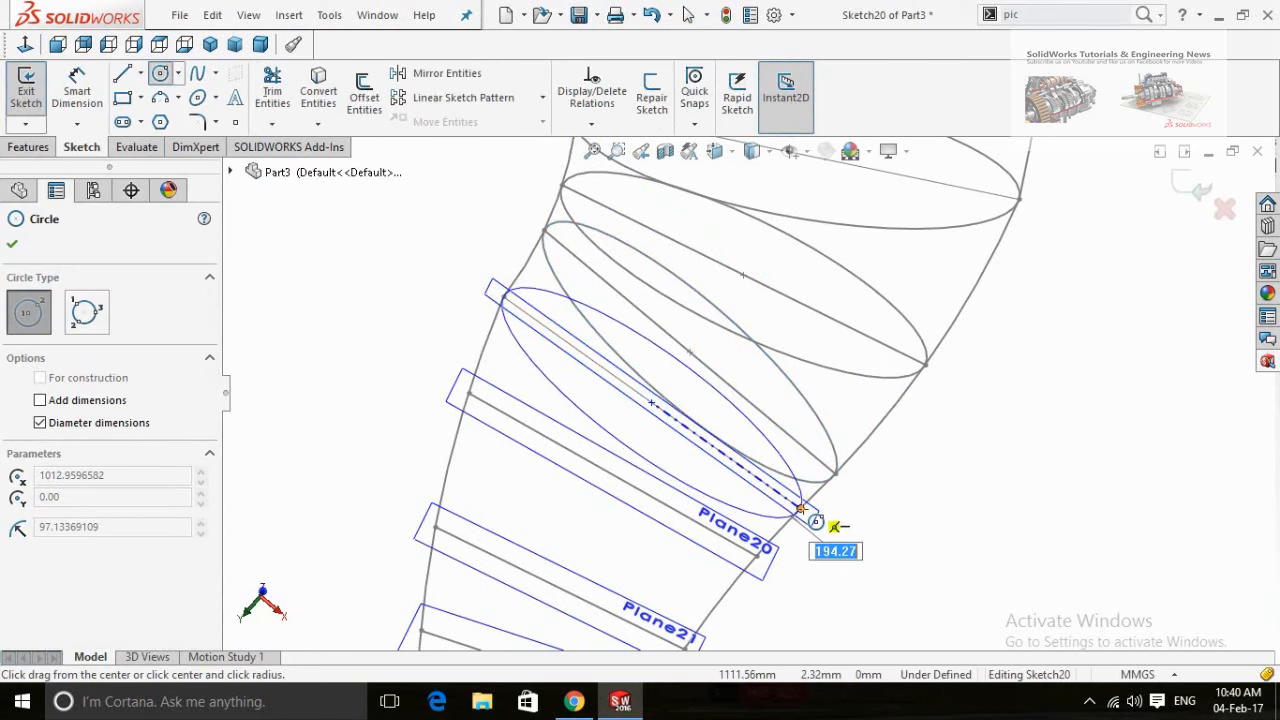
click(801, 509)
key(ctrl+b)
click(805, 517)
click(902, 459)
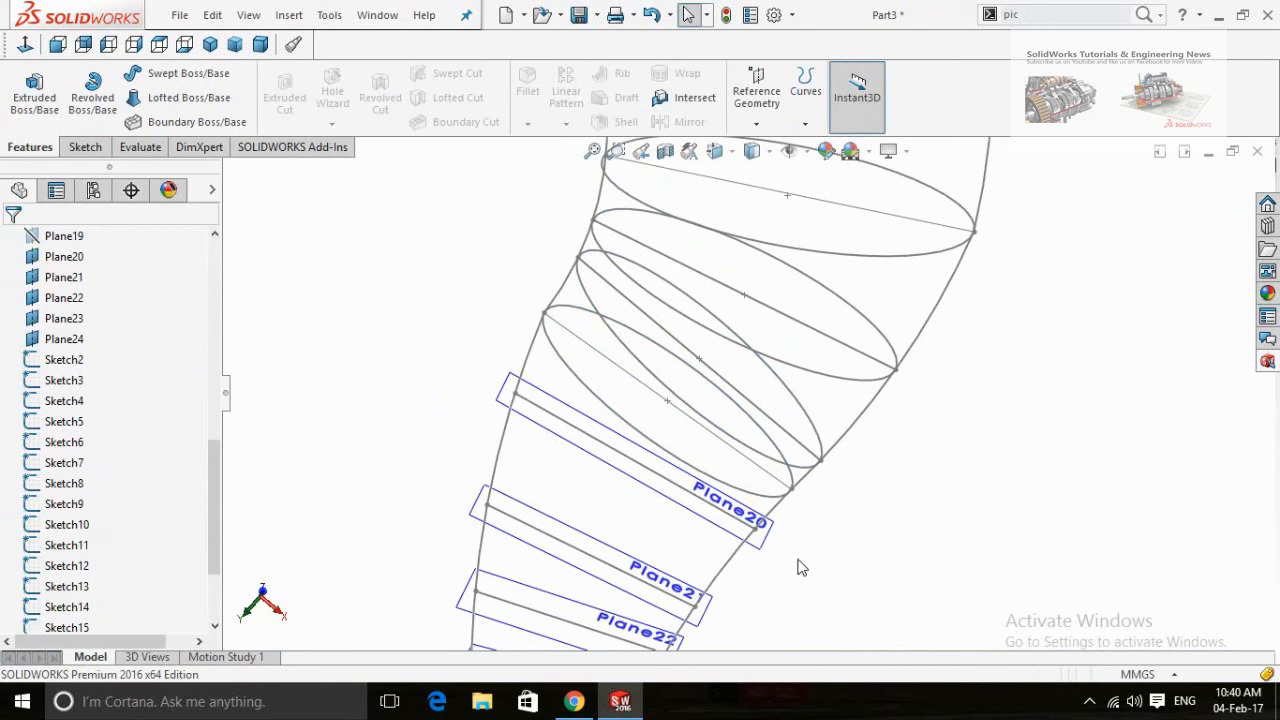
- Sketch a circle on Plane20 from the midpoint of its cross-line out to the line's end, and hide Plane20
click(723, 509)
click(803, 457)
key(c)
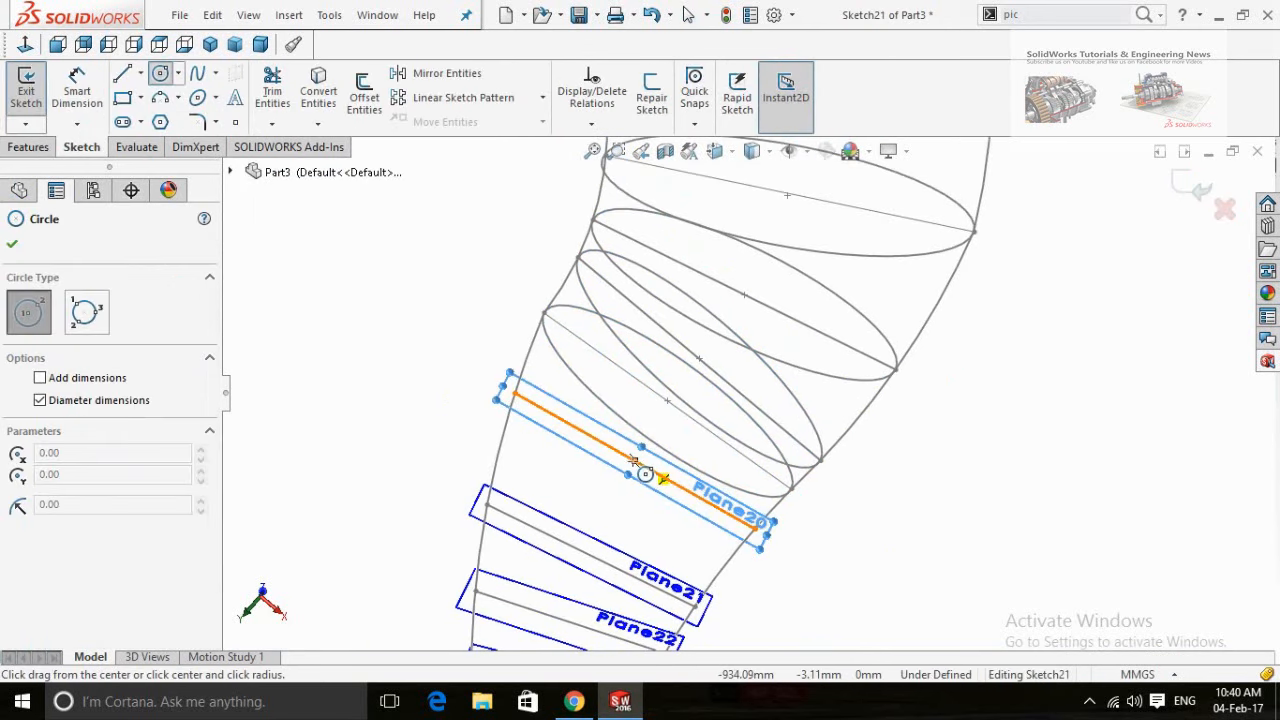
click(632, 461)
click(767, 540)
key(ctrl+b)
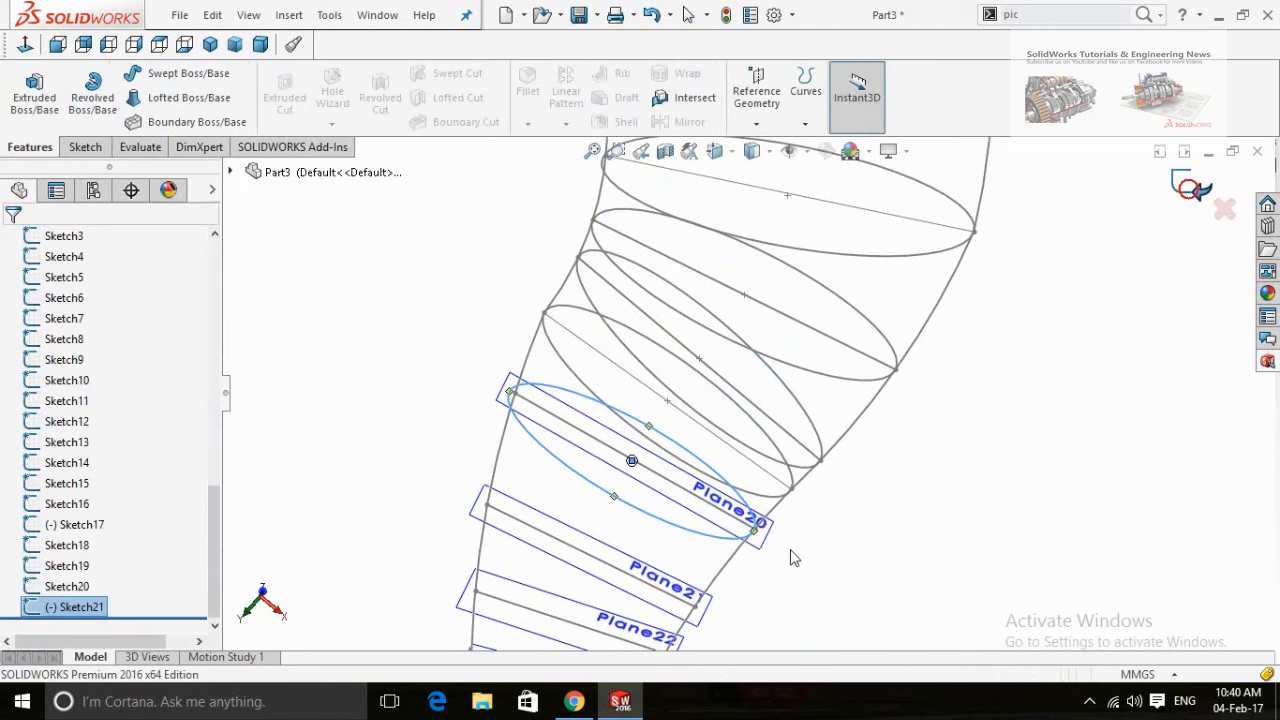
click(757, 535)
click(853, 487)
- Sketch a circle on Plane21 from the midpoint of its cross-line out to the line's end, and hide Plane21
scroll(770, 600, up, 3)
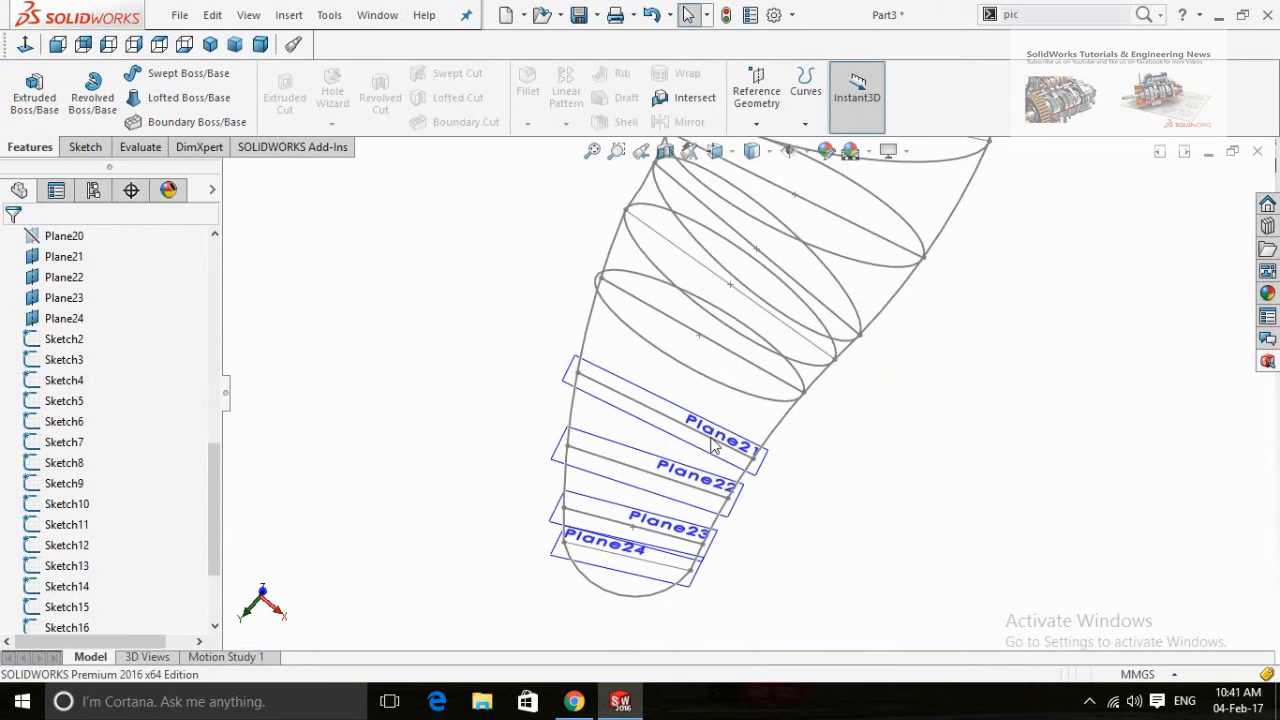
middle_drag(714, 443, 734, 503)
scroll(675, 430, down, 3)
click(677, 443)
click(755, 386)
right_drag(928, 527, 926, 575)
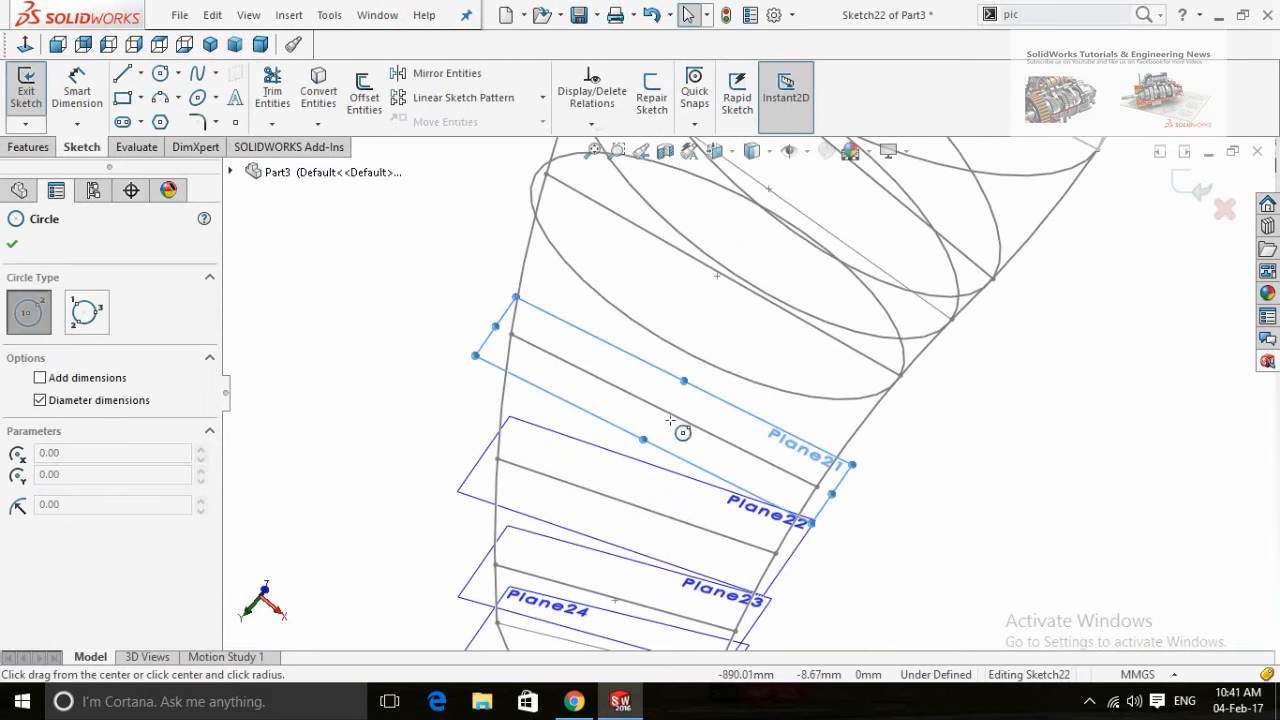
click(664, 410)
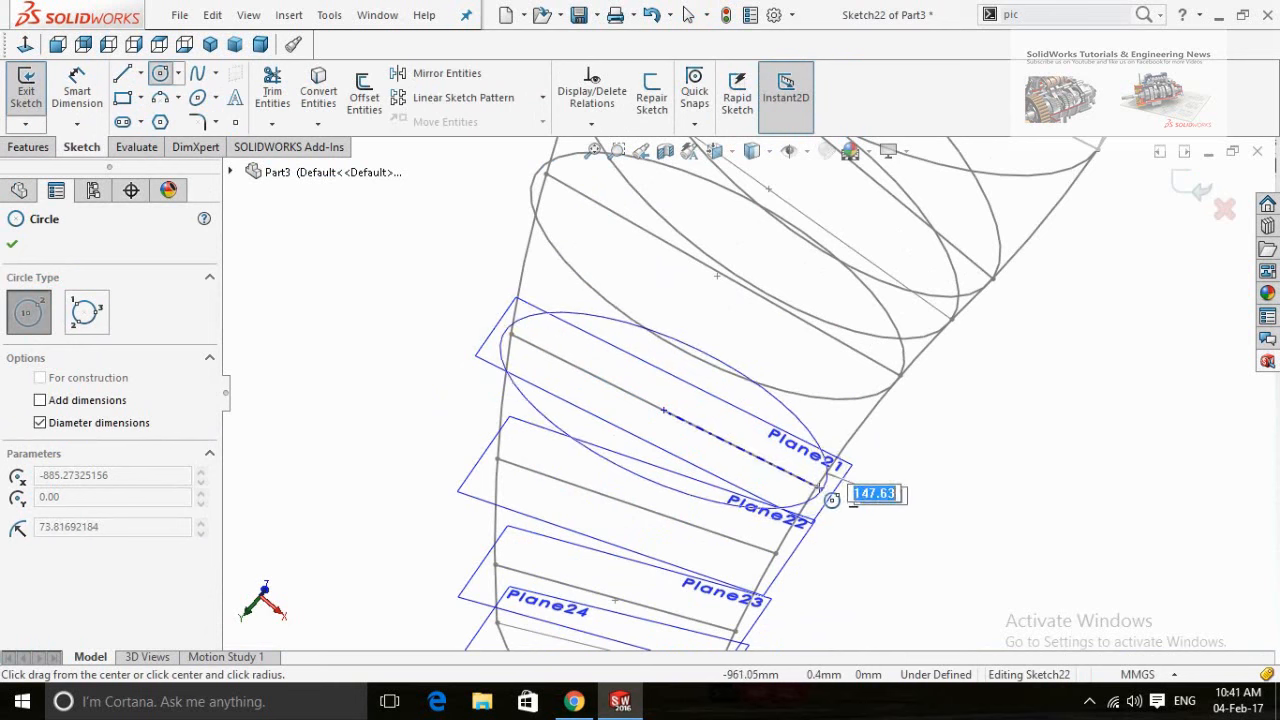
click(832, 498)
click(1188, 188)
click(938, 431)
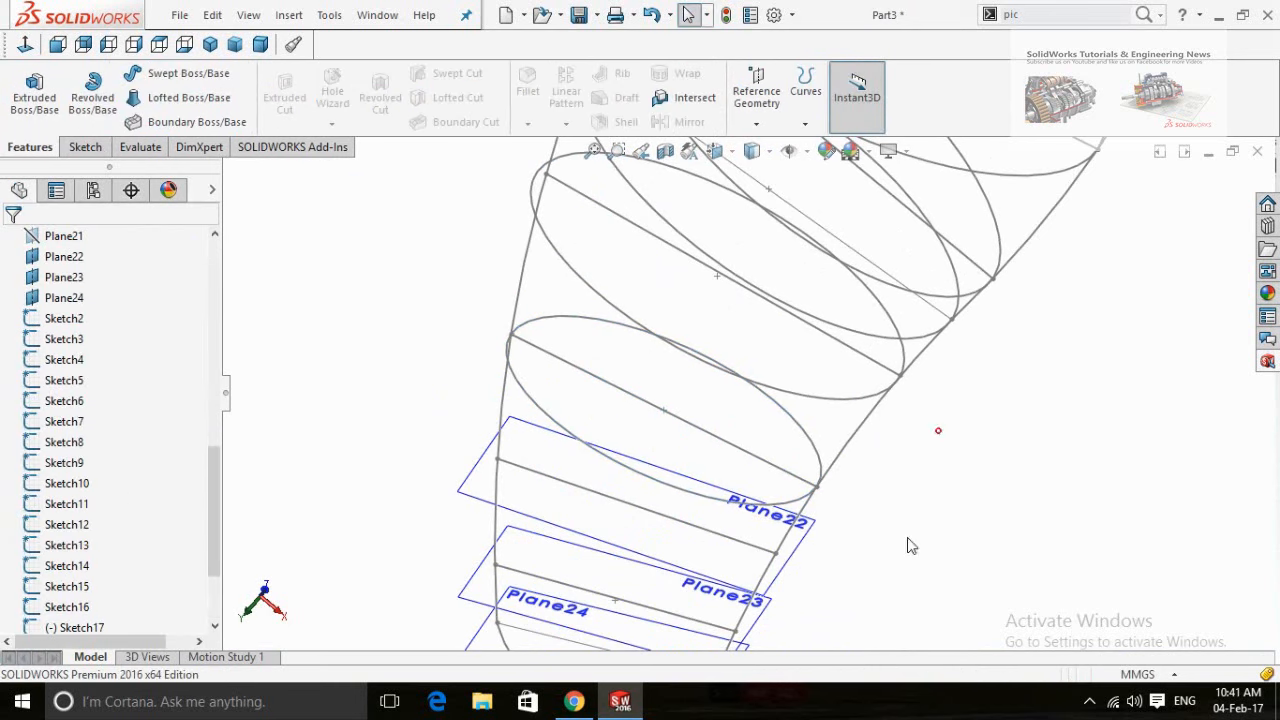
- Sketch a circle on Plane22 from the midpoint of its cross-line to the line's endpoint, and hide Plane22
click(704, 556)
click(771, 494)
right_drag(1080, 520, 1114, 520)
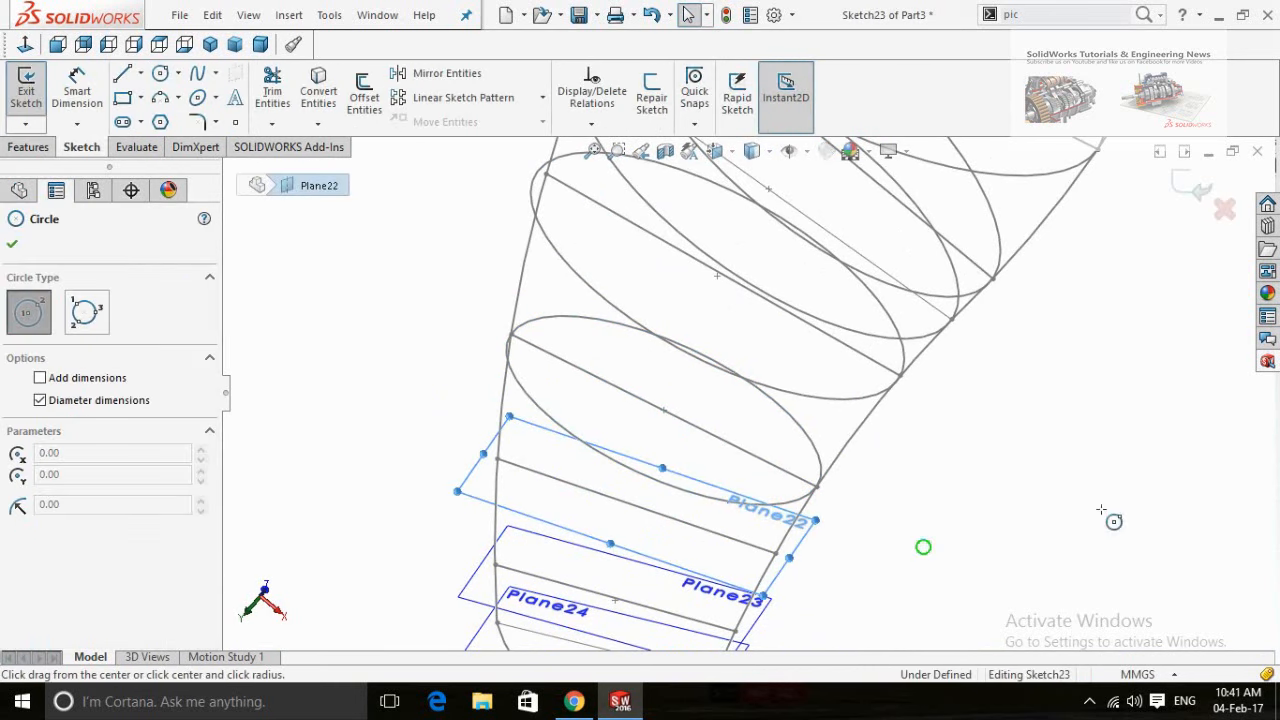
click(633, 506)
click(775, 553)
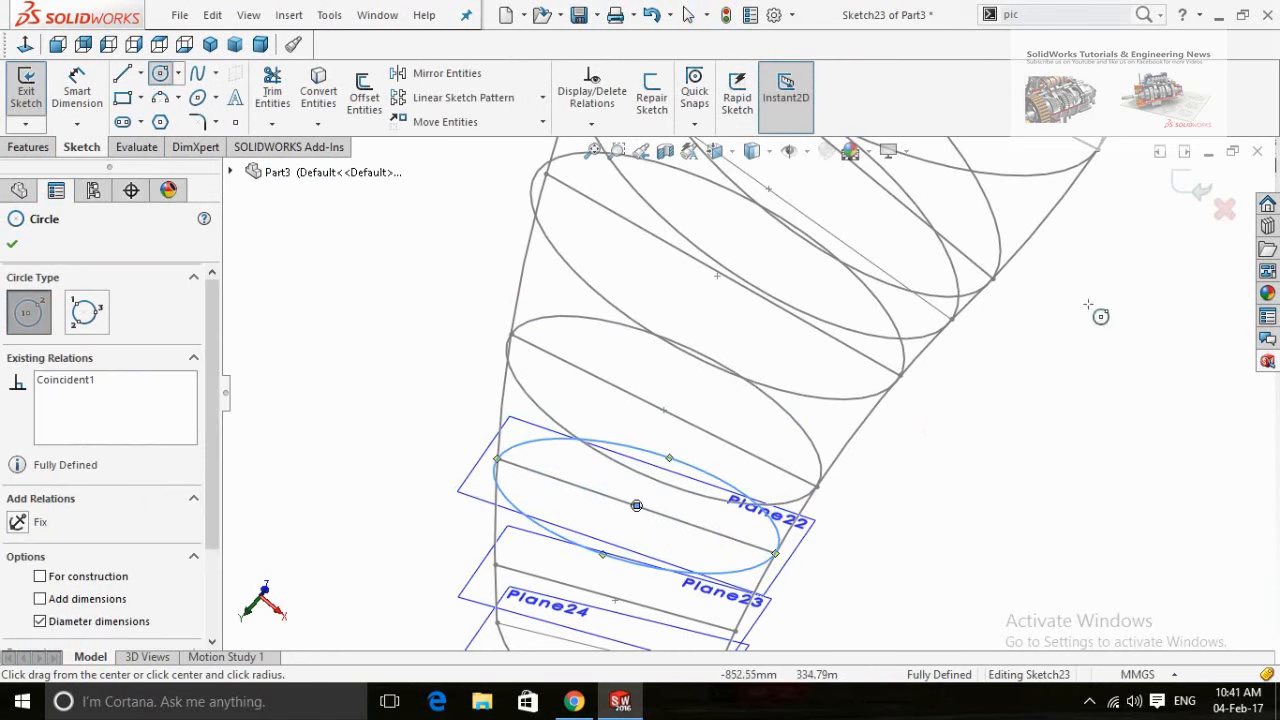
click(1202, 194)
click(804, 537)
click(899, 487)
click(900, 580)
- Sketch a circle on Plane23 from the midpoint of its cross-line to the line's endpoint, and hide Plane23
scroll(780, 582, up, 3)
scroll(712, 588, down, 3)
right_drag(777, 569, 985, 544)
scroll(790, 533, up, 3)
middle_drag(605, 487, 826, 428)
scroll(826, 428, down, 10)
click(742, 330)
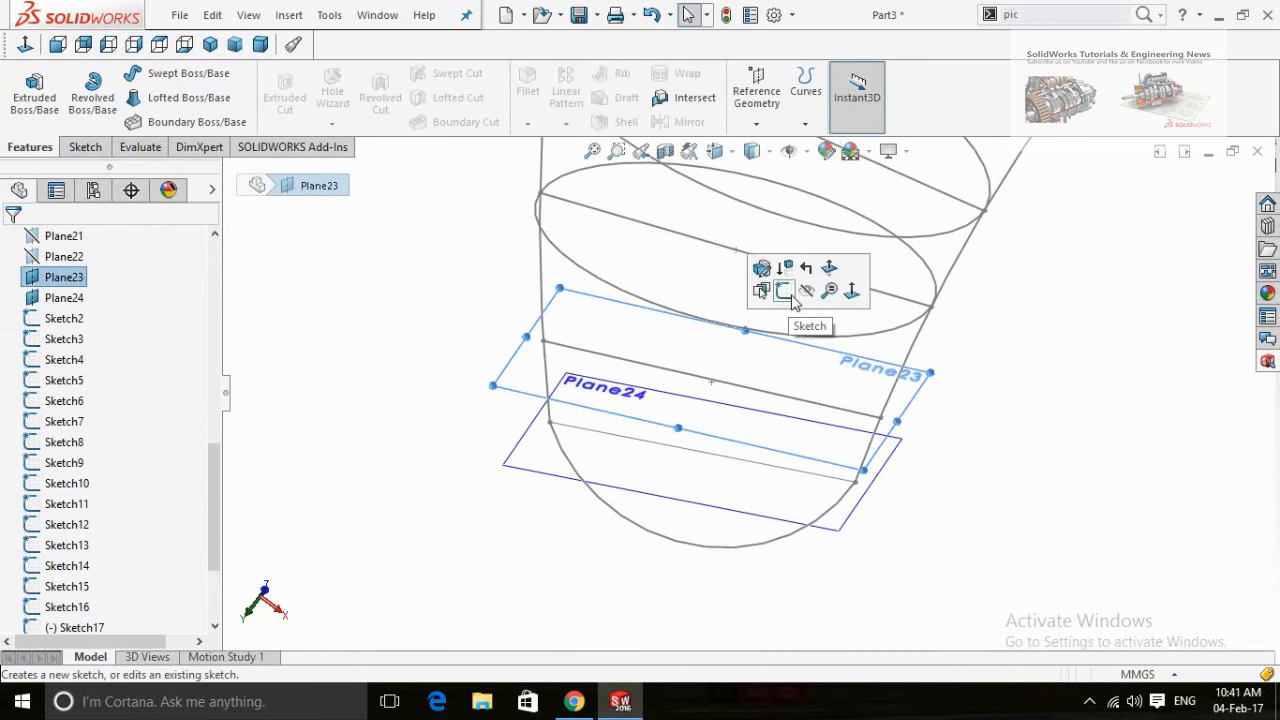
click(778, 292)
right_drag(1010, 455, 1065, 455)
click(711, 380)
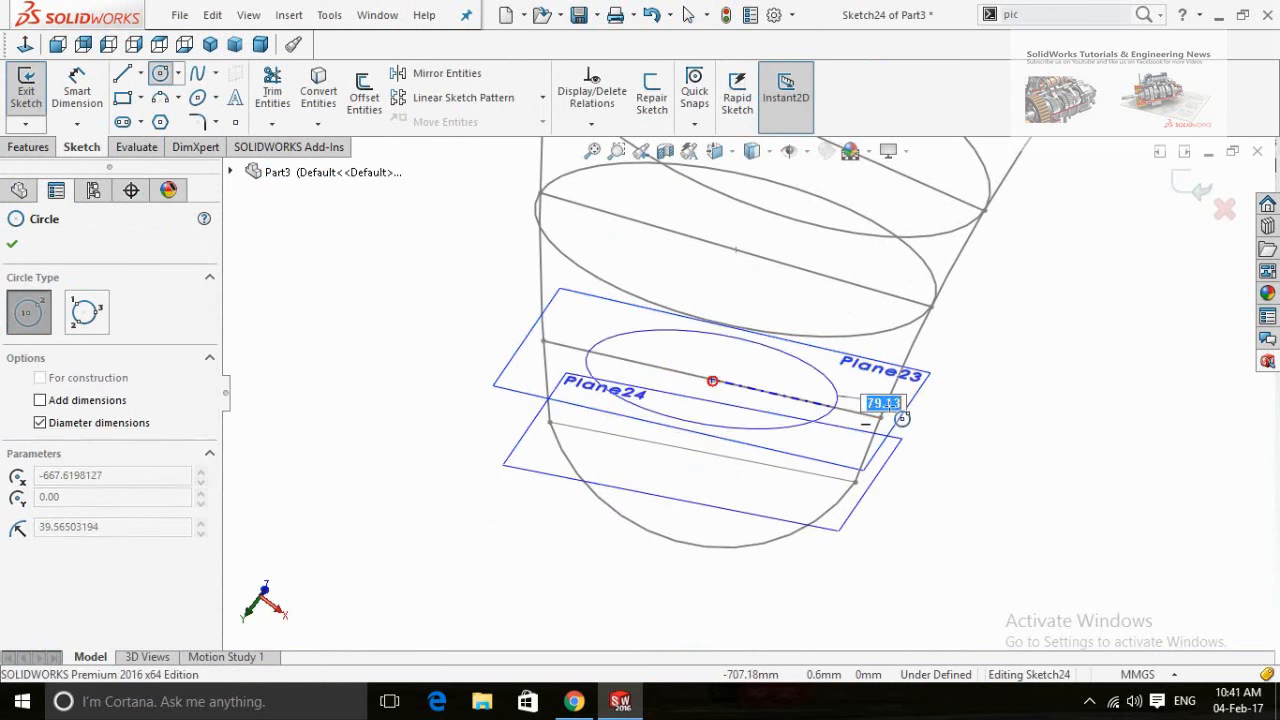
click(880, 417)
click(1193, 193)
click(921, 387)
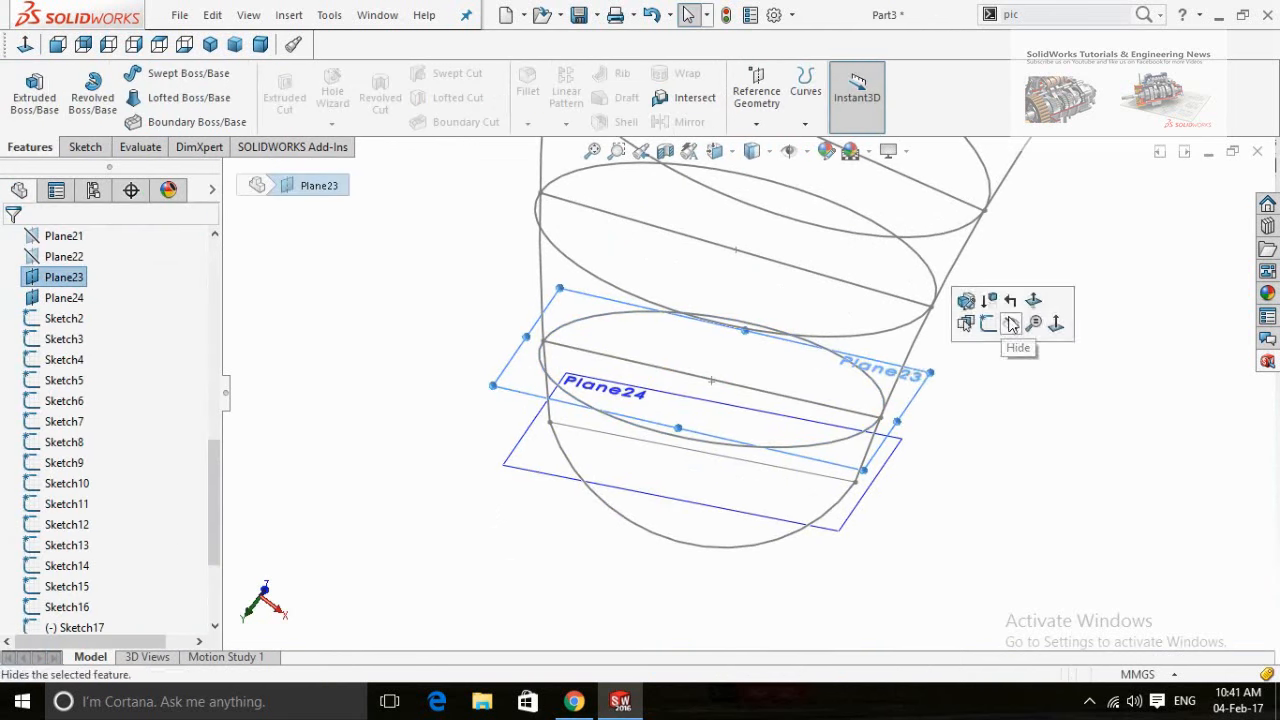
click(1006, 315)
- Sketch a circle on Plane24 from the midpoint of its cross-line out to the line's end, and hide Plane24
click(786, 502)
click(861, 445)
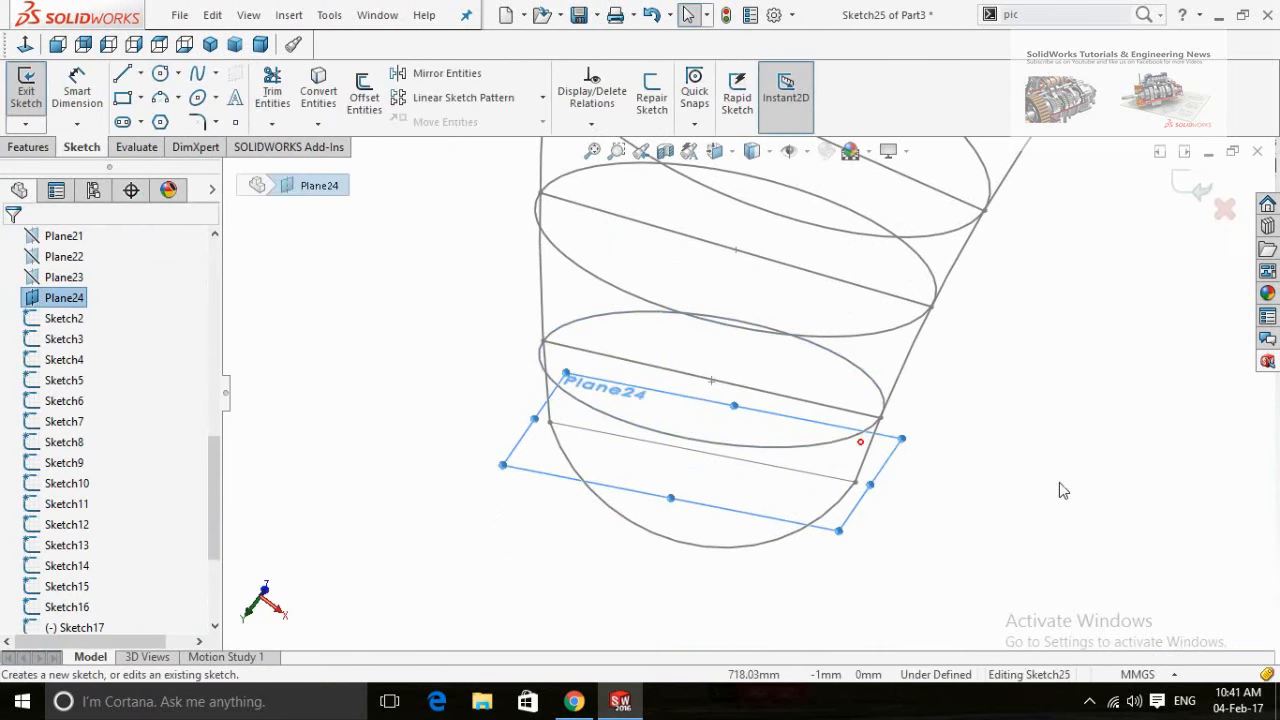
right_drag(1059, 482, 1115, 482)
click(702, 452)
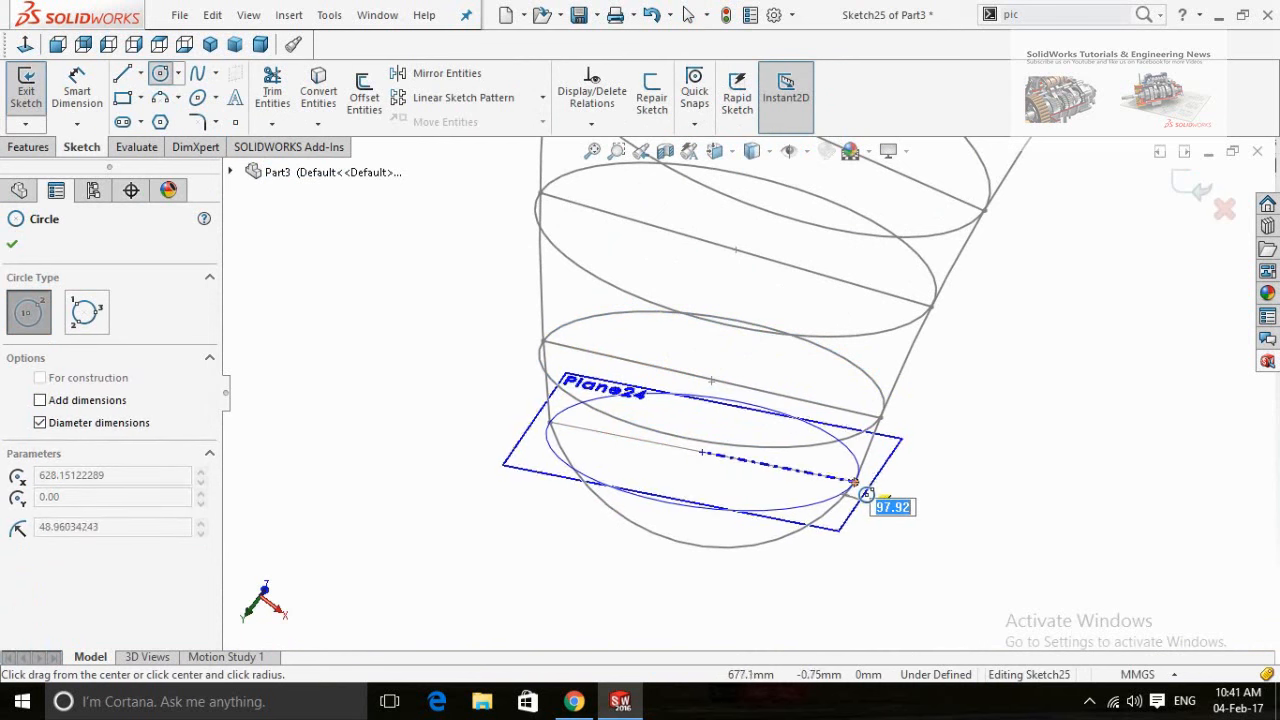
click(855, 483)
click(1183, 182)
click(882, 463)
click(969, 407)
- Start a Lofted Boss/Base with the shank's circles Sketch2, Sketch3, Sketch4 and Sketch5 as profiles, in order from the free end
scroll(837, 503, up, 8)
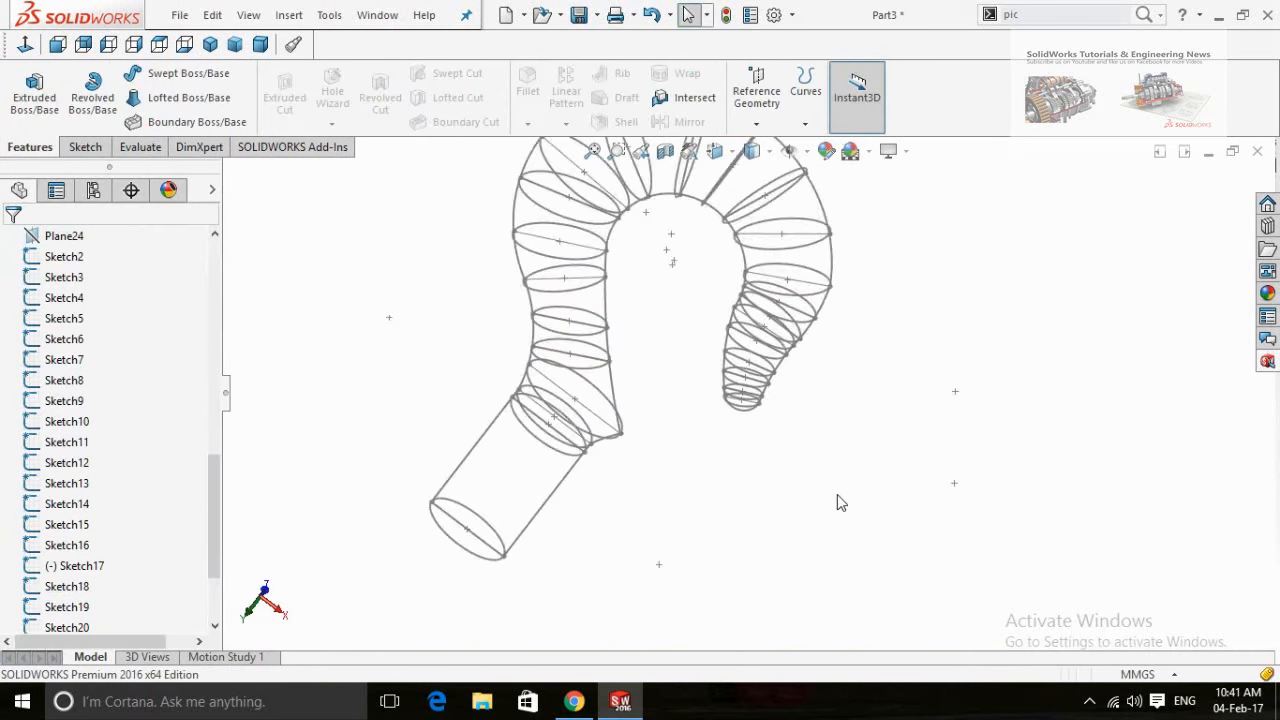
middle_drag(714, 494, 892, 292)
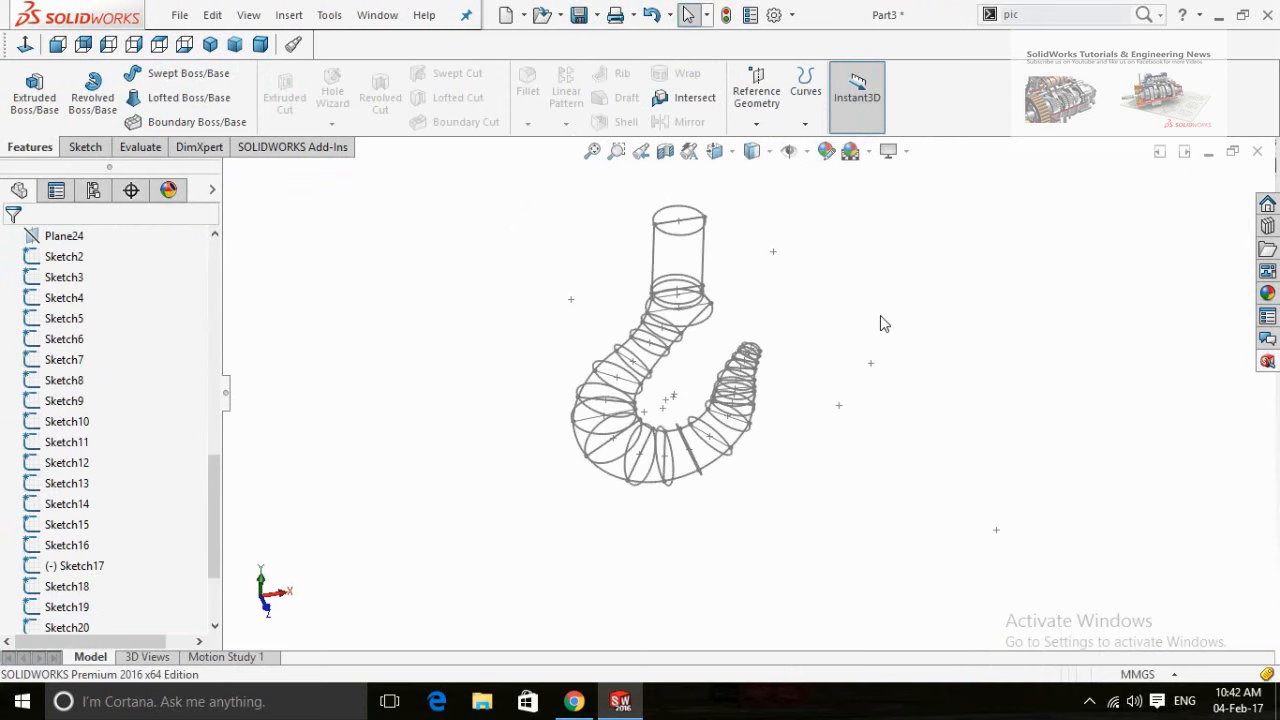
scroll(757, 318, down, 3)
scroll(923, 371, down, 3)
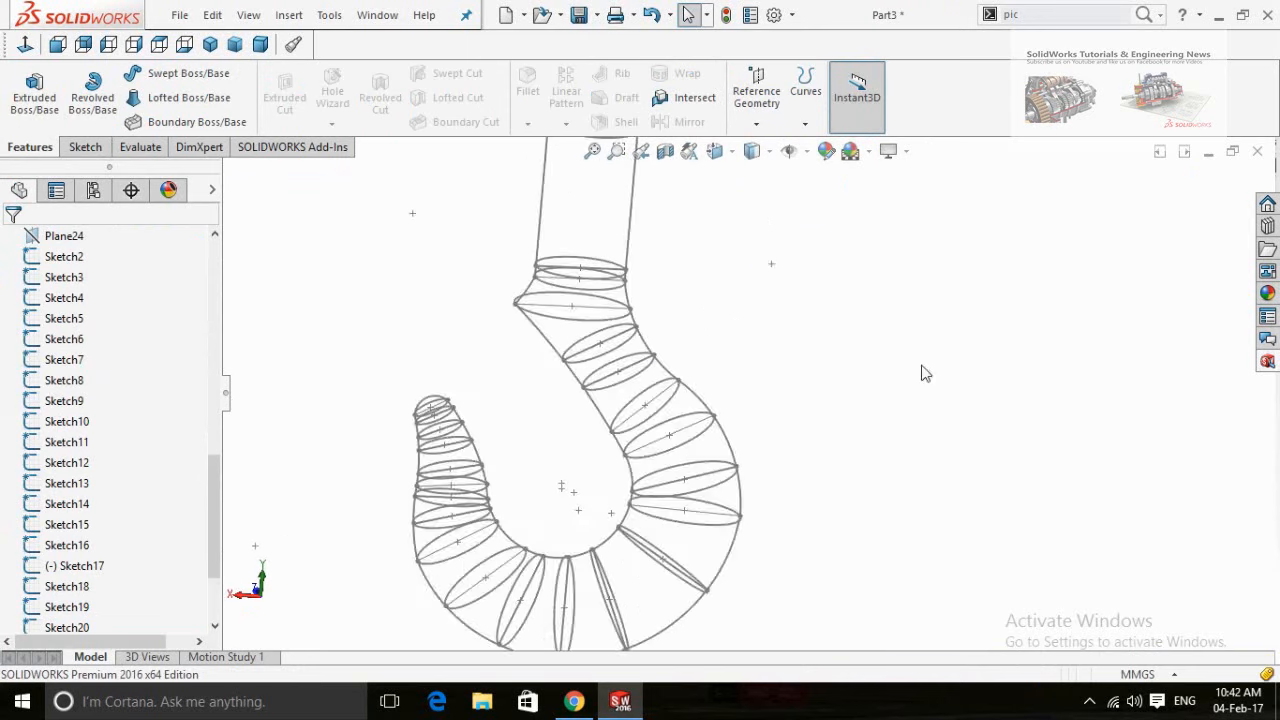
scroll(875, 375, up, 5)
middle_drag(875, 375, 594, 349)
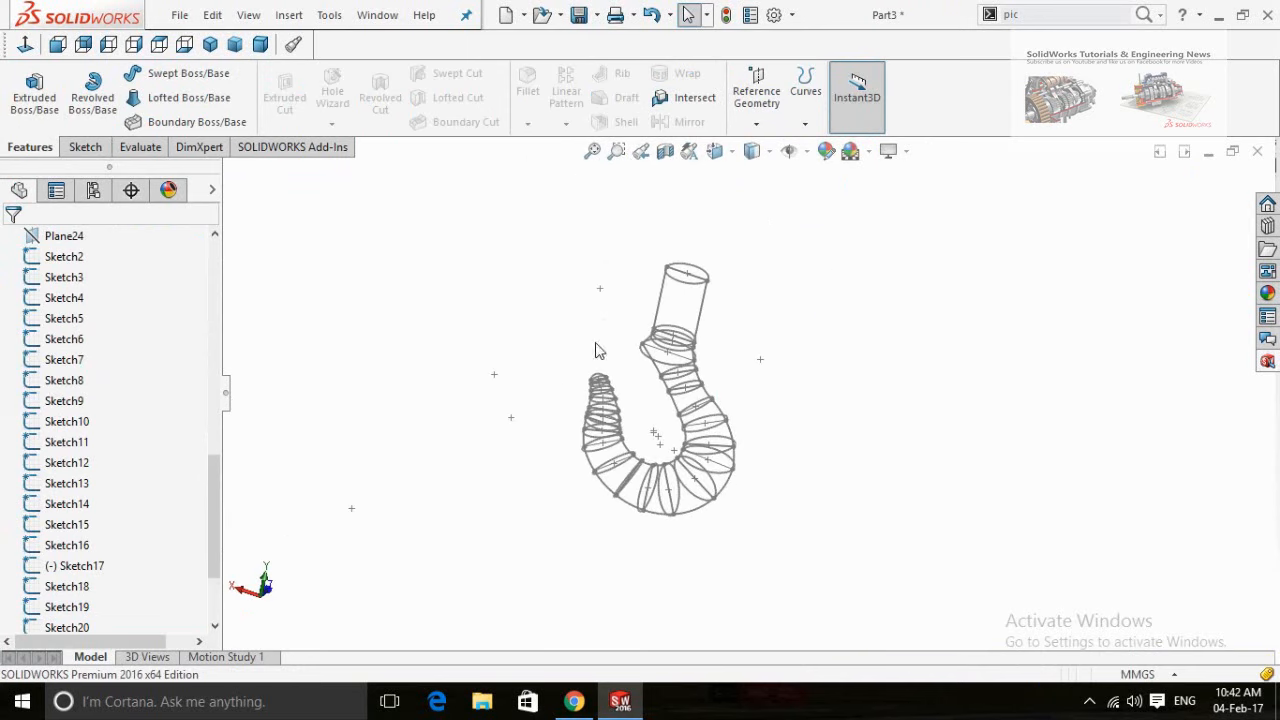
scroll(637, 369, down, 4)
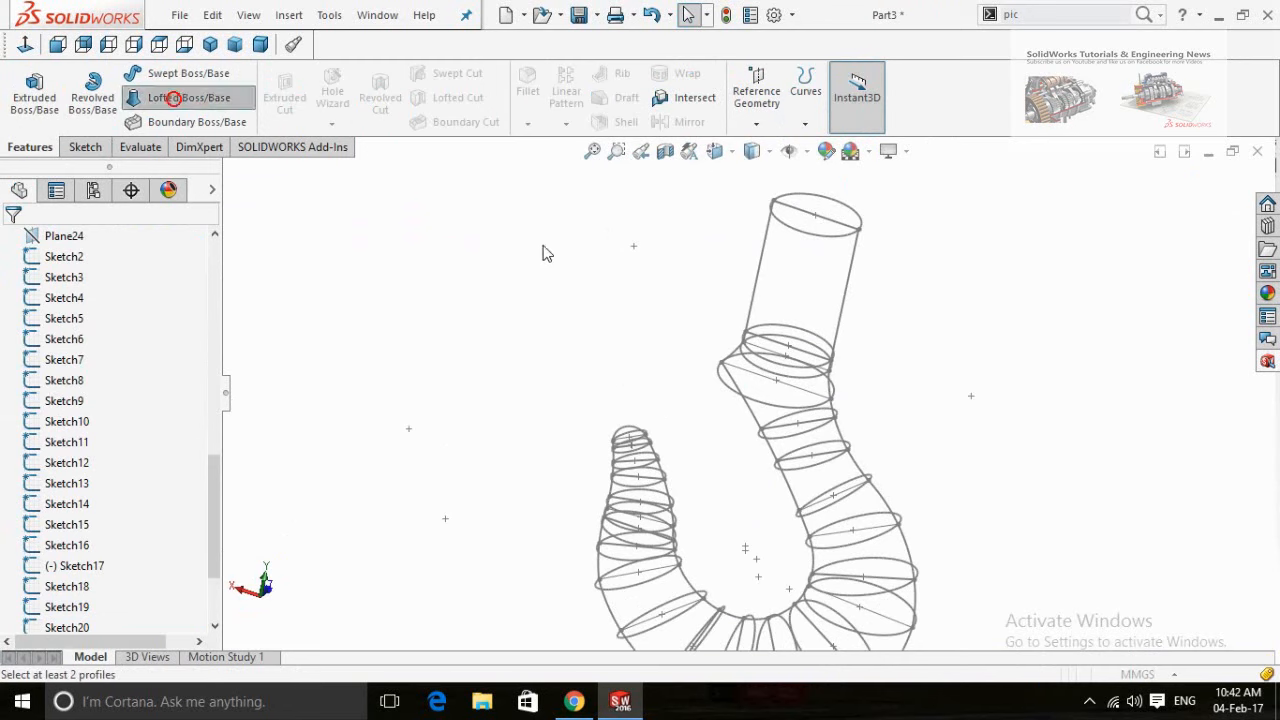
scroll(857, 297, down, 3)
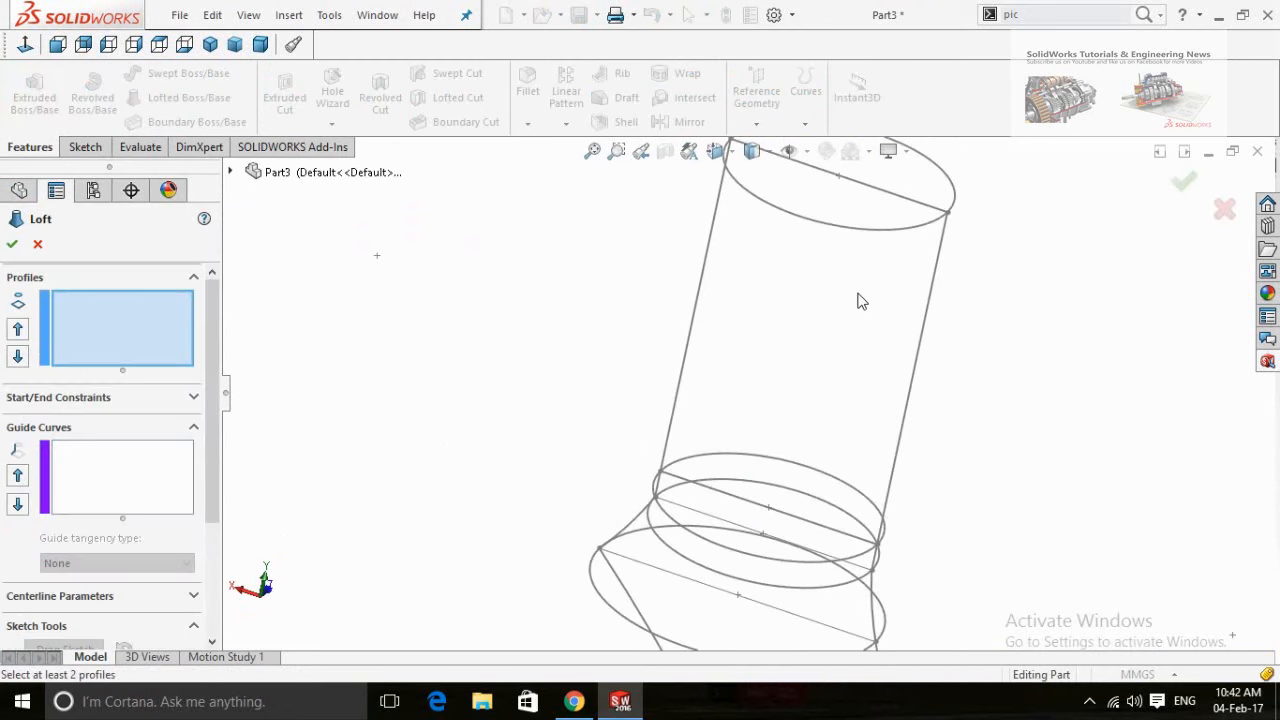
scroll(864, 274, up, 1)
click(873, 283)
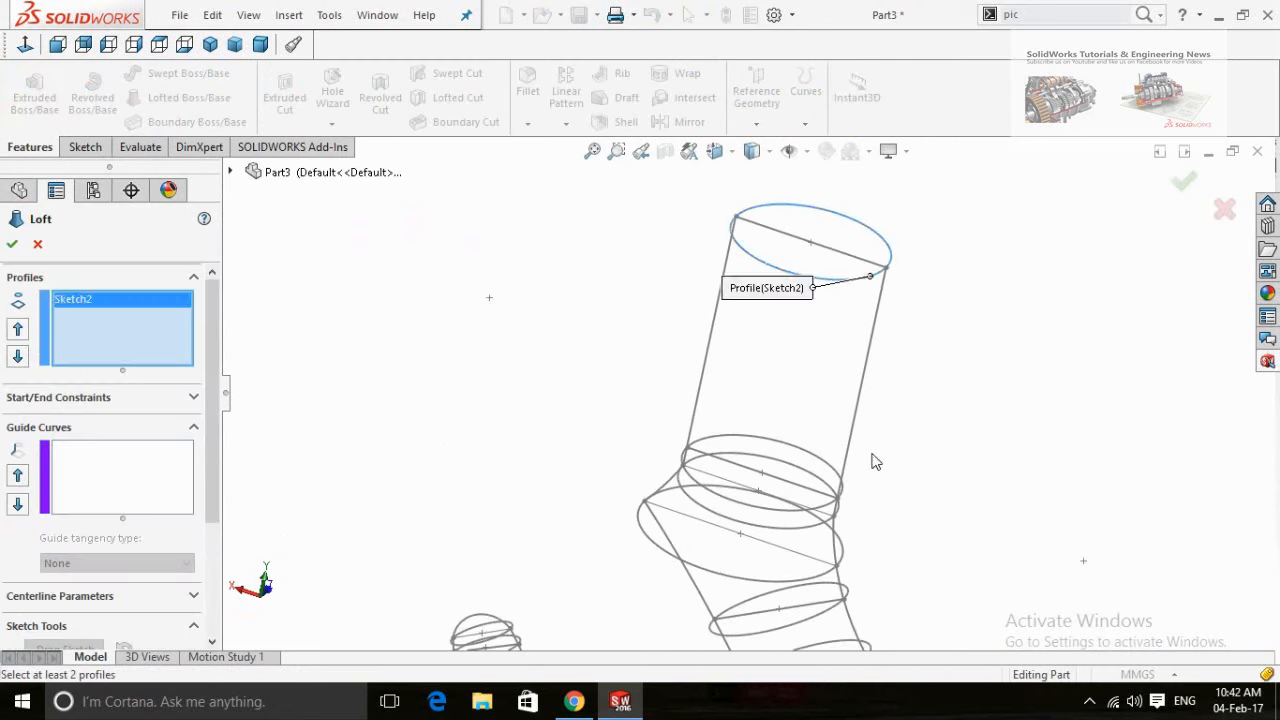
middle_drag(889, 514, 771, 533)
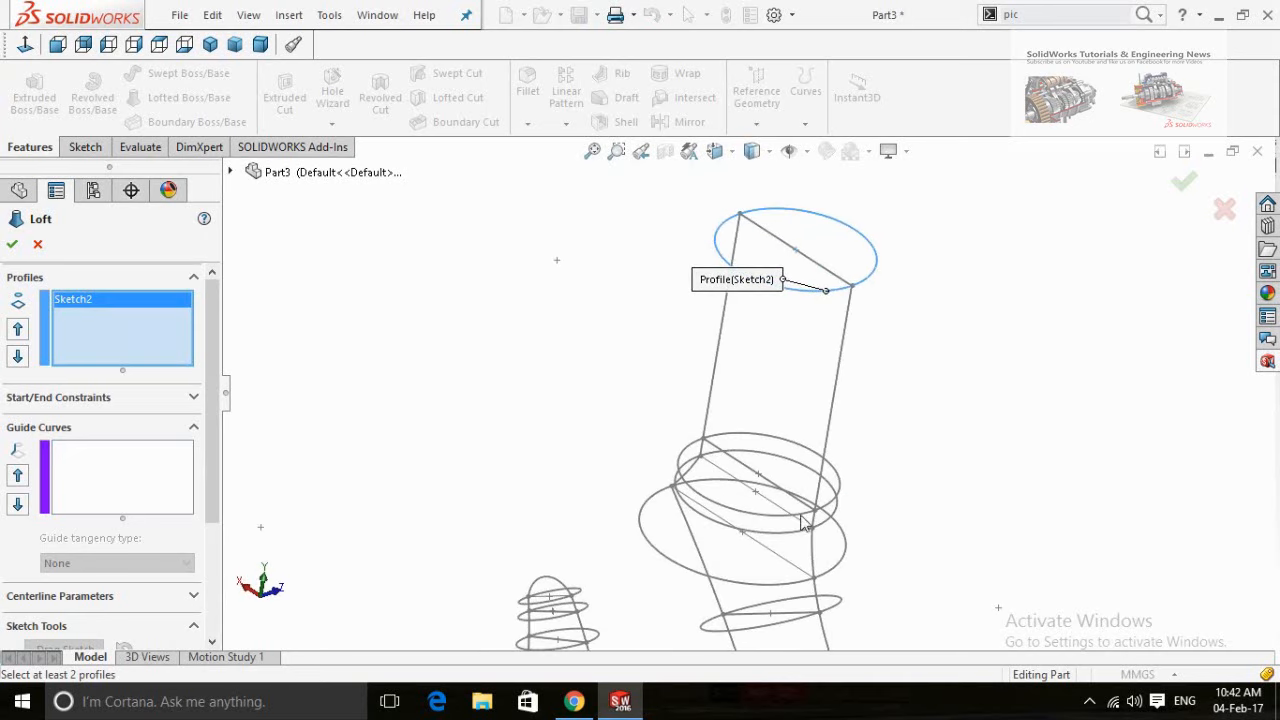
click(802, 514)
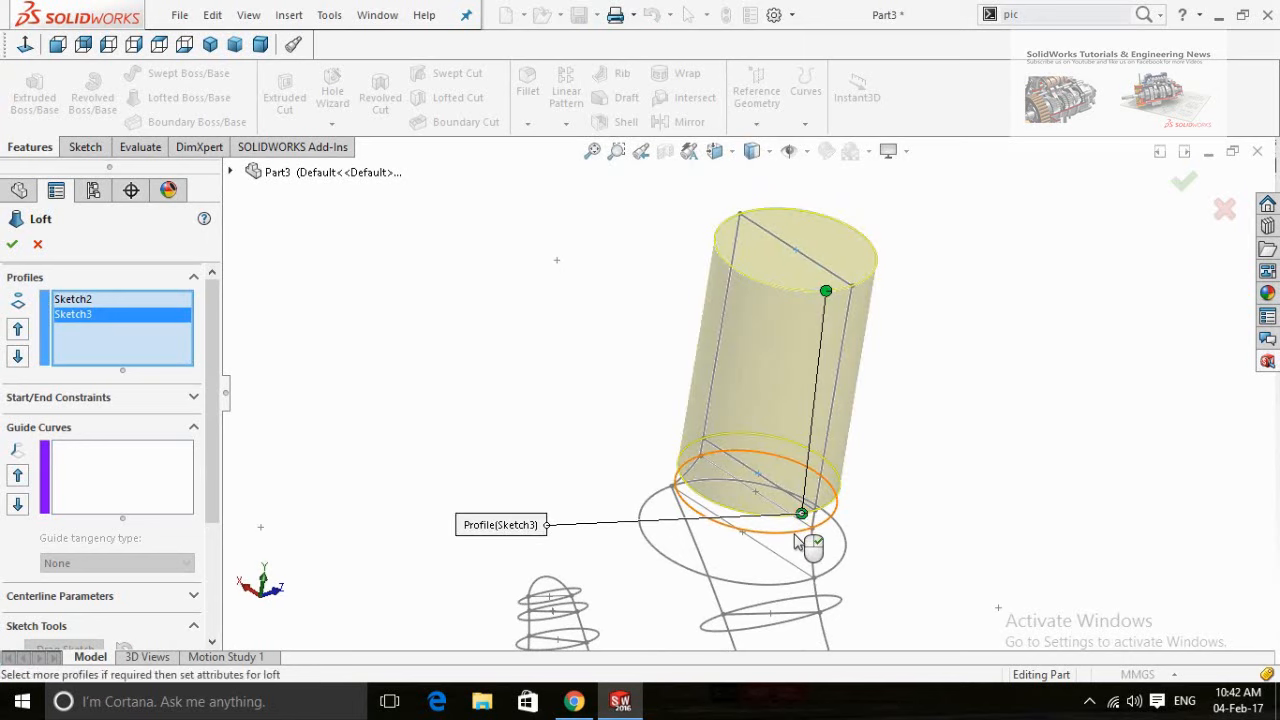
click(810, 590)
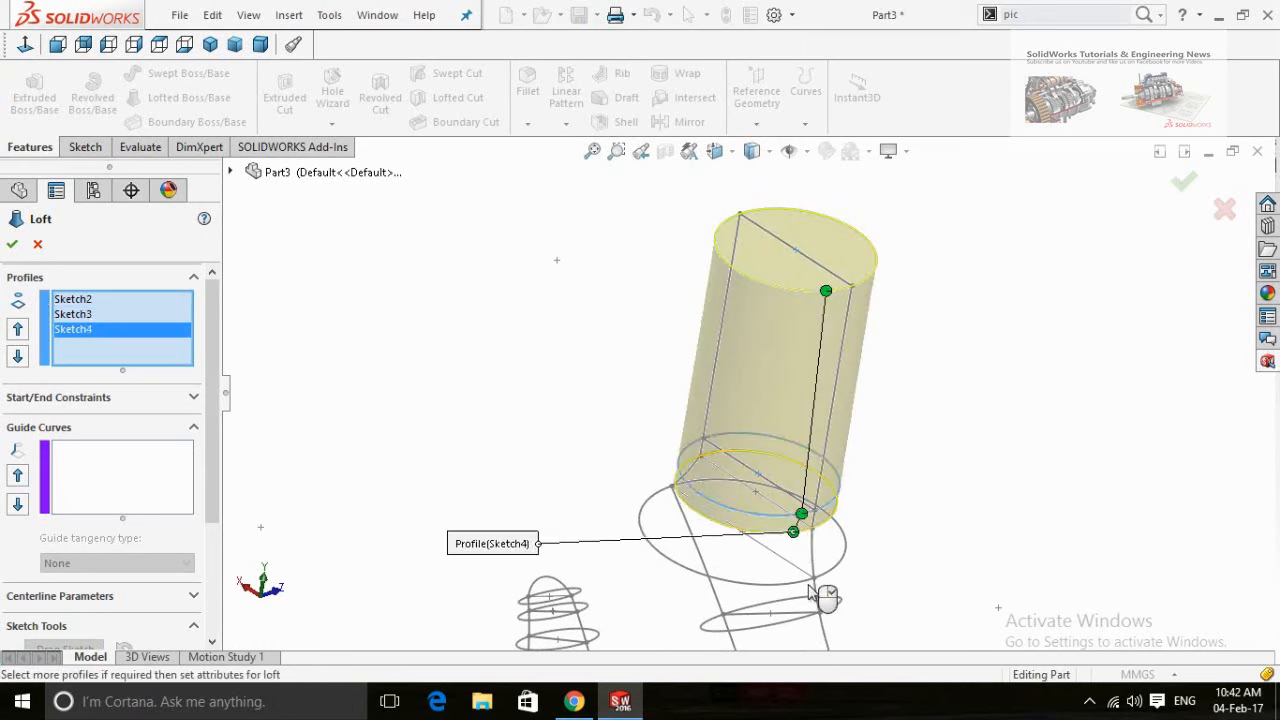
click(799, 584)
- Add the circles Sketch6, Sketch7, Sketch8 and Sketch9 below the shank collar to the loft profiles, selecting each near the outer curve
scroll(893, 592, up, 2)
middle_drag(893, 592, 943, 514)
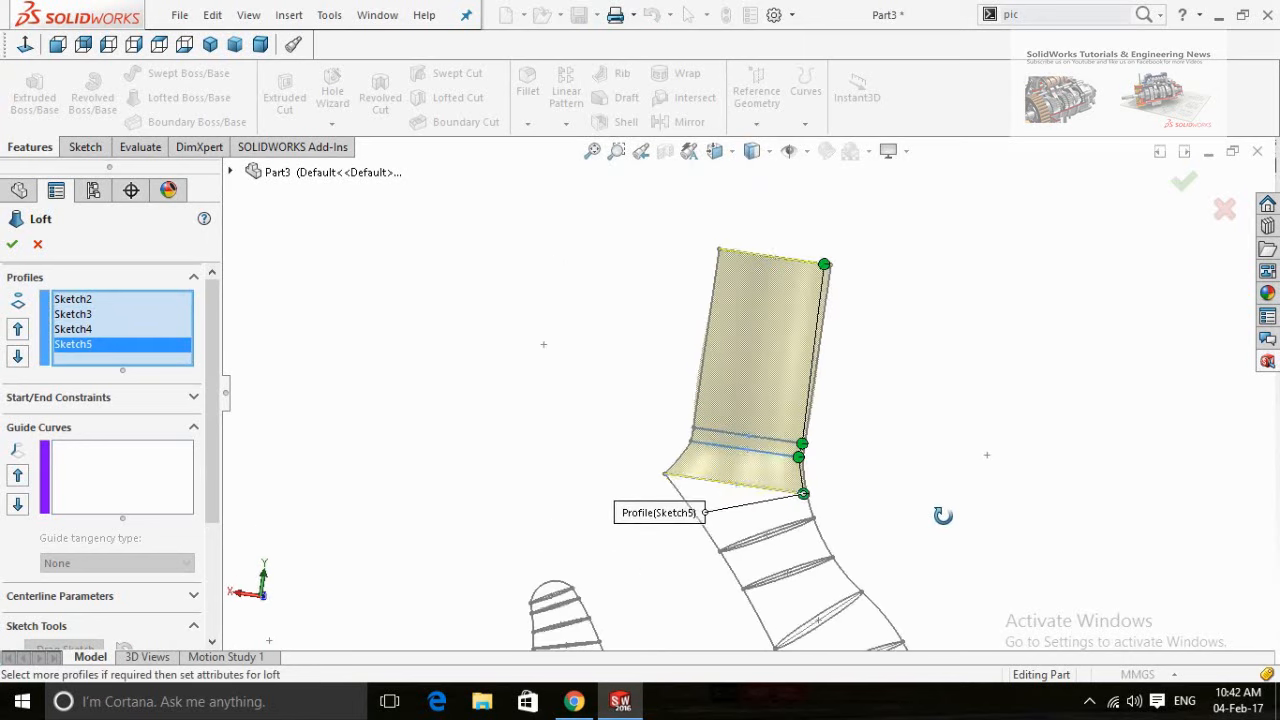
scroll(860, 566, down, 2)
scroll(850, 535, down, 1)
click(760, 491)
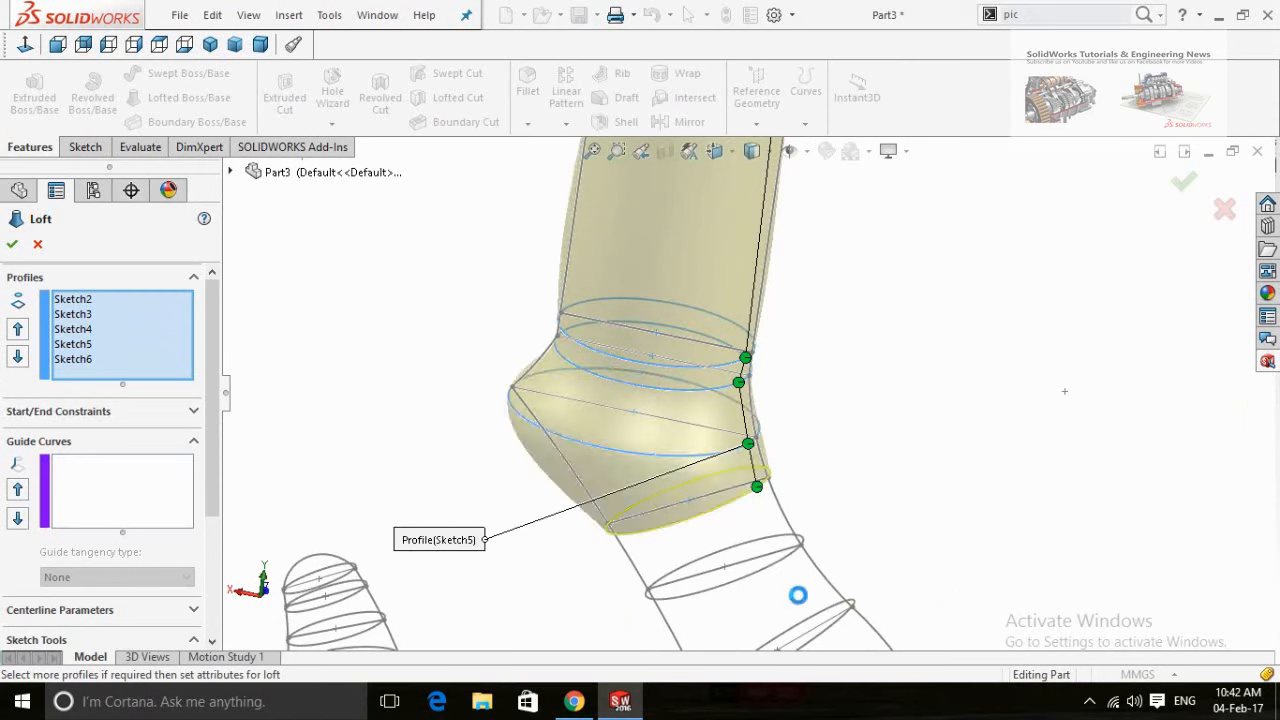
click(797, 561)
mouse_move(908, 563)
middle_down()
mouse_move(914, 466)
mouse_move(894, 486)
mouse_move(894, 526)
middle_up()
scroll(845, 515, down, 3)
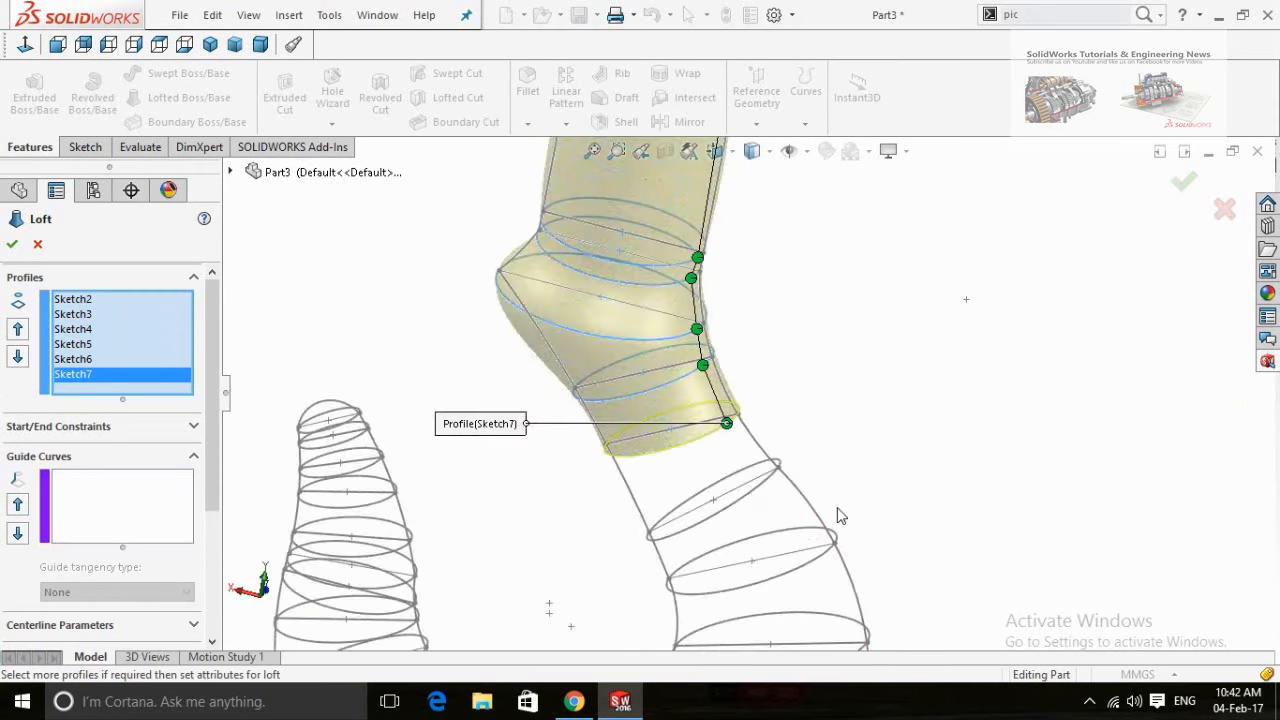
click(756, 473)
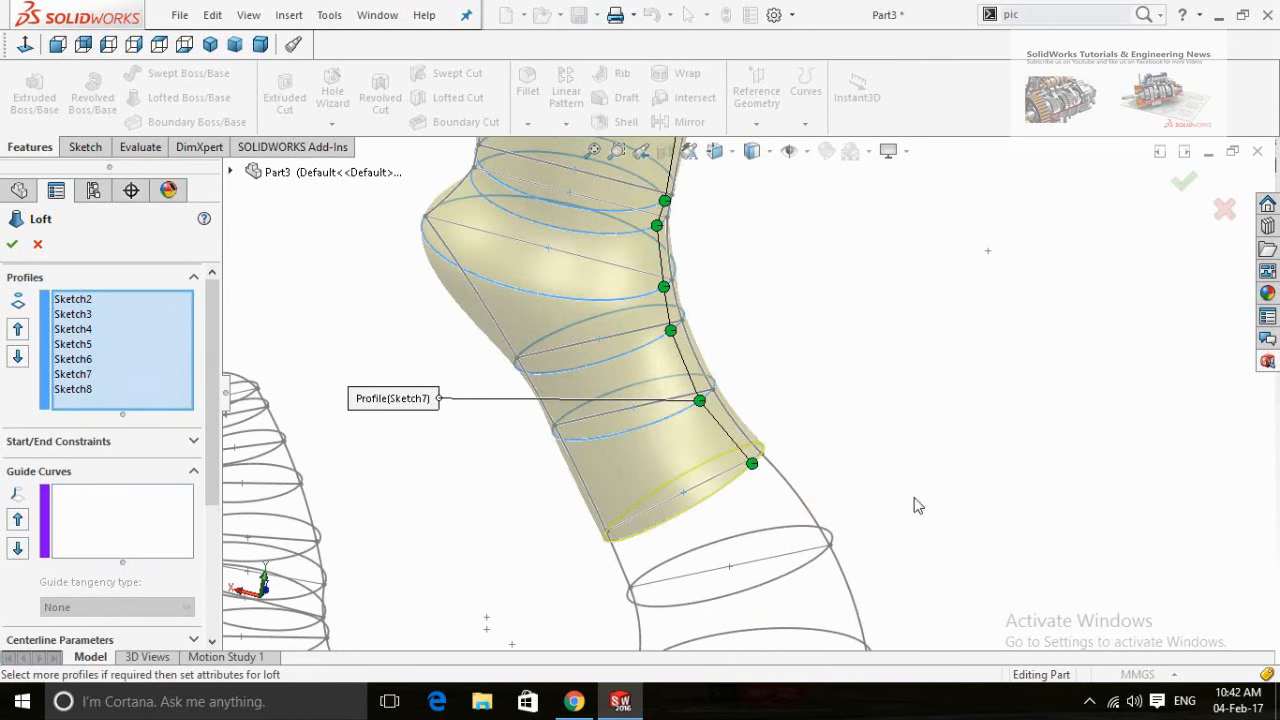
click(825, 565)
- Add the circles Sketch10 and Sketch11 on the outer side of the hook's bend to the loft profiles
mouse_move(954, 563)
middle_down()
mouse_move(920, 569)
mouse_move(906, 506)
mouse_move(905, 555)
middle_up()
scroll(785, 565, down, 4)
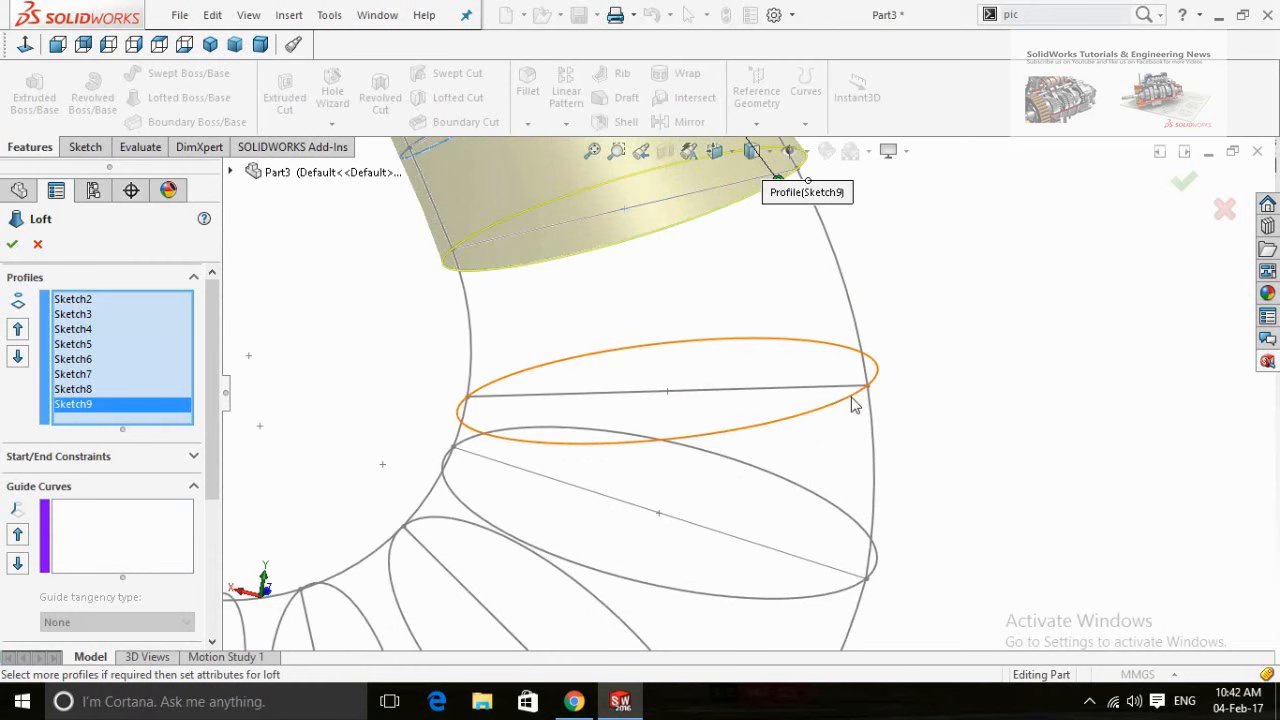
click(851, 398)
click(855, 586)
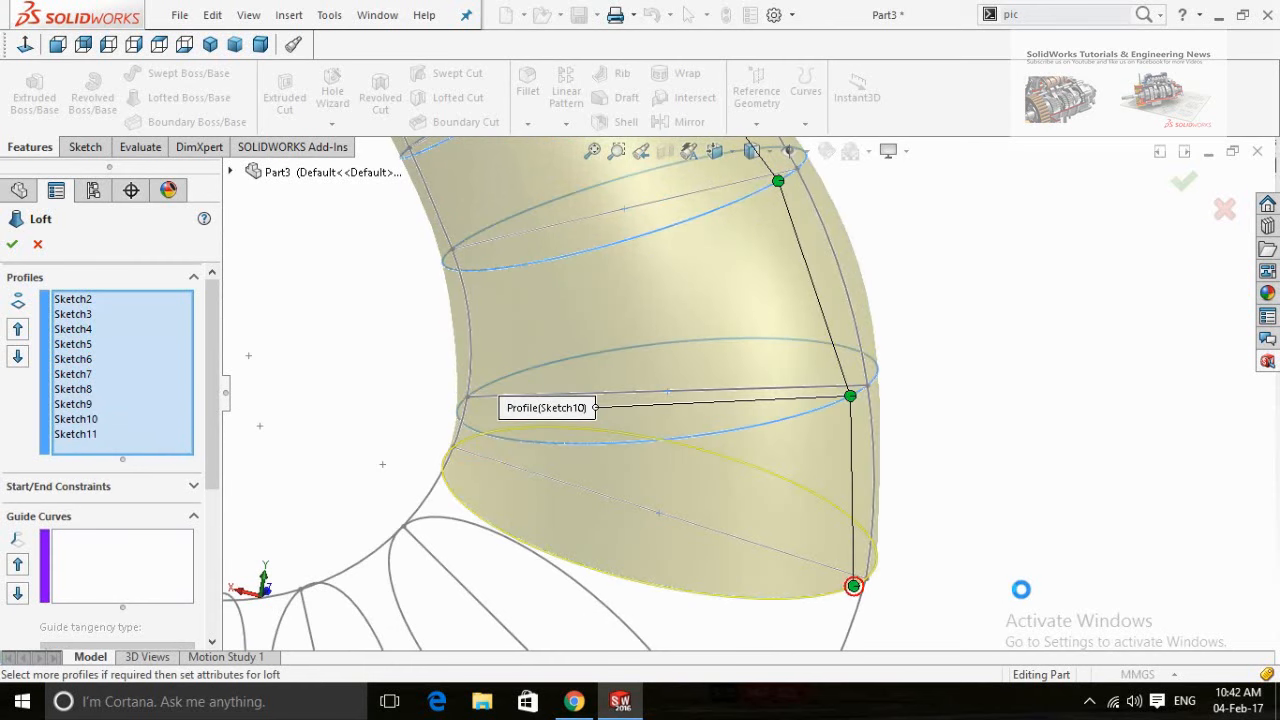
- Extend the loft around the lower bend by adding the circles Sketch12 and Sketch13 as profiles
scroll(1000, 595, up, 5)
middle_drag(844, 570, 869, 551)
scroll(736, 532, down, 3)
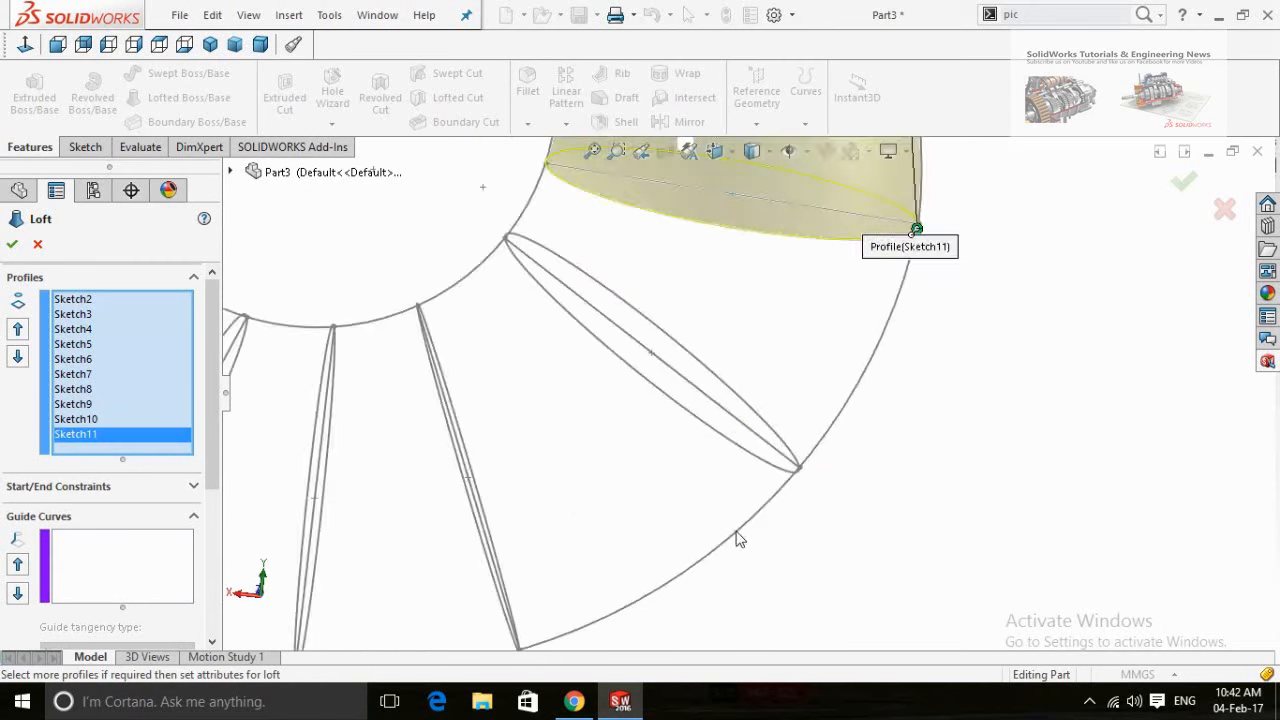
scroll(730, 530, down, 2)
click(824, 454)
click(894, 515)
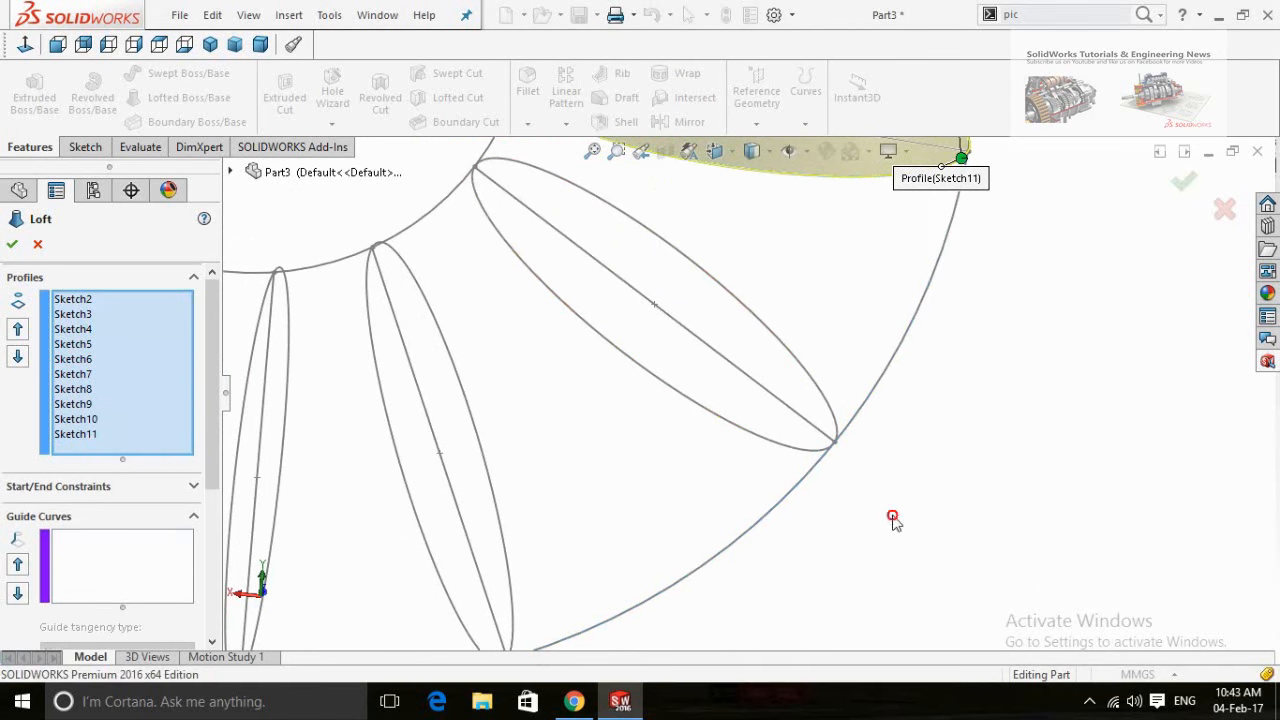
click(813, 451)
scroll(672, 533, up, 3)
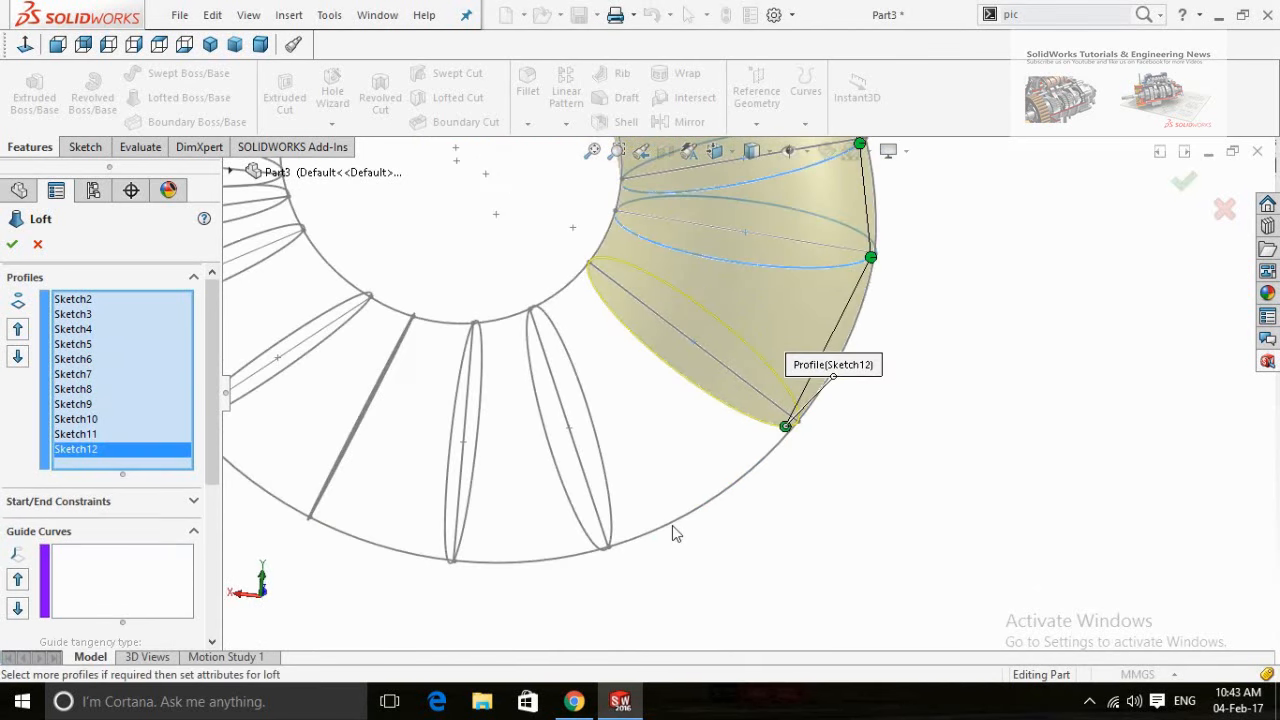
scroll(660, 565, down, 5)
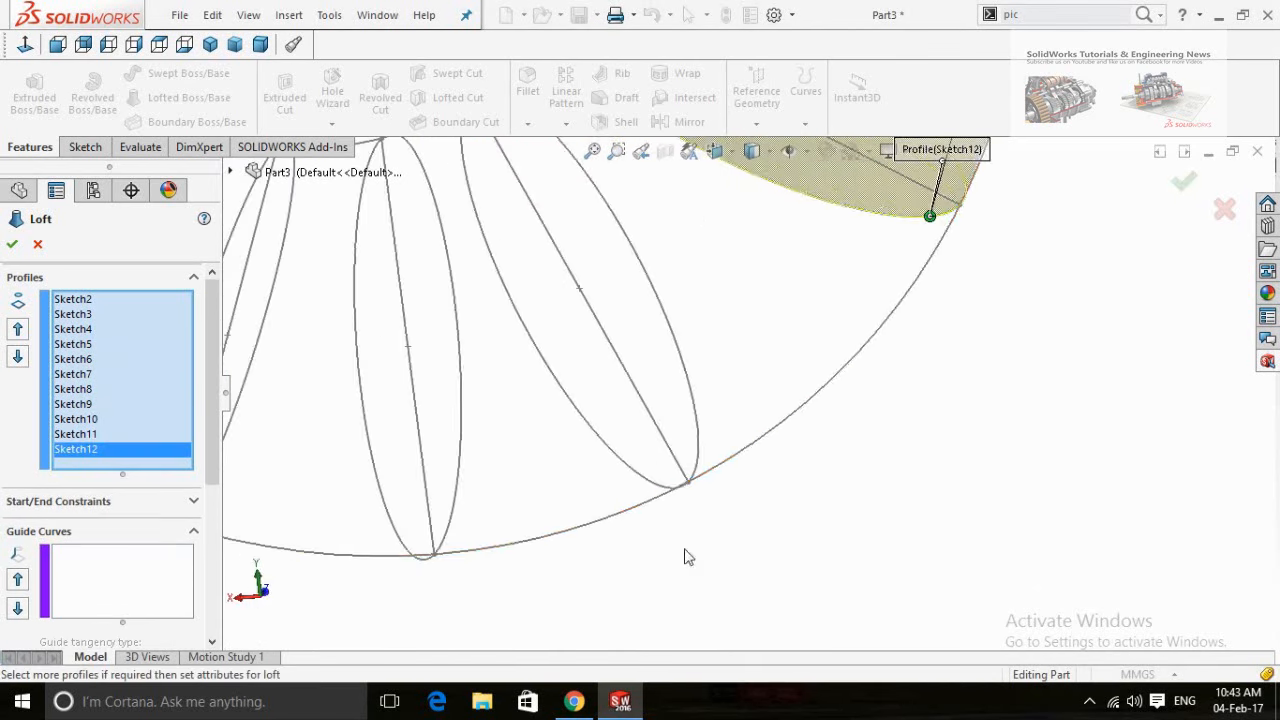
click(668, 494)
- Shift the loft connector points on the Sketch12 and Sketch13 profiles along their circles toward the hook's outer curve
scroll(737, 525, up, 5)
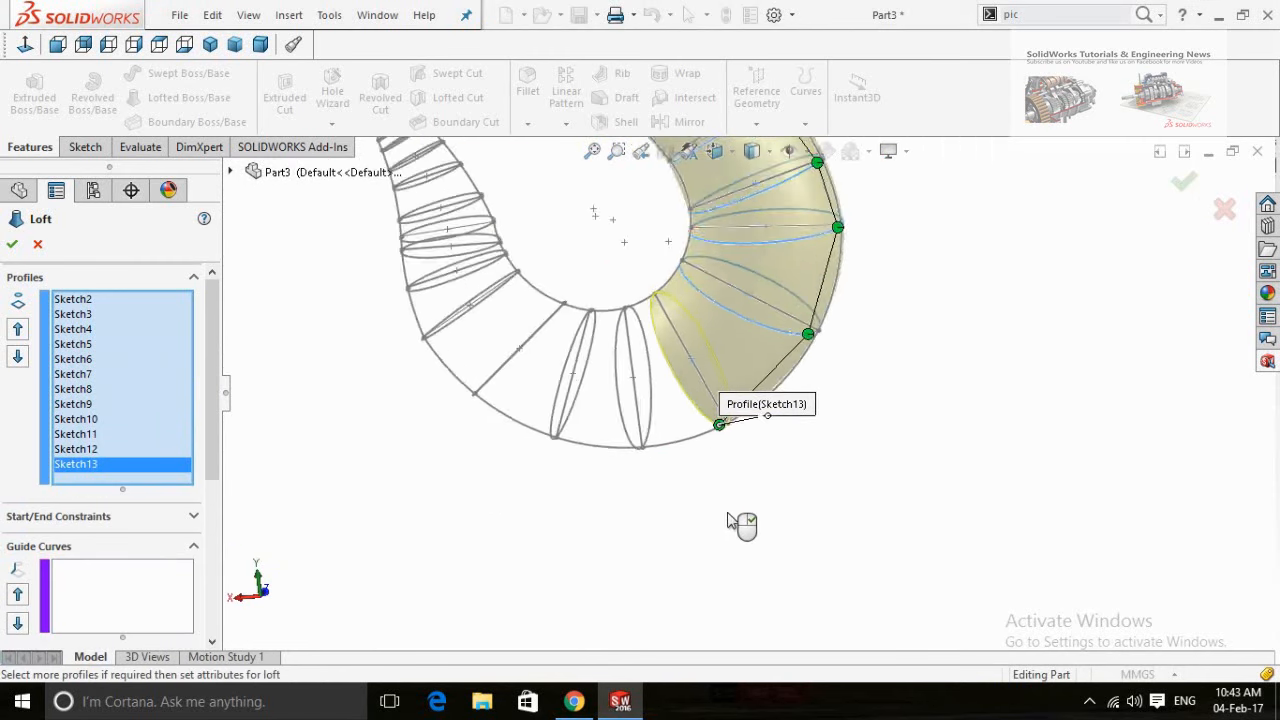
middle_drag(668, 437, 735, 470)
drag(722, 387, 949, 379)
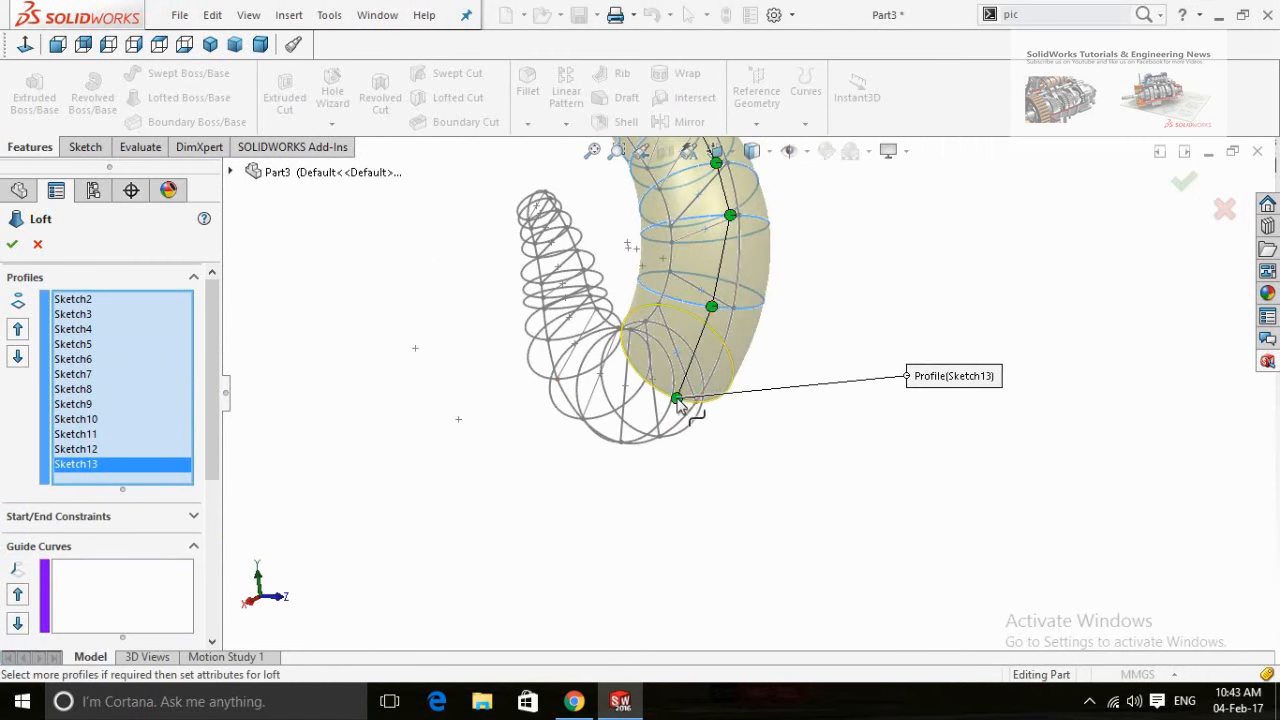
drag(717, 315, 724, 313)
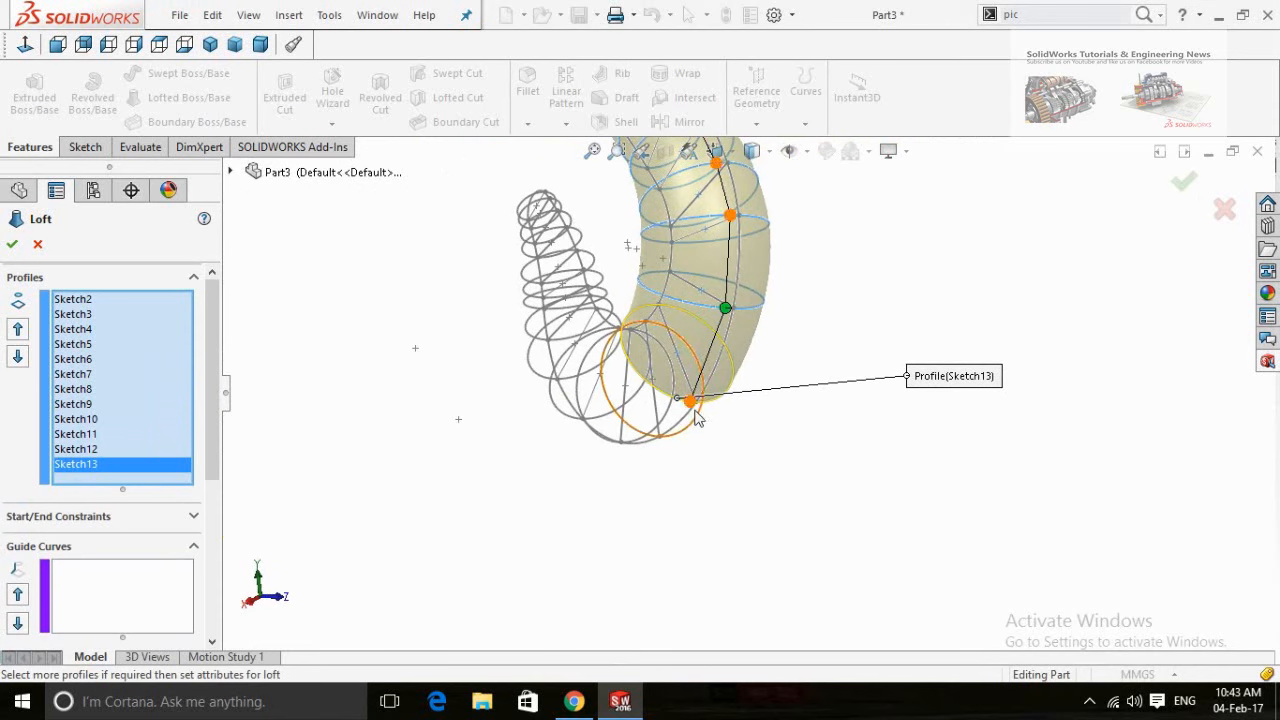
- Add the circles Sketch14 and Sketch15 at the bottom of the hook to the loft profiles
middle_drag(745, 460, 782, 457)
scroll(574, 443, down, 5)
middle_drag(574, 443, 505, 426)
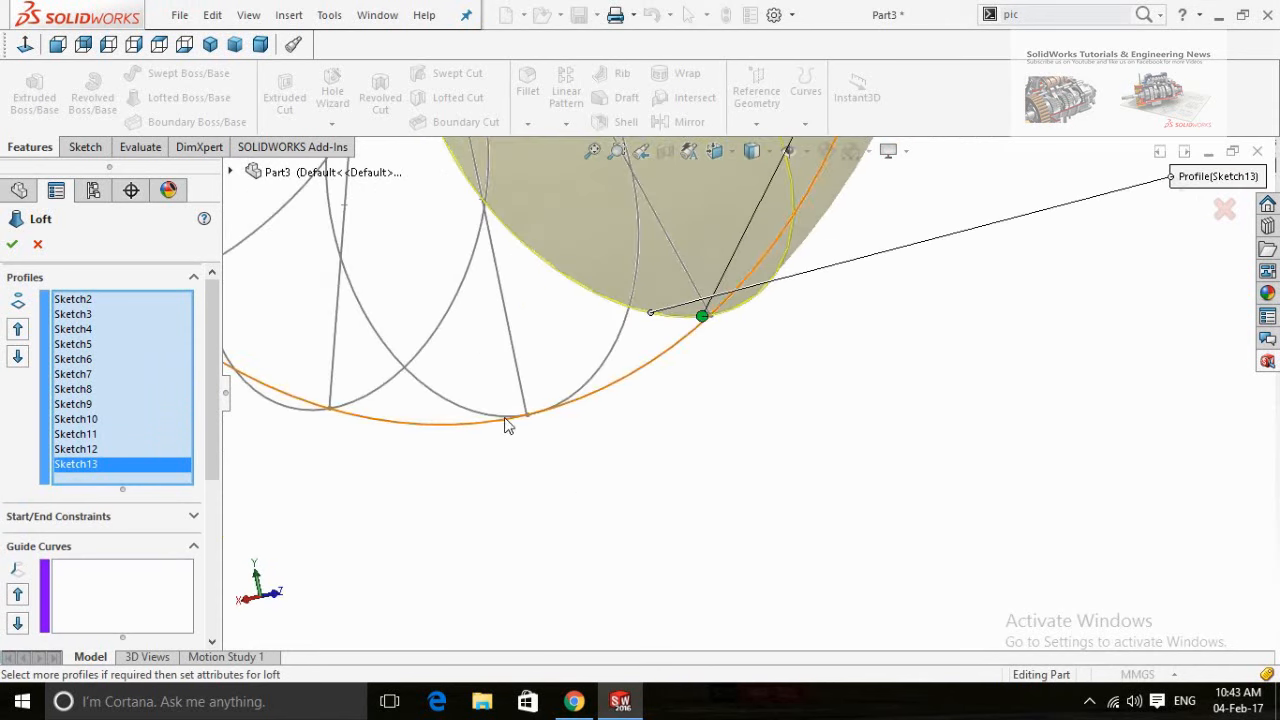
click(505, 422)
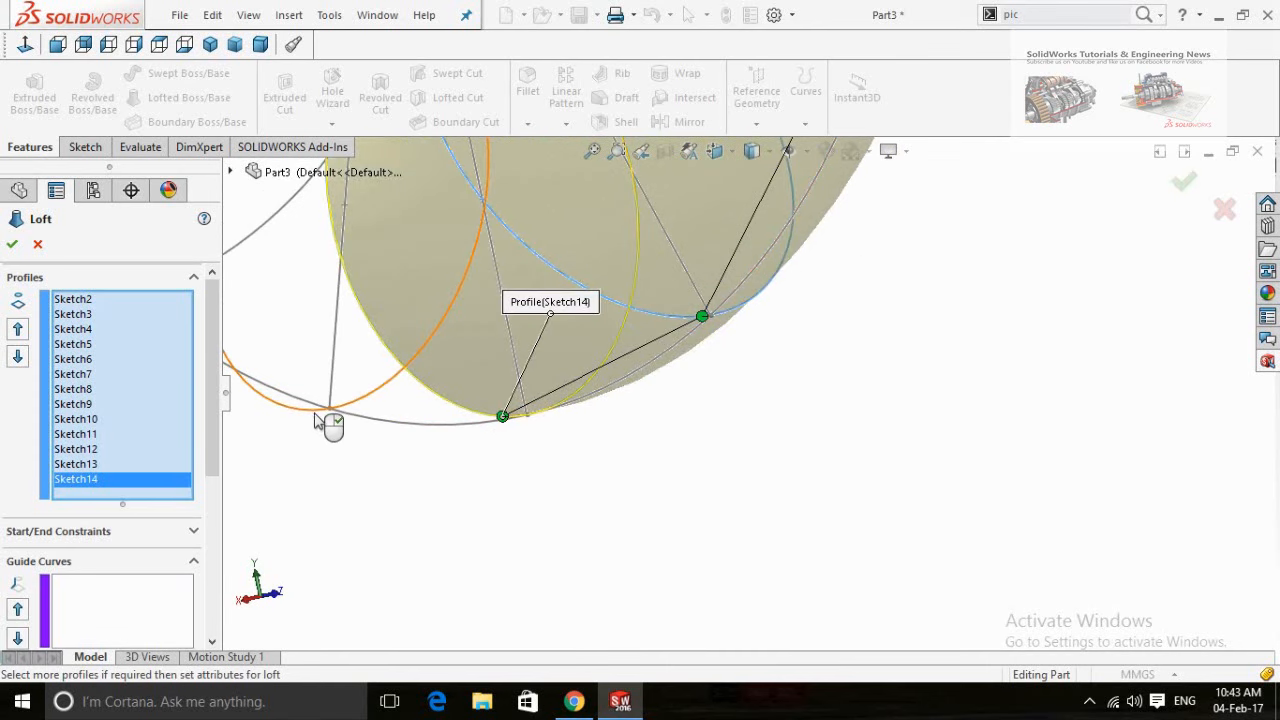
click(322, 414)
- Add the circles Sketch16 and Sketch17, where the bend rises toward the hook's tip, to the loft profiles
scroll(326, 468, up, 6)
mouse_move(388, 466)
middle_down()
mouse_move(463, 444)
mouse_move(431, 478)
mouse_move(463, 447)
middle_up()
scroll(729, 480, down, 5)
click(736, 432)
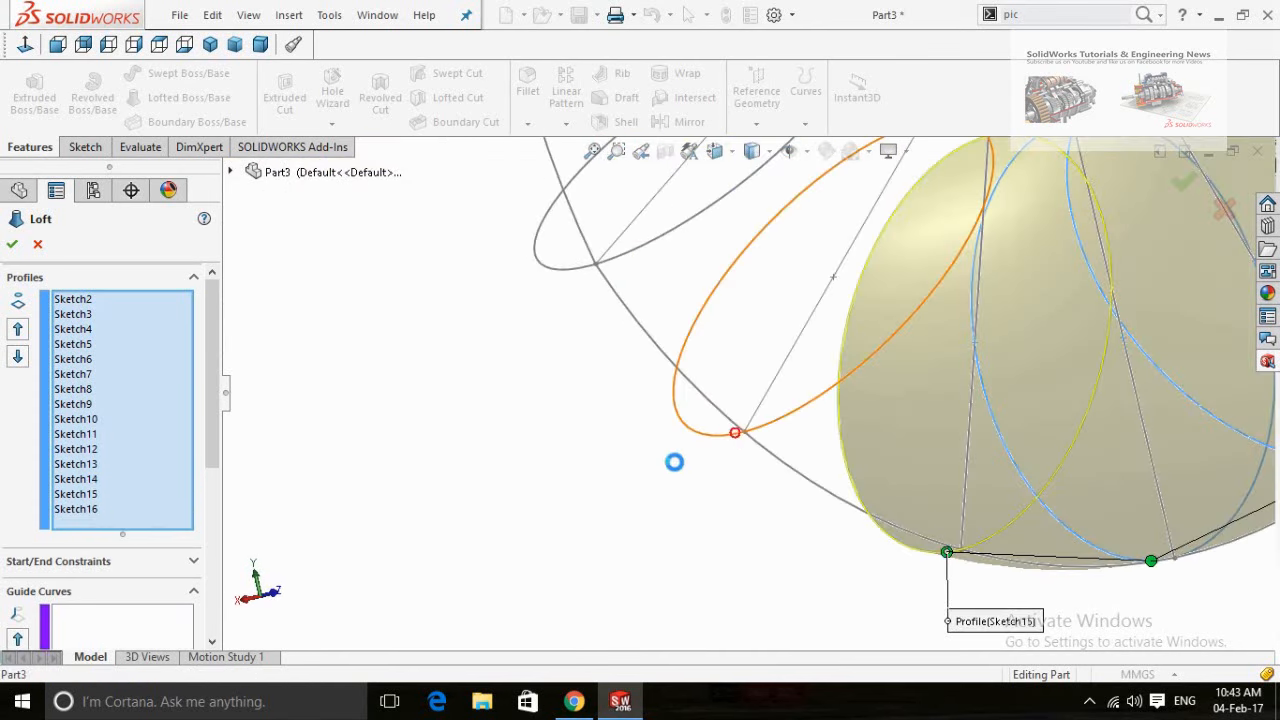
click(590, 275)
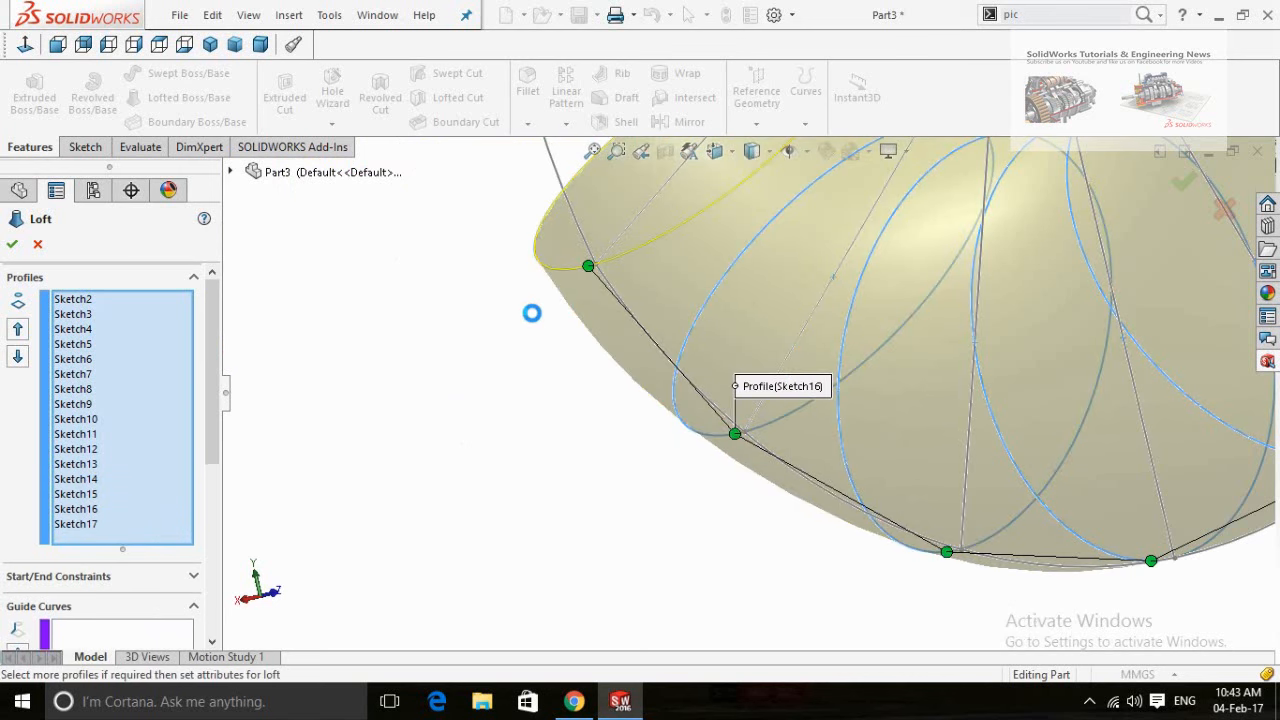
scroll(549, 323, up, 5)
scroll(737, 357, down, 4)
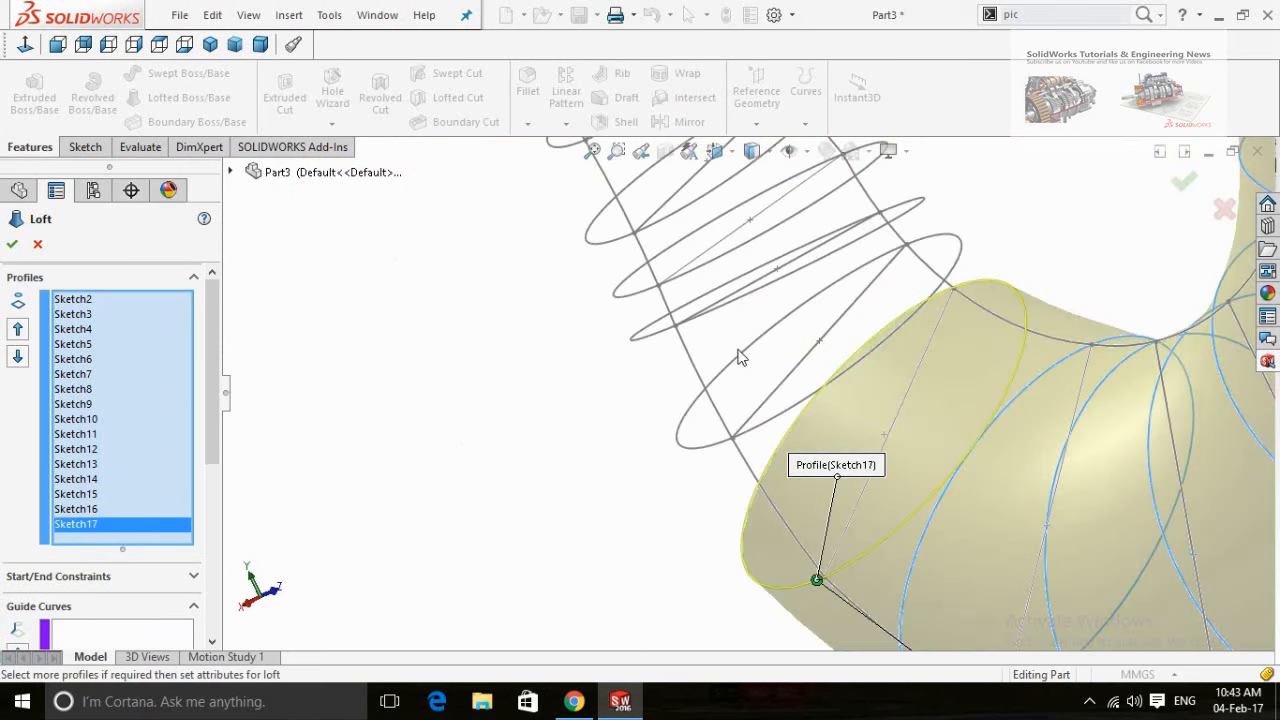
- Add the circles Sketch18, Sketch19 and Sketch20 on the rising side toward the hook's tip to the loft profiles
click(728, 438)
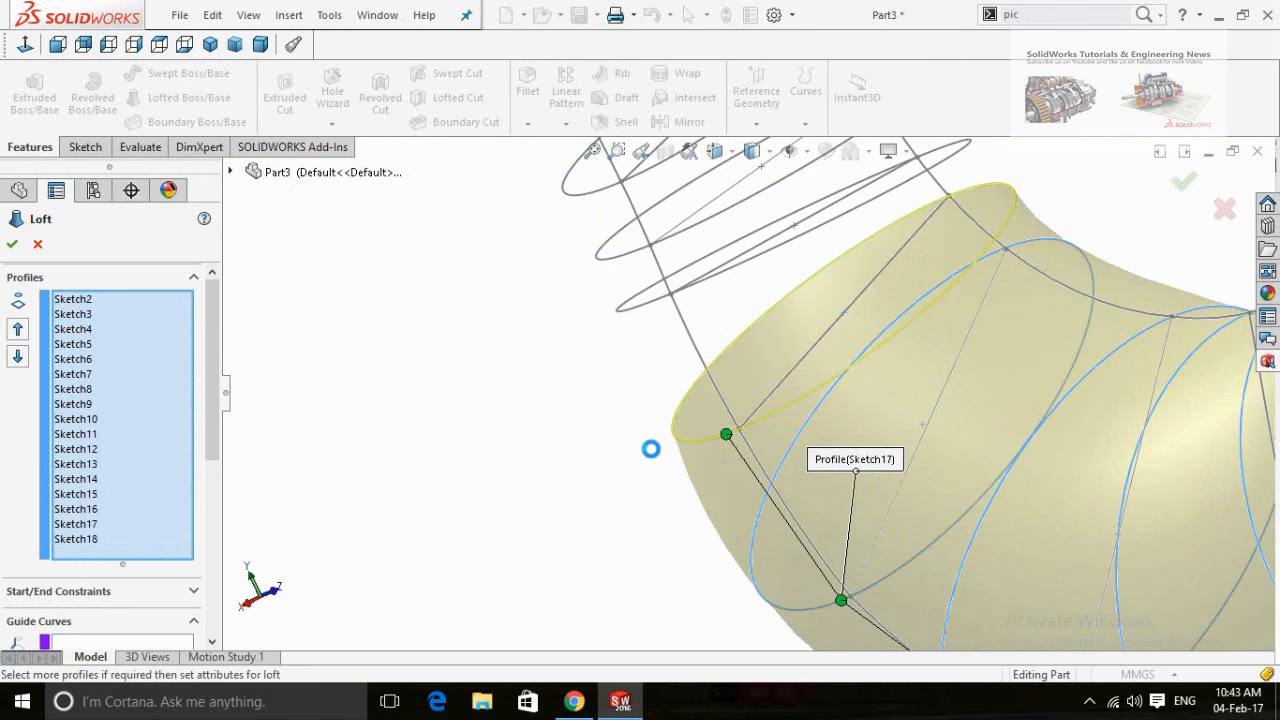
click(664, 297)
mouse_move(583, 351)
middle_down()
mouse_move(586, 318)
mouse_move(520, 366)
mouse_move(517, 389)
middle_up()
scroll(528, 336, down, 3)
click(654, 294)
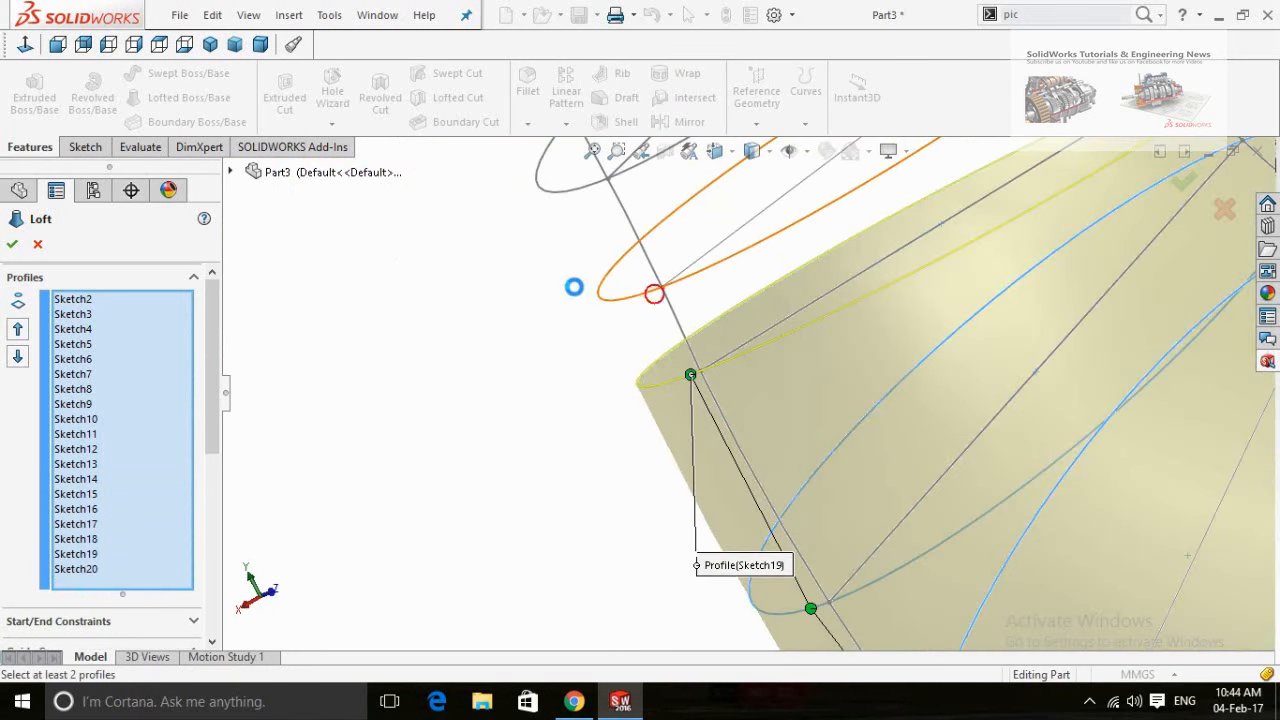
- Shift the Sketch20 loft connector point along its circle to the hook's outer curve, in line with the other connectors
scroll(553, 335, up, 5)
scroll(560, 335, up, 8)
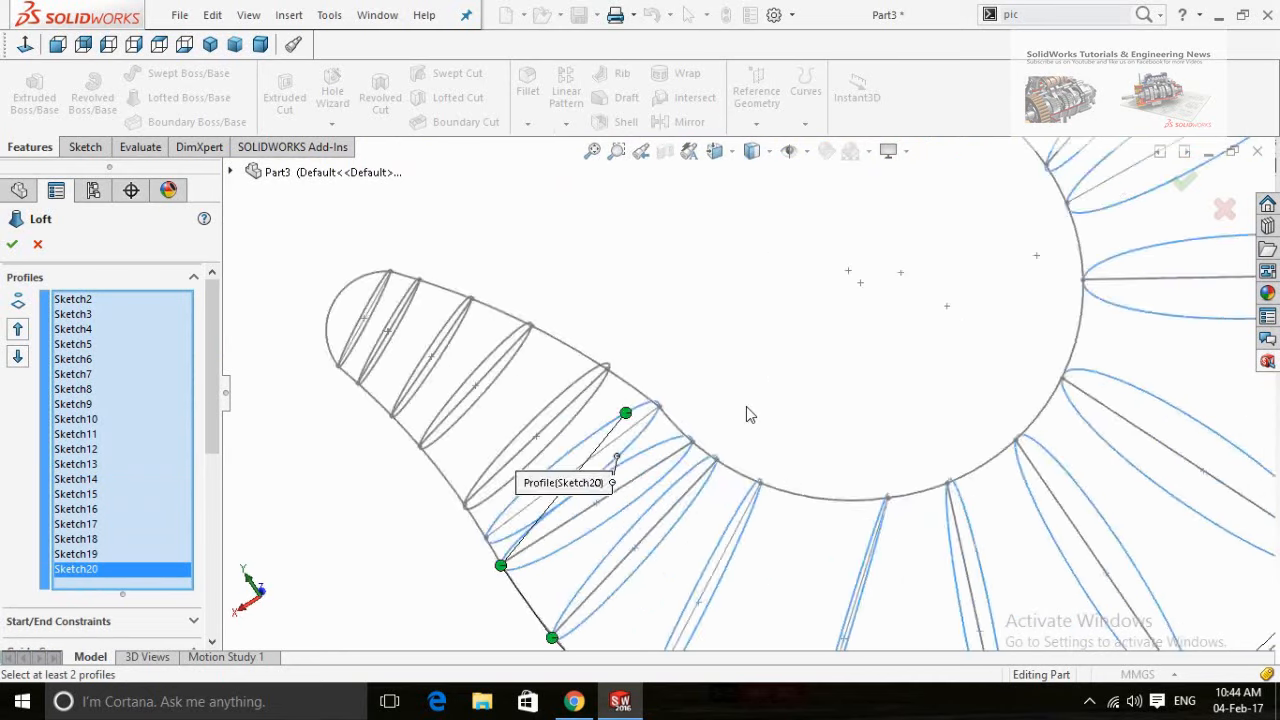
middle_drag(595, 443, 623, 471)
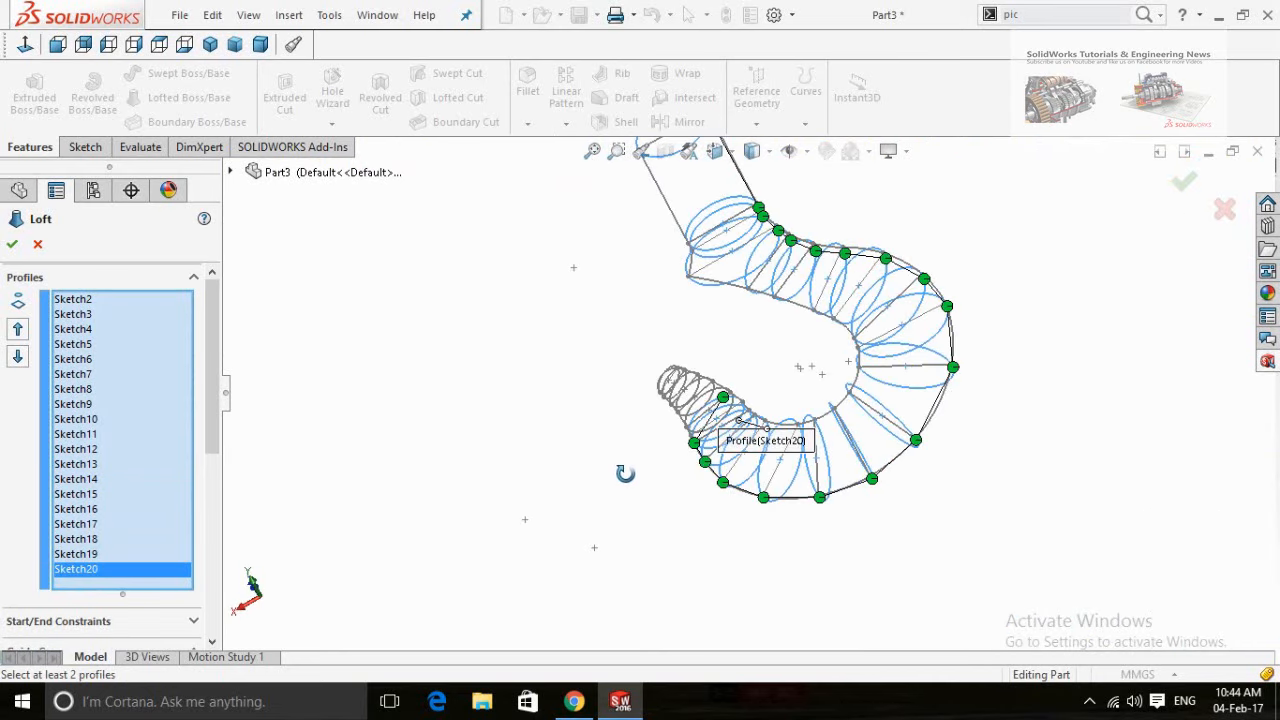
scroll(603, 398, down, 4)
scroll(601, 391, down, 1)
mouse_move(600, 392)
middle_down()
mouse_move(587, 391)
mouse_move(590, 370)
middle_up()
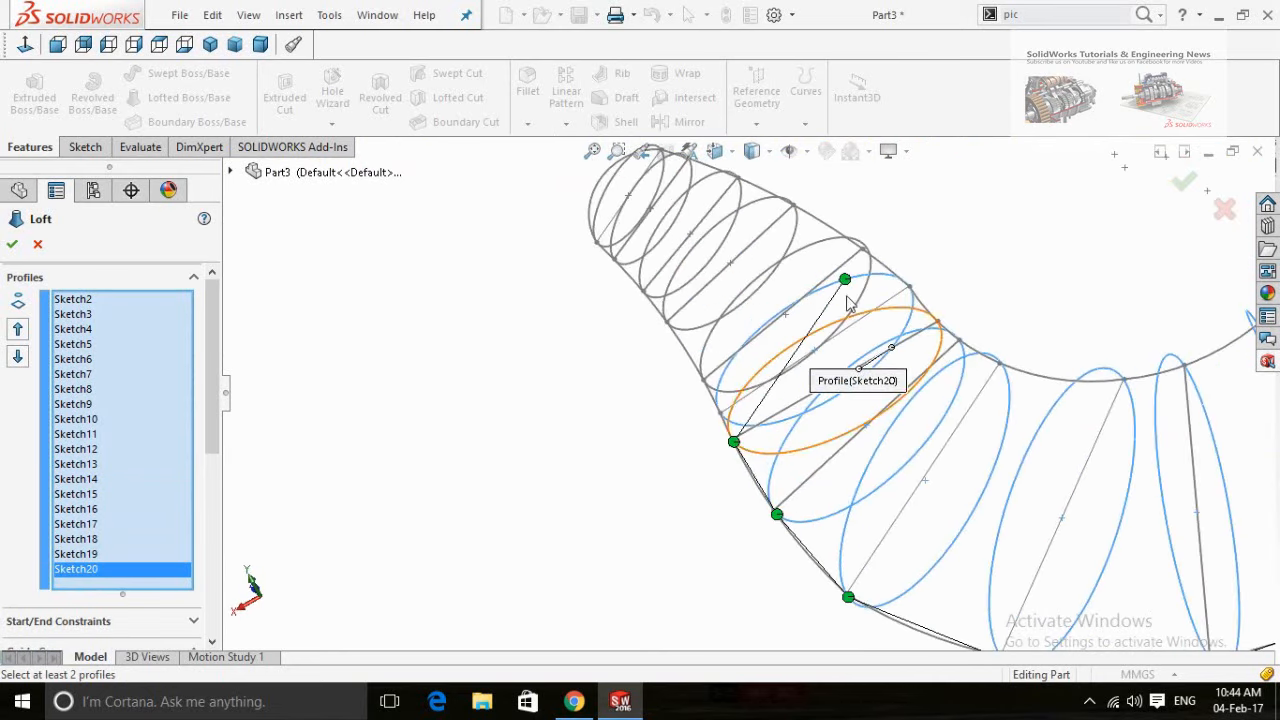
drag(826, 314, 726, 424)
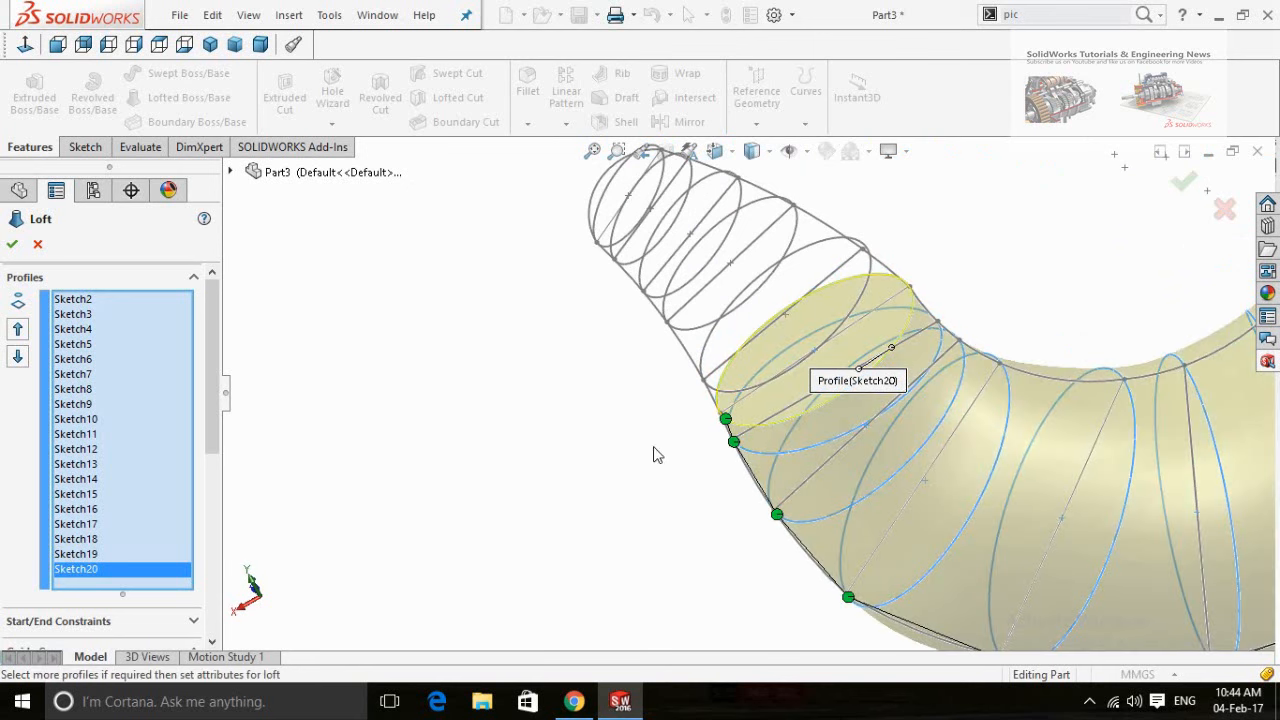
- Add the circle Sketch21 to the loft profiles and shift its connector point to the hook's outer curve
middle_drag(651, 451, 634, 437)
scroll(755, 405, down, 5)
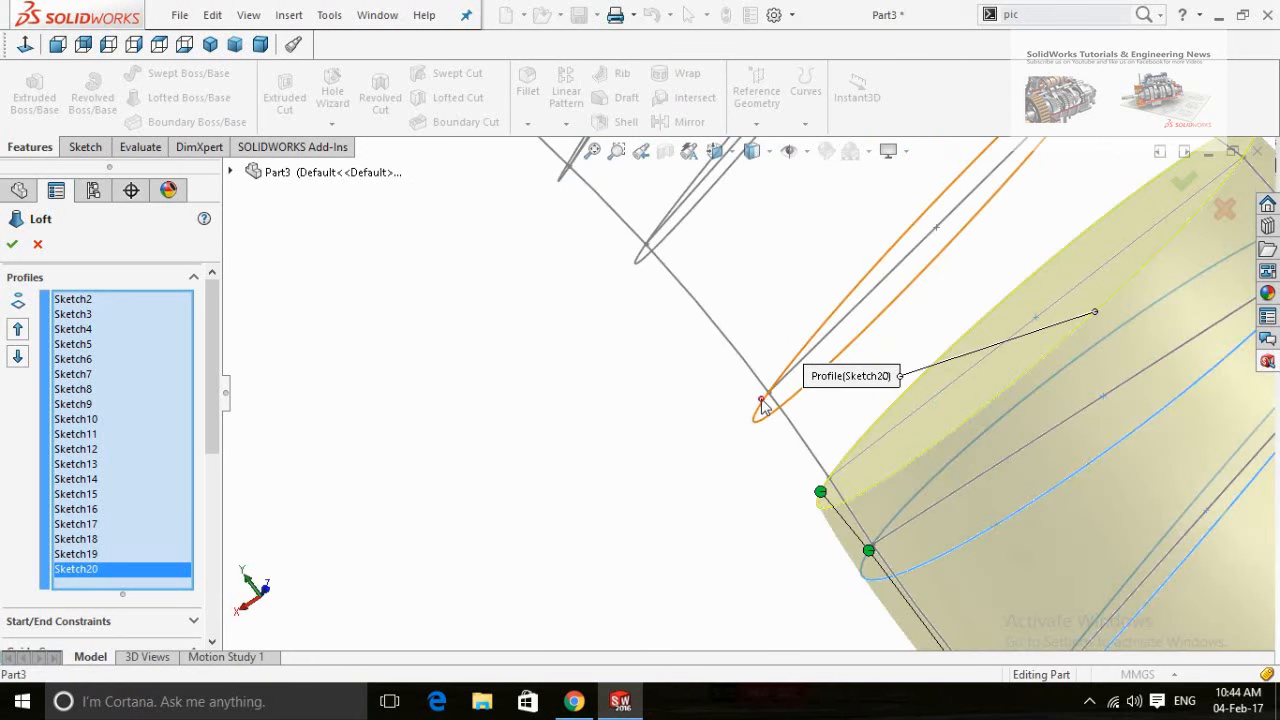
click(757, 407)
scroll(705, 416, up, 2)
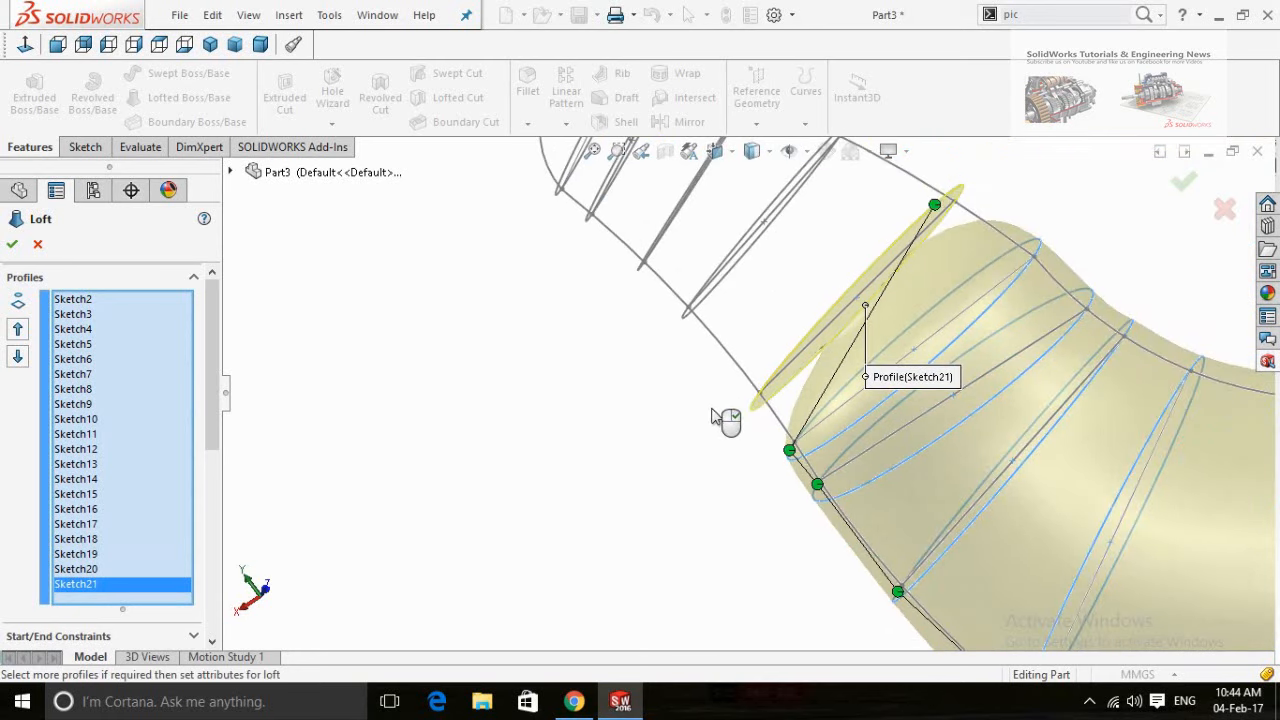
drag(925, 218, 735, 430)
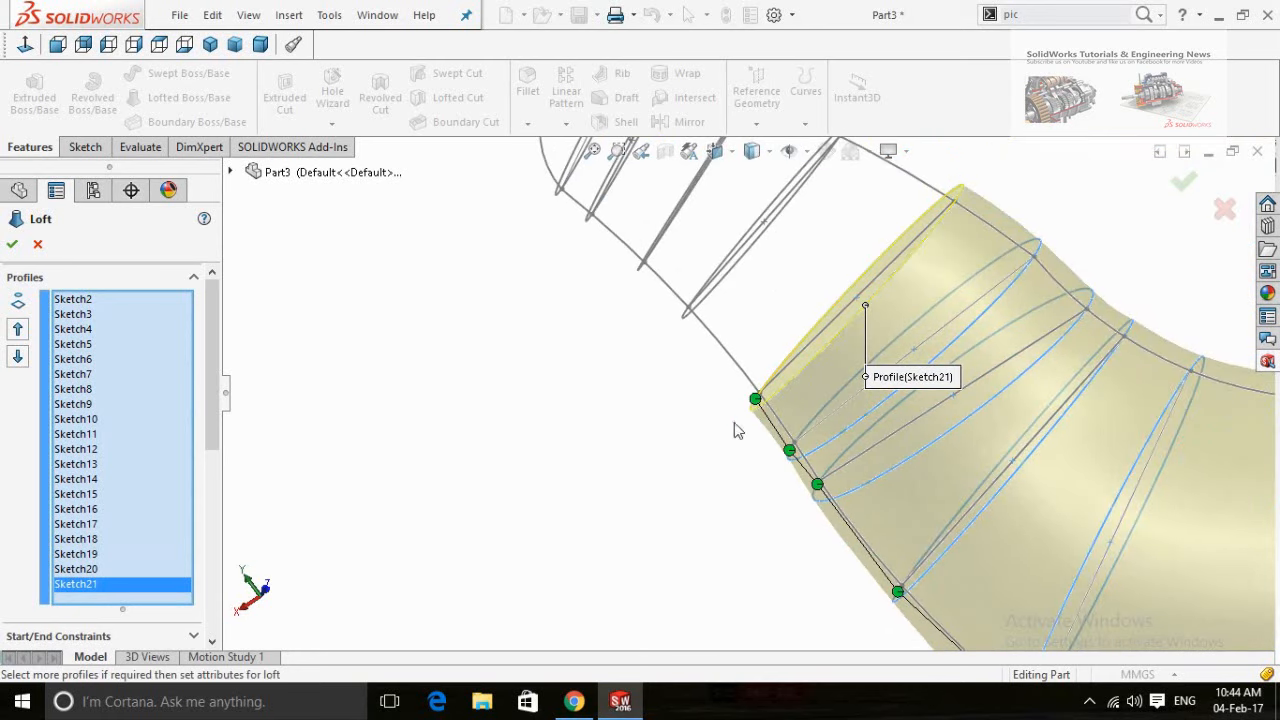
- Extend the loft to the hook's tip by adding the circles Sketch22, Sketch23, Sketch24 and Sketch25 as profiles
scroll(686, 348, down, 4)
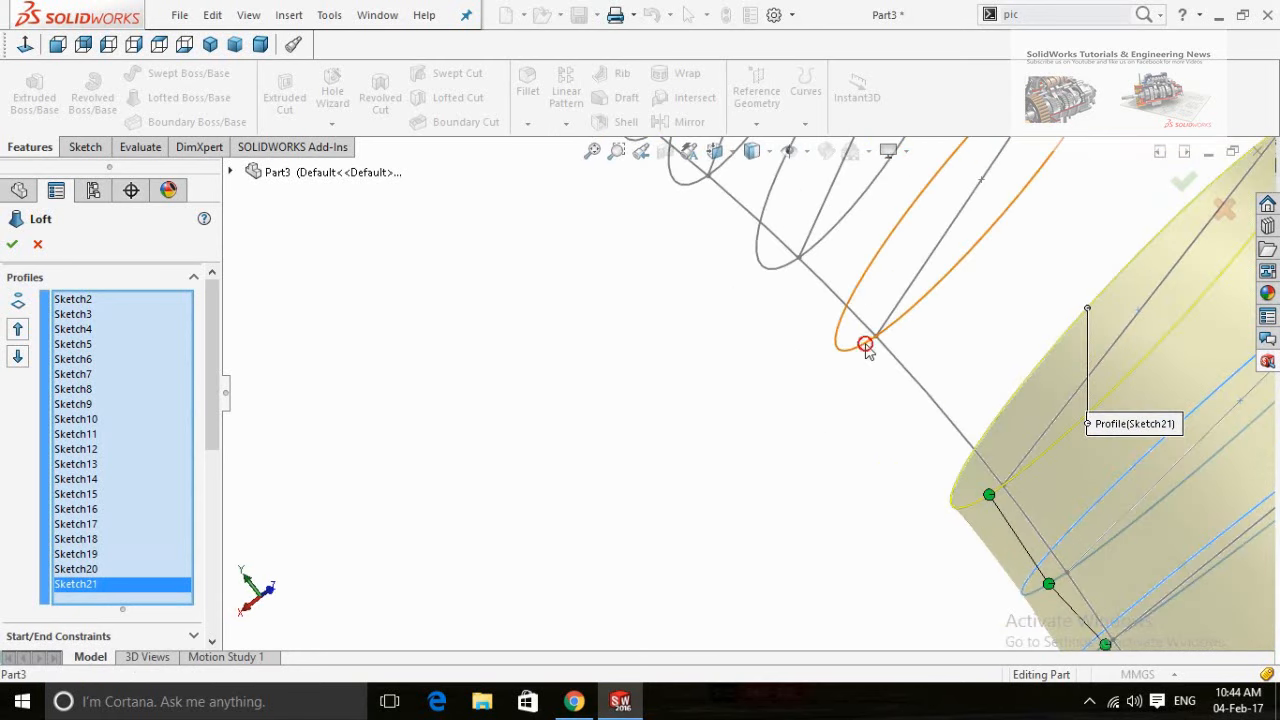
click(860, 343)
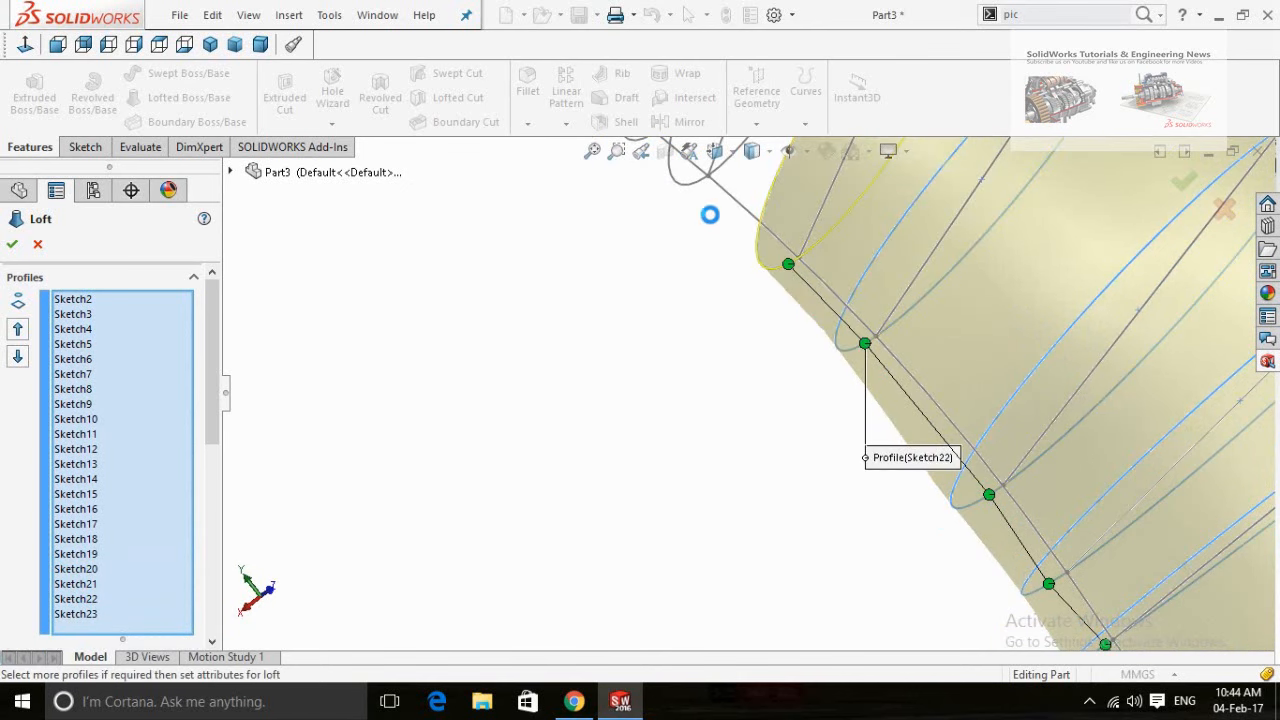
click(701, 185)
click(701, 181)
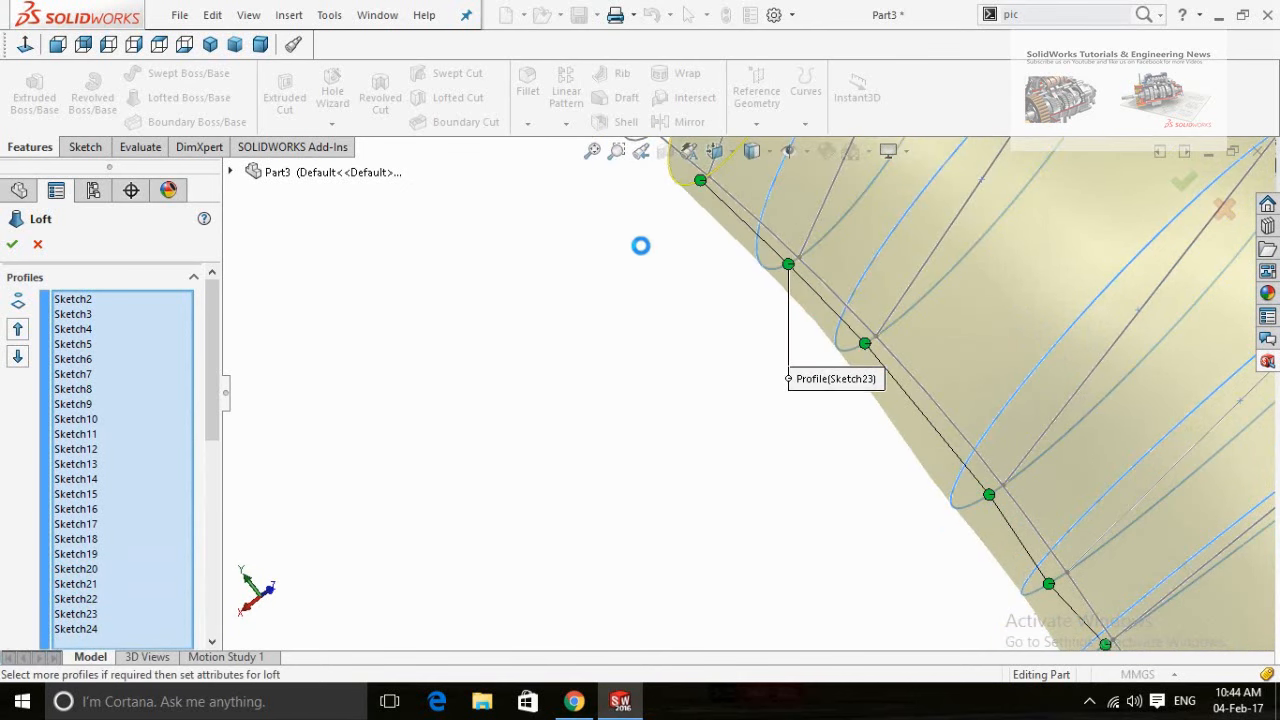
scroll(642, 247, up, 4)
scroll(642, 255, down, 4)
click(822, 440)
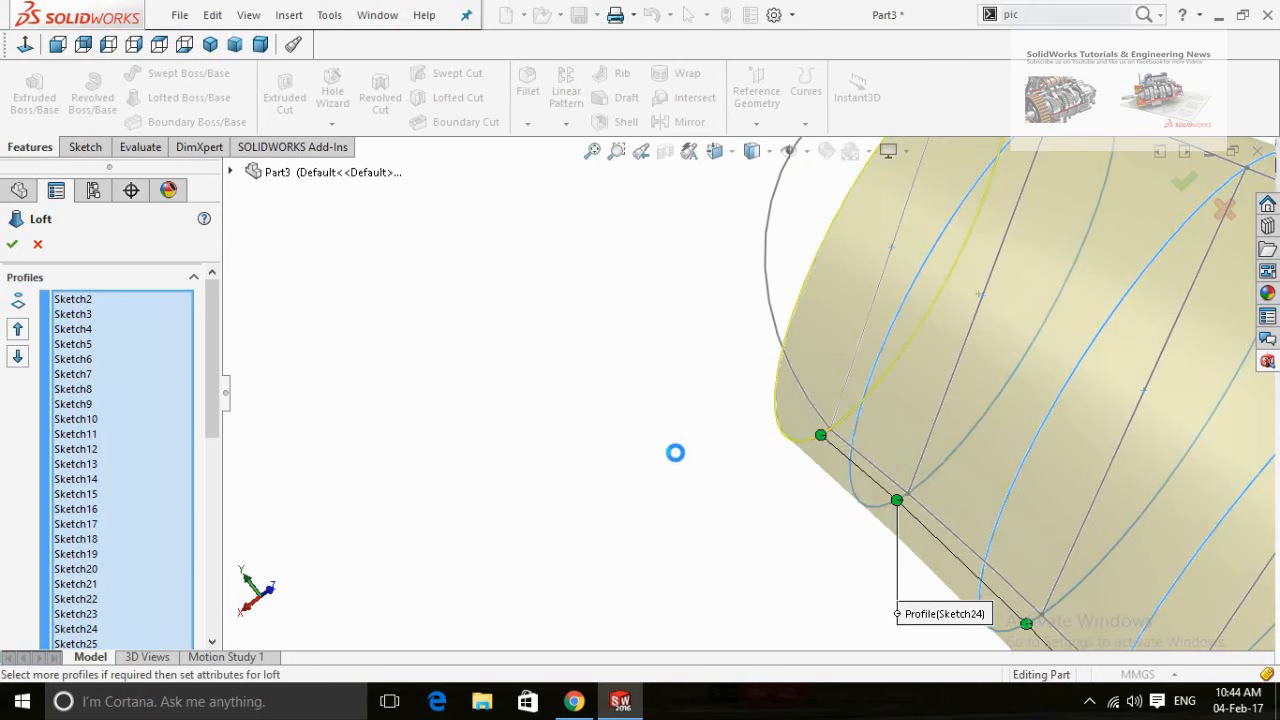
- Complete the loft through Sketch2 to Sketch25 to create the solid hook body
scroll(680, 462, up, 6)
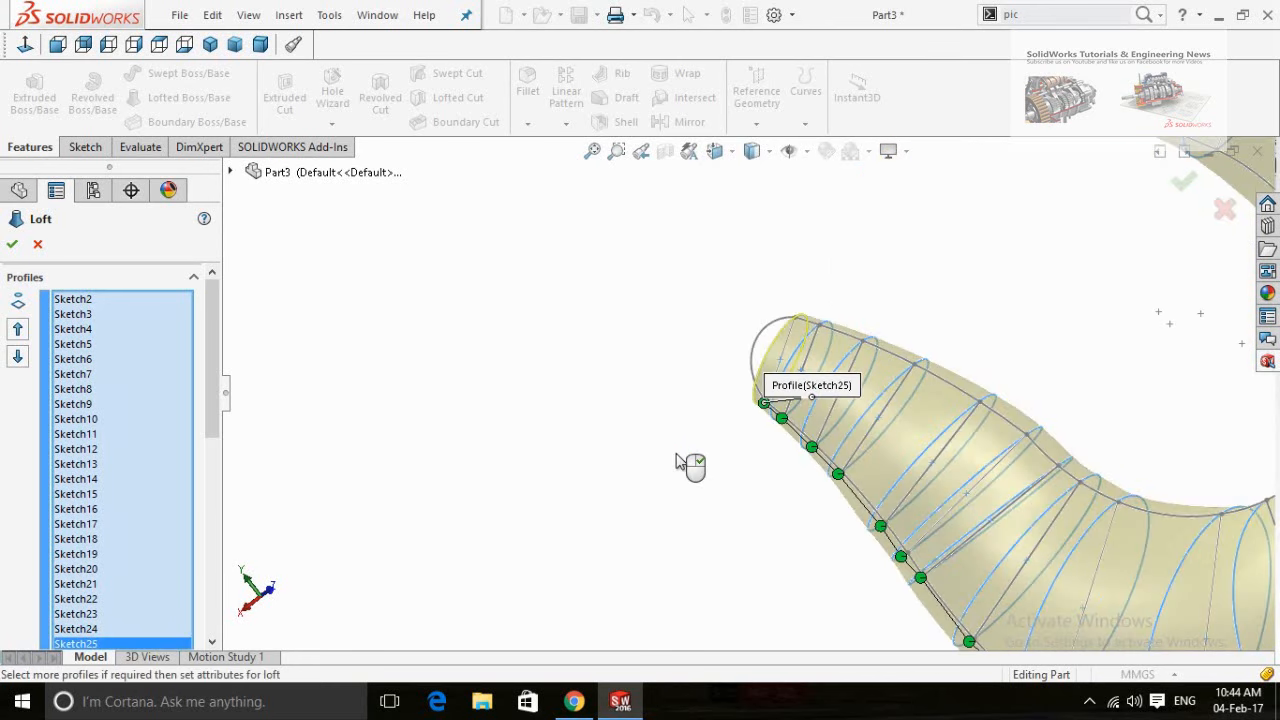
middle_drag(676, 462, 740, 468)
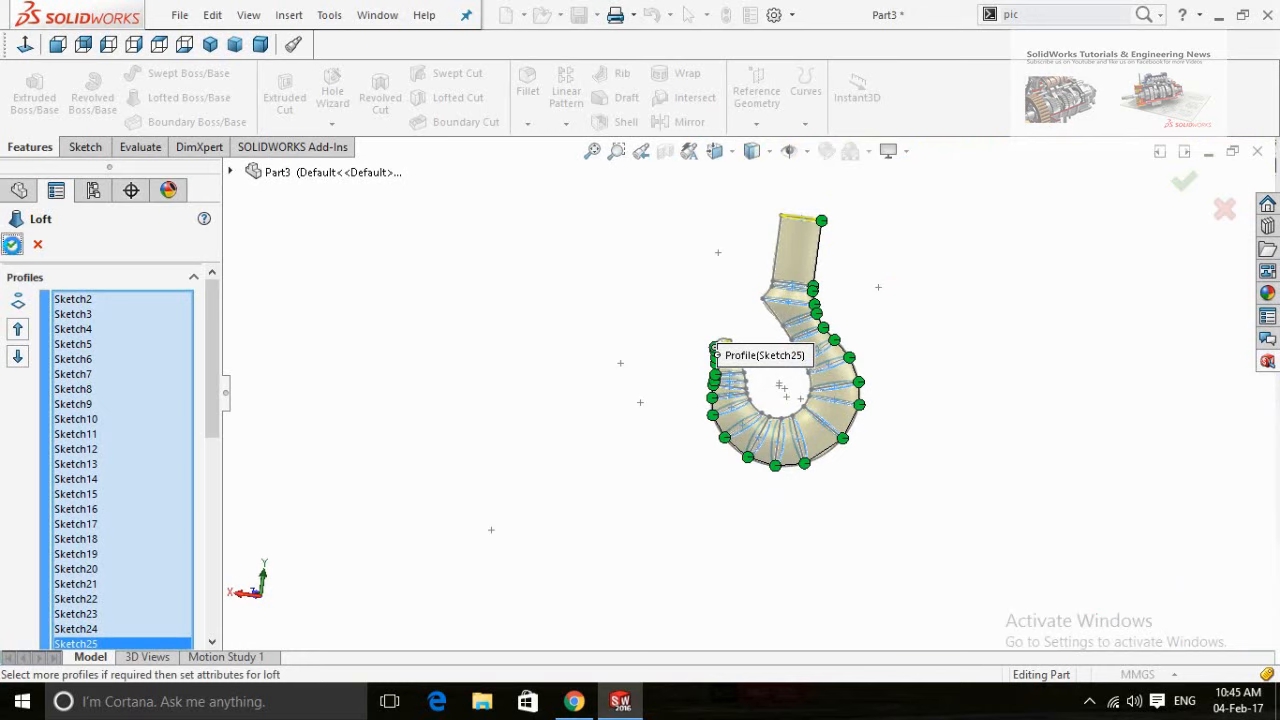
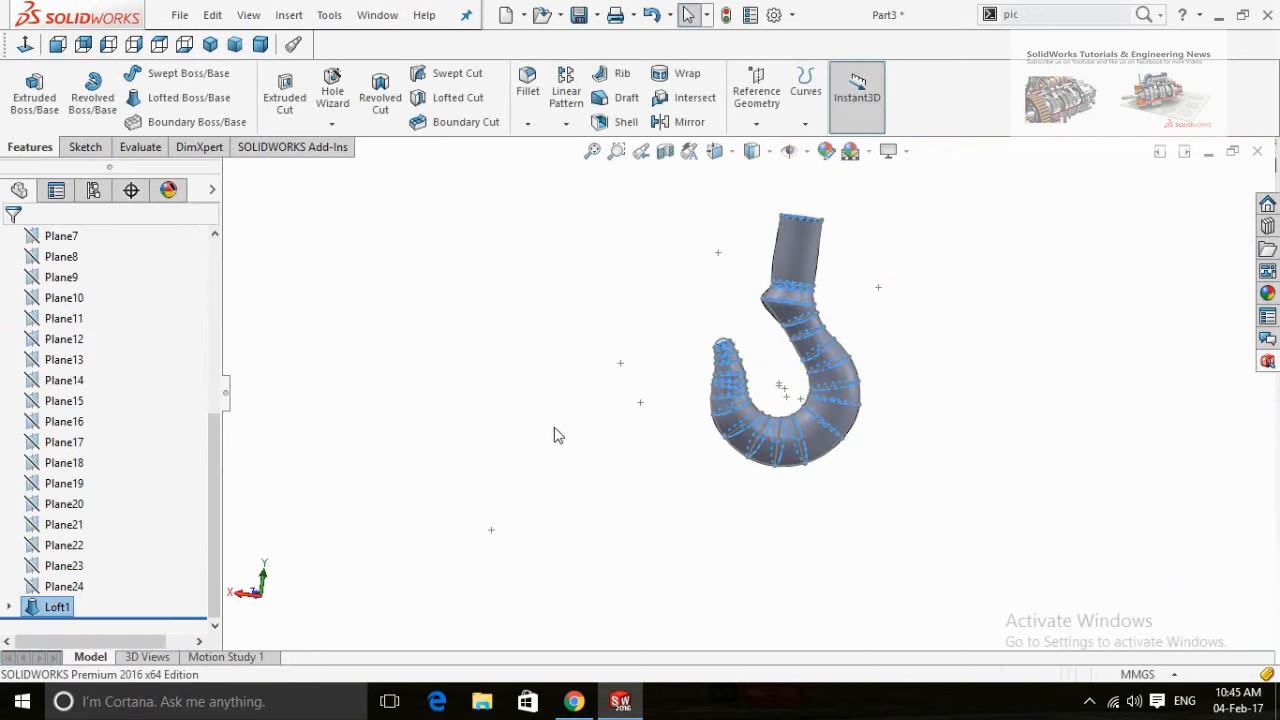
click(597, 437)
- Start a sketch on the flat end face at the hook's tip and draw a centerline about 98 mm long across its centre
scroll(590, 413, down, 1)
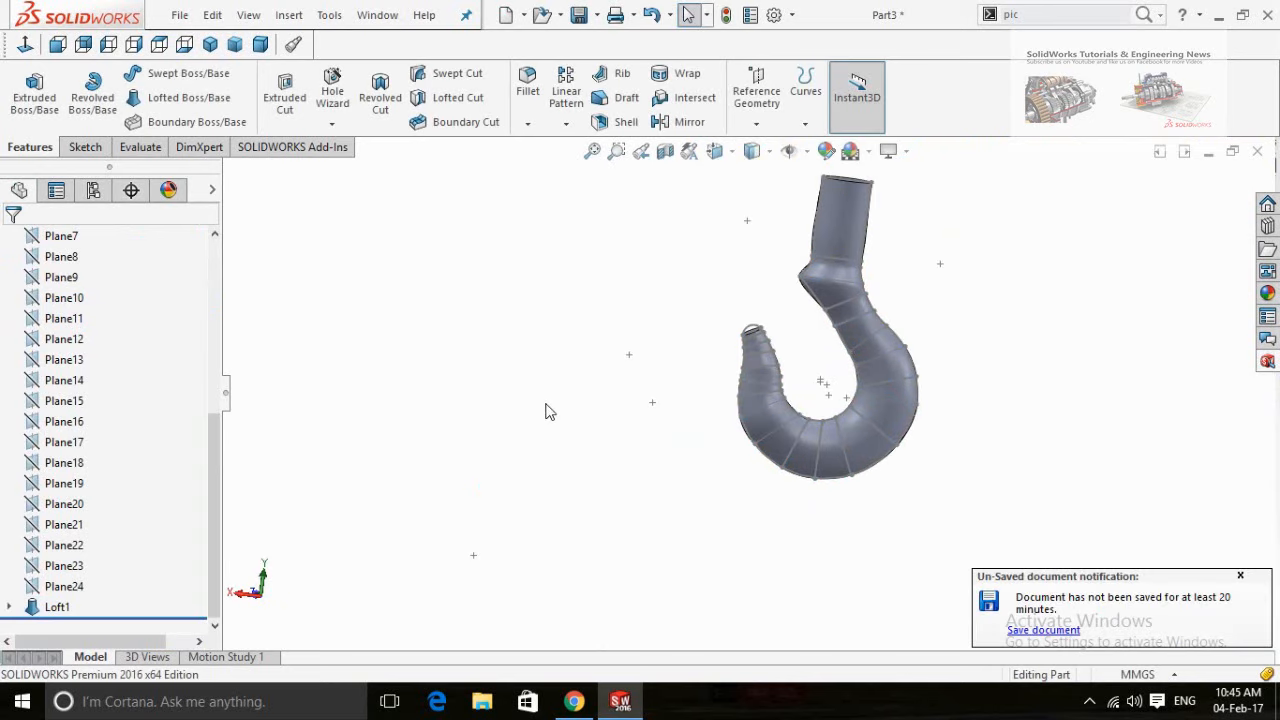
scroll(820, 318, down, 3)
scroll(727, 376, down, 2)
mouse_move(700, 400)
middle_down()
mouse_move(674, 471)
mouse_move(709, 469)
mouse_move(678, 393)
middle_up()
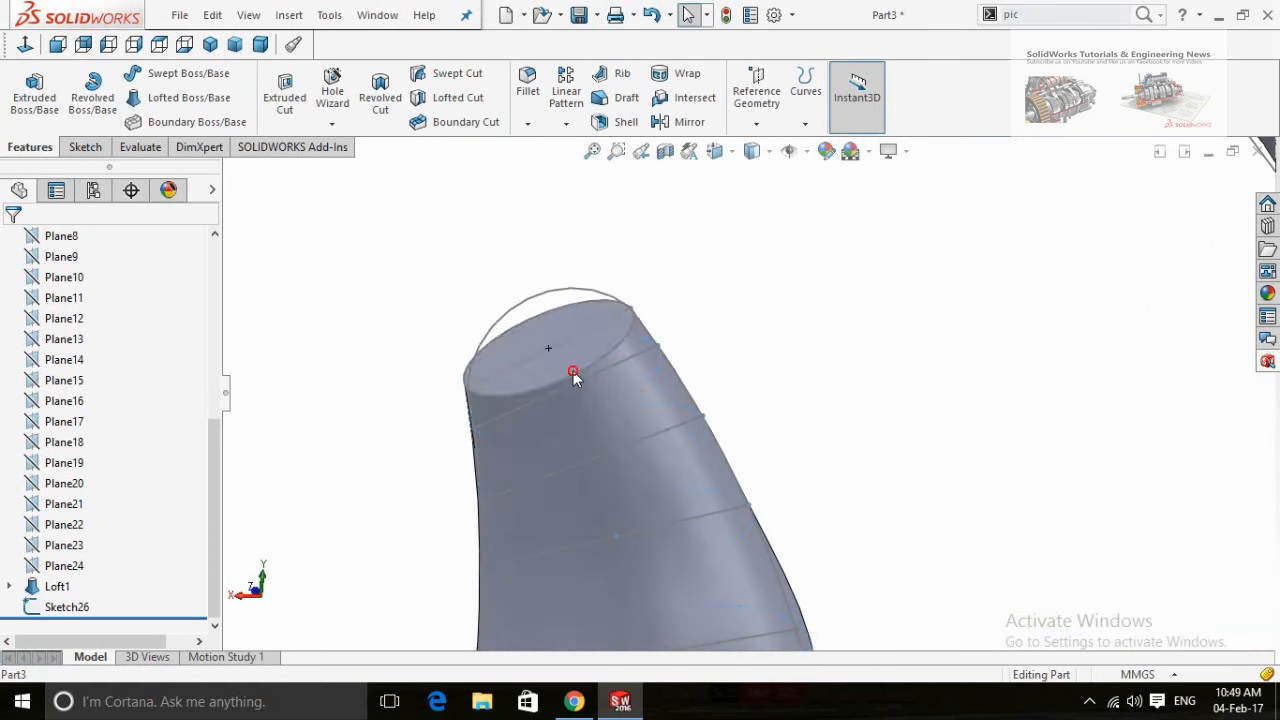
click(573, 376)
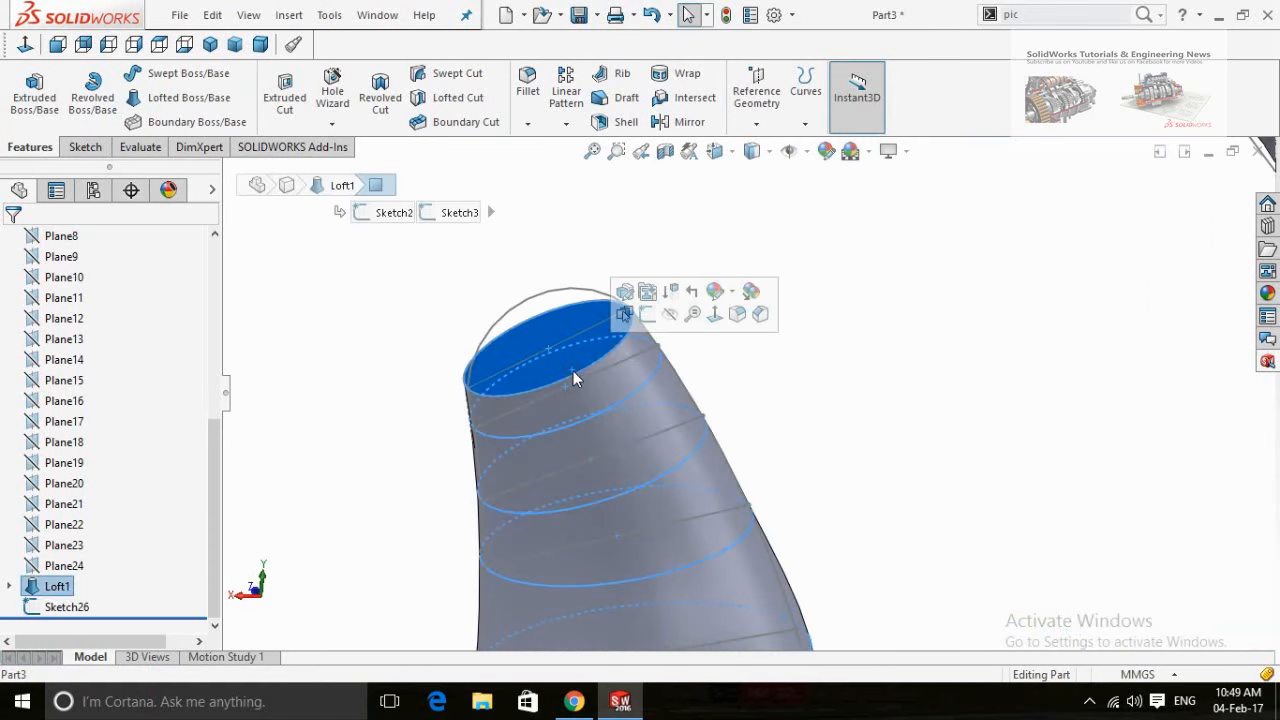
click(646, 322)
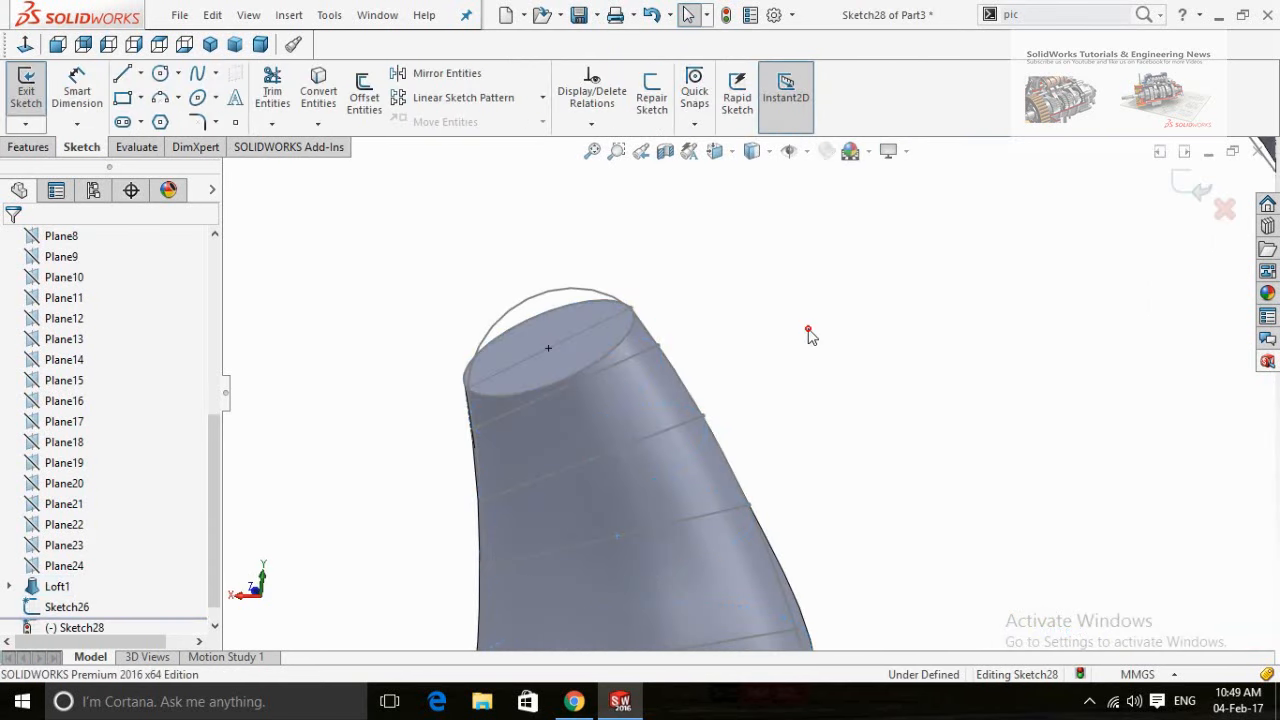
click(141, 75)
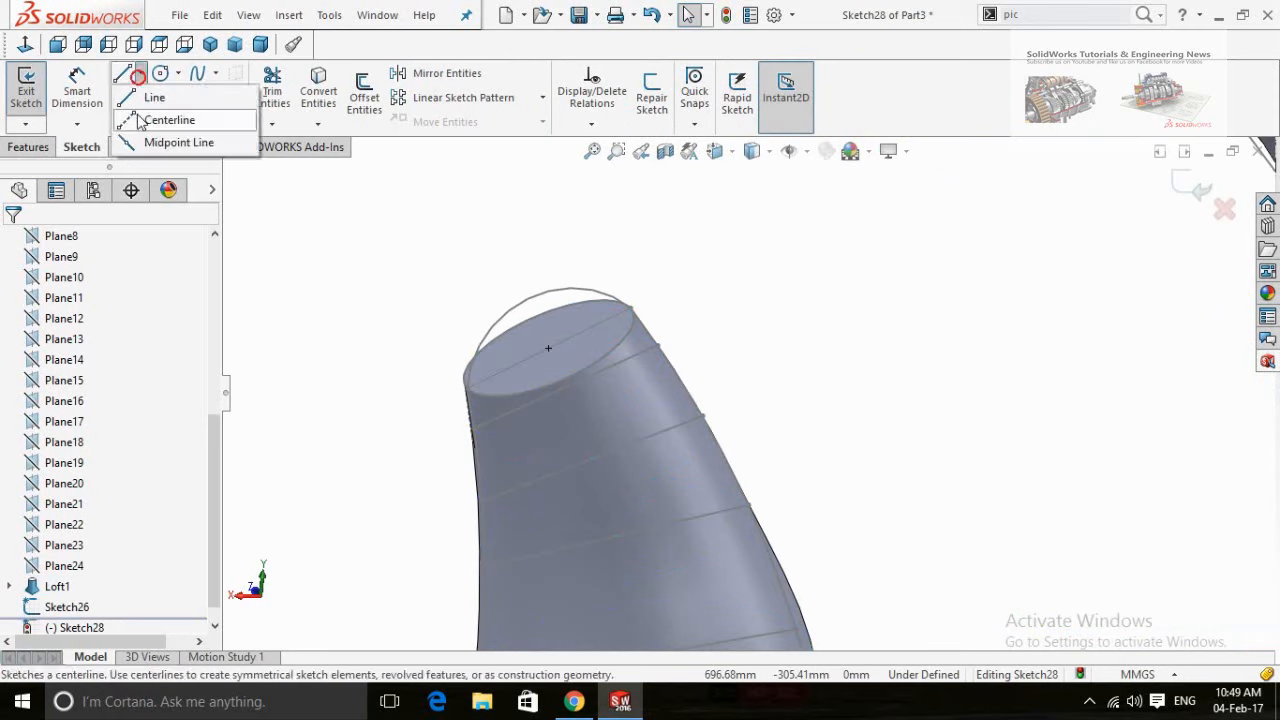
click(165, 120)
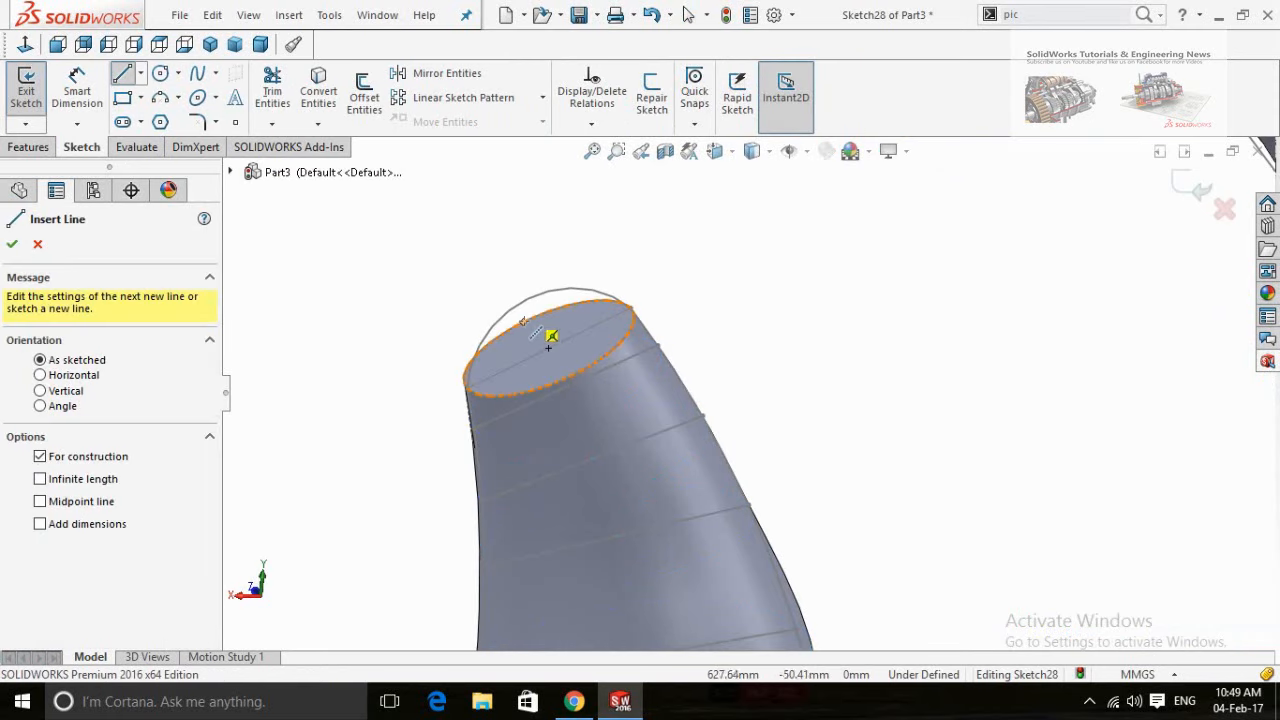
click(524, 322)
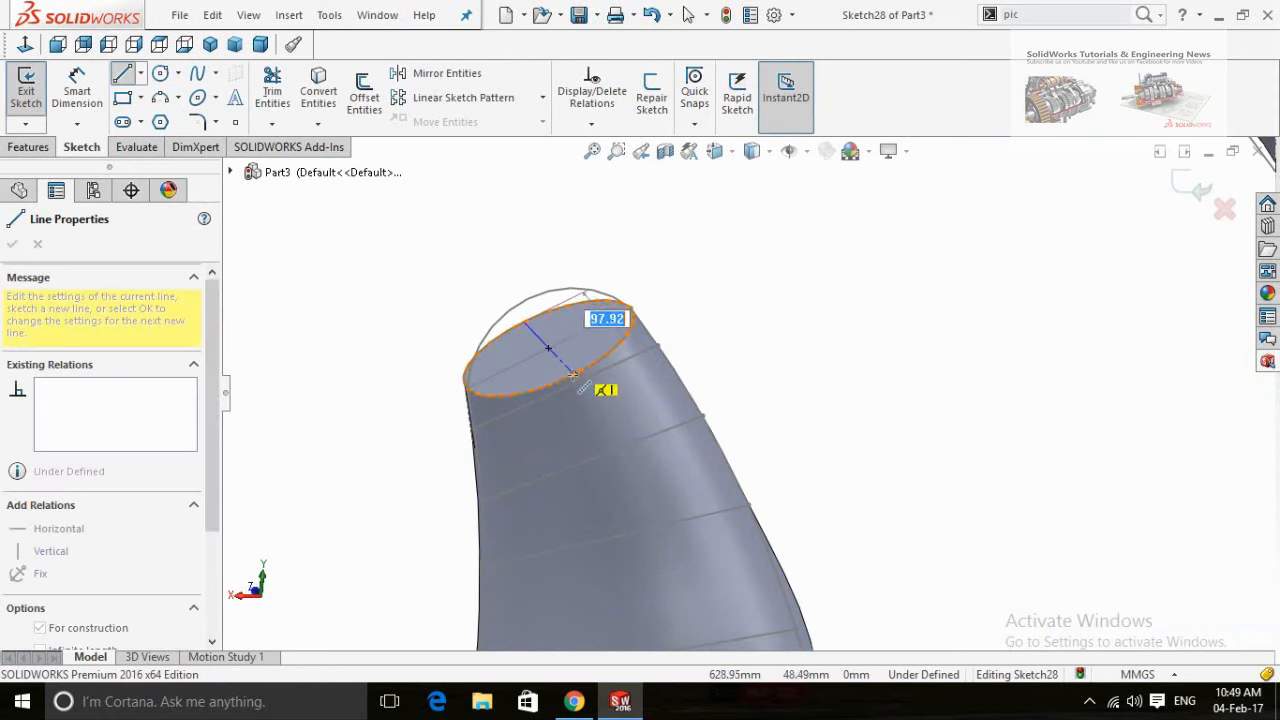
click(573, 374)
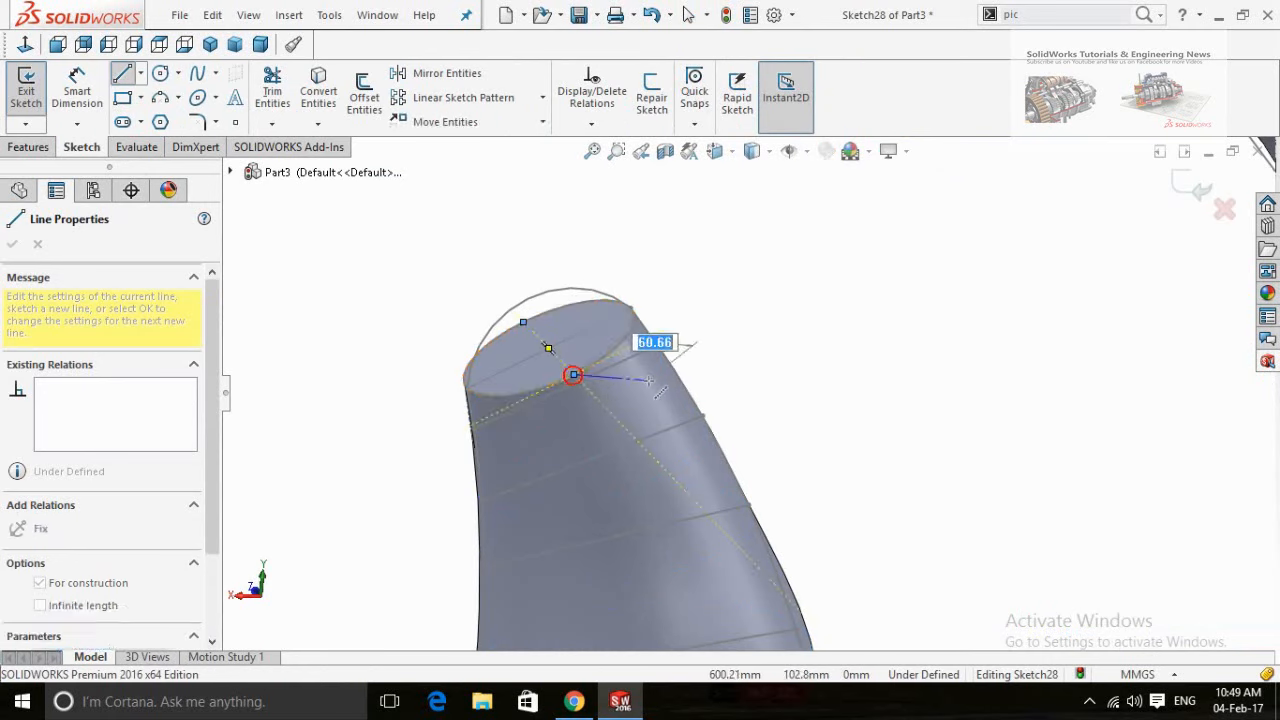
- Draw a three-point arc between the centerline's ends along the face's outer edge, with a radius of about 49 mm
click(161, 99)
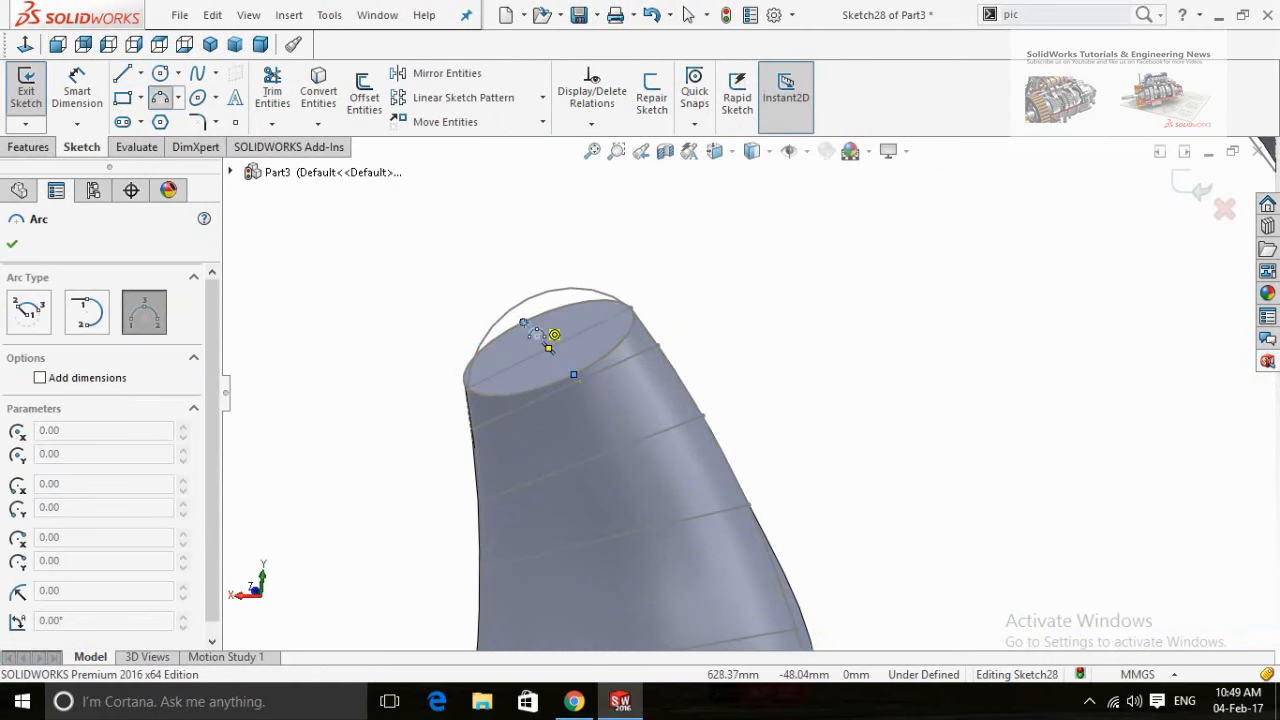
click(524, 322)
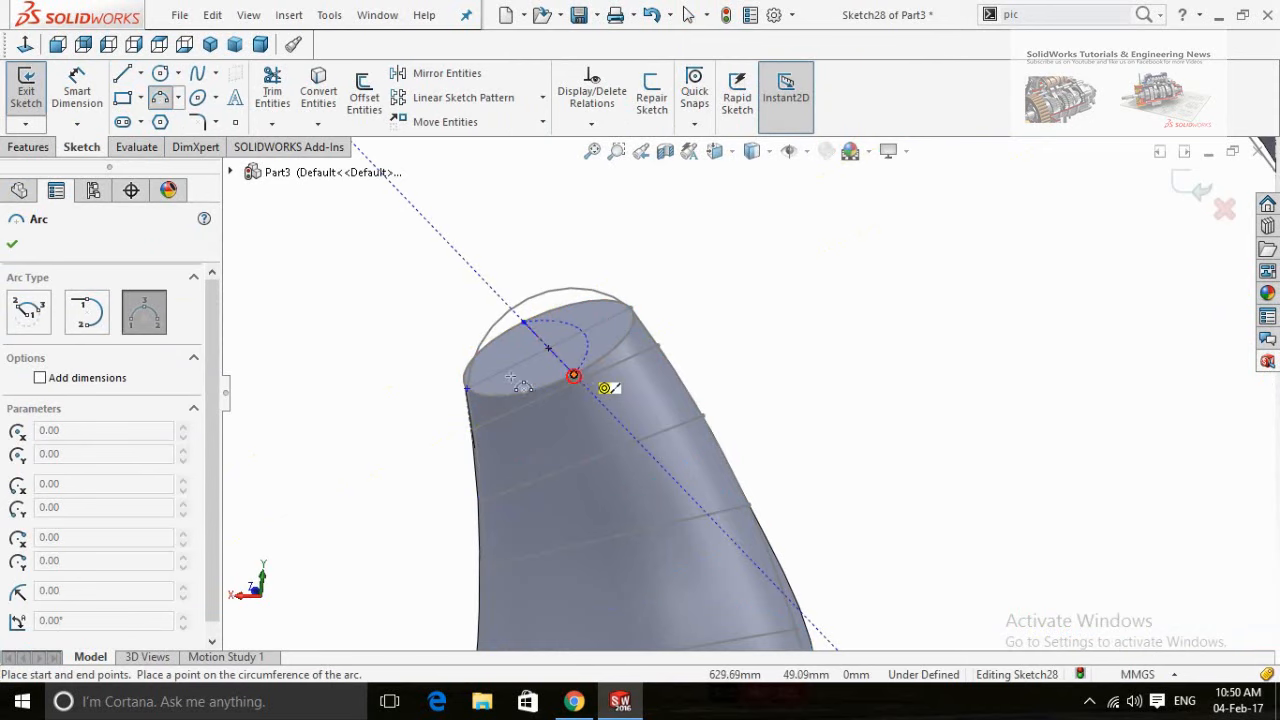
click(573, 375)
click(467, 388)
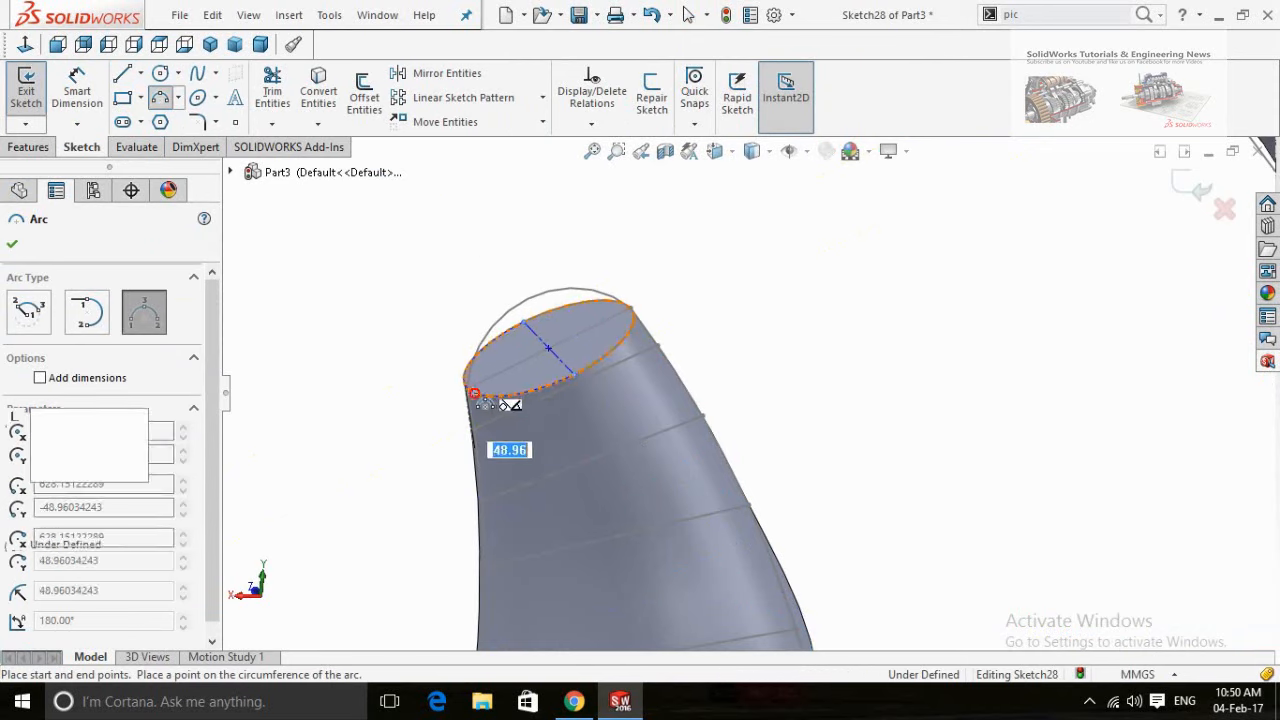
click(12, 245)
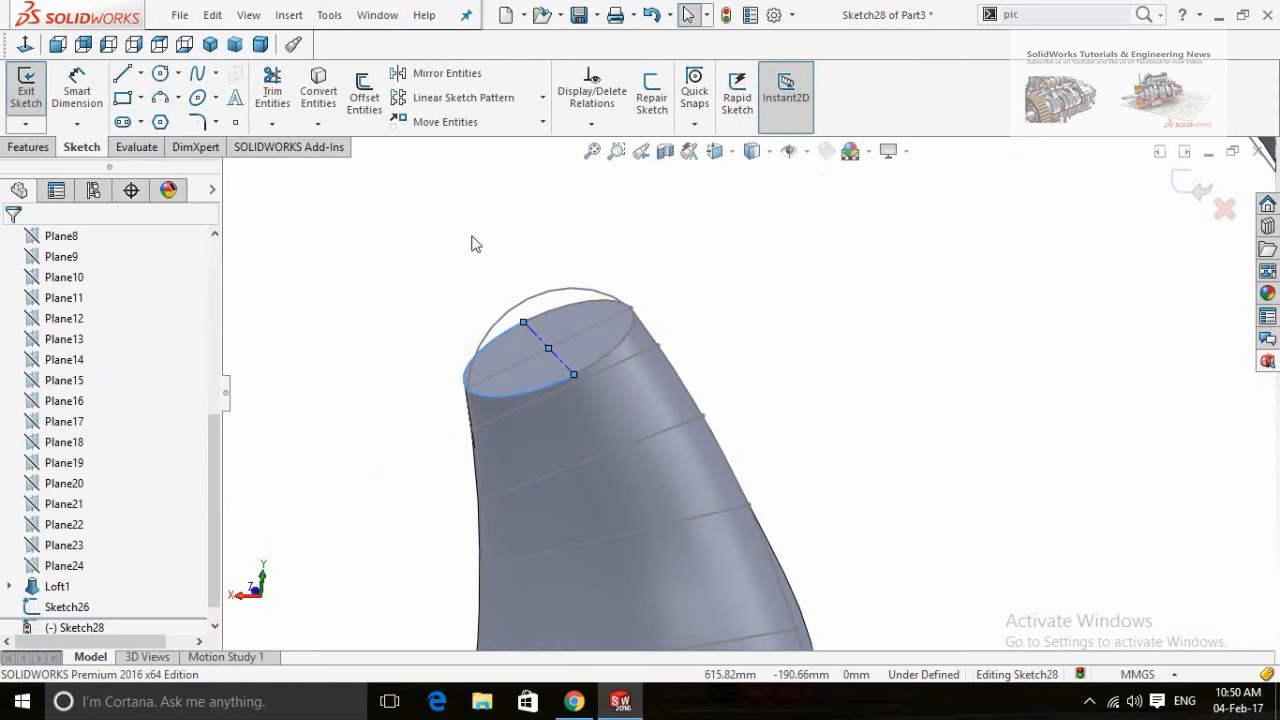
click(414, 224)
- Revolve the automatically closed half-circle 360° about the centerline, with Merge result off, to round the hook's tip
click(23, 146)
click(90, 92)
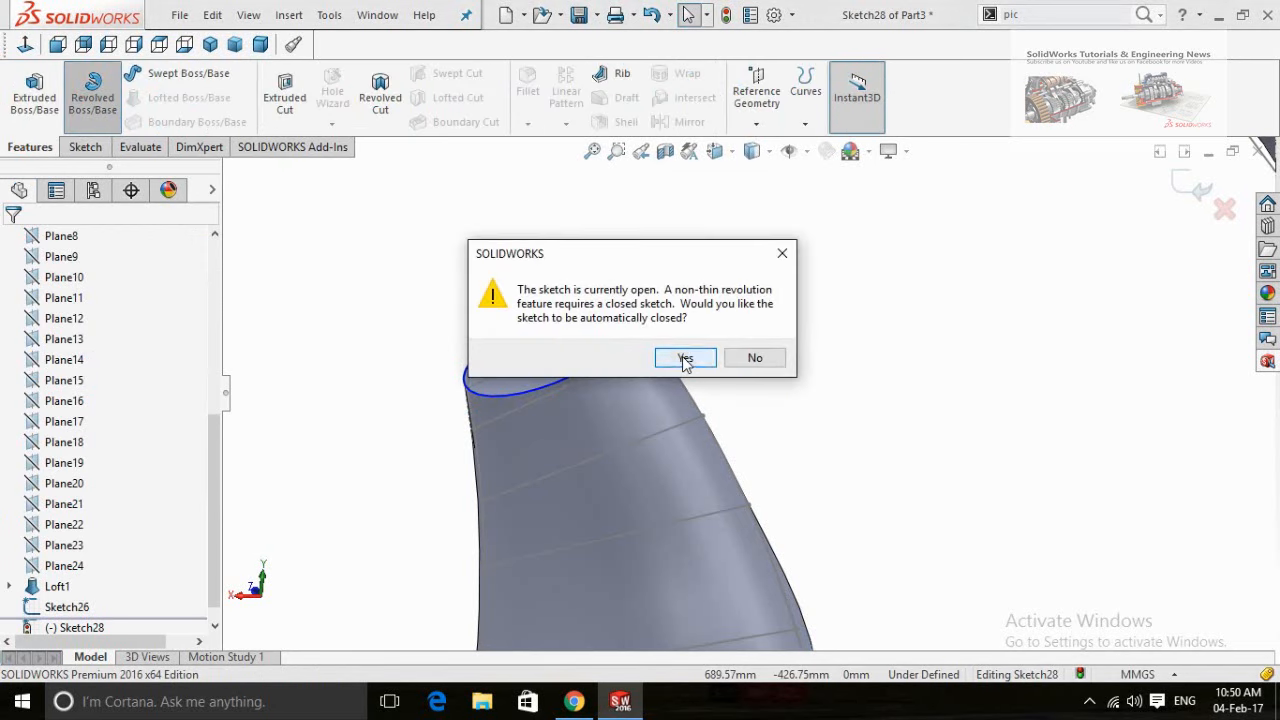
click(685, 358)
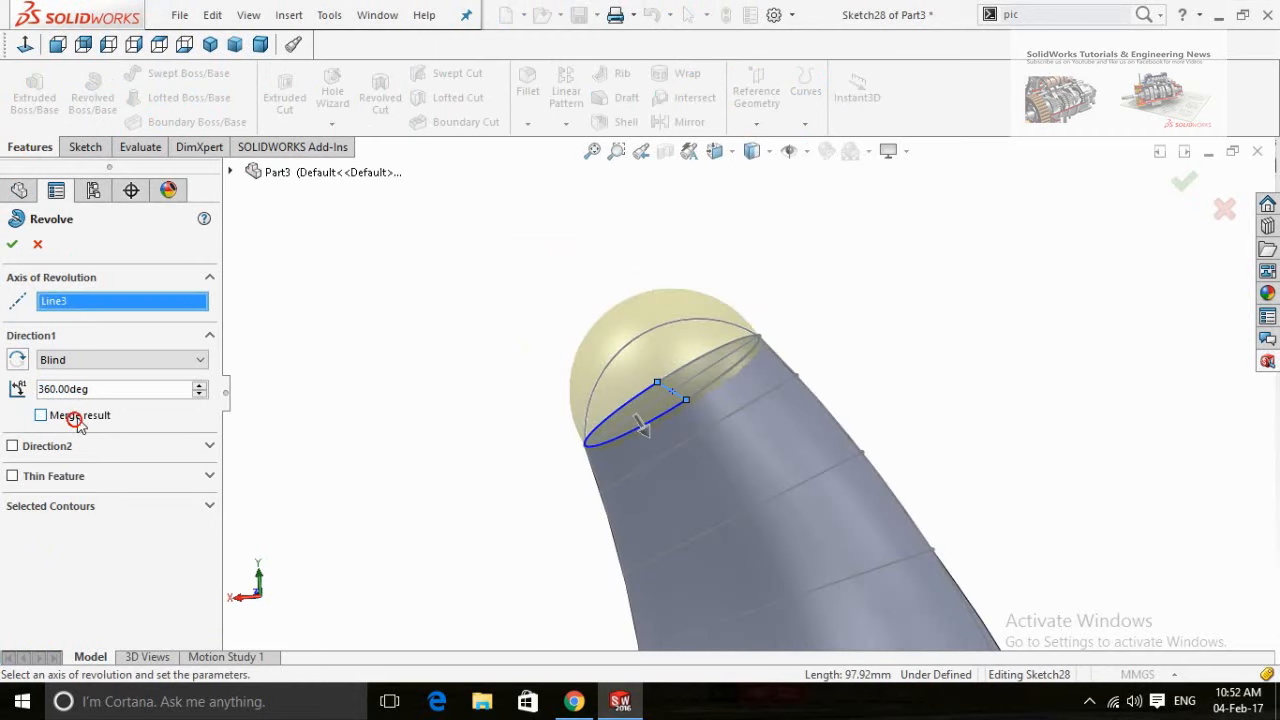
click(9, 249)
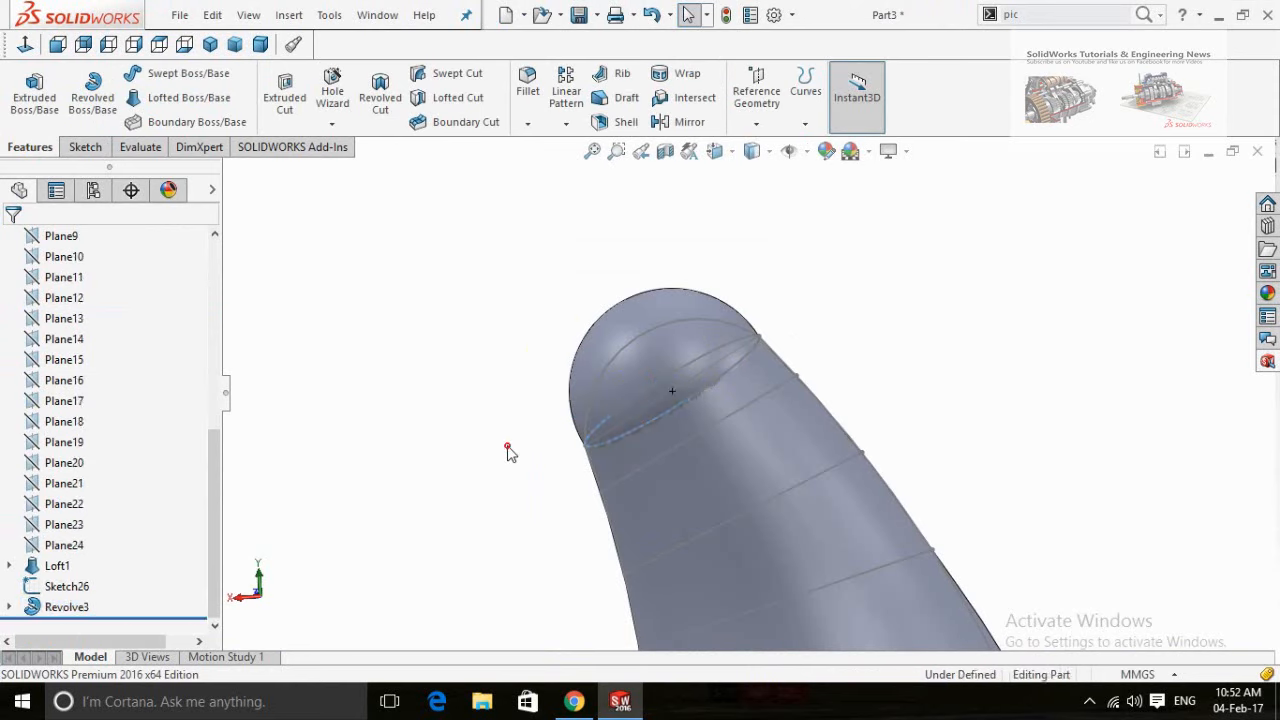
- Hide Sketch26 at the hook's rounded tip and select it again in the feature tree
scroll(518, 457, up, 5)
middle_drag(518, 457, 596, 457)
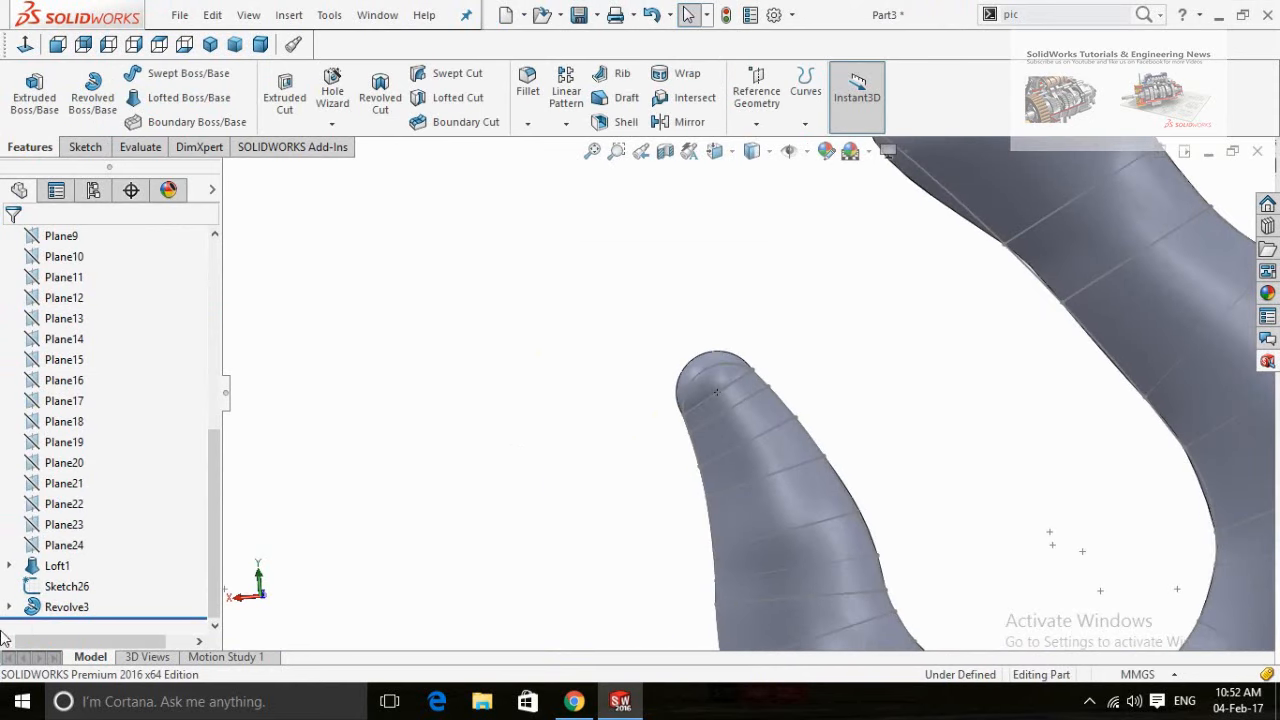
click(37, 588)
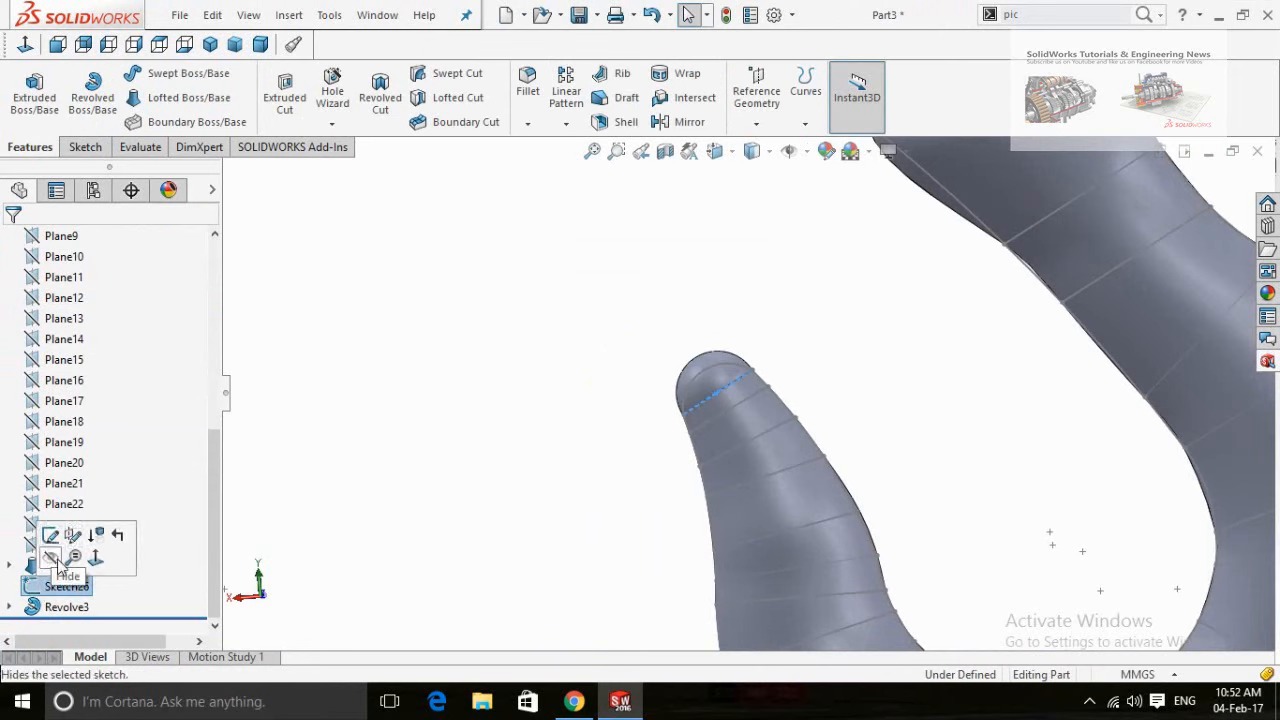
click(50, 557)
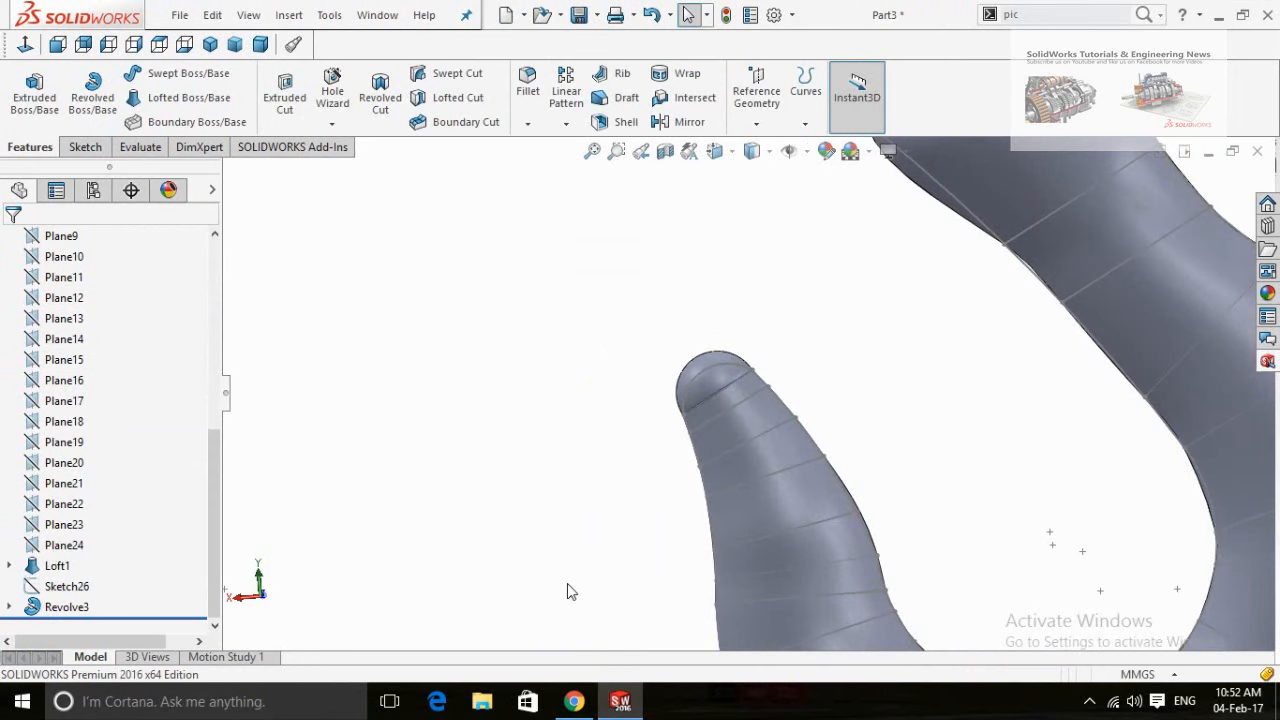
click(90, 592)
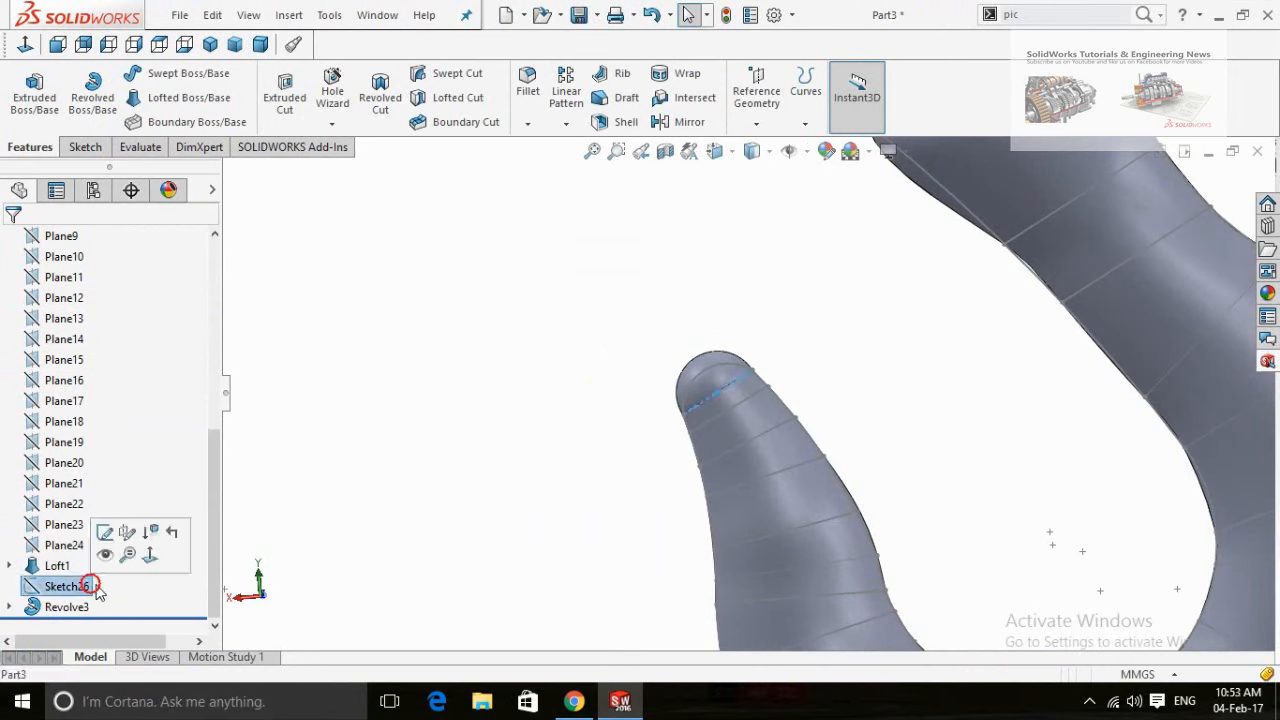
- Show Sketch26 at the hook's rounded tip again
click(123, 553)
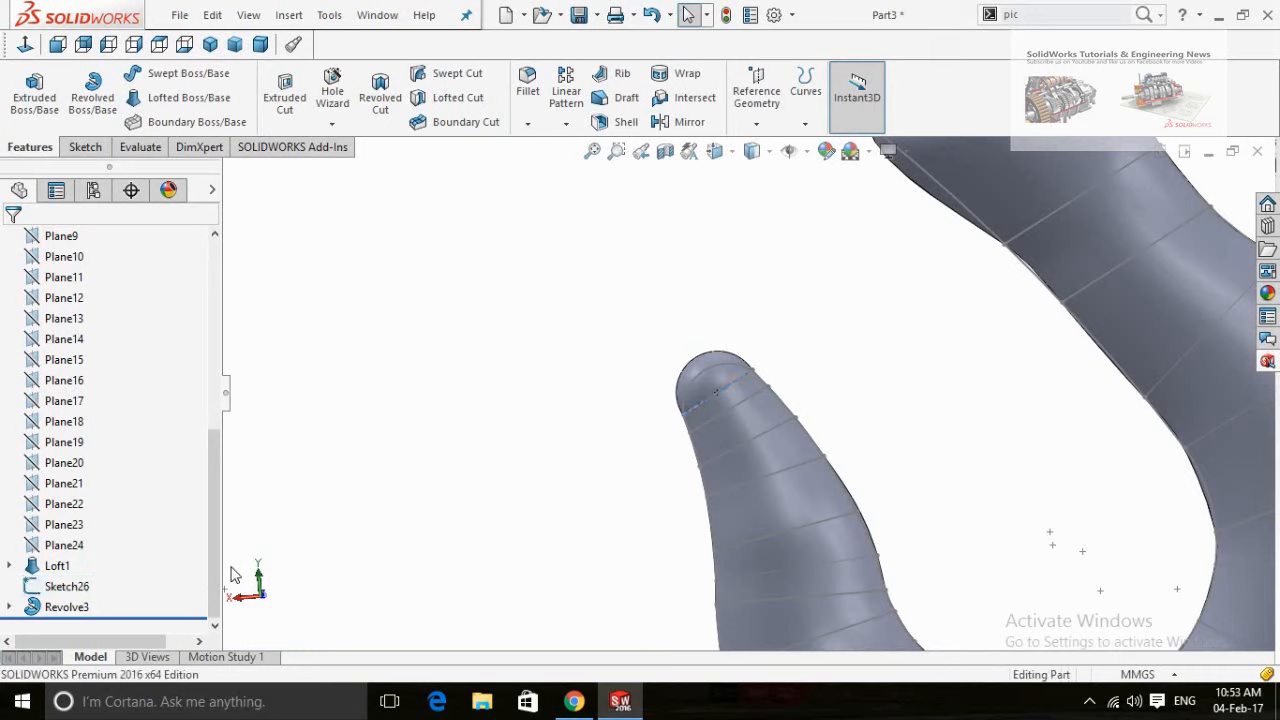
- Expand Loft1 and look through its section sketches, including Sketch2, and the earlier entries of the feature tree up to Sketch1
click(9, 566)
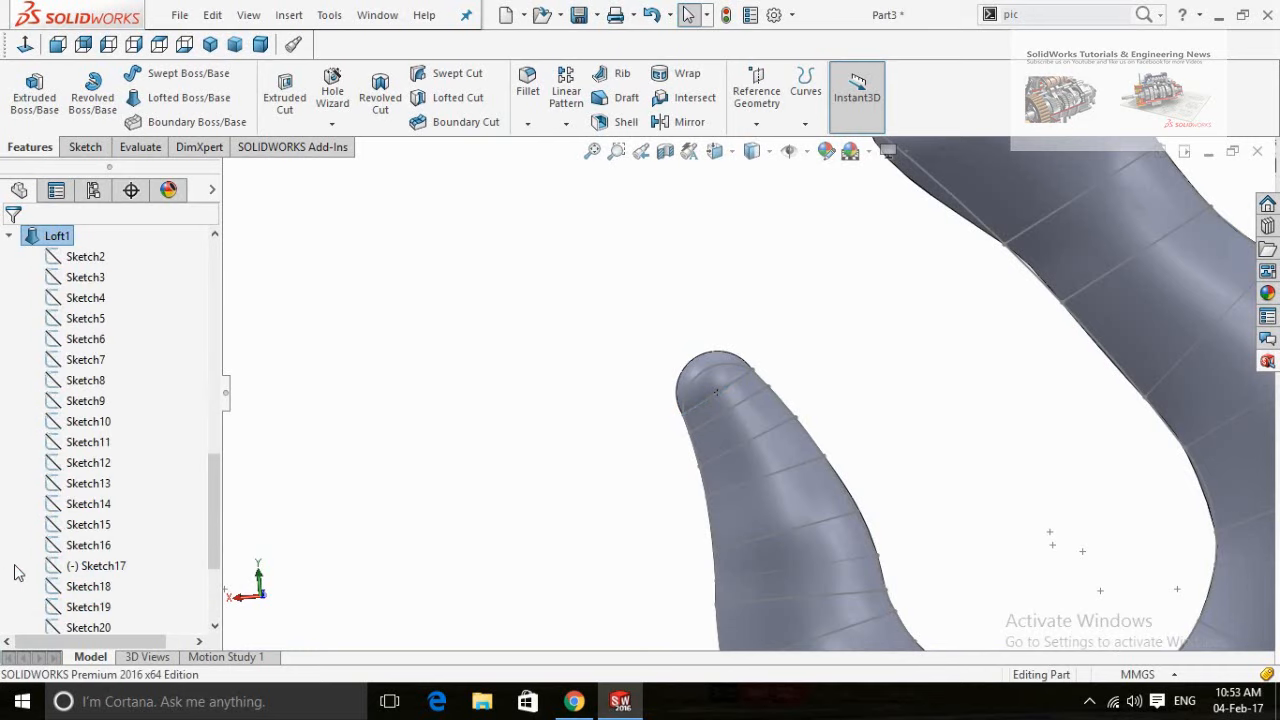
scroll(6, 511, down, 3)
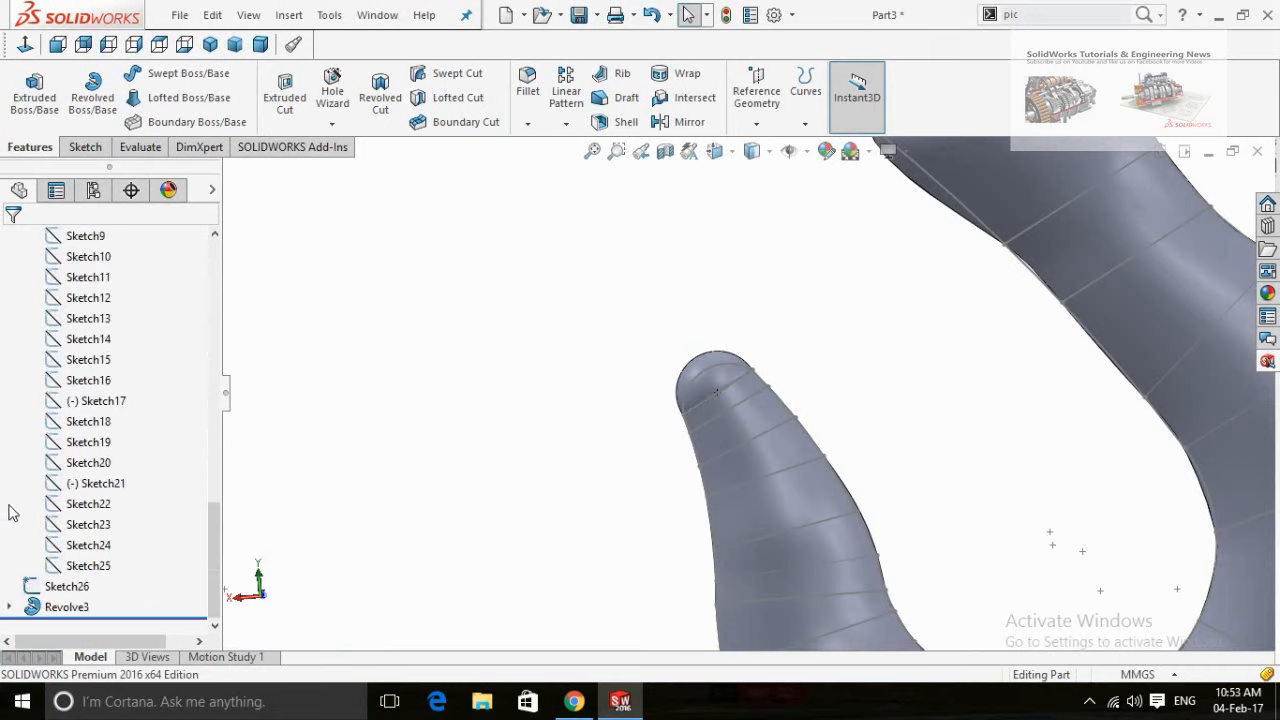
scroll(3, 533, up, 4)
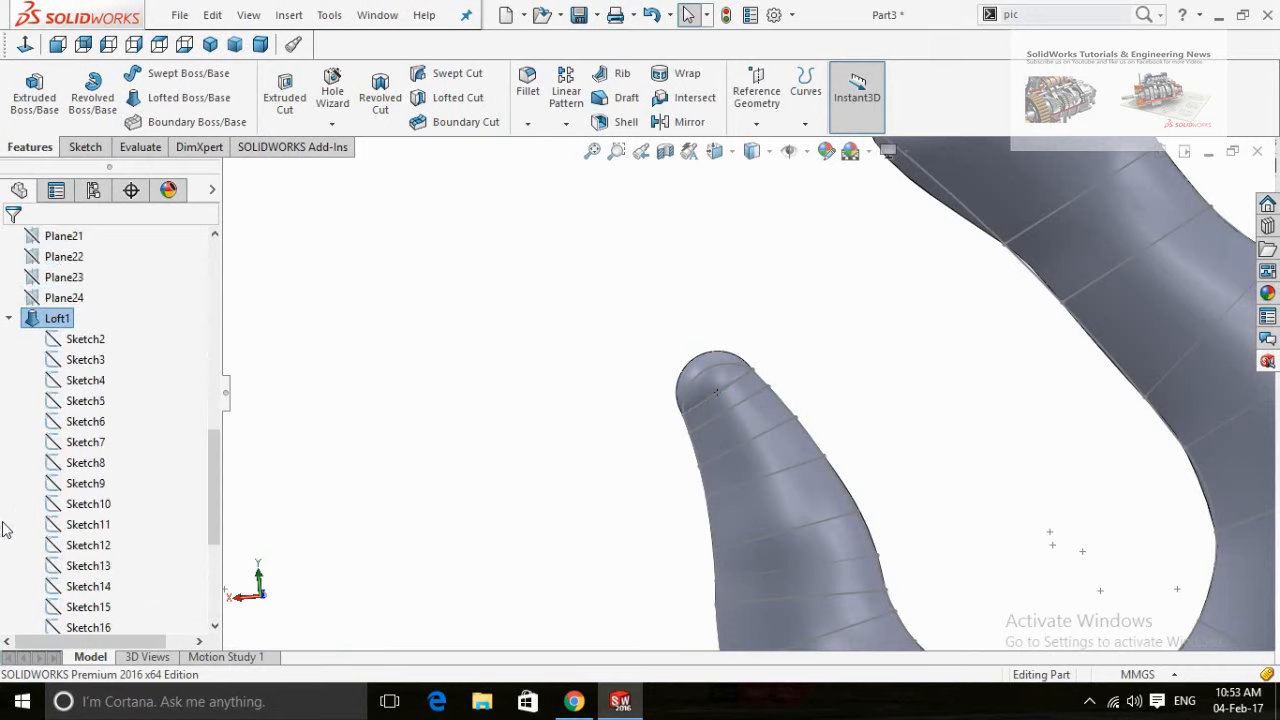
click(54, 341)
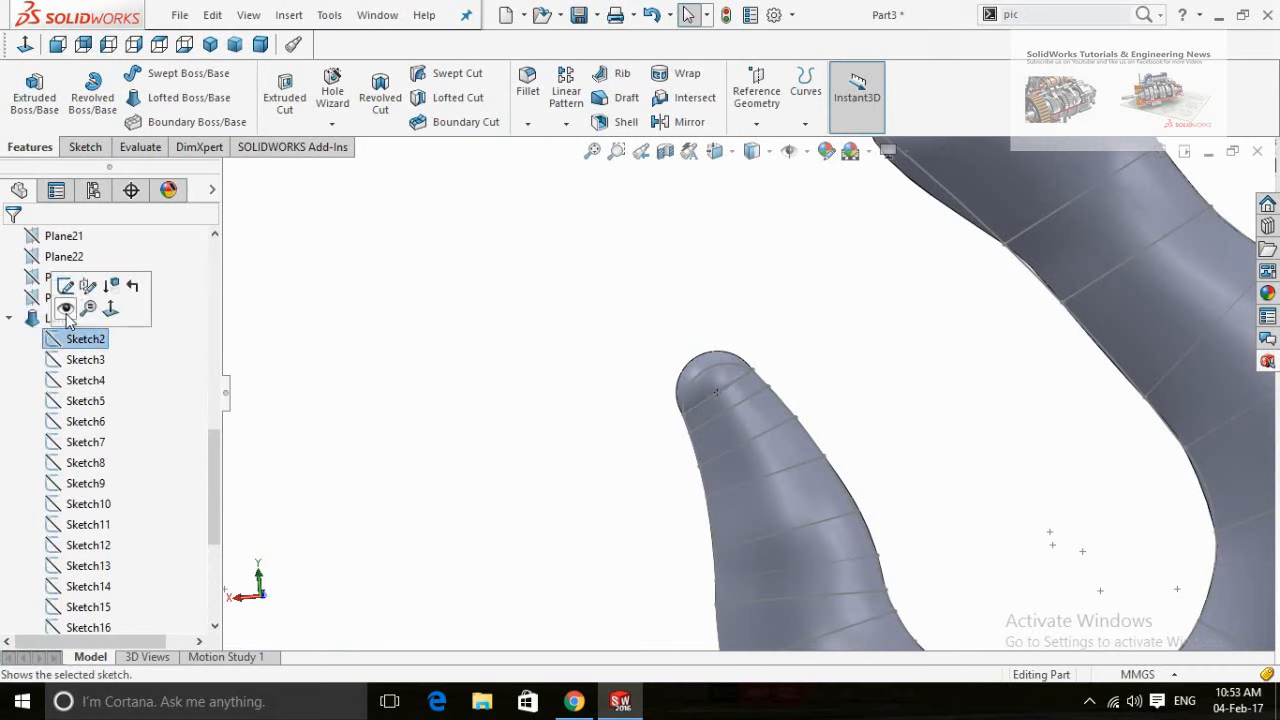
click(67, 315)
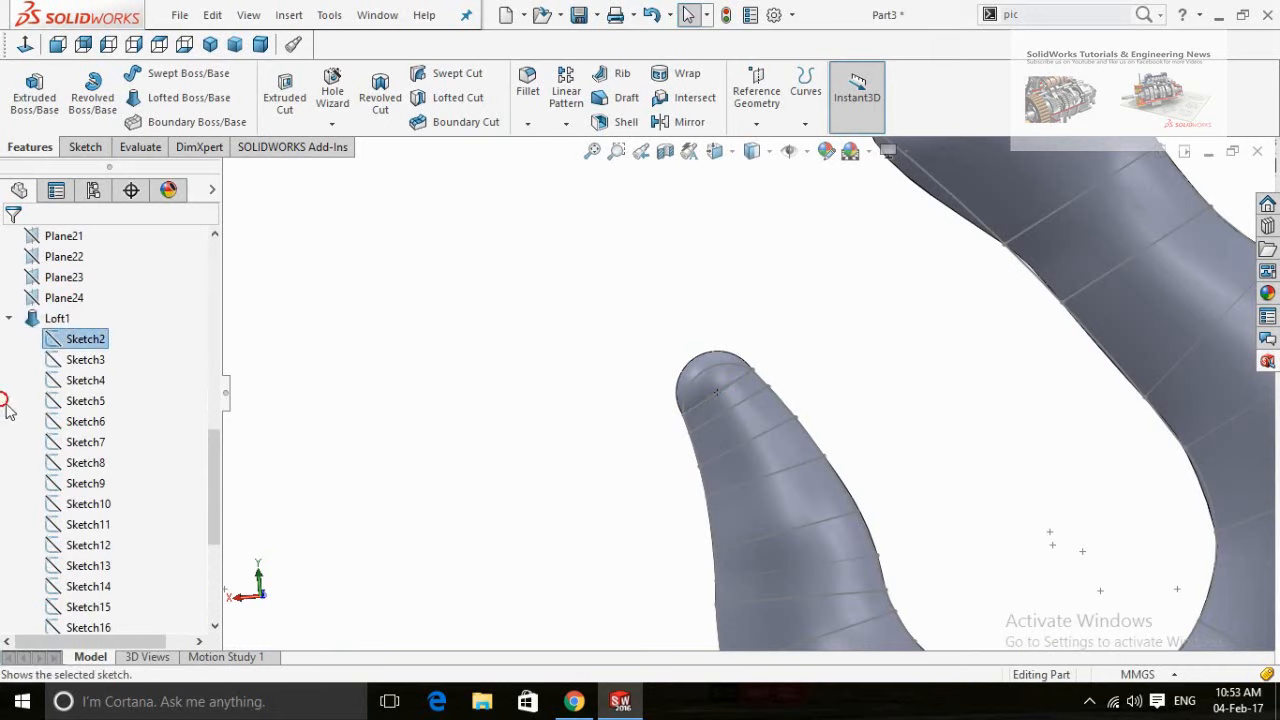
drag(213, 525, 217, 341)
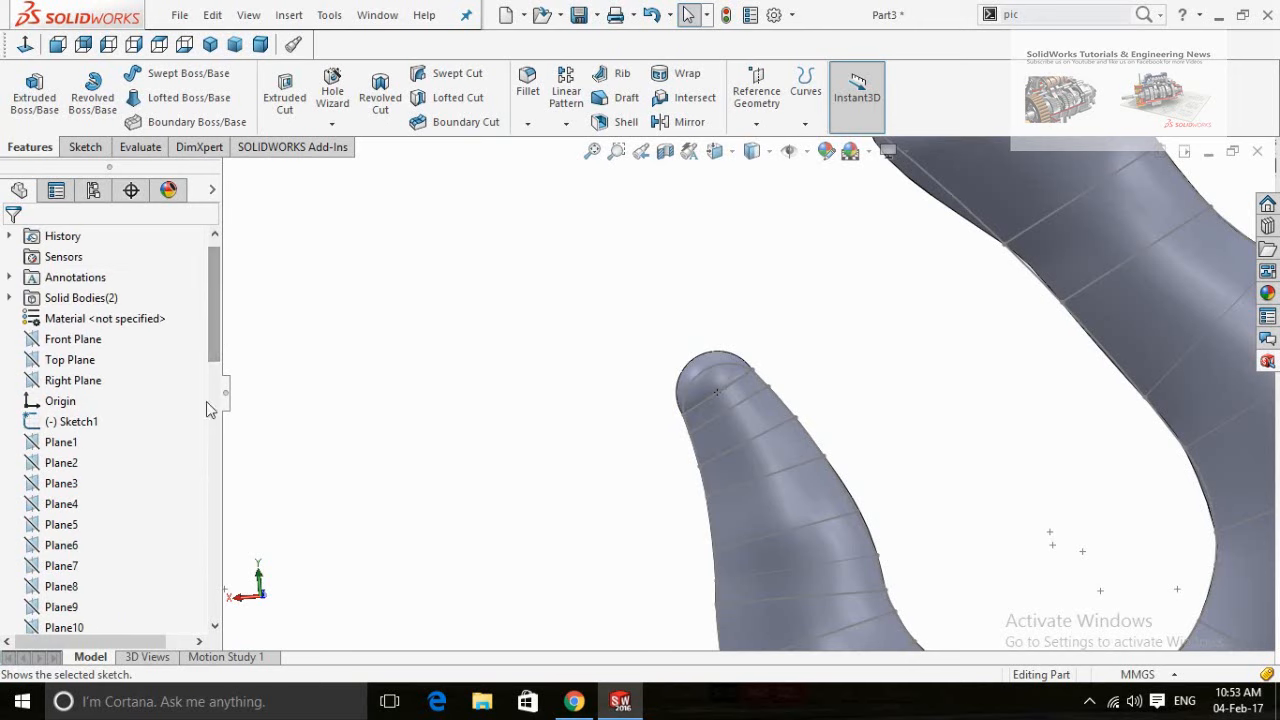